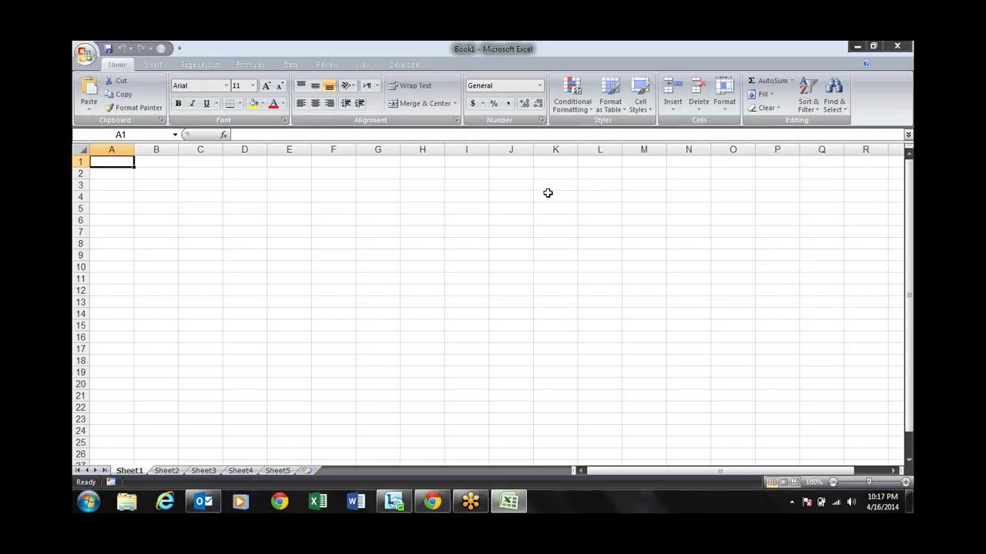
# Step: Toggle the ribbon keyboard access hints on and off, then return to the sheet
pyautogui.press('alt')
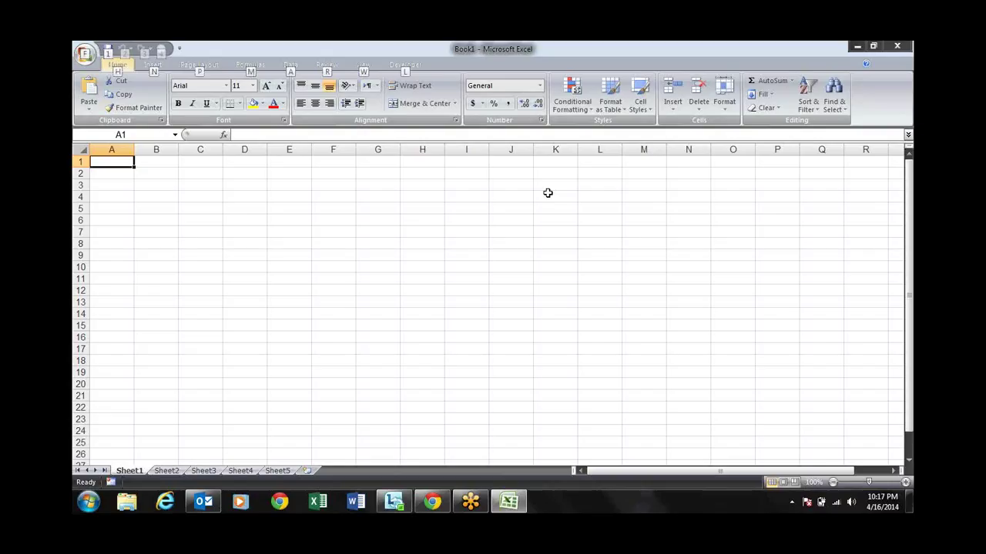
pyautogui.press('alt')
pyautogui.press('alt')
pyautogui.press('alt')
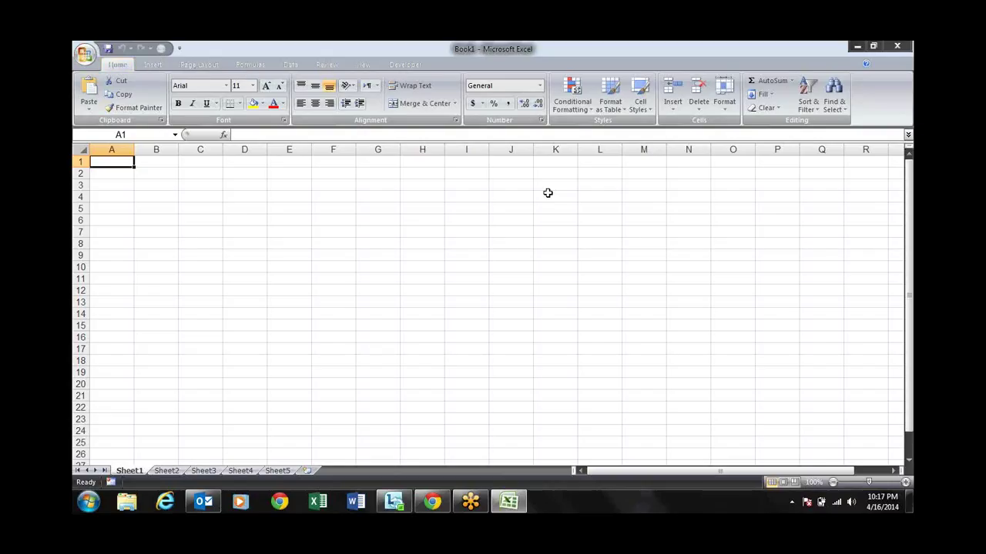
pyautogui.press('alt')
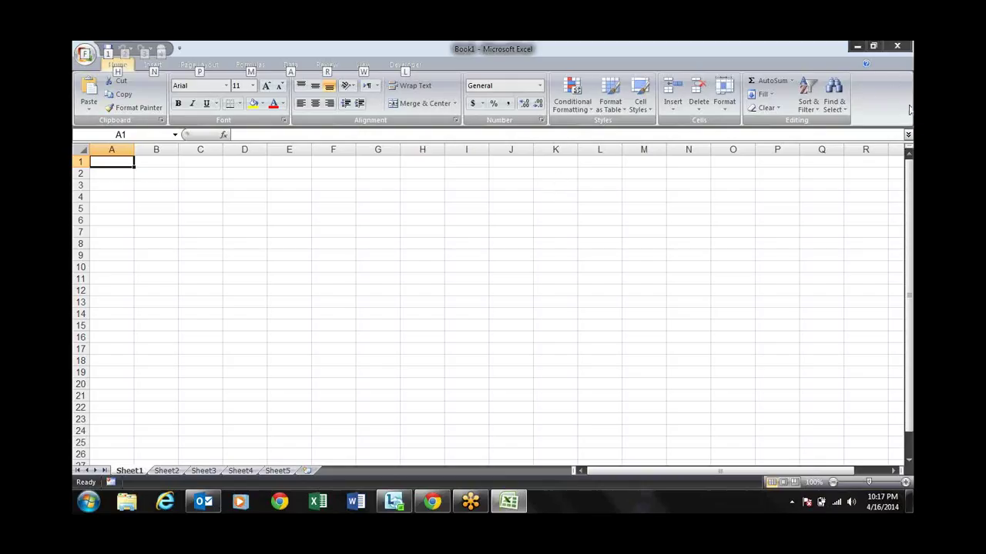
pyautogui.click(909, 80)
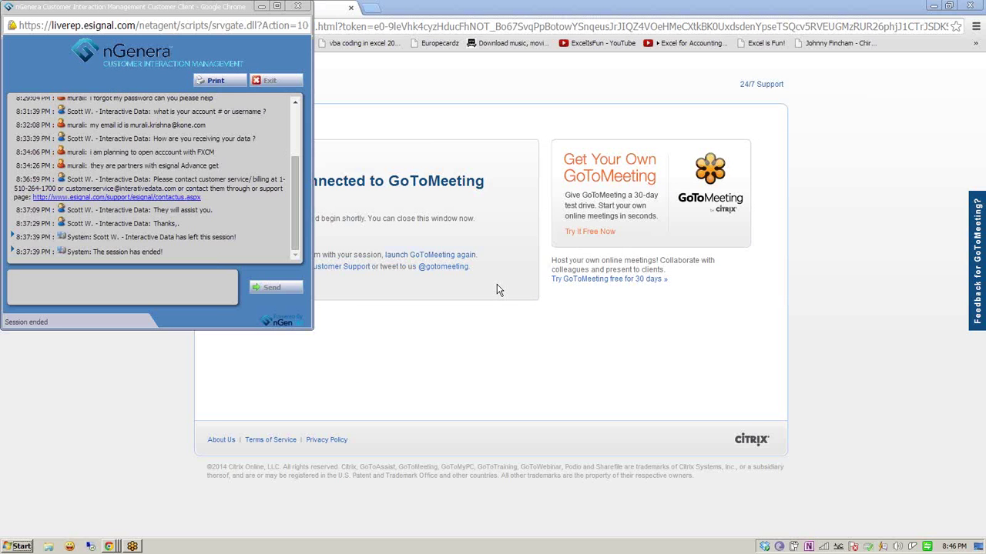
# Step: Leave the GoToMeeting page and launch Excel from a Start menu search for 'excel'
pyautogui.click(497, 289)
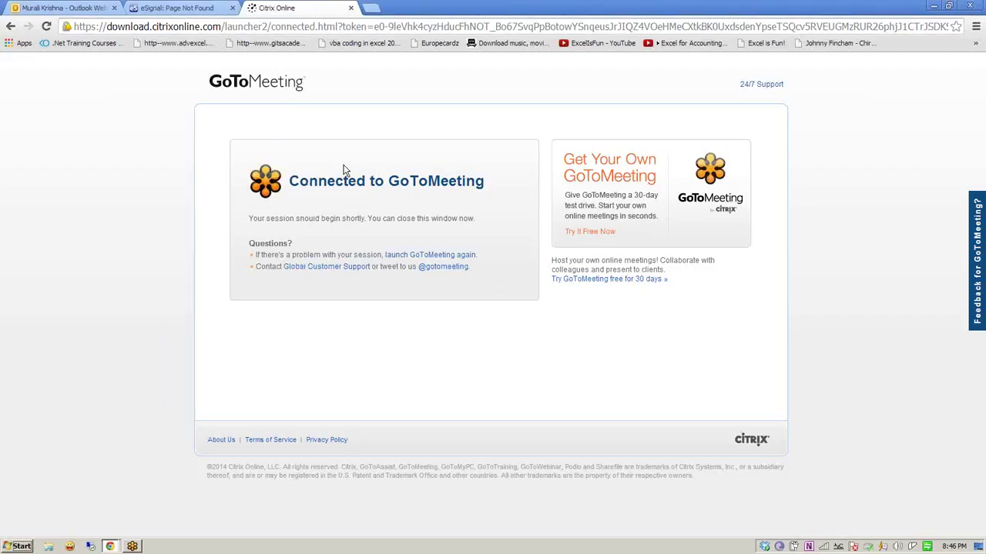
pyautogui.hotkey('alt', 'Tab')
pyautogui.hotkey('alt', 'Tab')
pyautogui.click(17, 546)
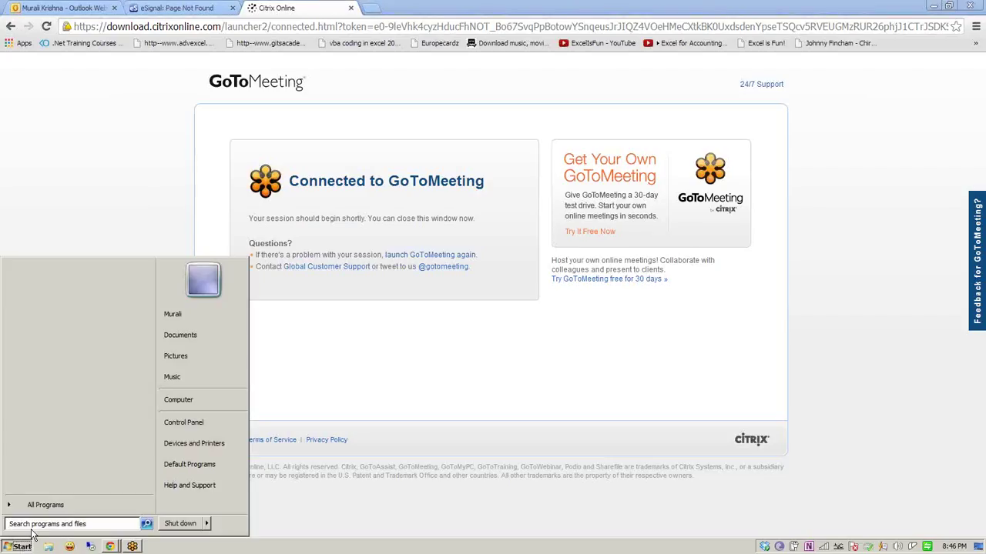
pyautogui.write('ms')
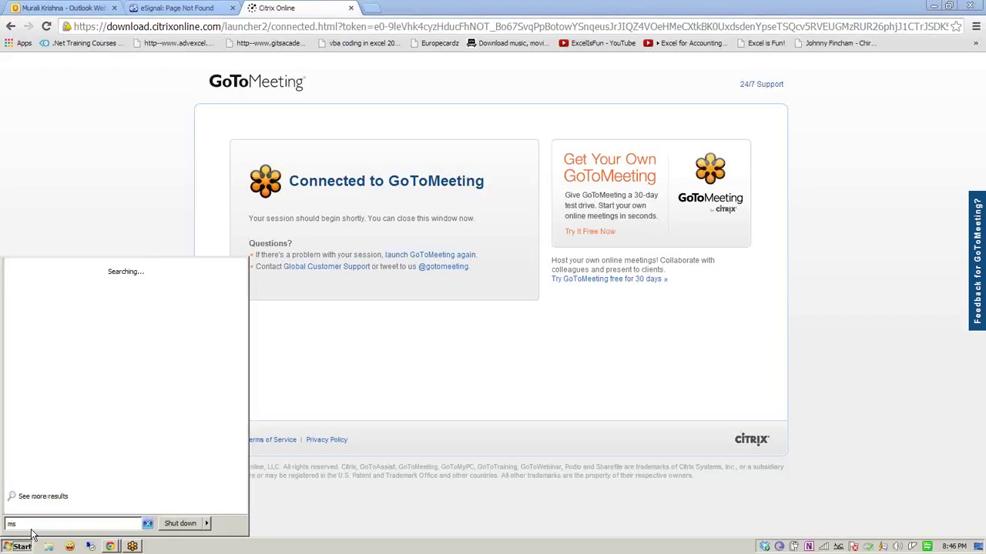
pyautogui.press('BackSpace')
pyautogui.press('BackSpace')
pyautogui.write('excel')
pyautogui.press('Return')
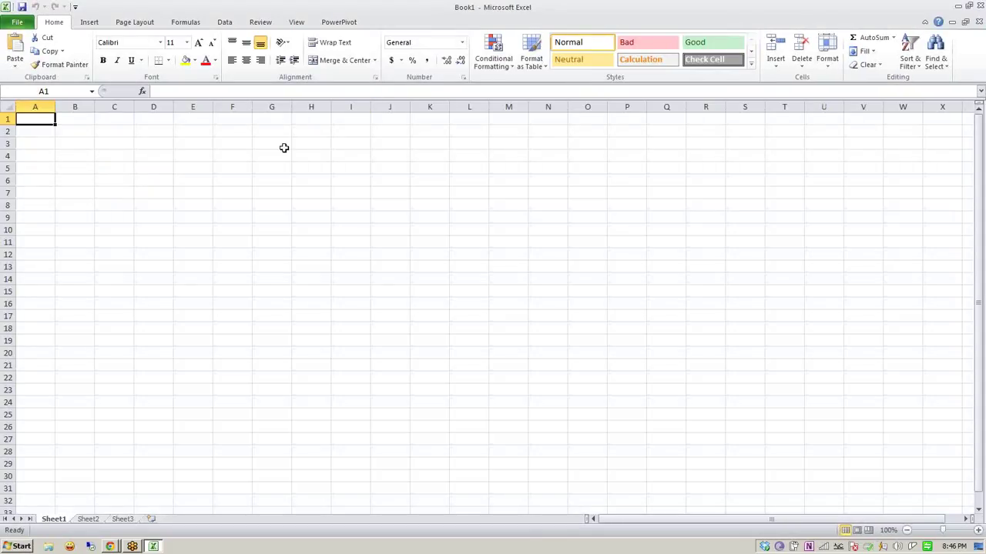
# Step: Bring up the Format Cells dialog on its Alignment tab, reopening it with Ctrl+1
pyautogui.press('alt')
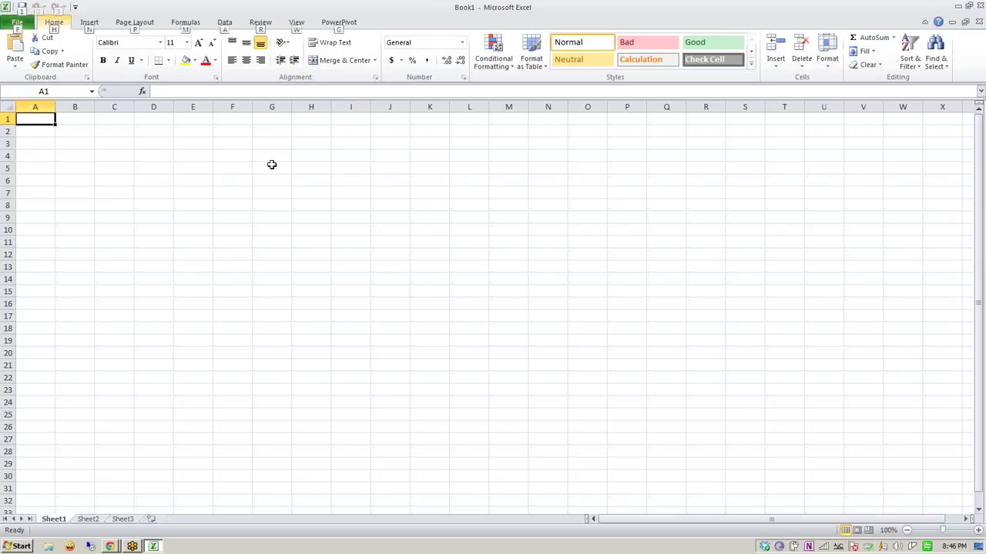
pyautogui.click(376, 80)
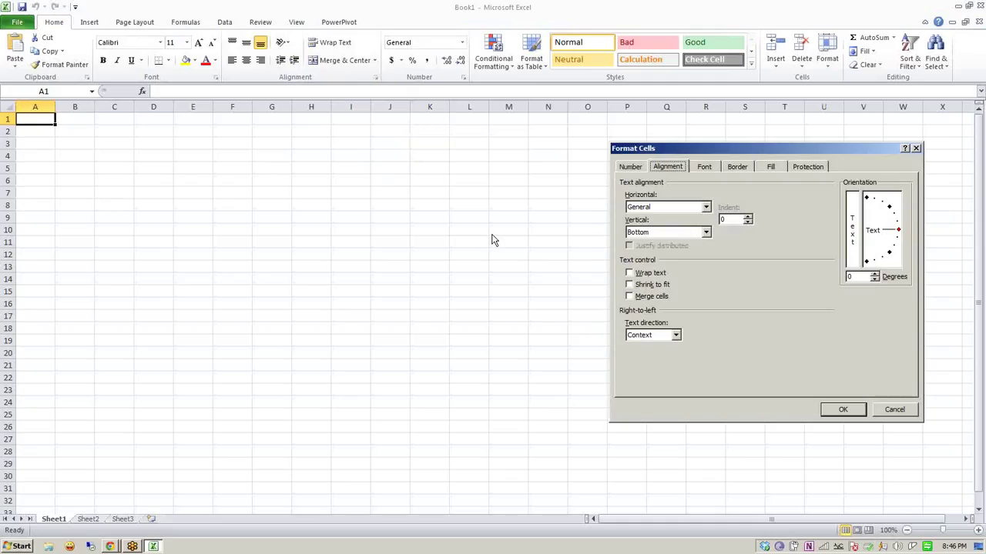
pyautogui.press('Escape')
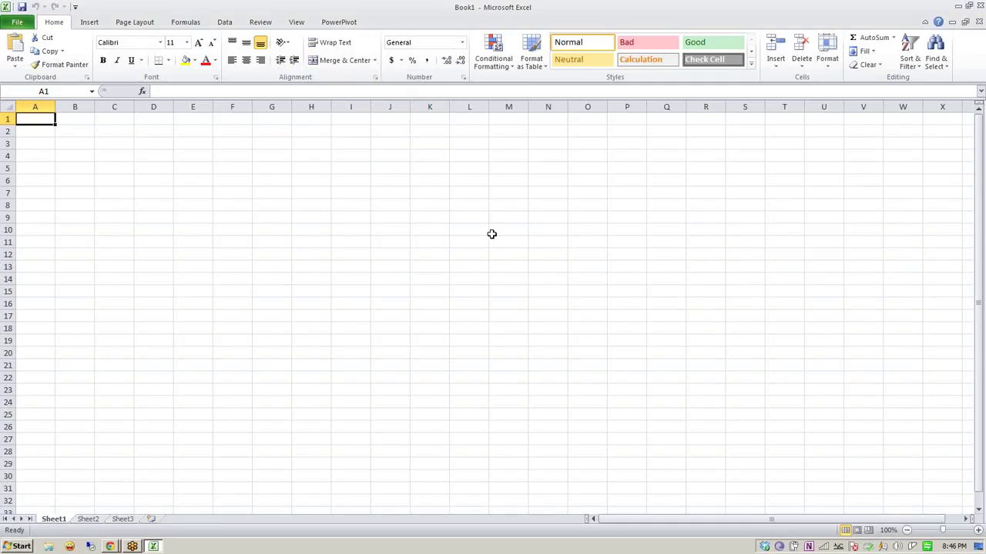
pyautogui.press('alt')
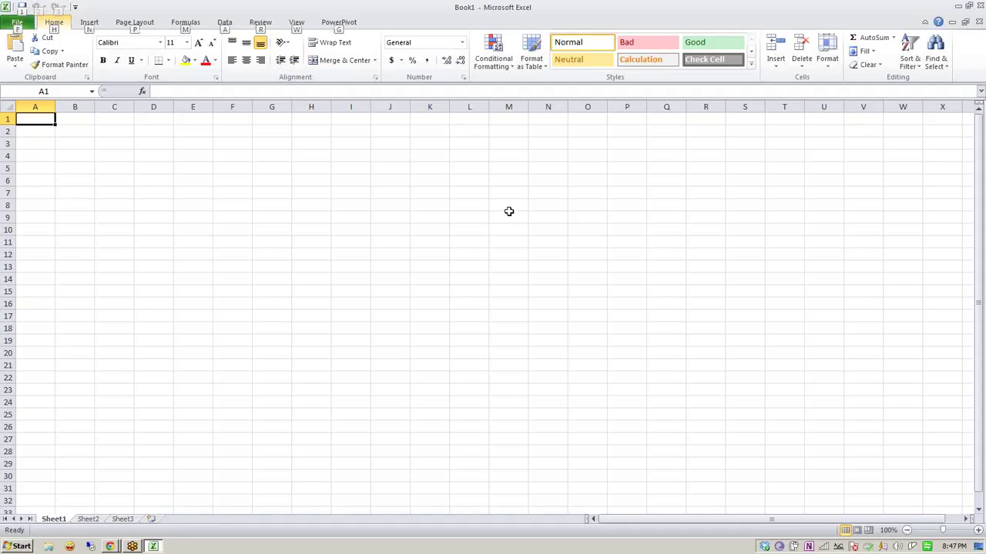
pyautogui.press('Escape')
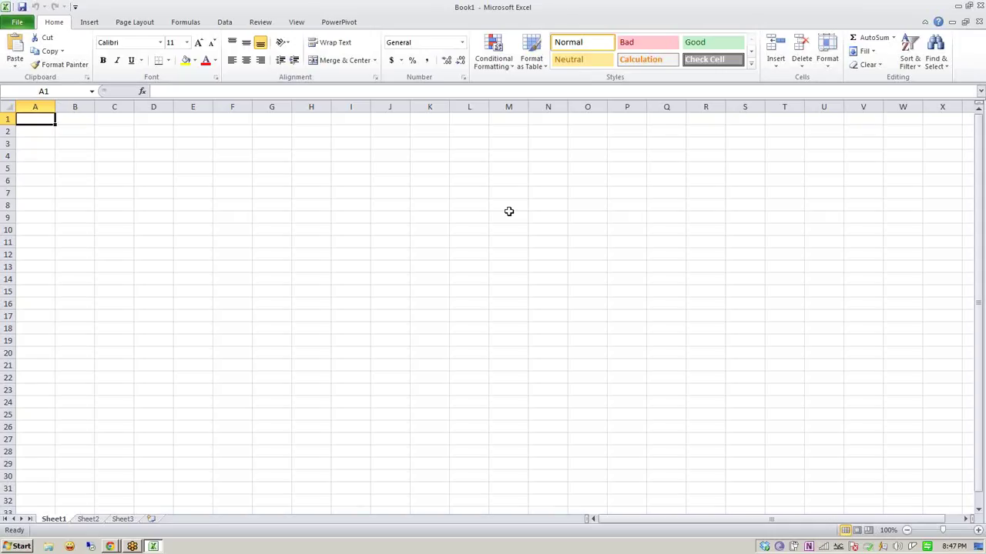
pyautogui.hotkey('ctrl', '1')
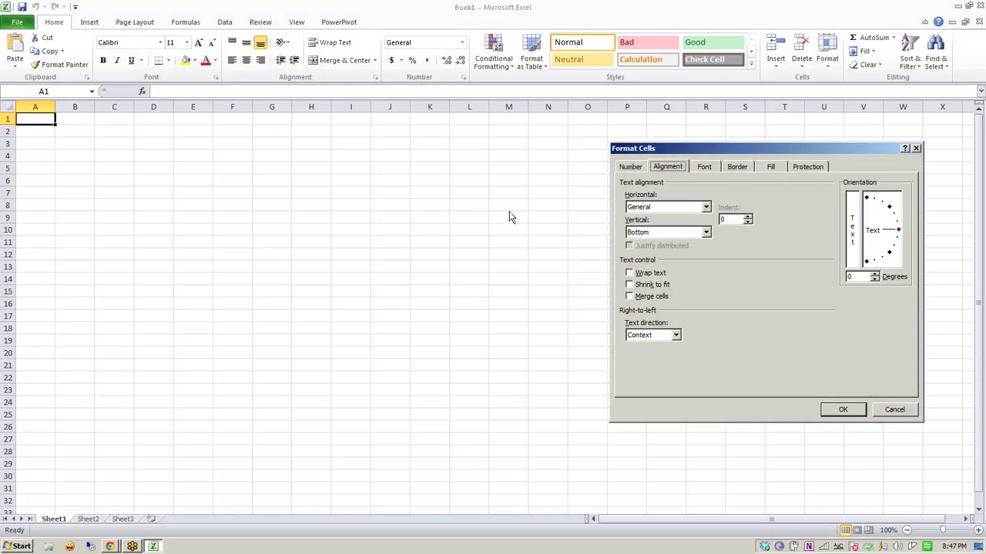
# Step: Close Format Cells, make cell A1 bold, and select cell H13
pyautogui.press('Escape')
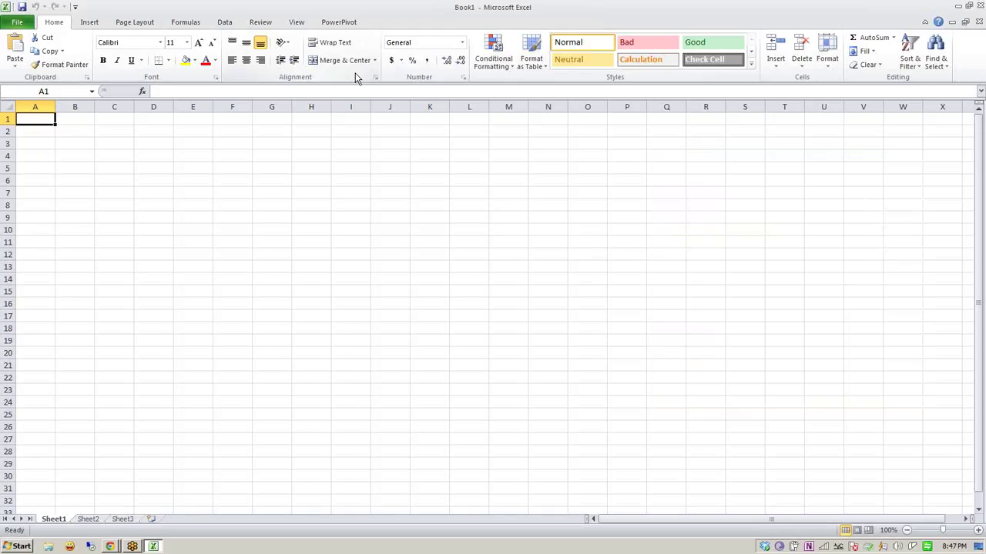
pyautogui.hotkey('ctrl', '1')
pyautogui.press('Escape')
pyautogui.hotkey('ctrl', 'b')
pyautogui.click(293, 267)
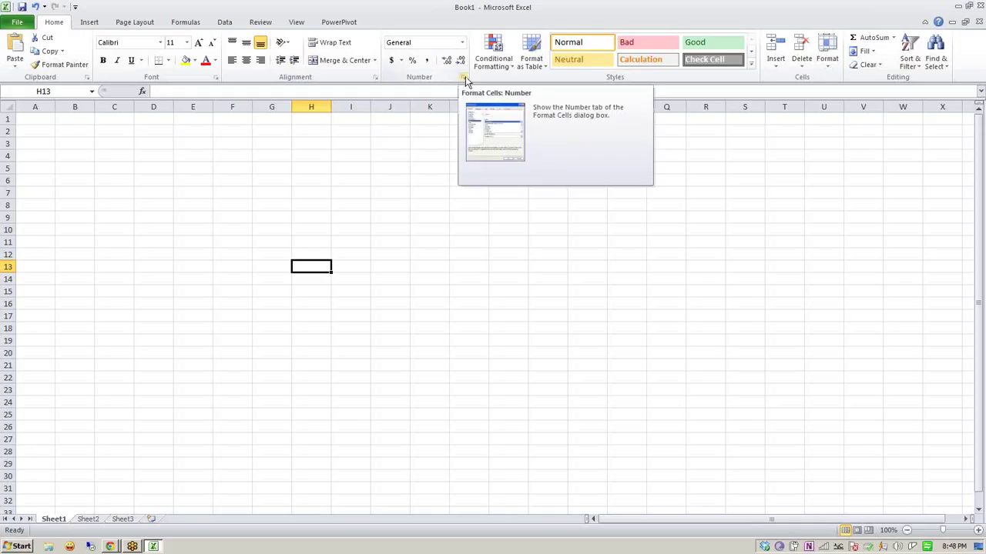
pyautogui.click(464, 78)
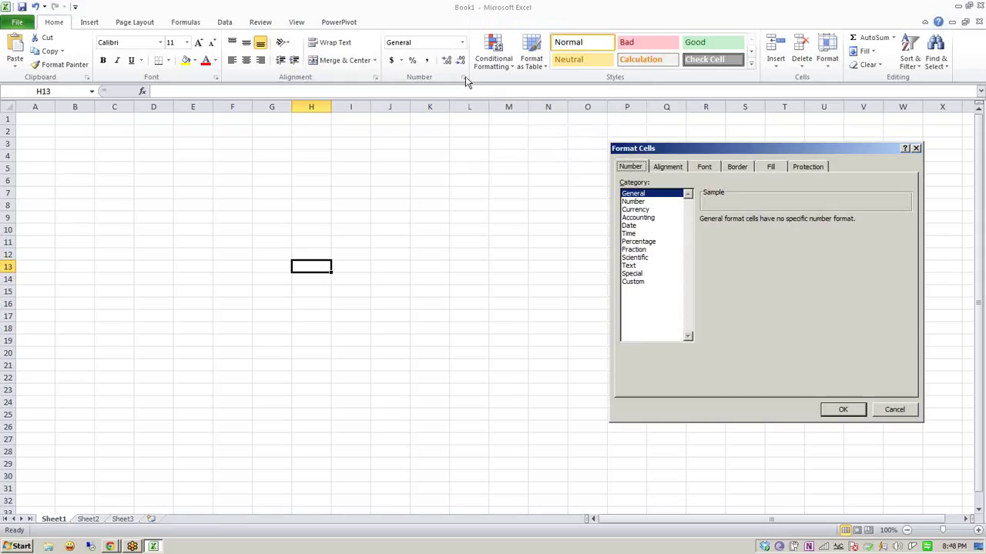
pyautogui.press('Escape')
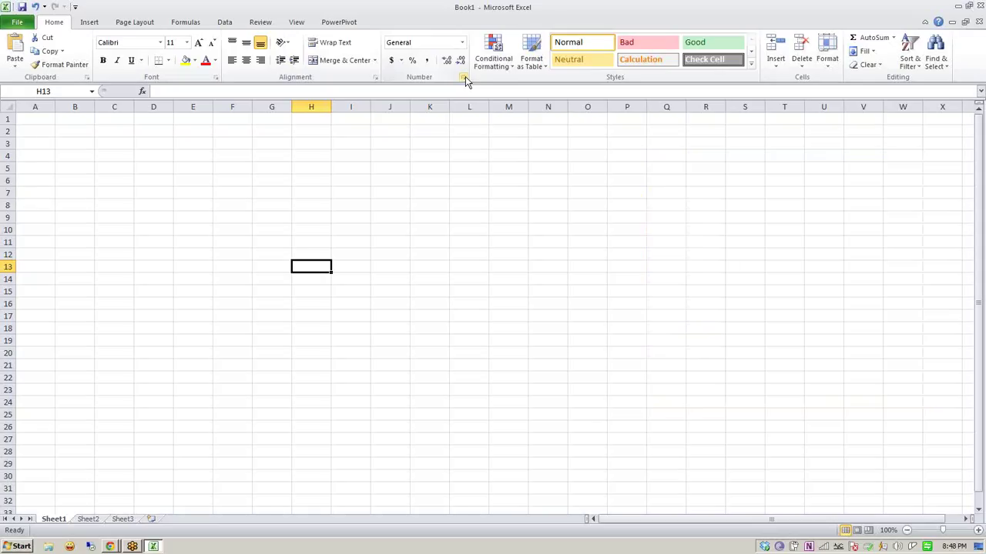
pyautogui.press('alt')
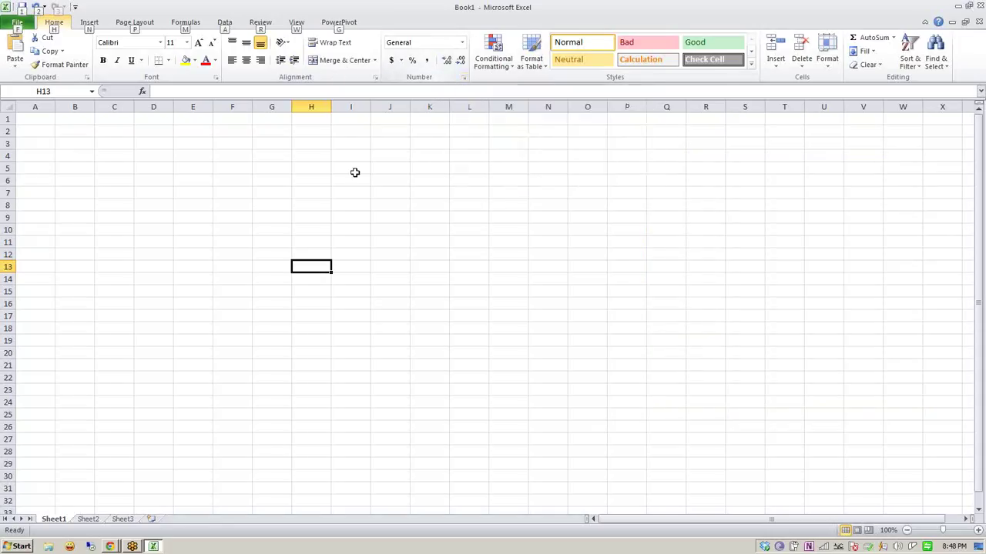
pyautogui.press('Escape')
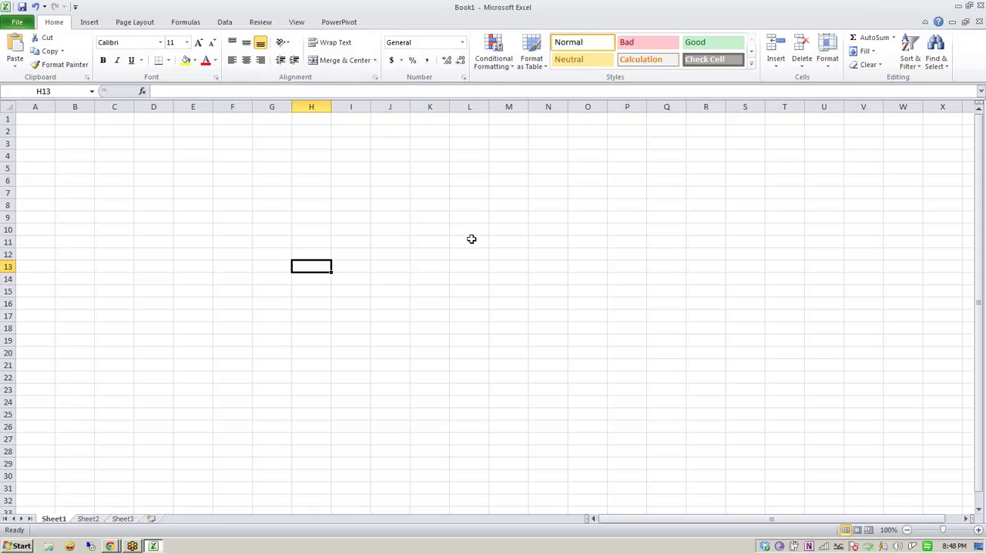
pyautogui.click(471, 239)
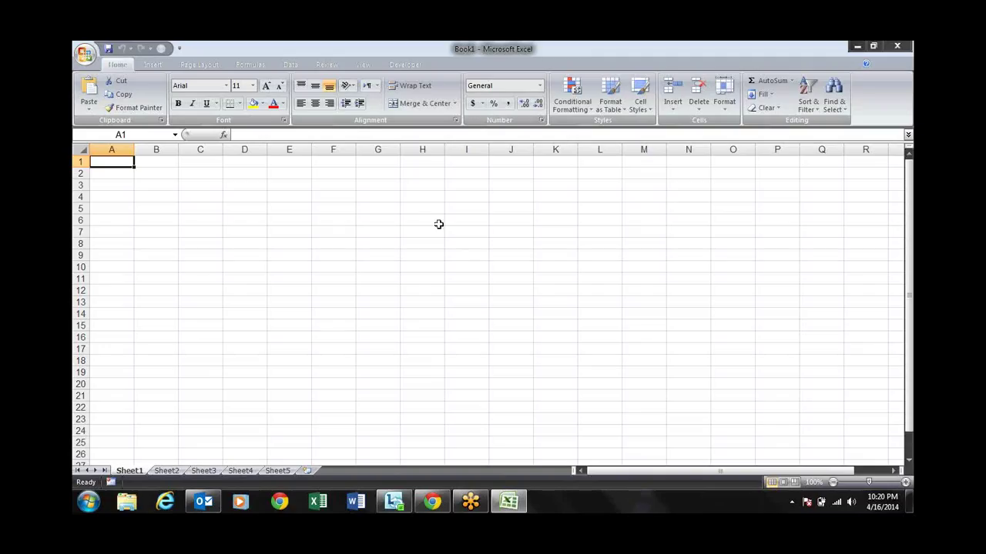
pyautogui.click(427, 222)
# Step: Enter the heading 'Ch. Number' in cell A1
pyautogui.press('Left')
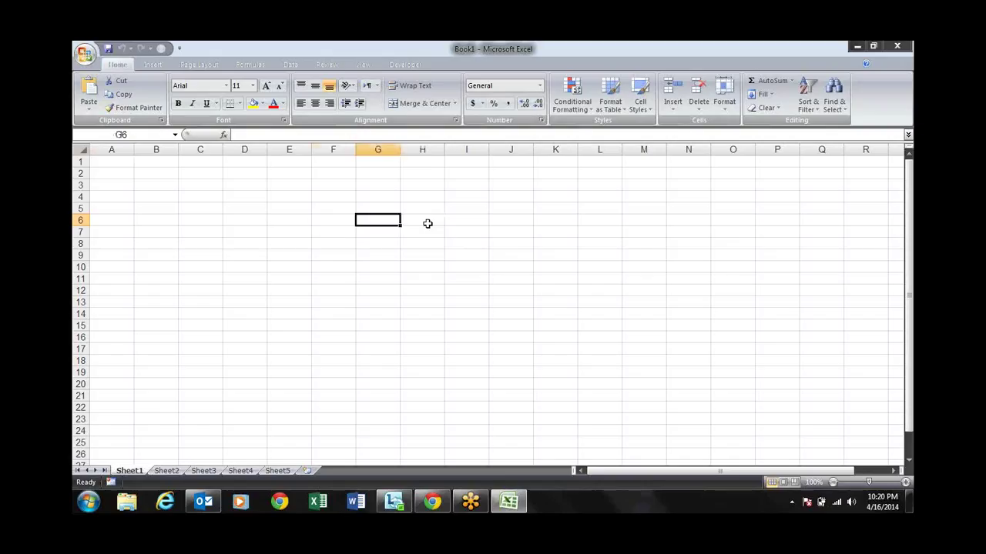
pyautogui.press('Left')
pyautogui.press('Left')
pyautogui.press('Left')
pyautogui.press('Left')
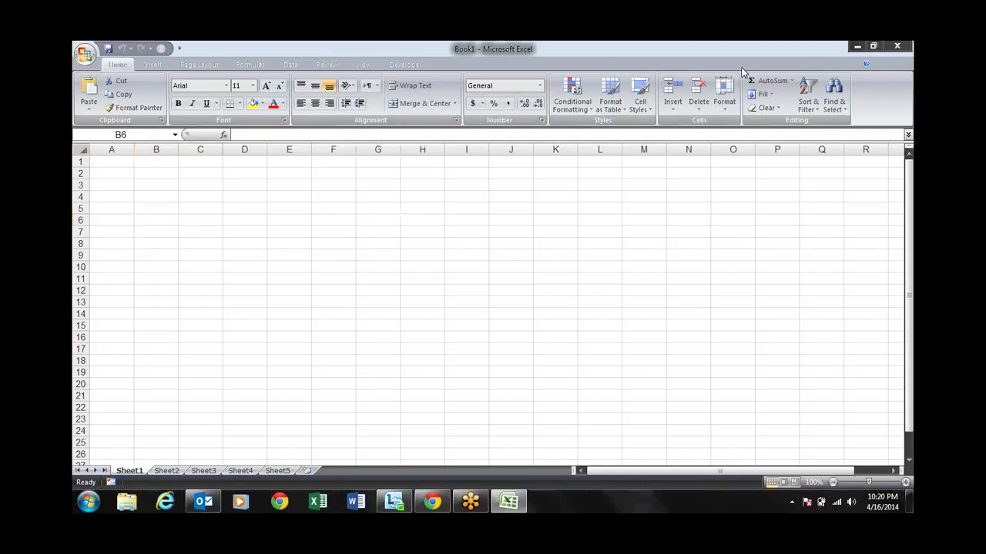
pyautogui.click(136, 171)
pyautogui.hotkey('ctrl', 'Home')
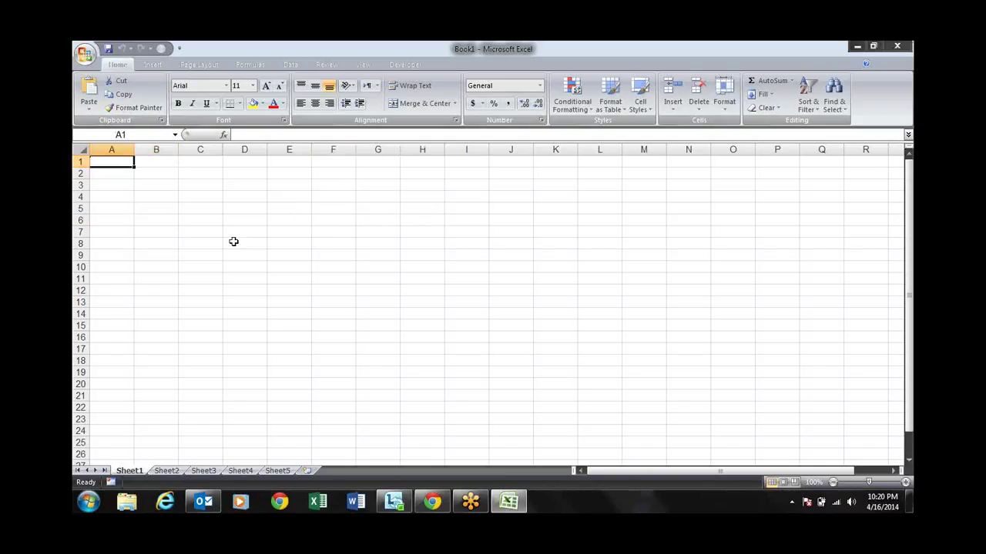
pyautogui.write('Ch')
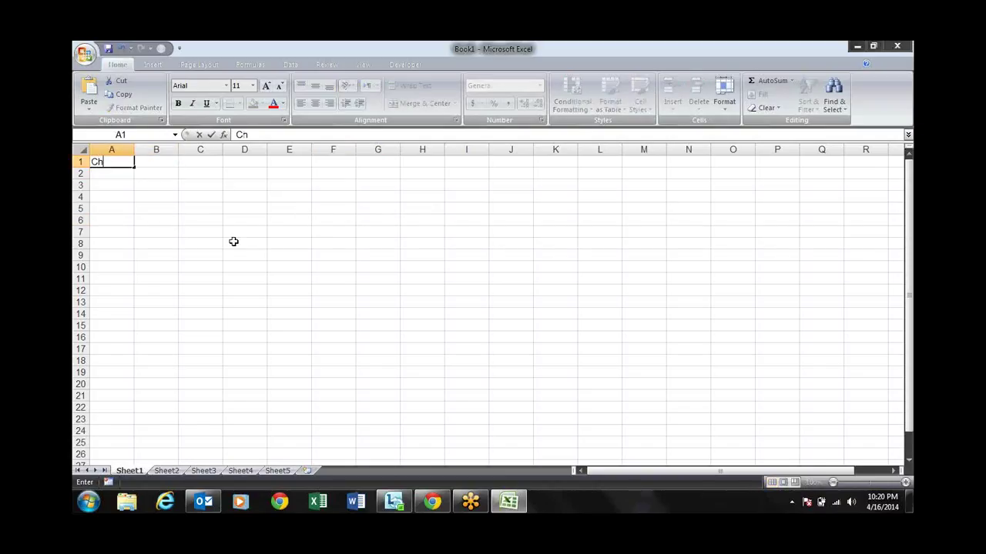
pyautogui.write('. Number')
pyautogui.press('Return')
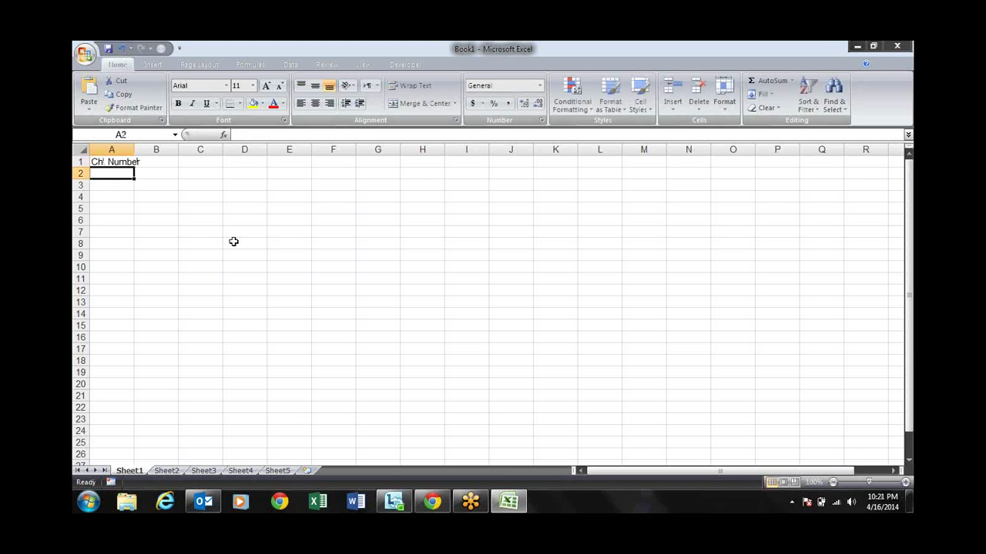
# Step: Store 009883 in A2 as text with an apostrophe prefix so the leading zeros stay
pyautogui.write('0')
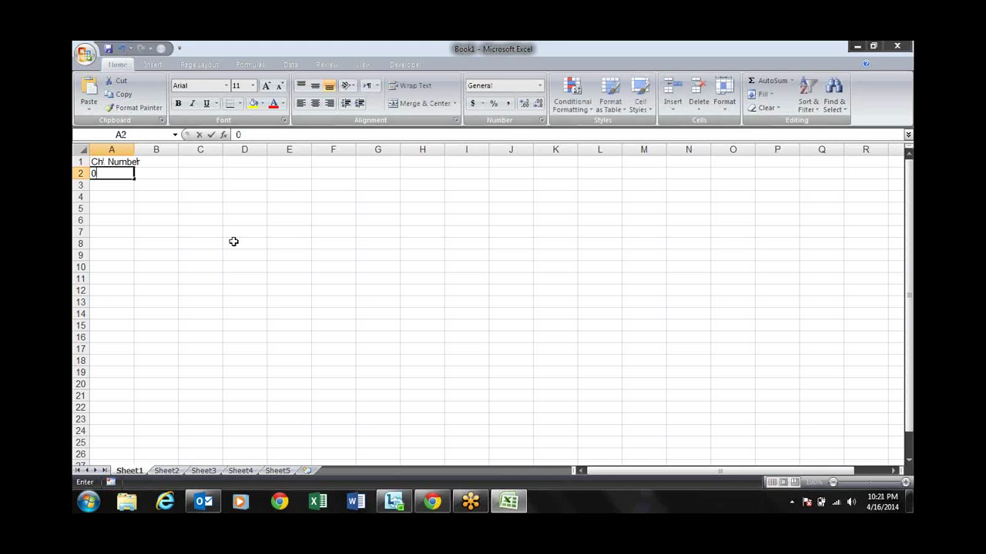
pyautogui.write('098834')
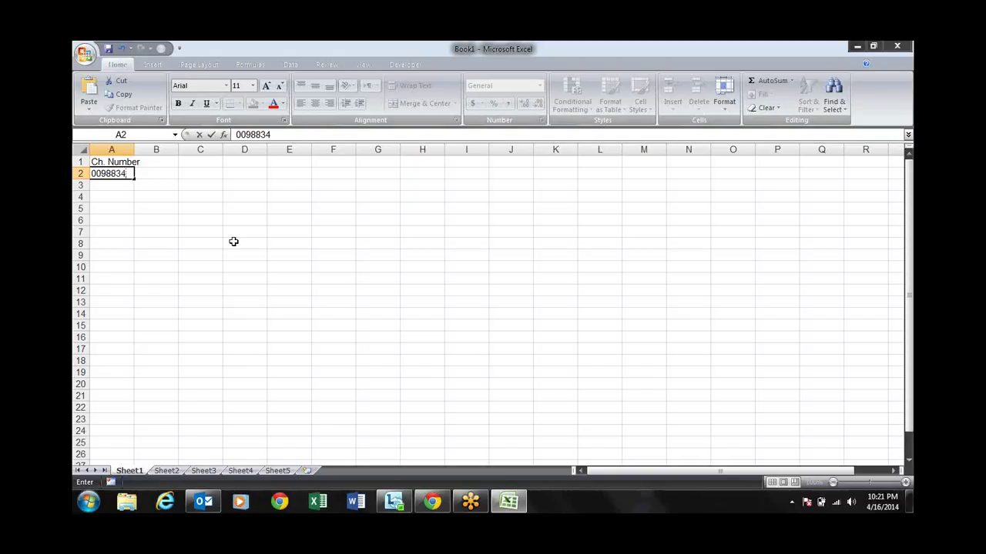
pyautogui.press('BackSpace')
pyautogui.press('Return')
pyautogui.press('Up')
pyautogui.press('F2')
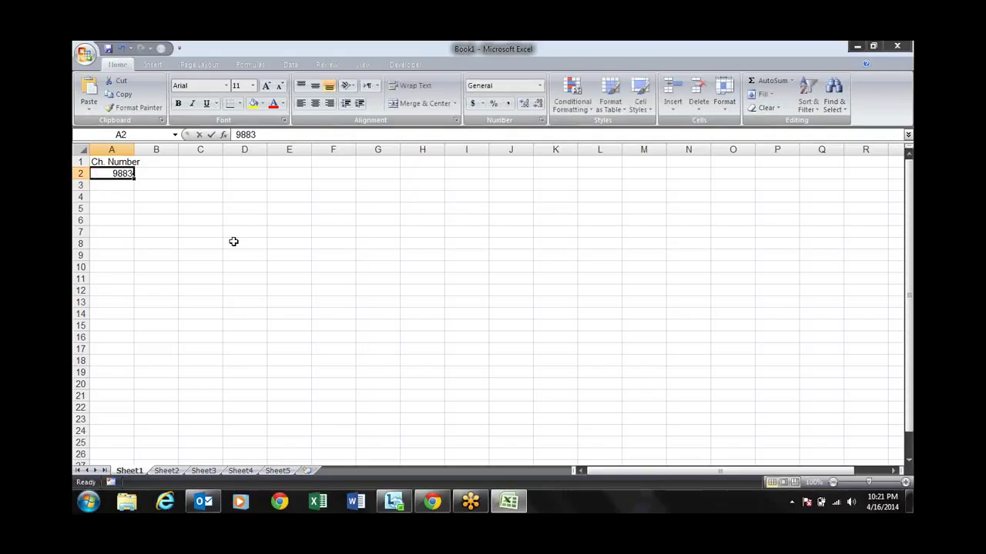
pyautogui.press('Home')
pyautogui.write("'00")
pyautogui.press('Return')
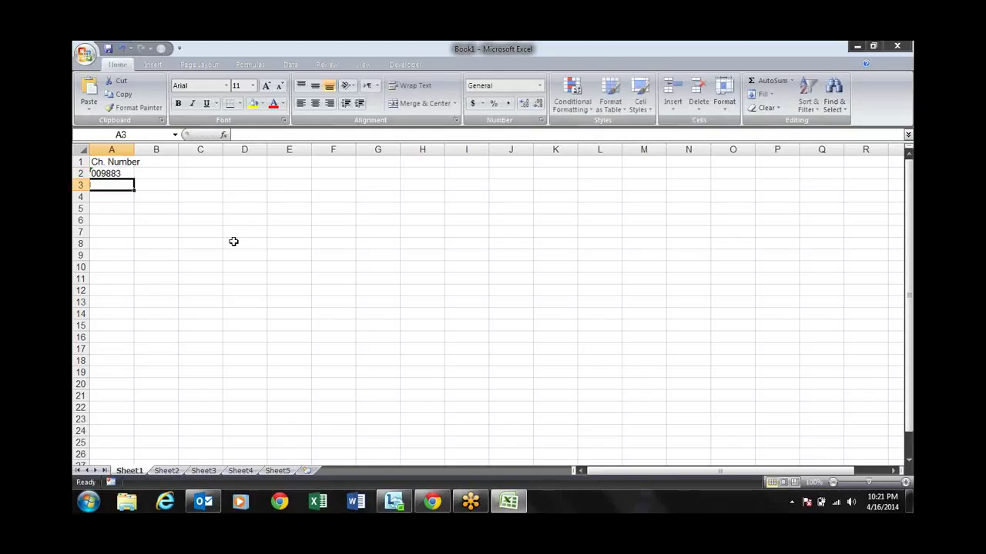
# Step: Enter 023456 in A3 as text, re-adding the dropped leading zero with an apostrophe
pyautogui.press('Up')
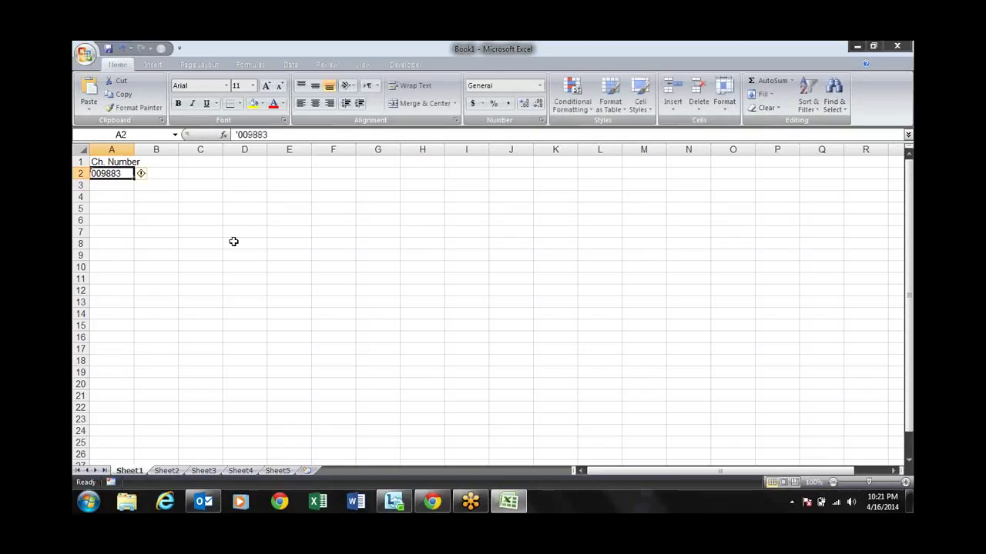
pyautogui.press('Down')
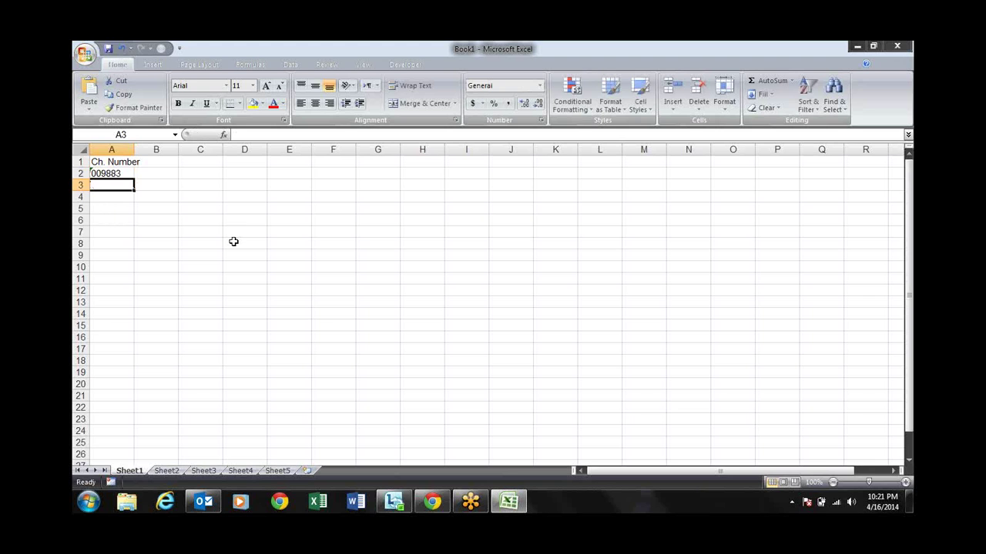
pyautogui.write('023456')
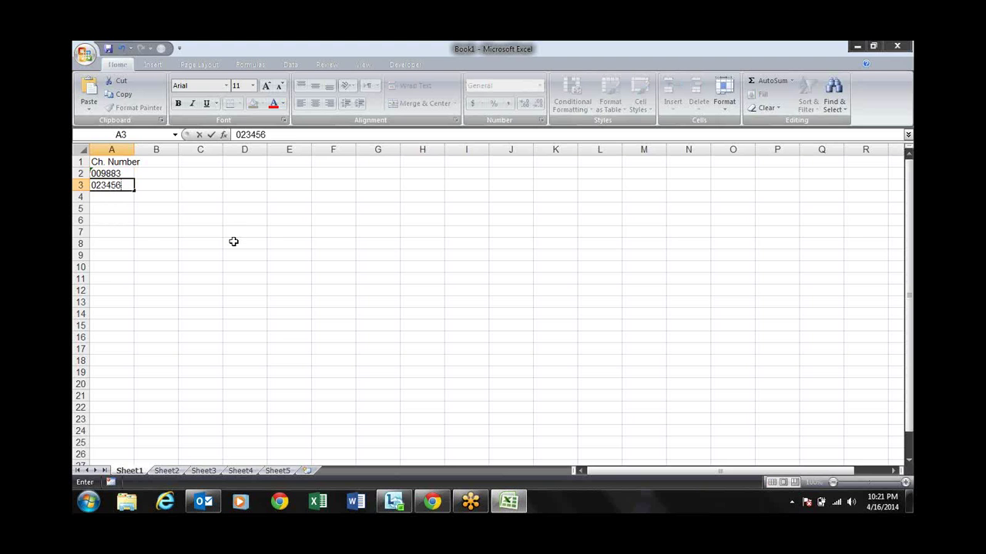
pyautogui.hotkey('ctrl', 'Return')
pyautogui.press('F2')
pyautogui.press('Left')
pyautogui.press('Left')
pyautogui.press('Left')
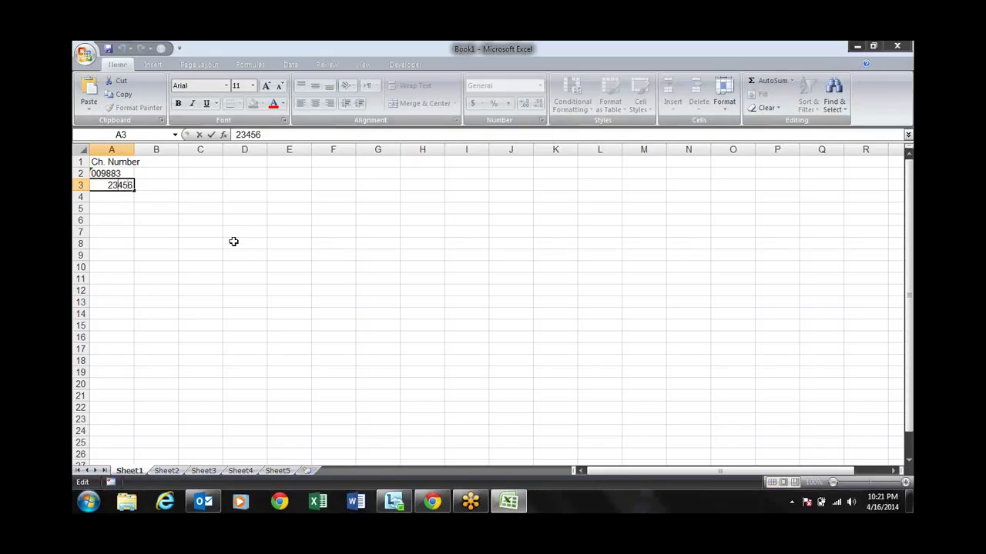
pyautogui.write("'0")
pyautogui.press('Return')
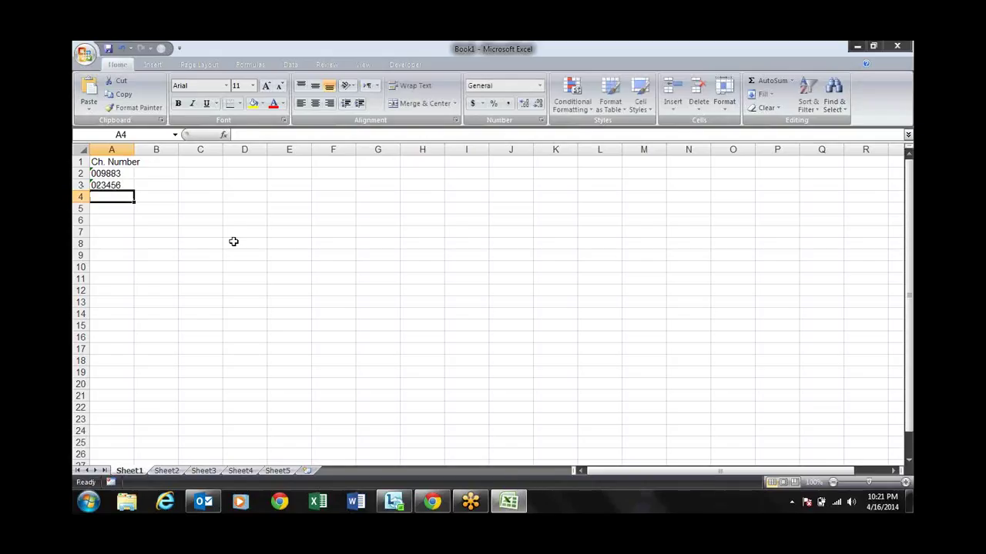
# Step: Enter 000698 in A4, select A2:A4, and bring up their error options
pyautogui.write('000698')
pyautogui.press('F2')
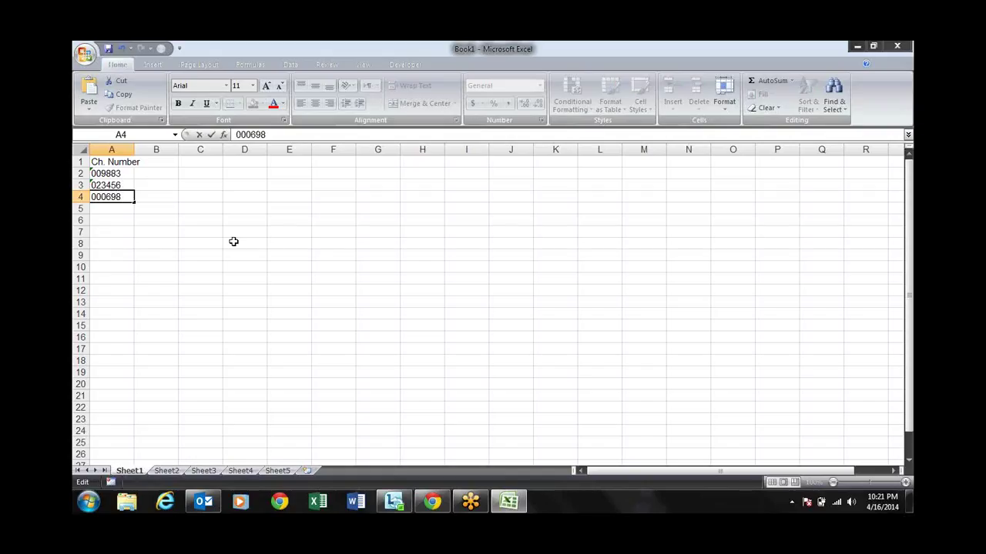
pyautogui.press('Return')
pyautogui.press('Up')
pyautogui.press('Up')
pyautogui.press('Up')
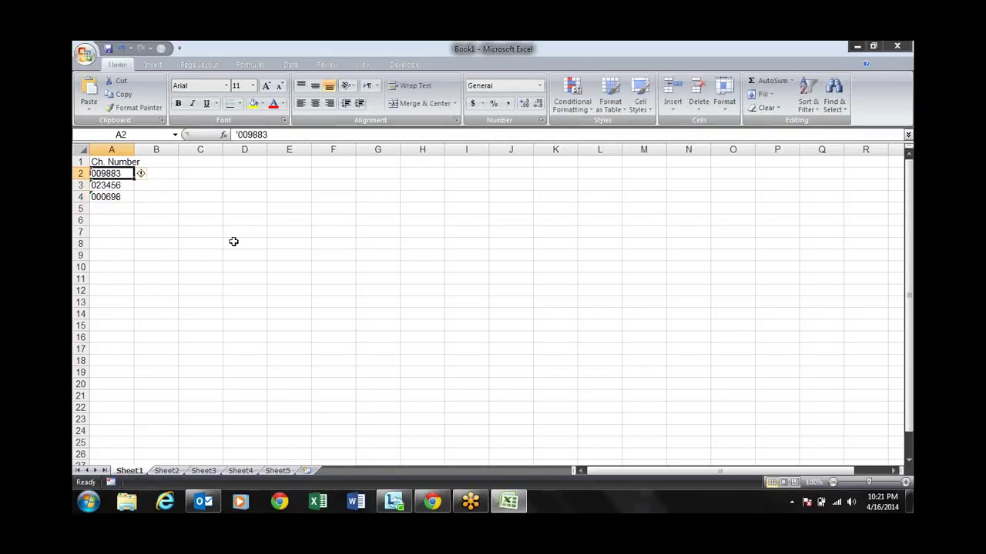
pyautogui.hotkey('shift', 'Down')
pyautogui.hotkey('shift', 'Down')
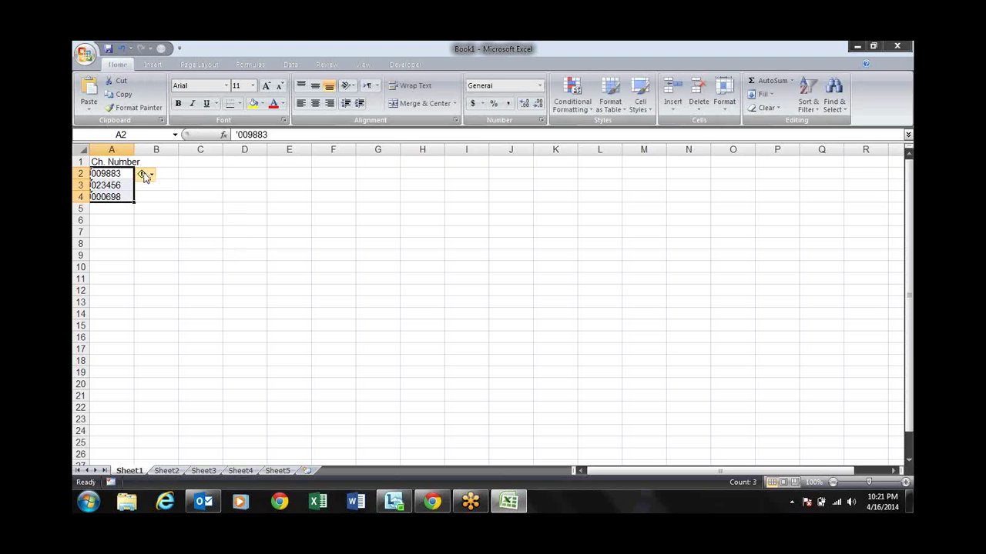
pyautogui.click(153, 176)
# Step: Convert A2:A4 to numbers and type a 000000 Custom number format code
pyautogui.click(170, 206)
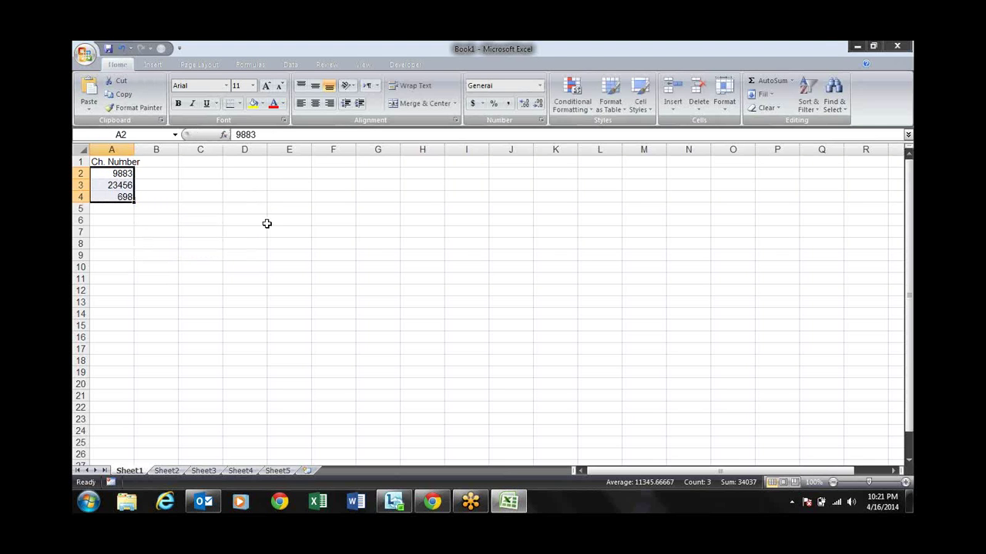
pyautogui.hotkey('ctrl', '1')
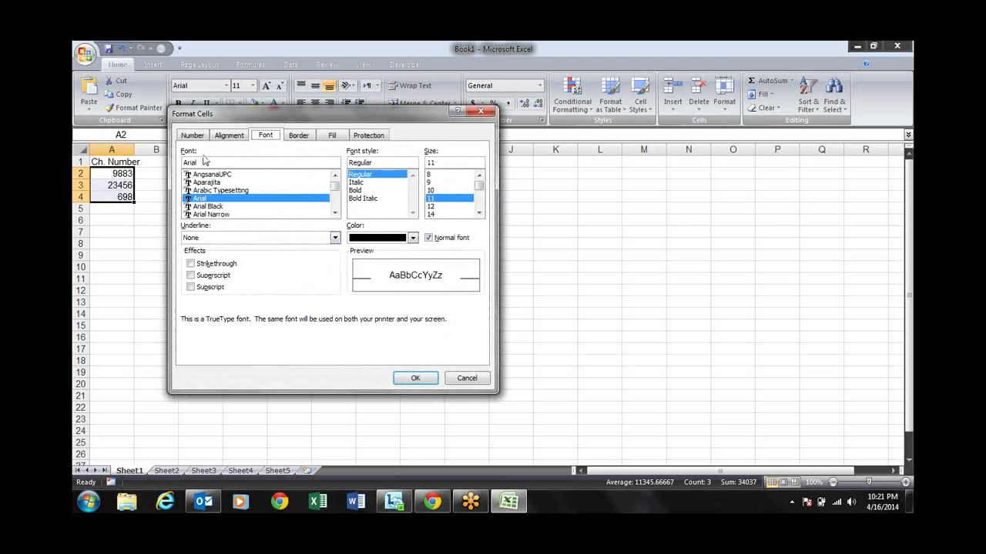
pyautogui.click(193, 137)
pyautogui.click(204, 250)
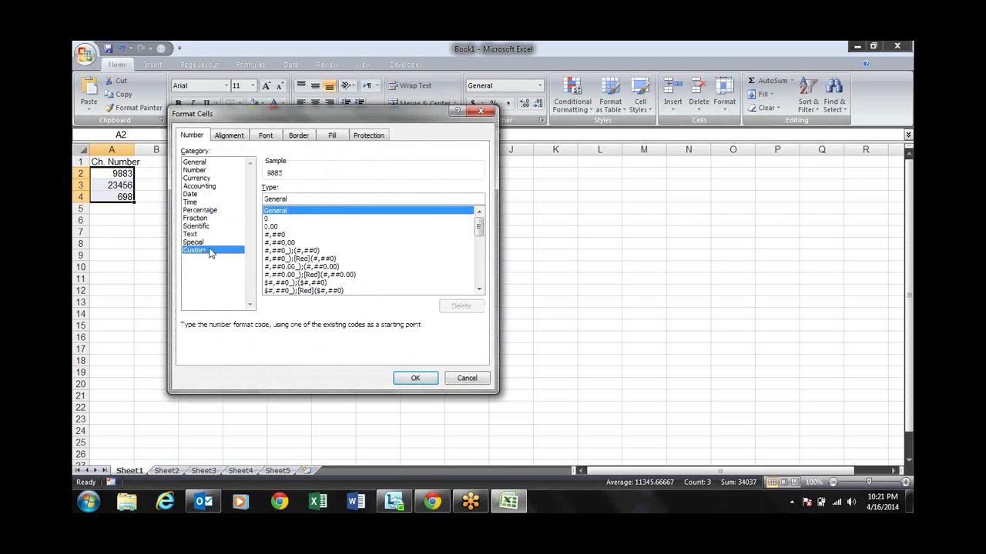
pyautogui.press('Tab')
pyautogui.write('00000')
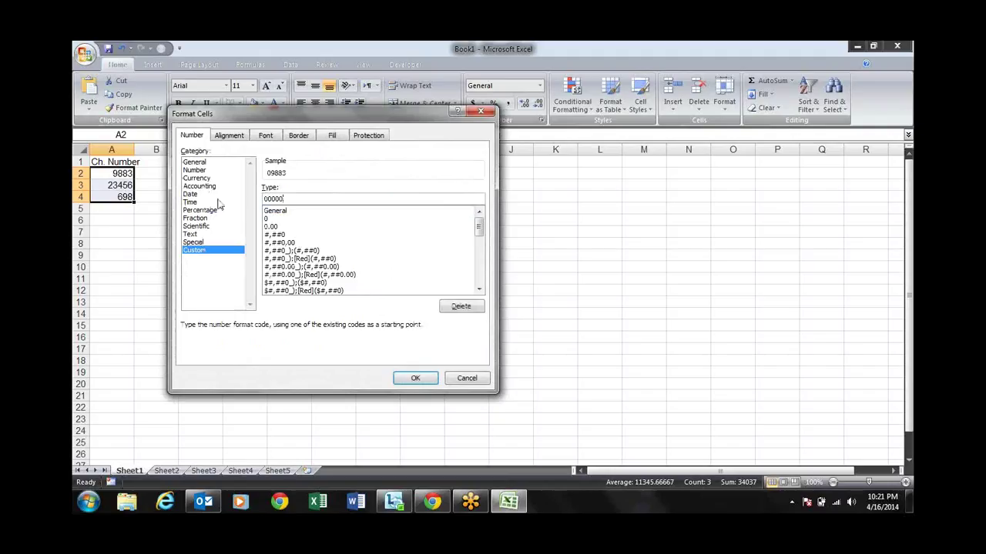
pyautogui.write('0')
# Step: Apply the 000000 format, copy it onto A5 with Format Painter, and enter 1 there
pyautogui.press('Return')
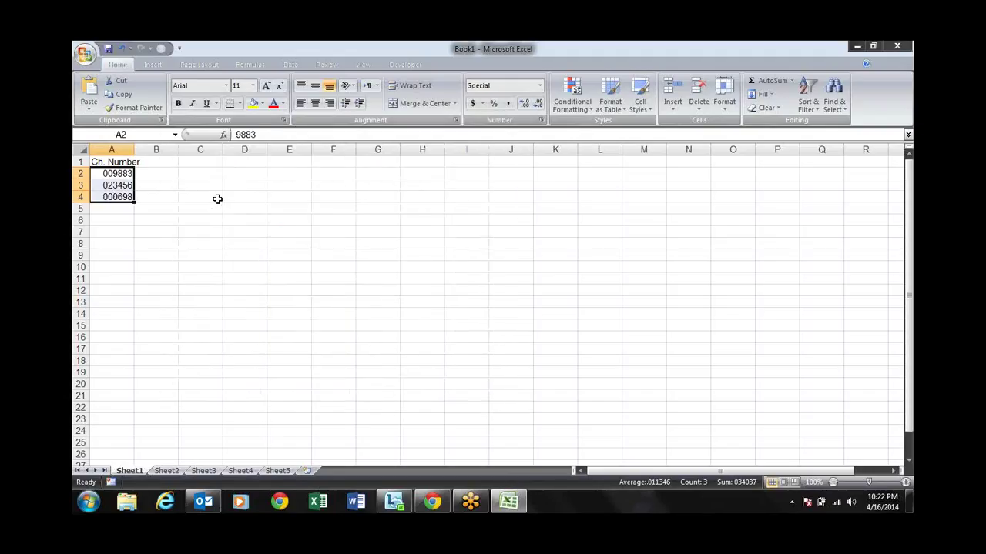
pyautogui.hotkey('ctrl', 'Down')
pyautogui.click(113, 108)
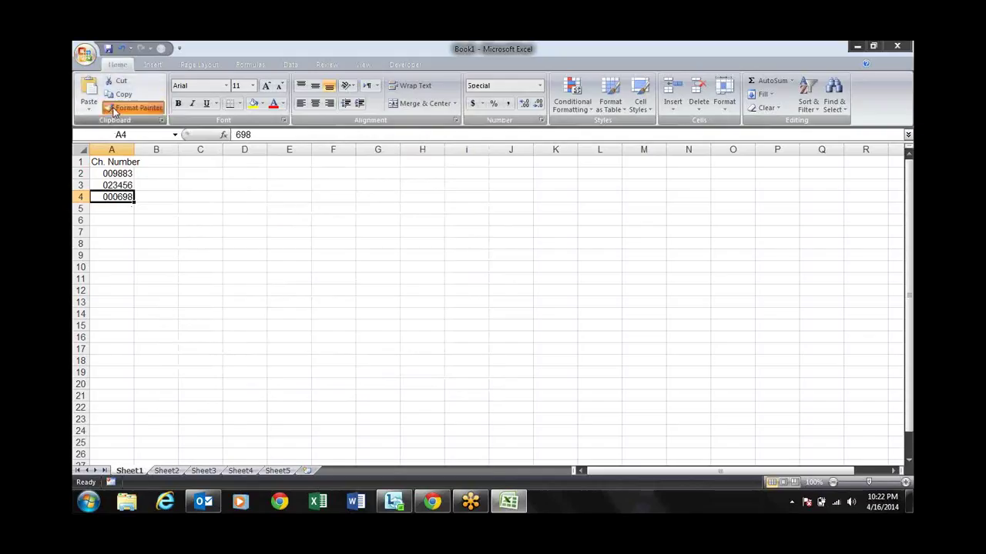
pyautogui.click(124, 208)
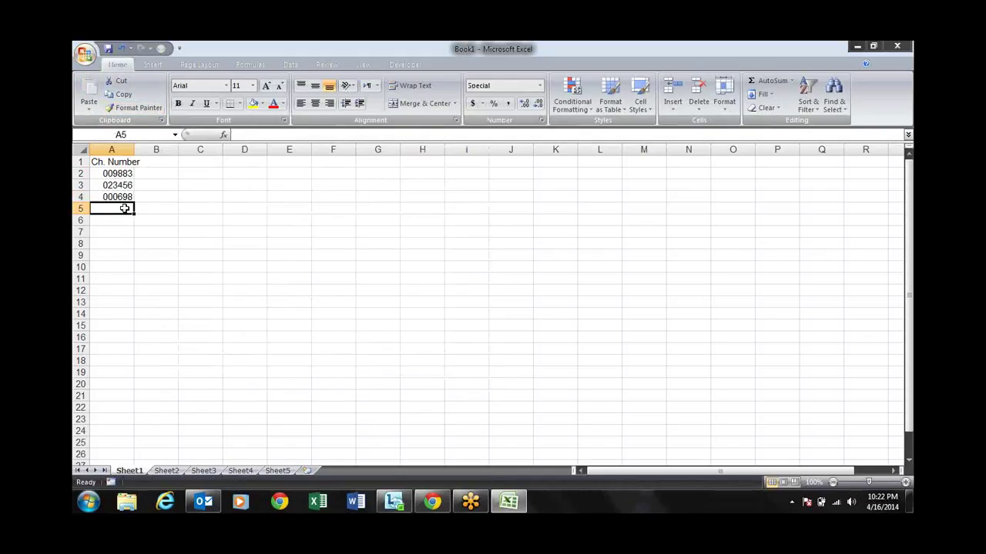
pyautogui.write('1')
pyautogui.press('Return')
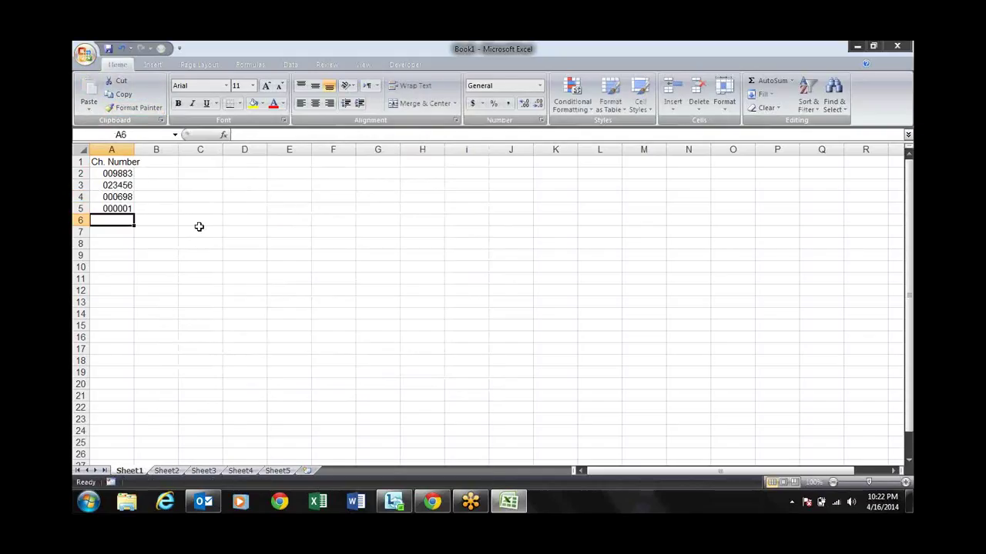
# Step: Review column A to check the values show as 009883, 023456, 000698 and 000001
pyautogui.press('Up')
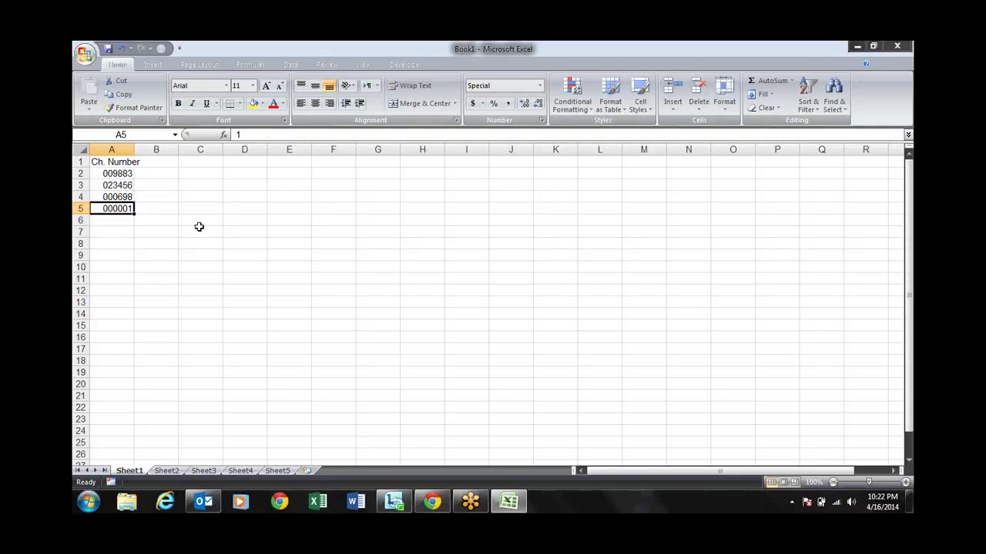
pyautogui.press('Up')
pyautogui.press('Up')
pyautogui.press('Up')
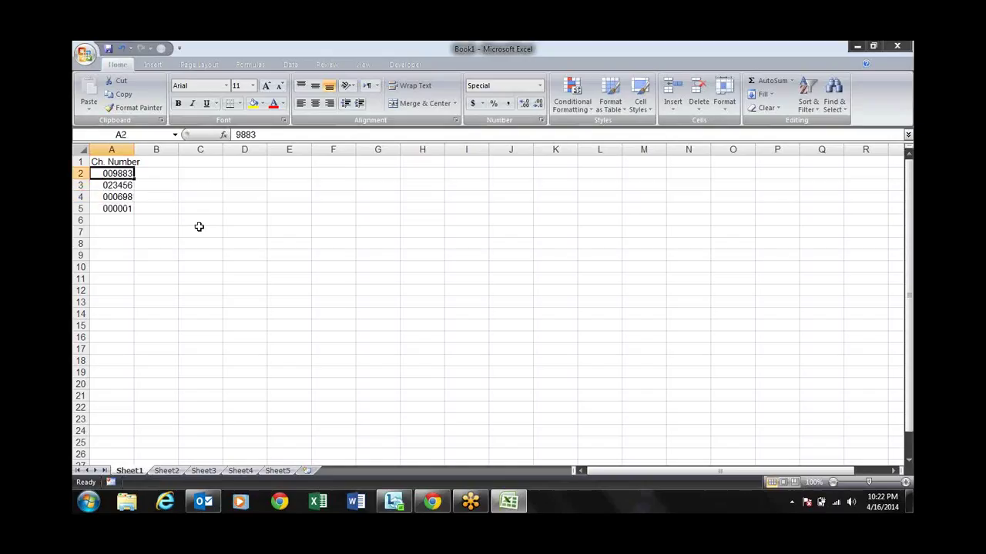
pyautogui.press('Down')
pyautogui.press('Down')
pyautogui.press('Down')
pyautogui.press('Down')
pyautogui.press('Down')
pyautogui.press('Up')
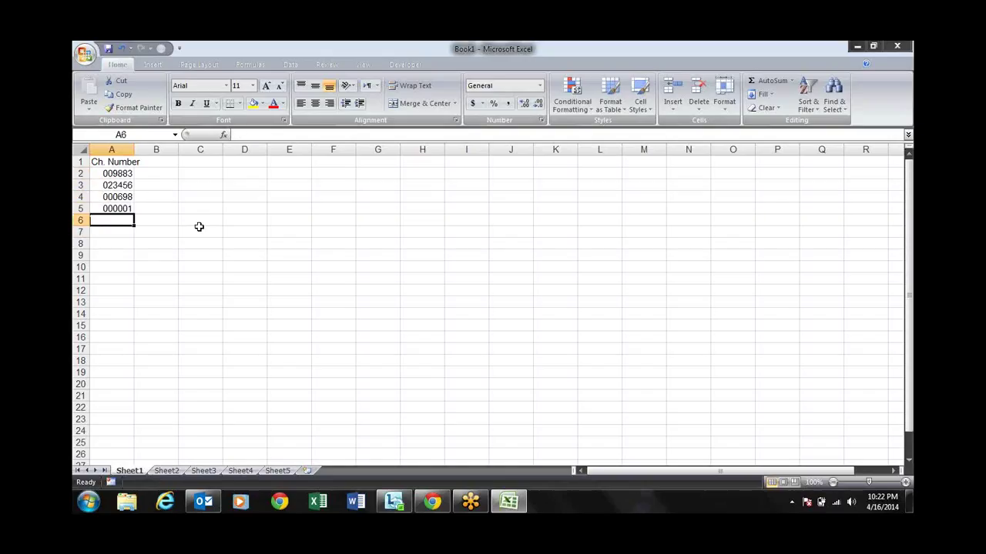
pyautogui.press('Up')
pyautogui.press('Up')
pyautogui.press('Up')
pyautogui.press('Up')
pyautogui.press('Down')
pyautogui.press('Down')
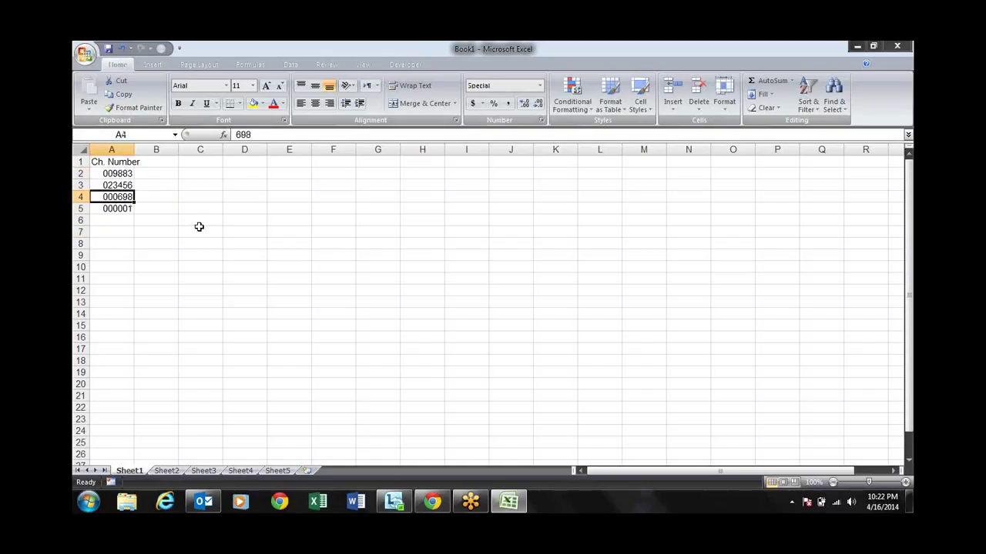
pyautogui.click(541, 121)
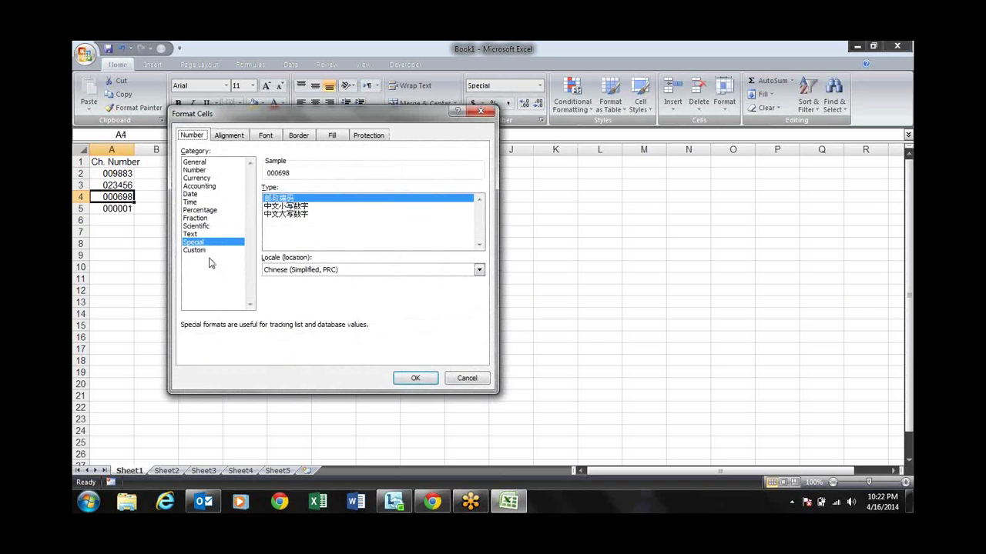
pyautogui.click(216, 251)
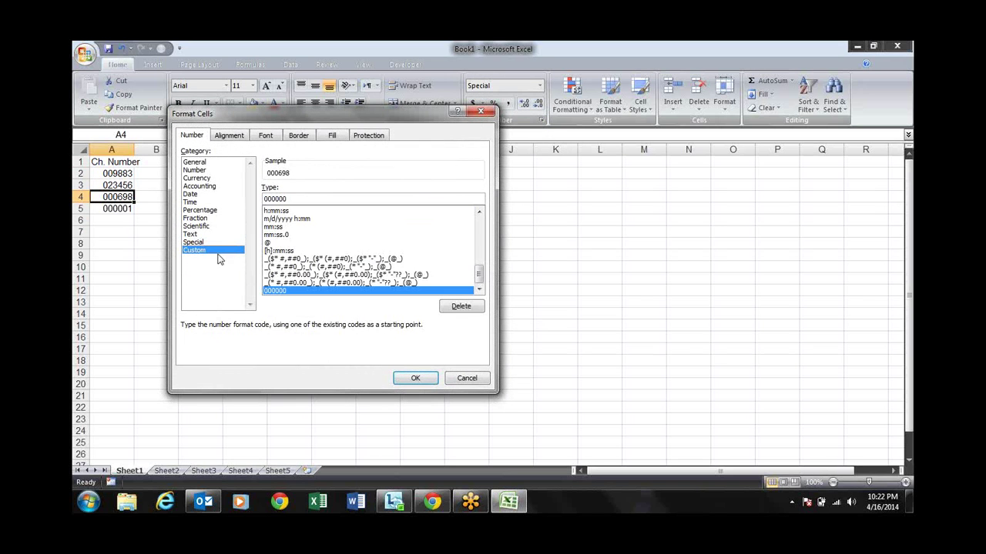
pyautogui.doubleClick(292, 199)
pyautogui.press('Return')
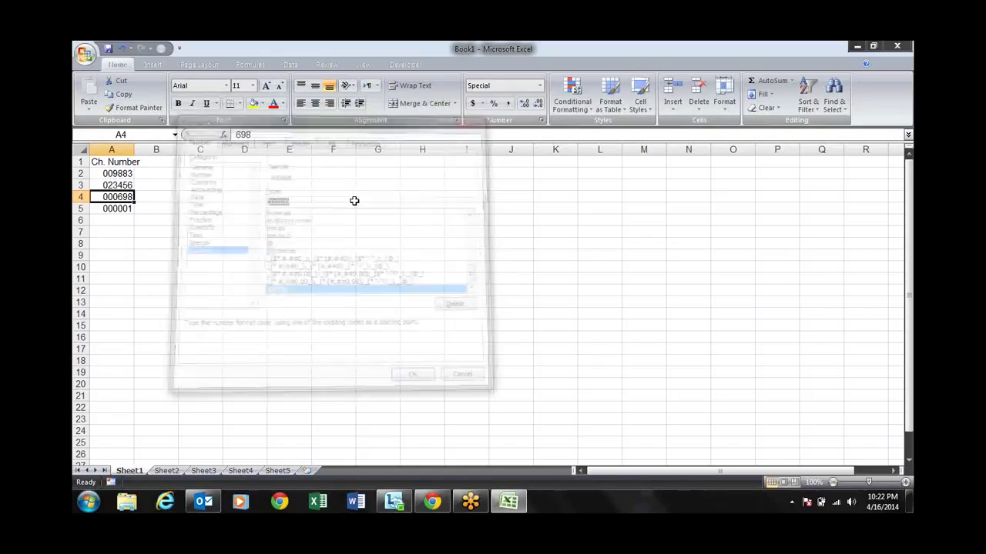
pyautogui.press('Up')
pyautogui.press('Up')
pyautogui.press('Up')
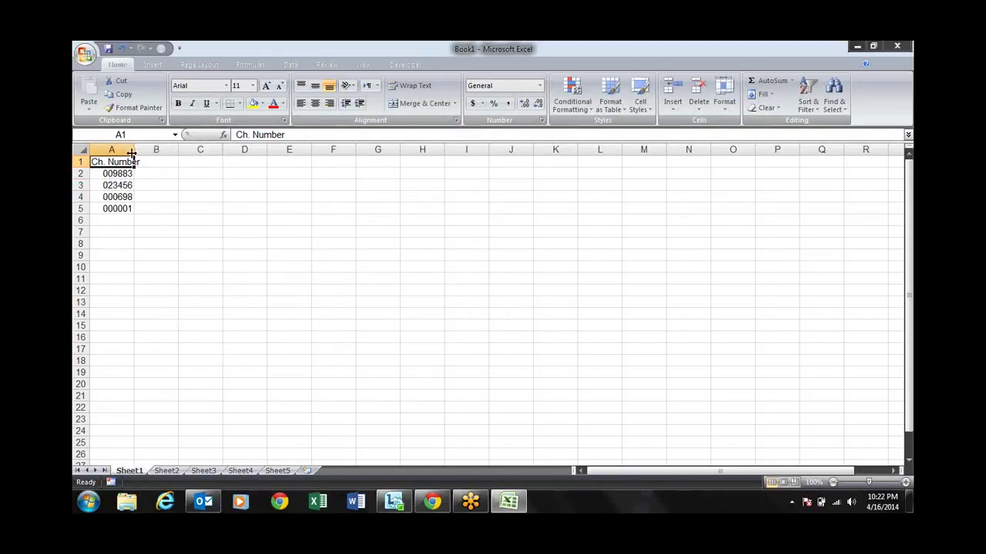
# Step: Autofit column A and enter the corrected heading 'Mobile Number' in B1
pyautogui.doubleClick(134, 150)
pyautogui.click(165, 157)
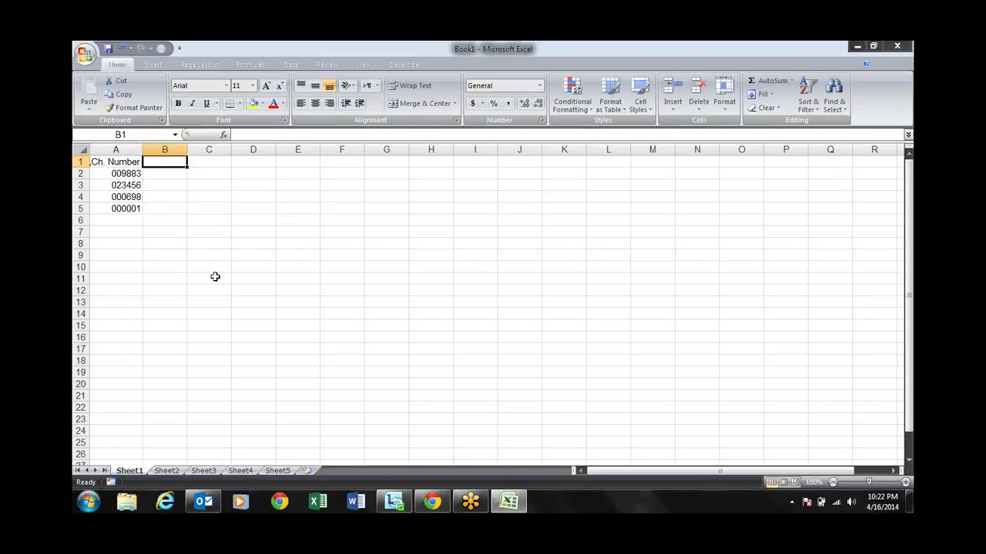
pyautogui.write('Mon')
pyautogui.press('BackSpace')
pyautogui.write('bile Numer')
pyautogui.press('Return')
pyautogui.press('Up')
pyautogui.press('F2')
pyautogui.press('Left')
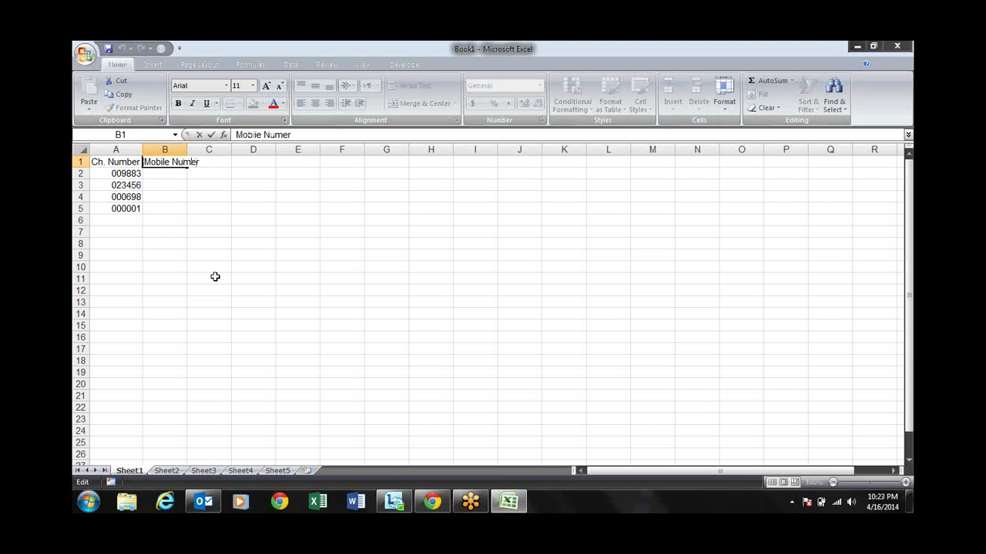
pyautogui.write('b')
pyautogui.press('Return')
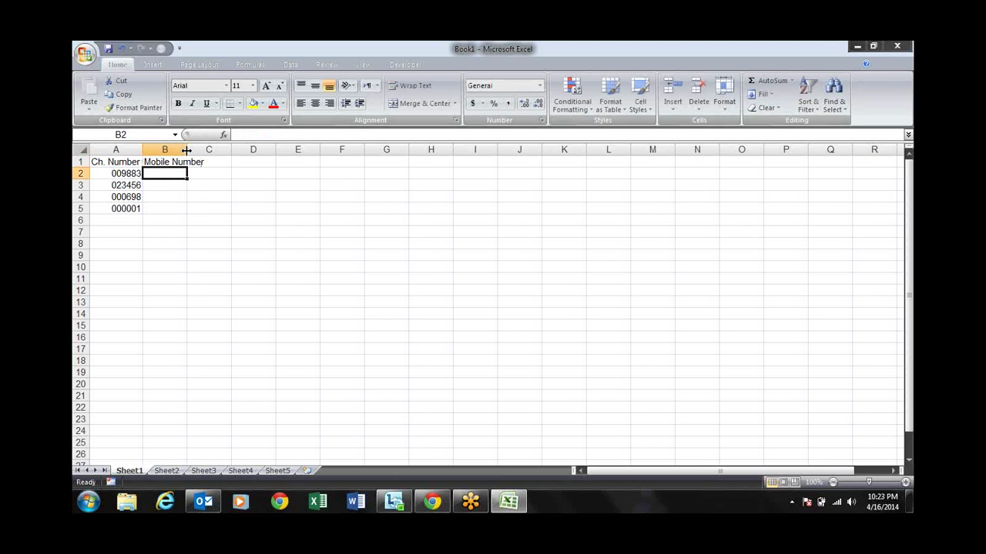
# Step: Autofit column B, enter a ten-digit mobile number in B2, and select B2:B5
pyautogui.doubleClick(186, 149)
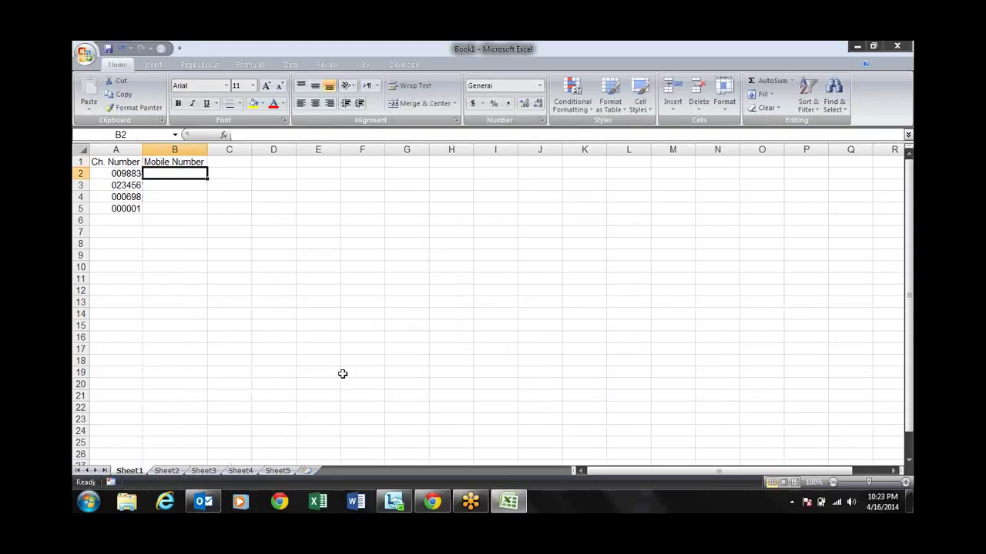
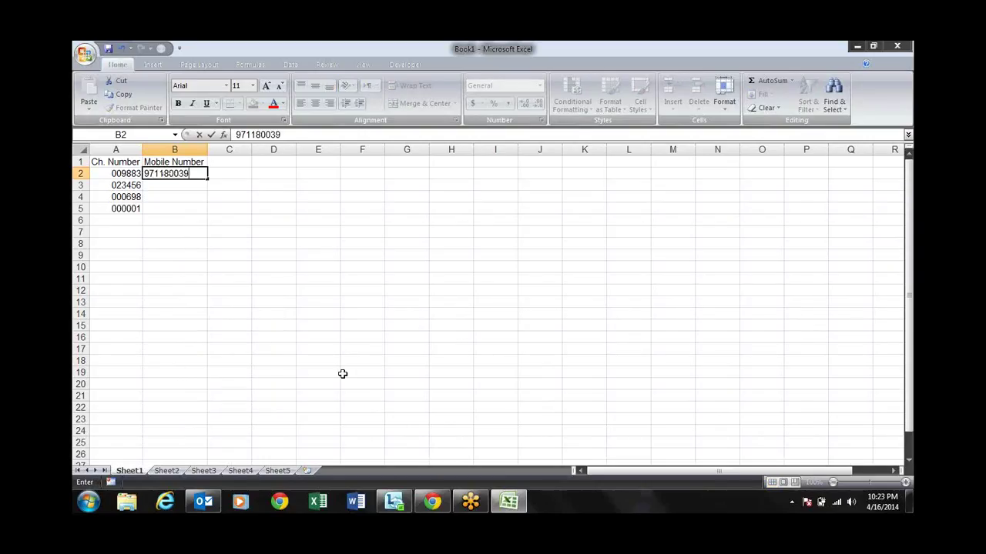
pyautogui.press('Return')
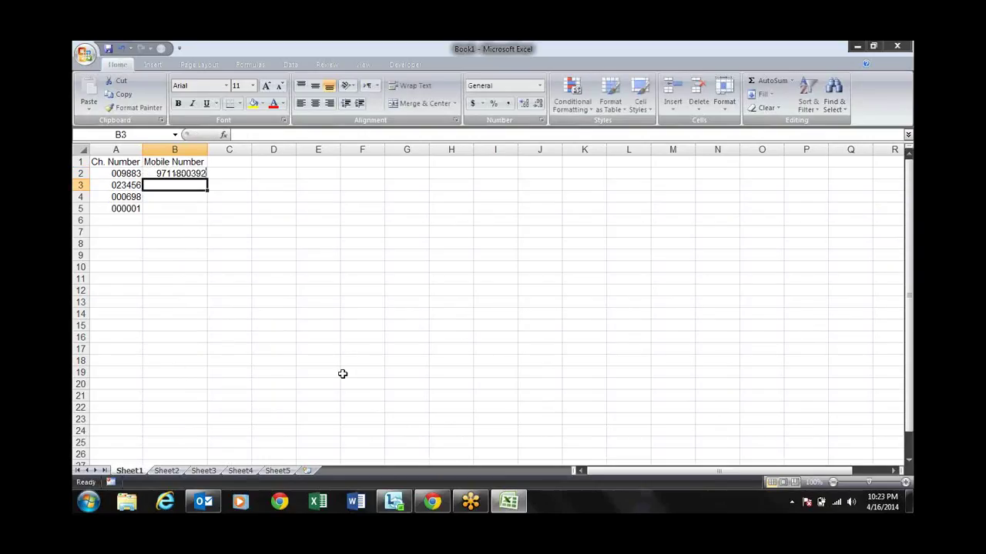
pyautogui.press('Up')
pyautogui.hotkey('shift', 'Down')
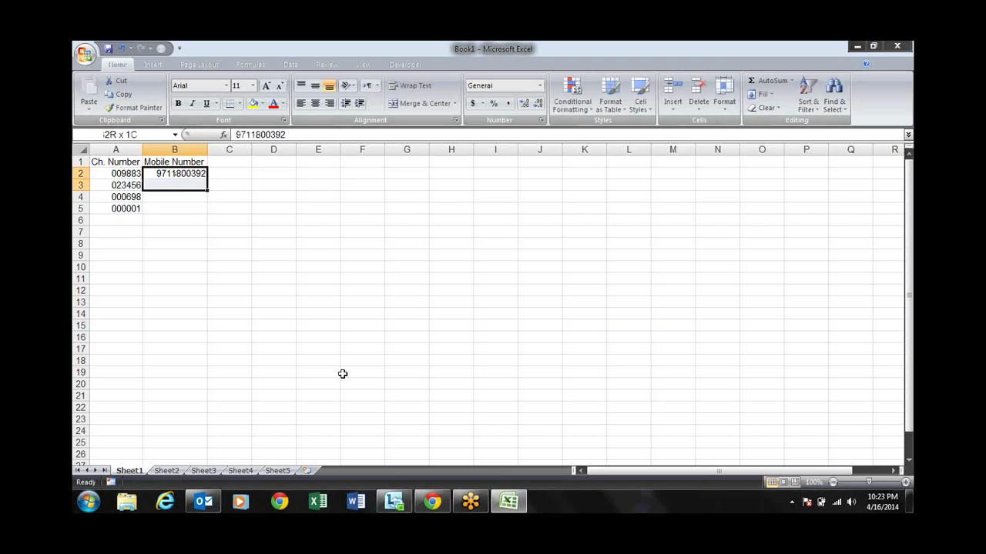
pyautogui.hotkey('shift', 'Down')
pyautogui.hotkey('shift', 'Down')
pyautogui.hotkey('ctrl', '1')
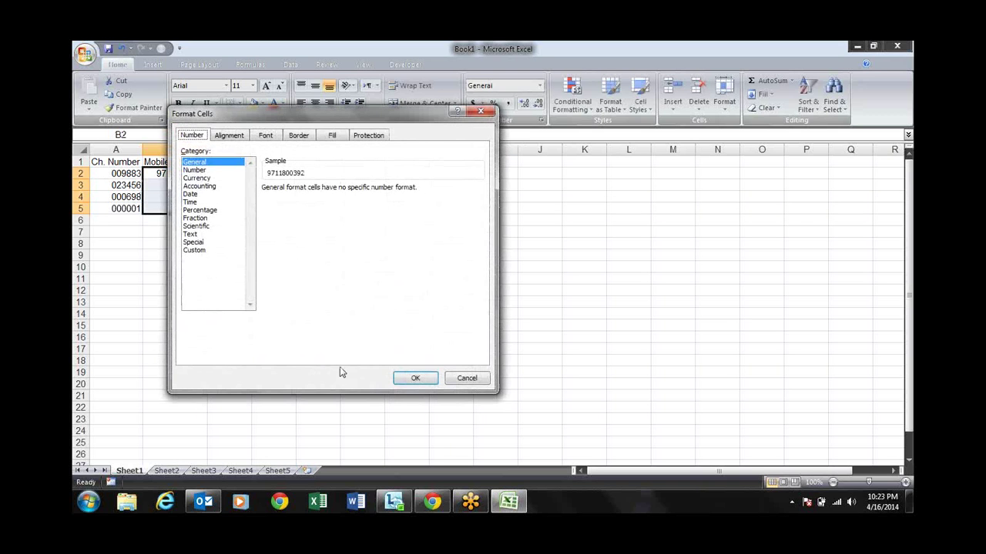
pyautogui.click(210, 251)
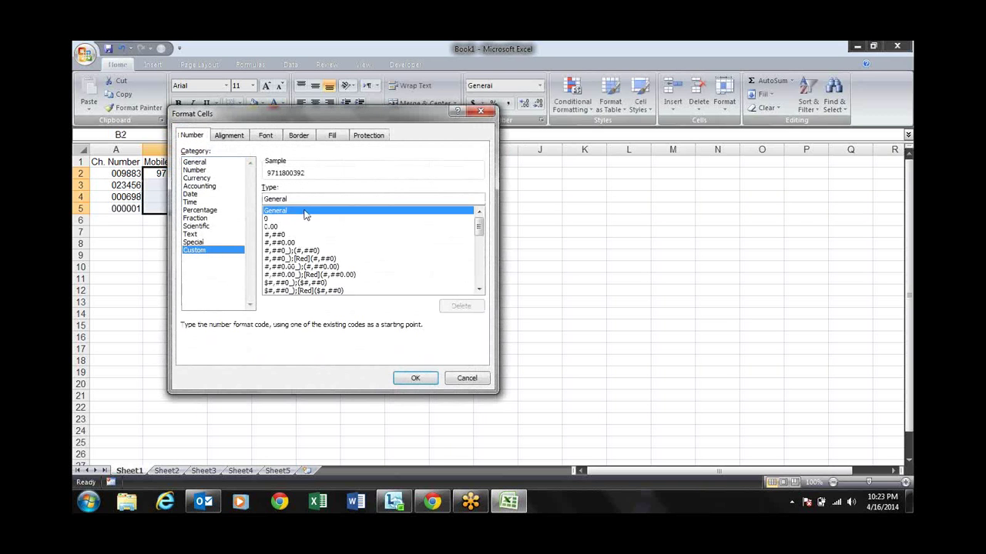
pyautogui.doubleClick(299, 201)
pyautogui.write('+91')
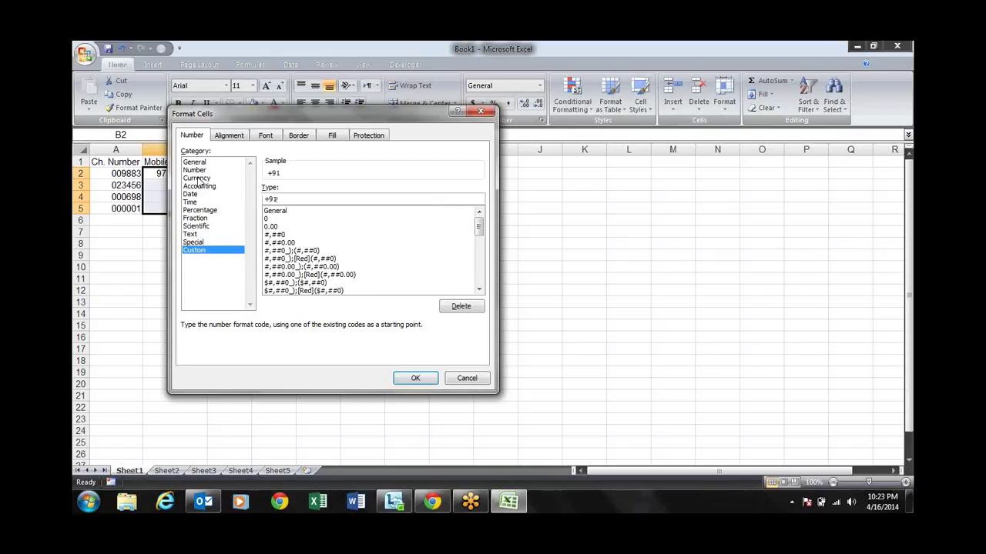
pyautogui.write('0')
pyautogui.press('BackSpace')
pyautogui.write('00')
pyautogui.write('000000000')
pyautogui.press('Return')
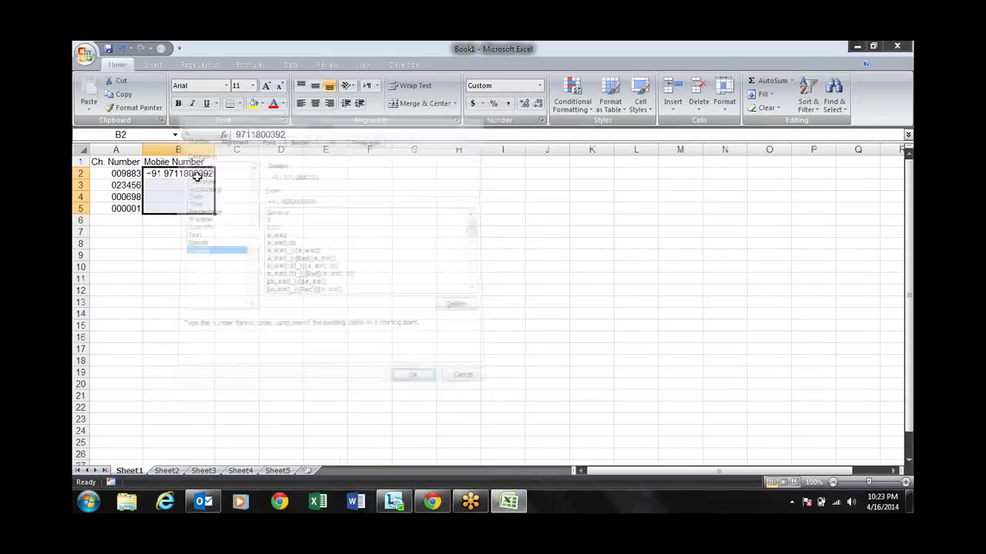
pyautogui.press('Down')
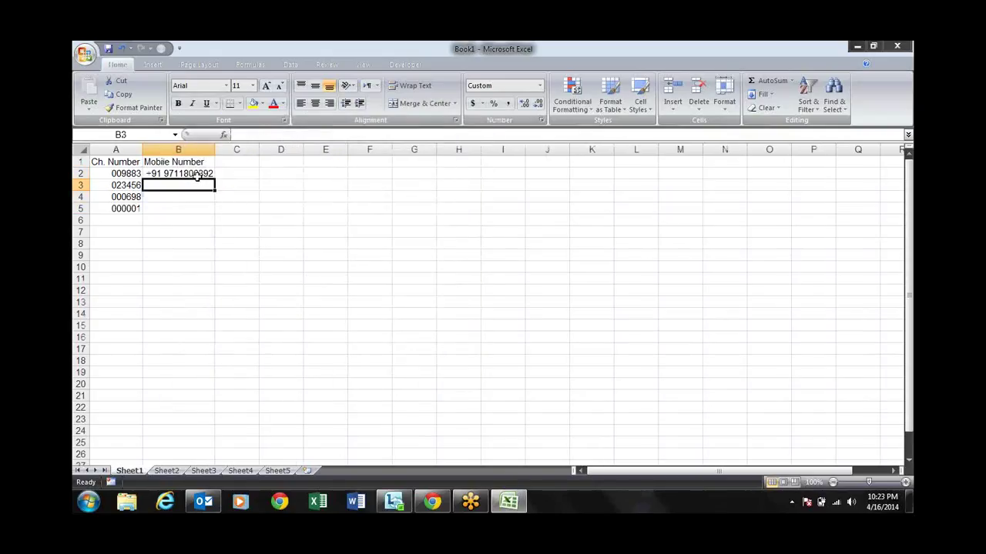
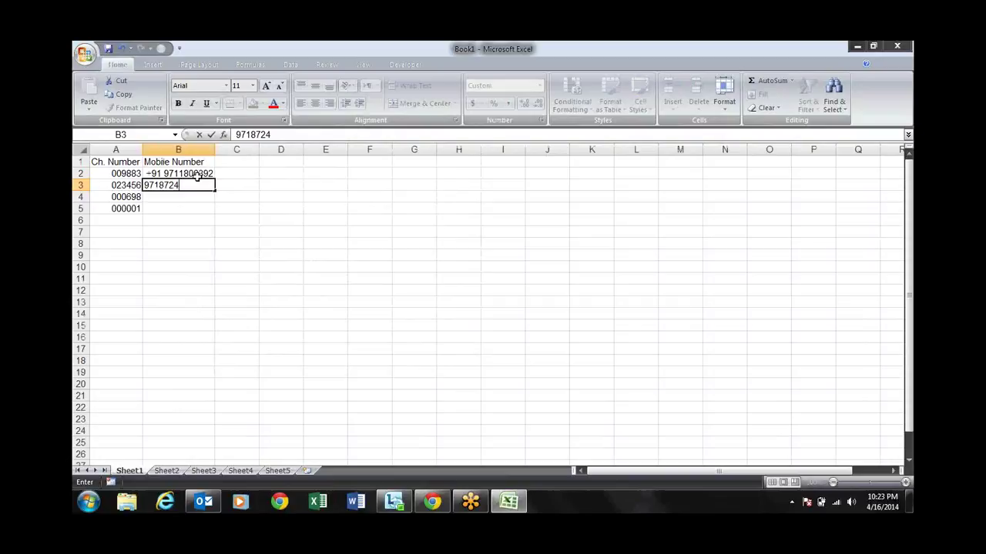
# Step: Enter two more mobile numbers in B3 and B4, then select B2:B5
pyautogui.press('Return')
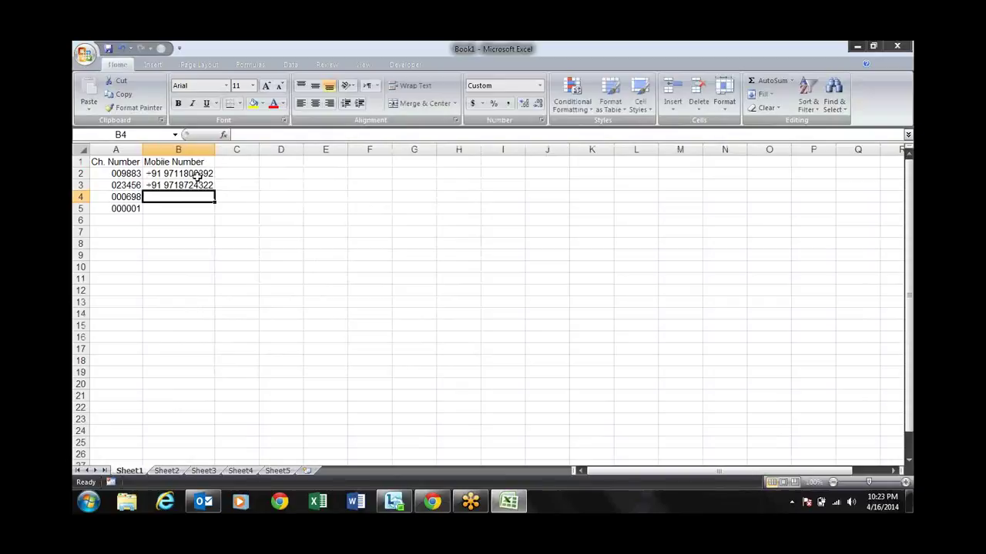
pyautogui.press('Up')
pyautogui.press('Up')
pyautogui.press('Down')
pyautogui.press('Down')
pyautogui.press('Up')
pyautogui.press('Down')
pyautogui.write('987')
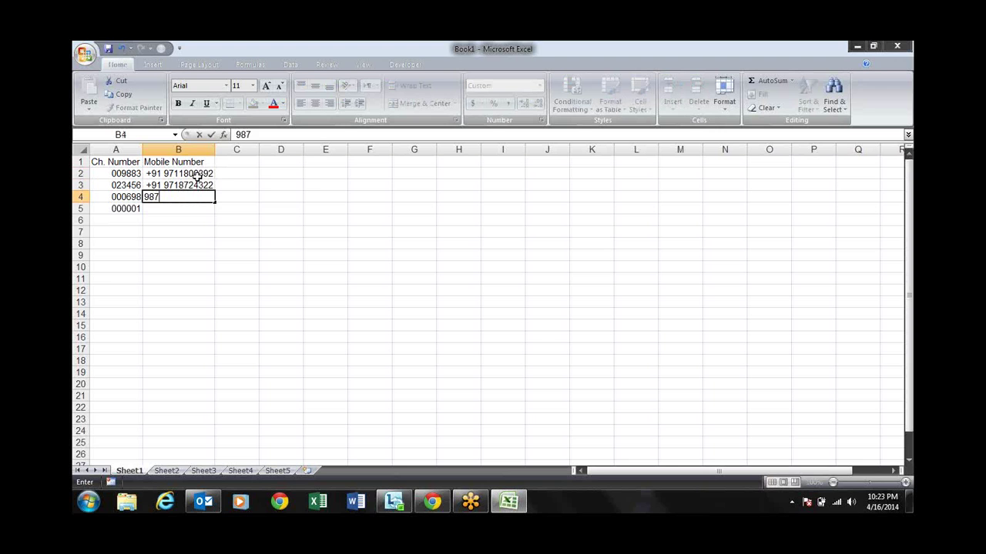
pyautogui.write('0')
pyautogui.press('Return')
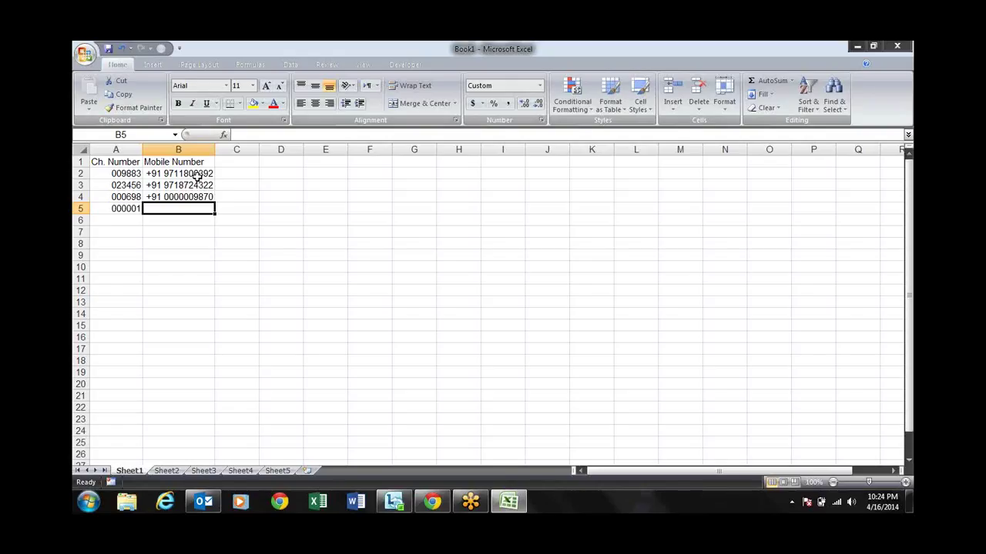
pyautogui.press('Up')
pyautogui.press('Up')
pyautogui.press('Up')
pyautogui.hotkey('shift', 'Down')
pyautogui.hotkey('shift', 'Down')
pyautogui.hotkey('shift', 'Down')
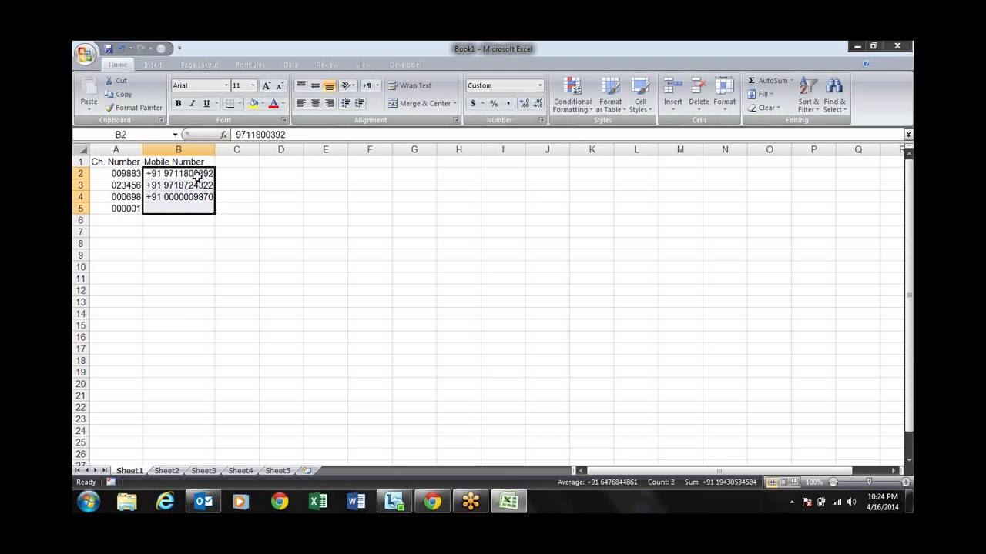
# Step: Replace the zero placeholders with # so the custom code reads +91 # and the number shows as +91 9870
pyautogui.hotkey('ctrl', '1')
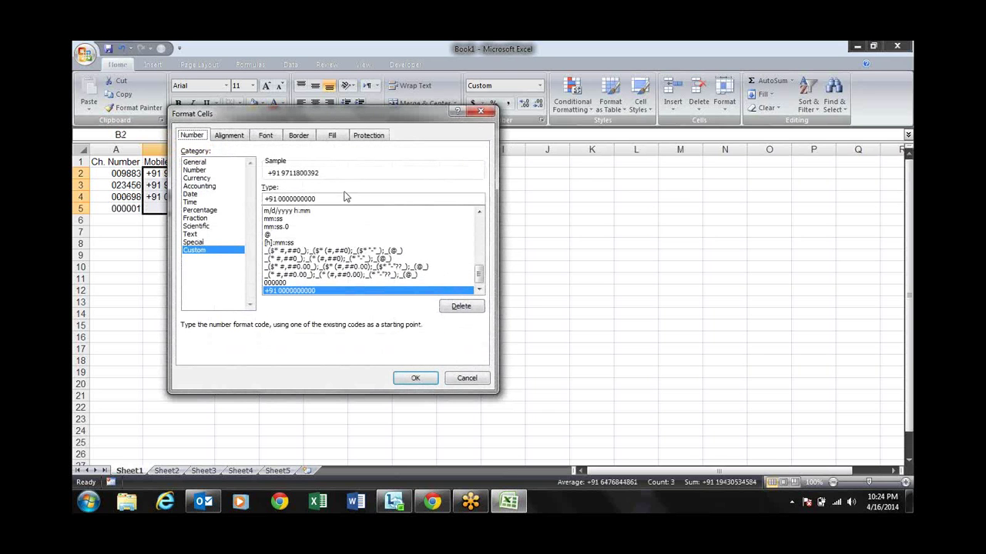
pyautogui.moveTo(334, 198); pyautogui.dragTo(279, 198)
pyautogui.press('BackSpace')
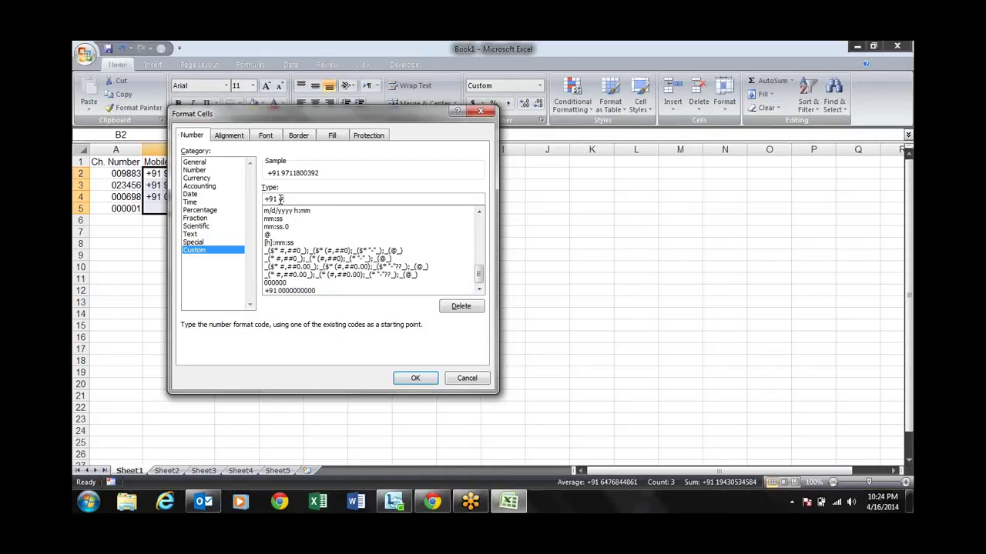
pyautogui.write('3')
pyautogui.press('BackSpace')
pyautogui.press('Return')
pyautogui.press('Down')
pyautogui.press('Down')
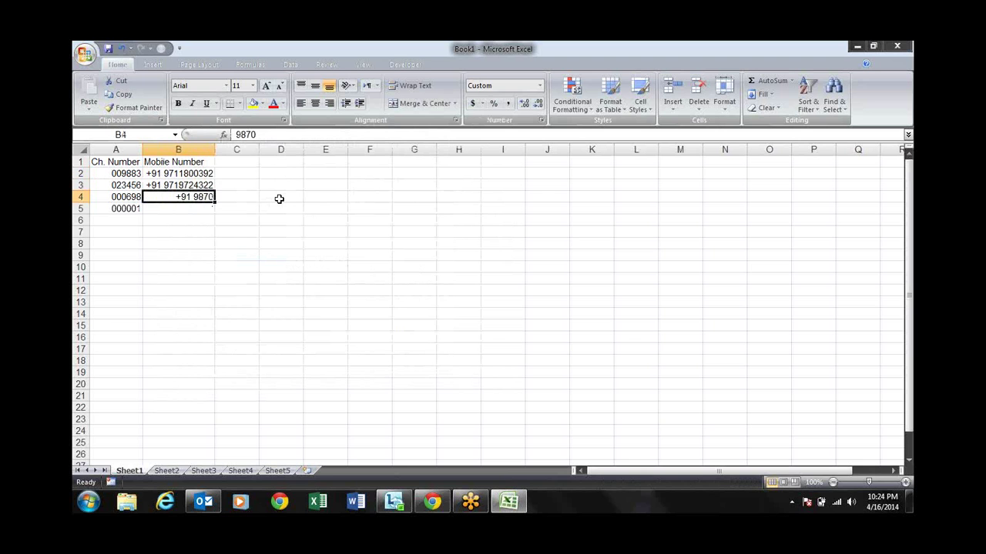
pyautogui.press('Up')
pyautogui.press('Up')
pyautogui.press('Down')
pyautogui.press('Down')
pyautogui.press('Up')
pyautogui.press('Up')
pyautogui.press('Down')
pyautogui.press('Down')
# Step: Open Format Cells for B4 and select the # in its +91 # custom code
pyautogui.hotkey('ctrl', '1')
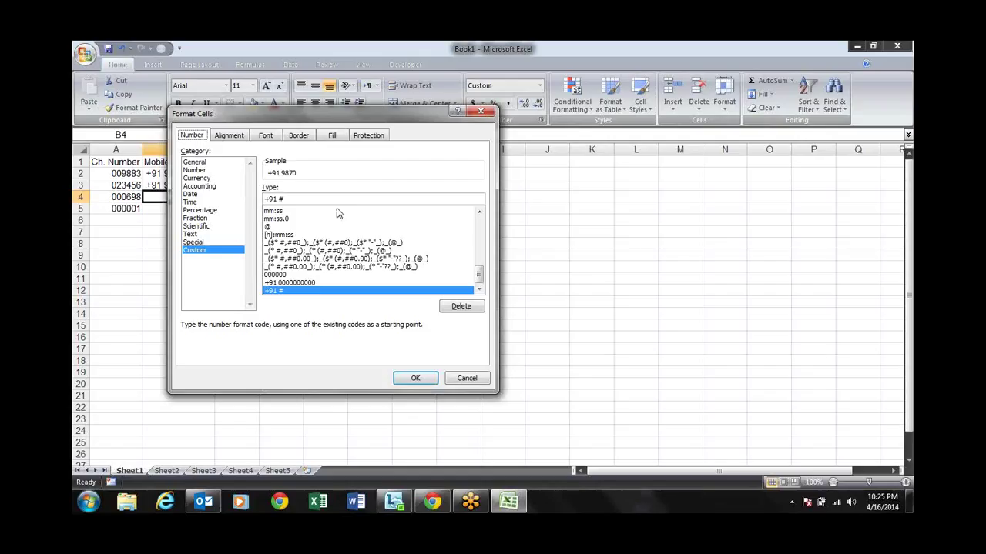
pyautogui.doubleClick(326, 199)
# Step: Finish editing B4's custom code and confirm it so B4 displays +91 9870
pyautogui.press('Right')
pyautogui.write('"')
pyautogui.press('BackSpace')
pyautogui.press('BackSpace')
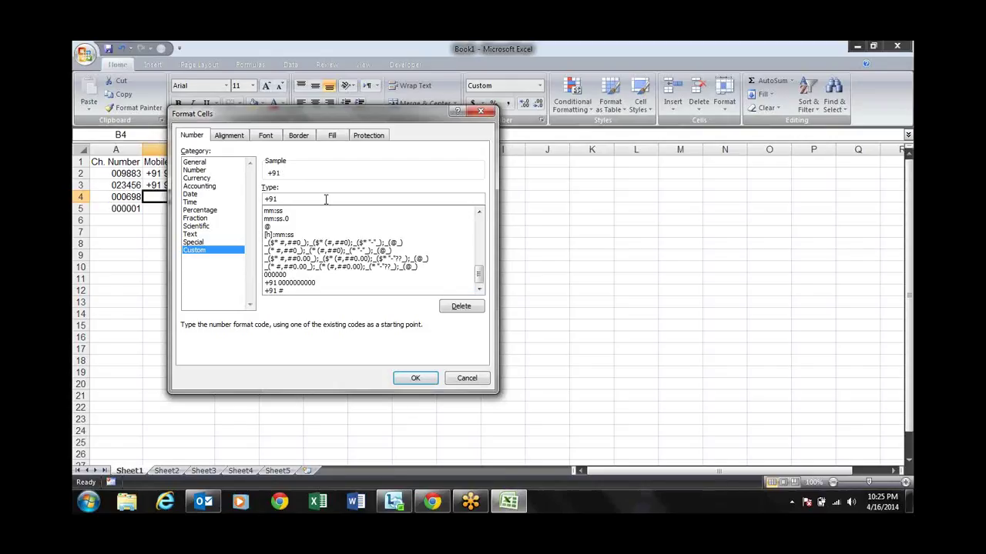
pyautogui.press('Return')
pyautogui.press('Up')
pyautogui.press('Up')
pyautogui.press('Up')
pyautogui.press('Right')
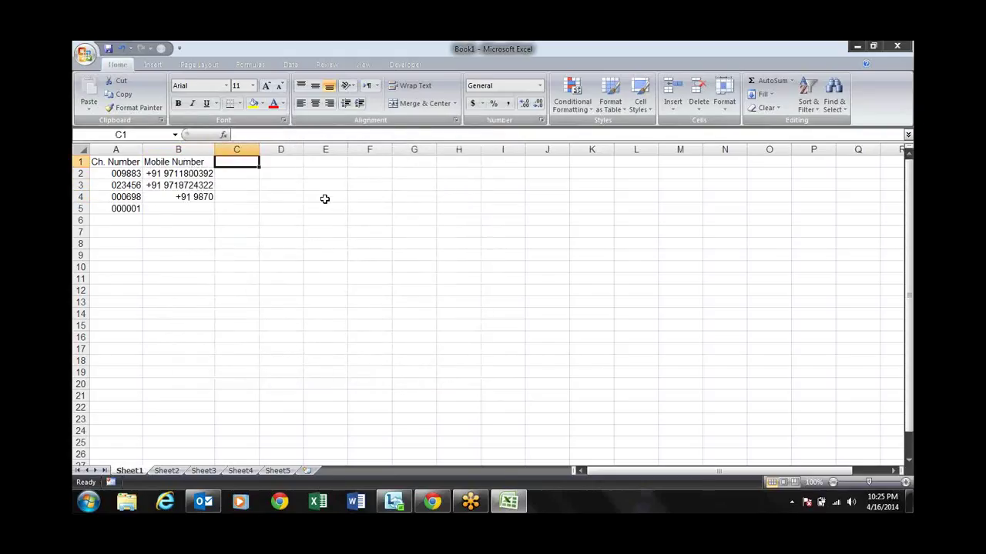
# Step: Enter the heading Telephone in C1, fixing the misspelling
pyautogui.write('Tele')
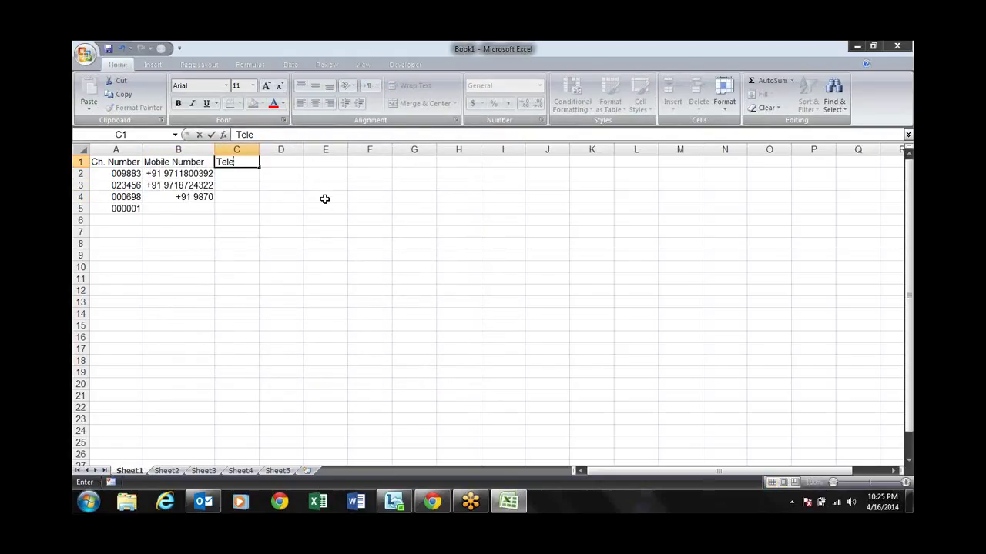
pyautogui.write('phoen')
pyautogui.press('Return')
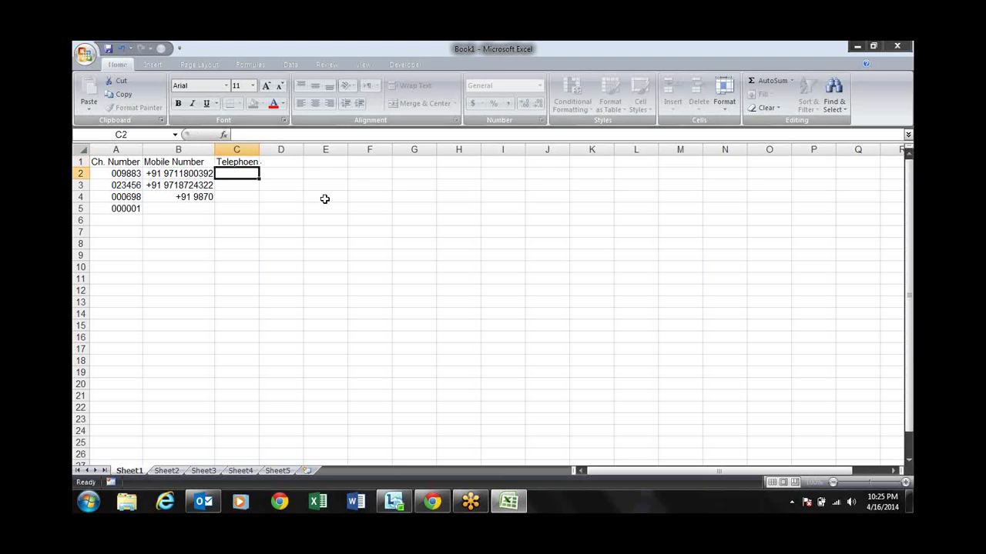
pyautogui.press('Up')
pyautogui.press('F2')
pyautogui.press('BackSpace')
pyautogui.press('BackSpace')
pyautogui.write('ne')
pyautogui.press('Return')
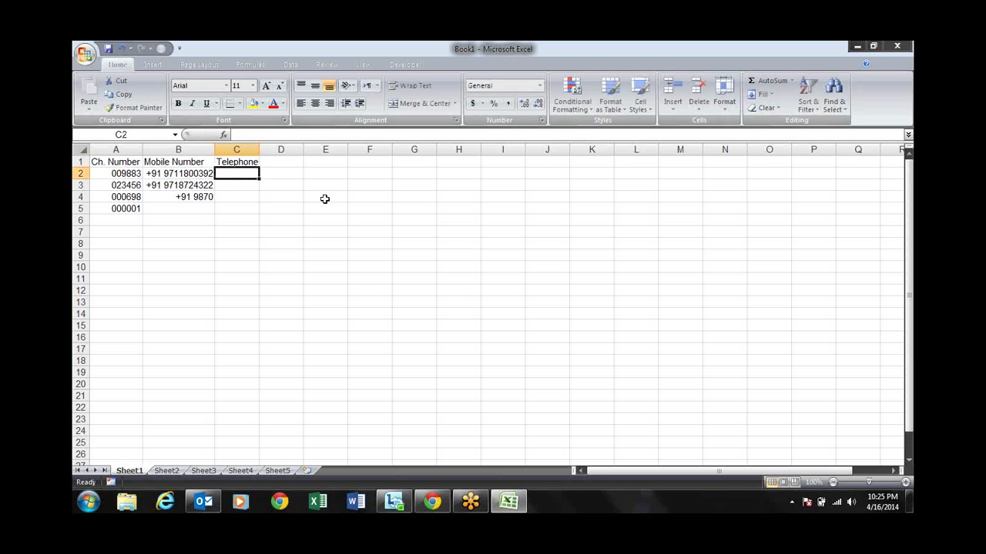
# Step: Give C2:C5 the custom number format +91-0129-#
pyautogui.hotkey('shift', 'Down')
pyautogui.hotkey('shift', 'Down')
pyautogui.hotkey('shift', 'Down')
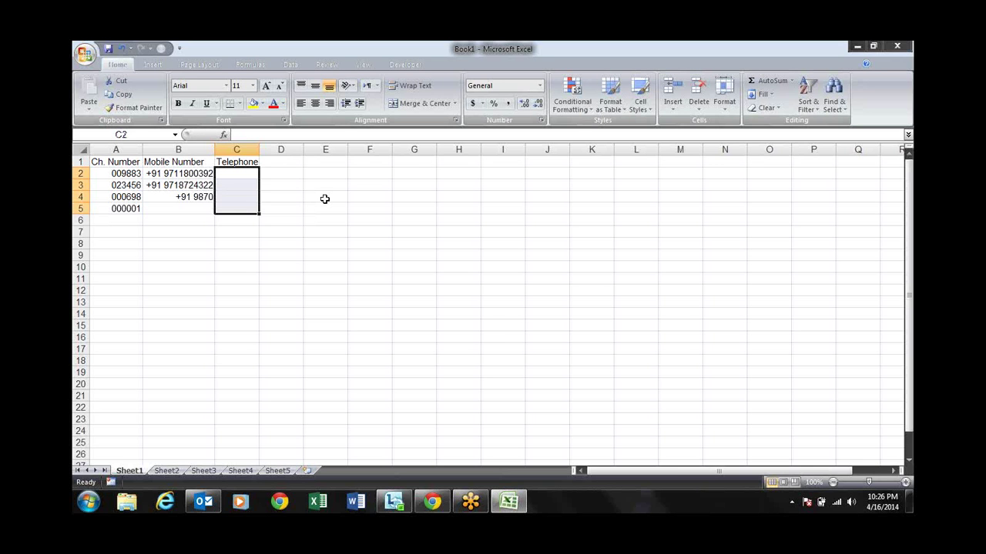
pyautogui.hotkey('ctrl', '1')
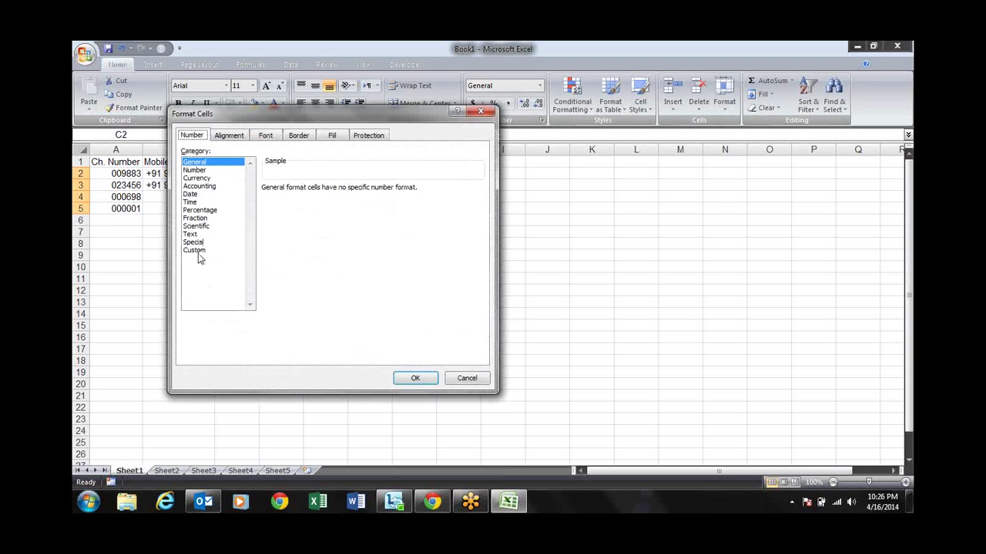
pyautogui.click(197, 251)
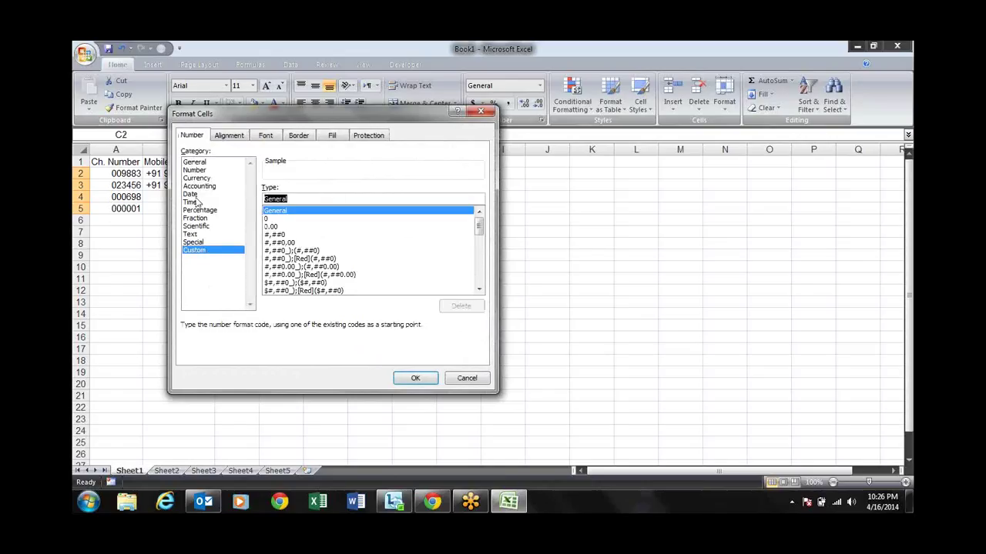
pyautogui.write('+91')
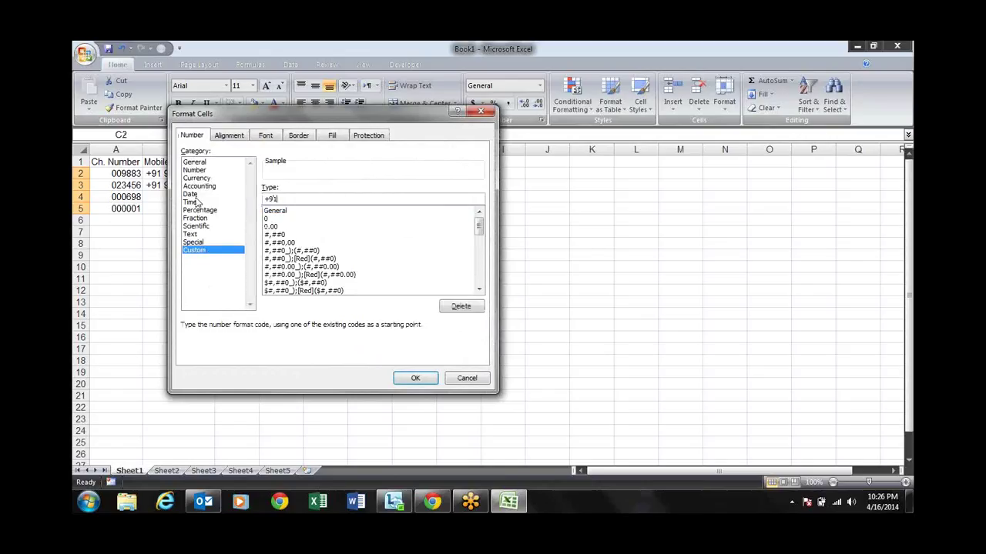
pyautogui.write('-')
pyautogui.write('0129')
pyautogui.write('#')
pyautogui.press('Return')
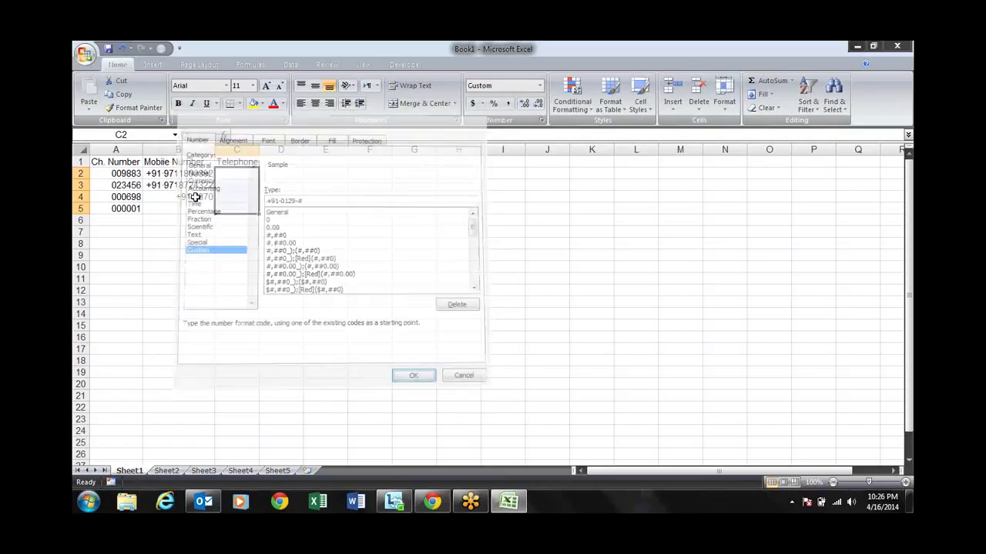
pyautogui.press('Up')
pyautogui.press('Down')
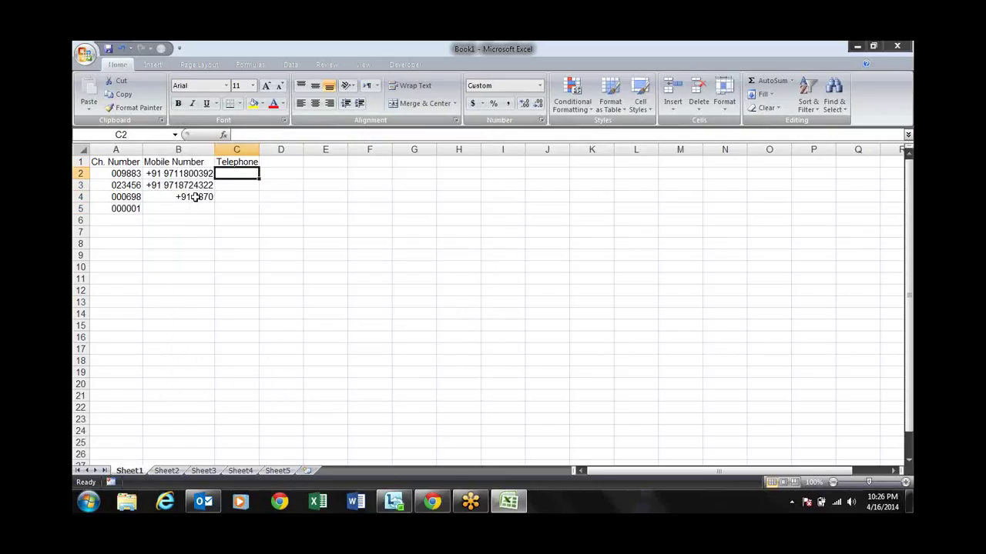
# Step: Enter the telephone number 23445 in C2
pyautogui.write('2344129-5')
pyautogui.press('Return')
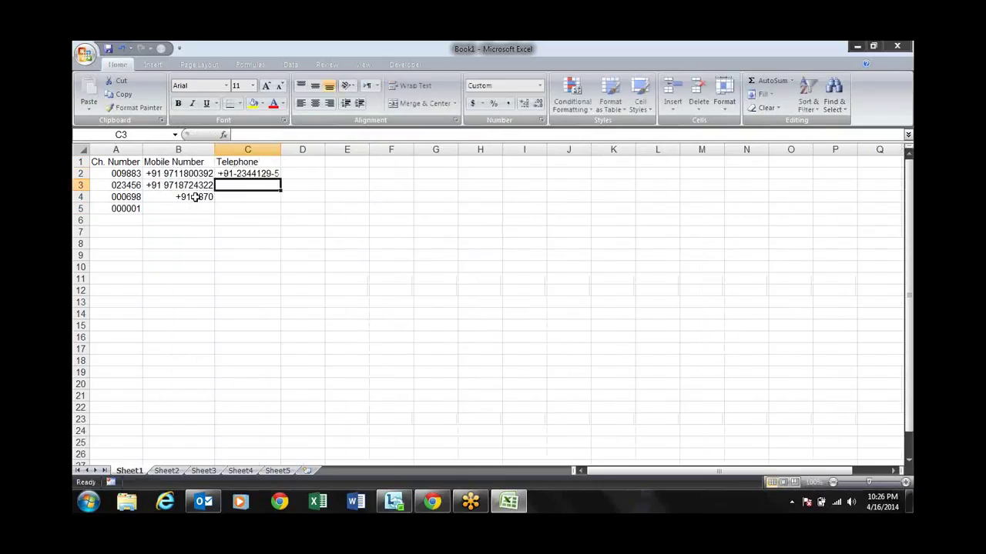
pyautogui.press('Up')
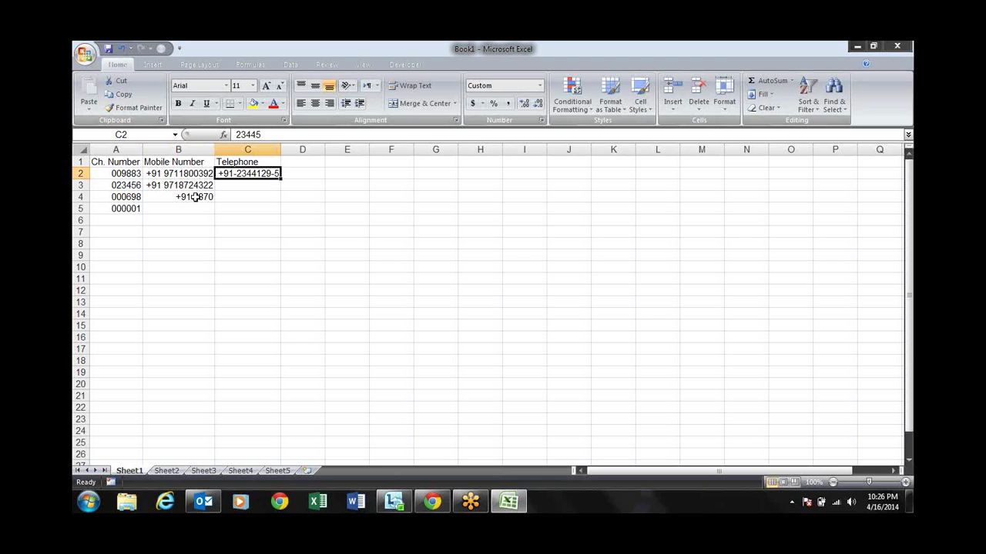
pyautogui.hotkey('shift', 'Down')
pyautogui.hotkey('shift', 'Down')
pyautogui.hotkey('shift', 'Down')
pyautogui.hotkey('shift', 'Up')
pyautogui.hotkey('shift', 'Down')
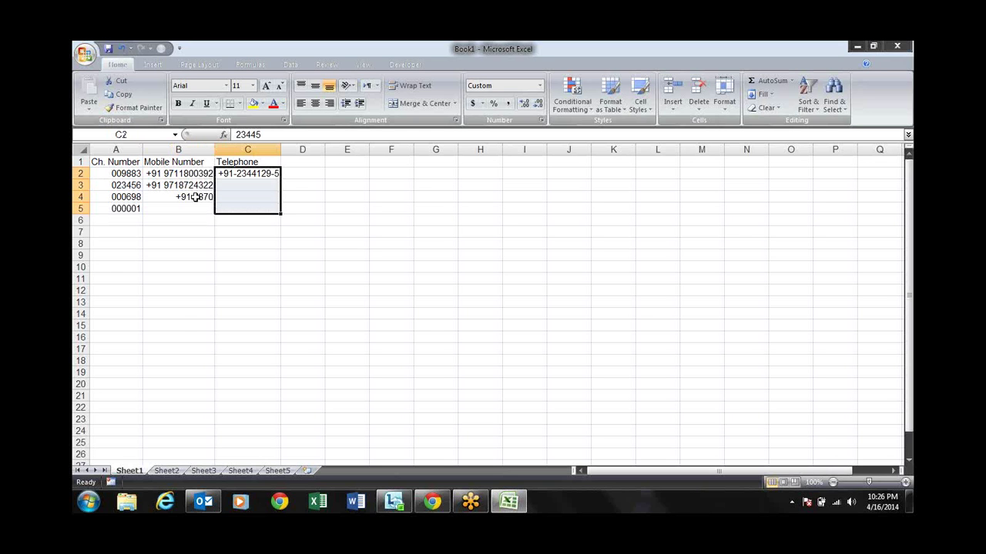
pyautogui.hotkey('ctrl', '1')
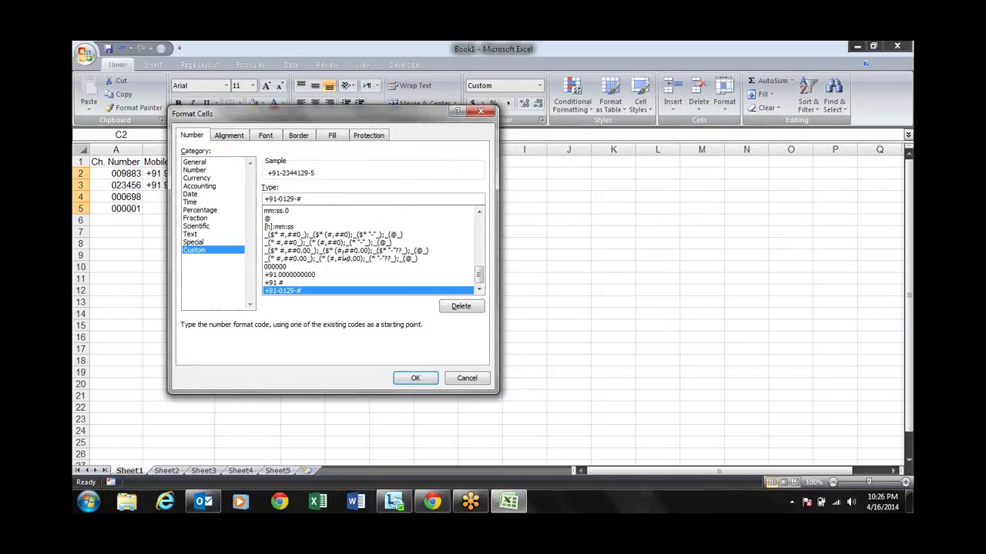
pyautogui.write('############,')
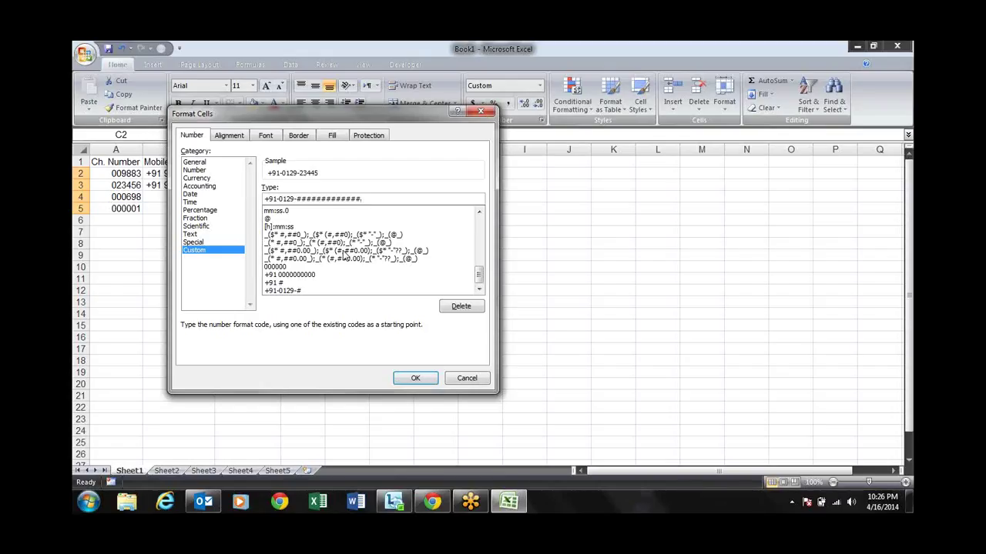
pyautogui.press('BackSpace')
pyautogui.press('BackSpace')
pyautogui.press('Return')
pyautogui.press('Down')
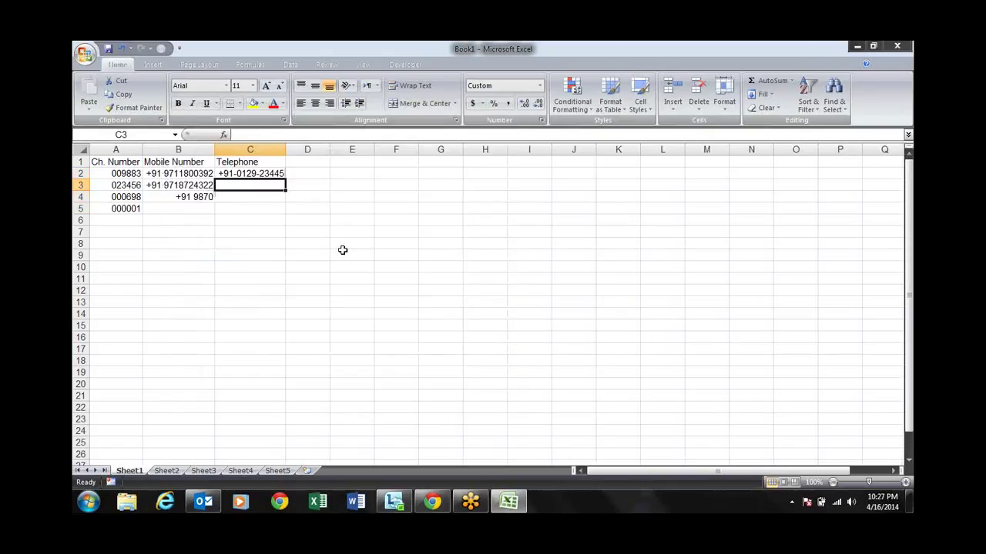
pyautogui.press('Up')
pyautogui.press('Up')
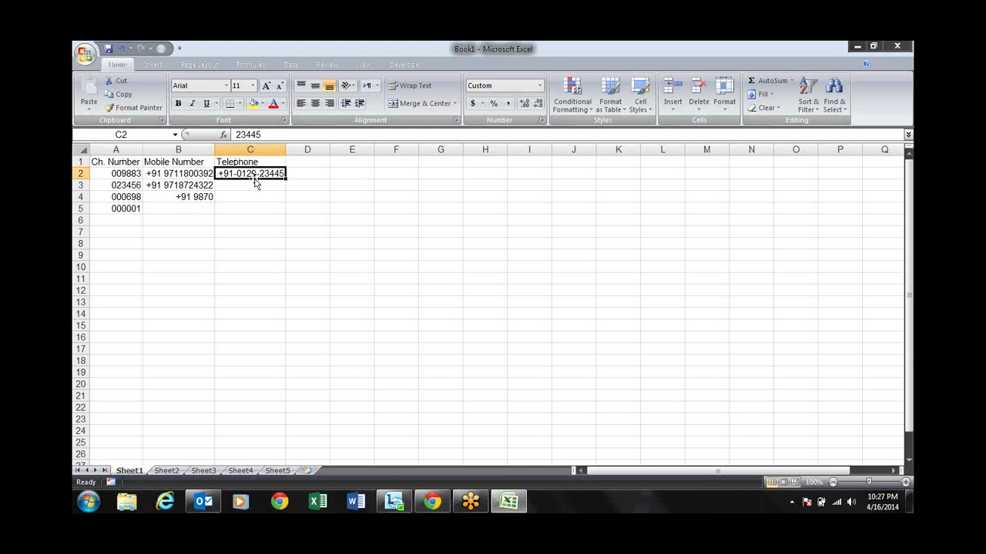
# Step: Enter 90 in C3 and copy C2's +91-0129- format onto C3:C5 with Format Painter
pyautogui.press('Down')
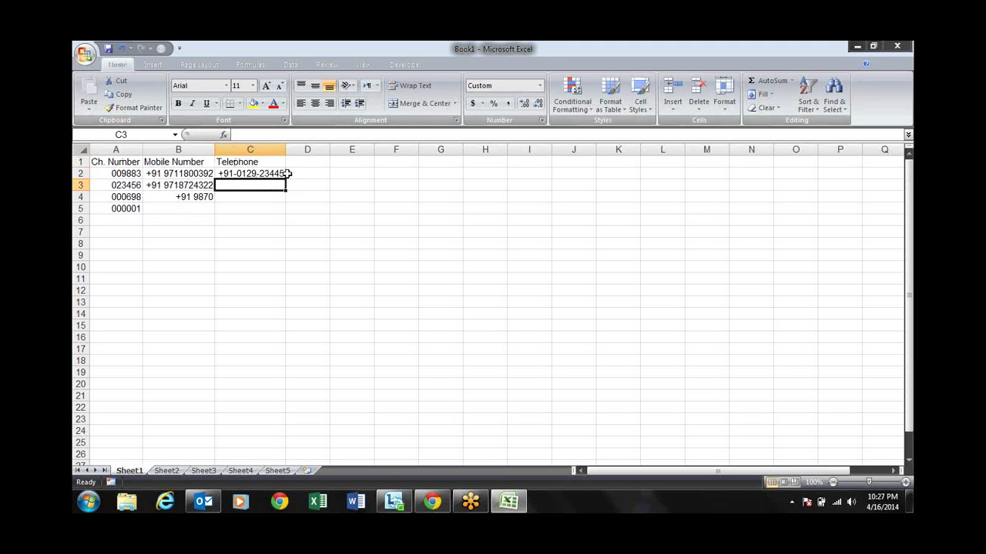
pyautogui.write('90')
pyautogui.press('Return')
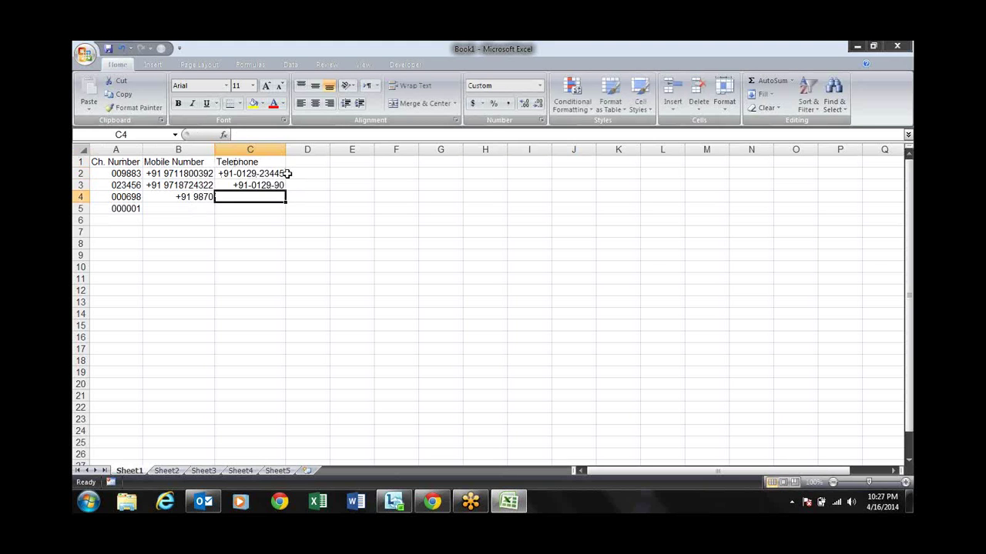
pyautogui.press('Up')
pyautogui.press('Up')
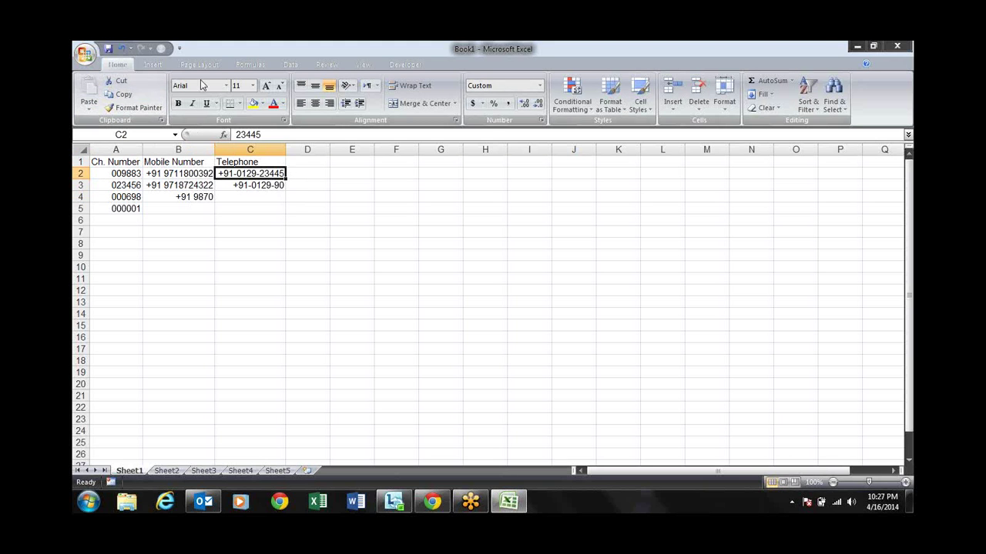
pyautogui.click(147, 110)
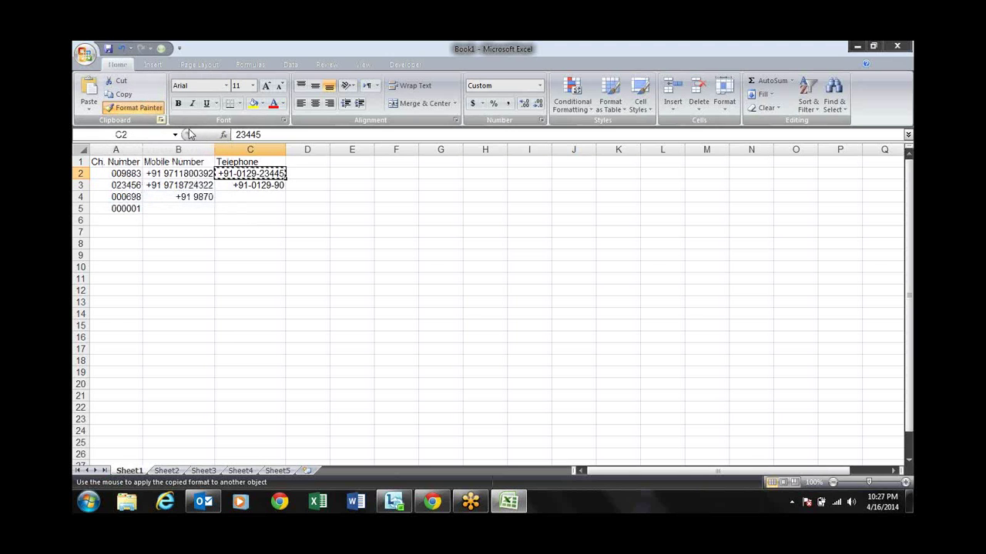
pyautogui.moveTo(262, 184); pyautogui.dragTo(260, 208)
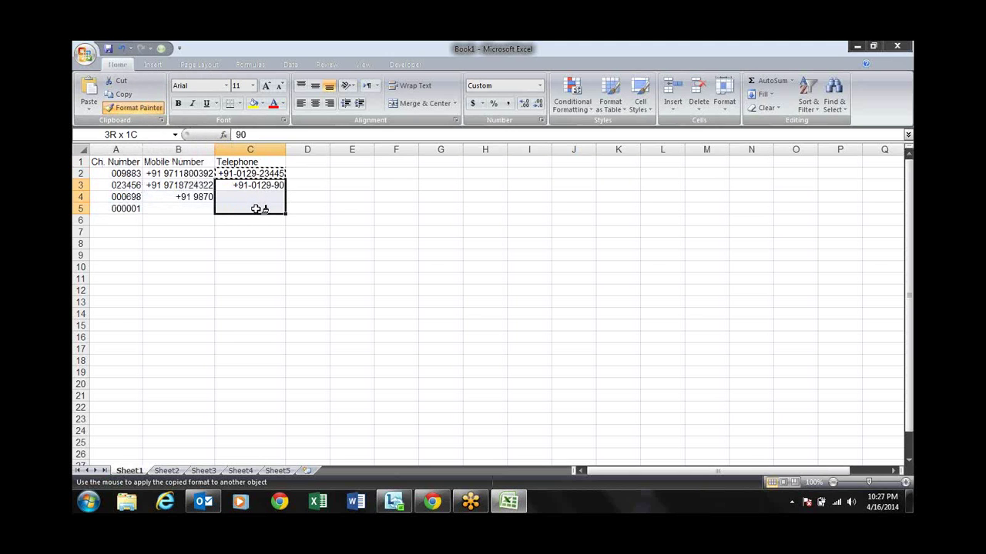
pyautogui.click(278, 172)
pyautogui.click(130, 107)
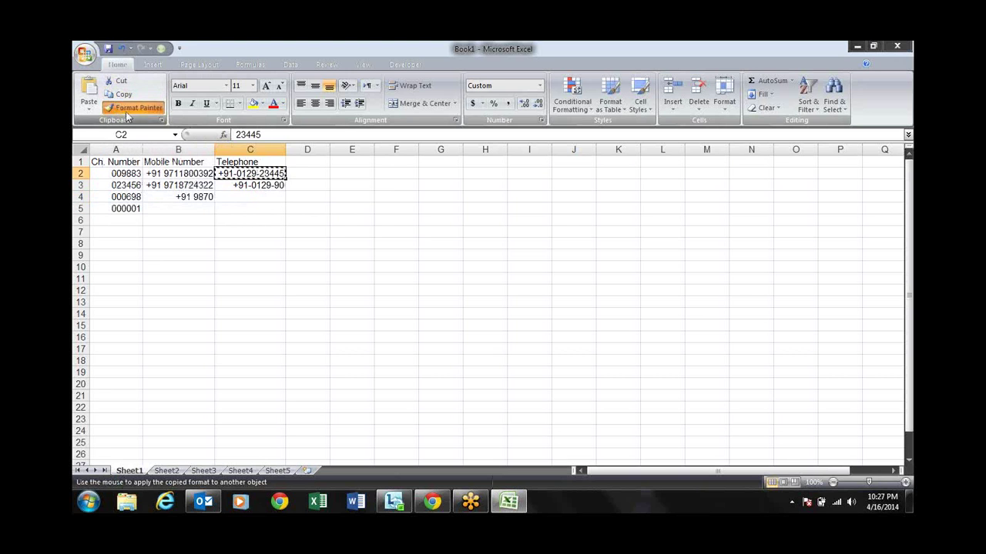
pyautogui.moveTo(221, 185); pyautogui.dragTo(225, 209)
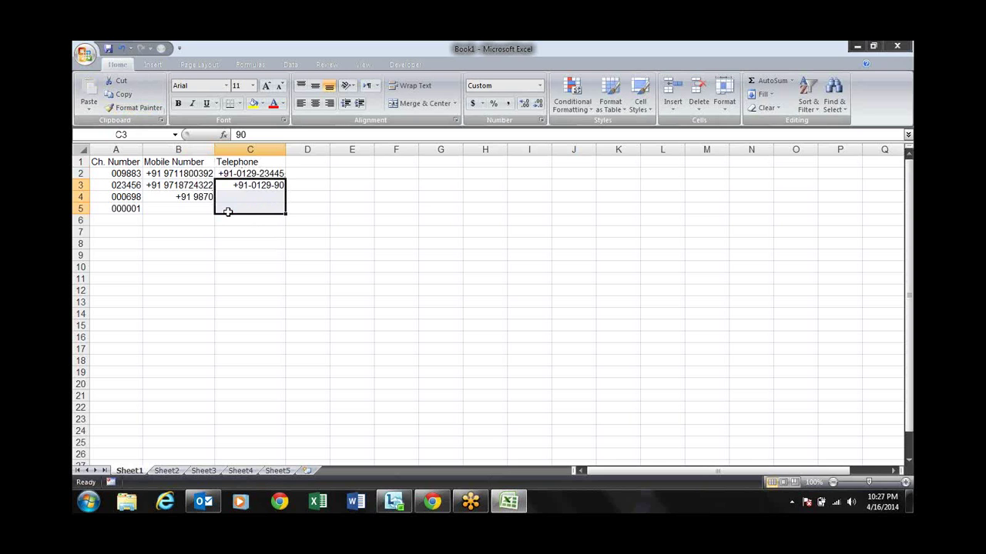
pyautogui.click(278, 185)
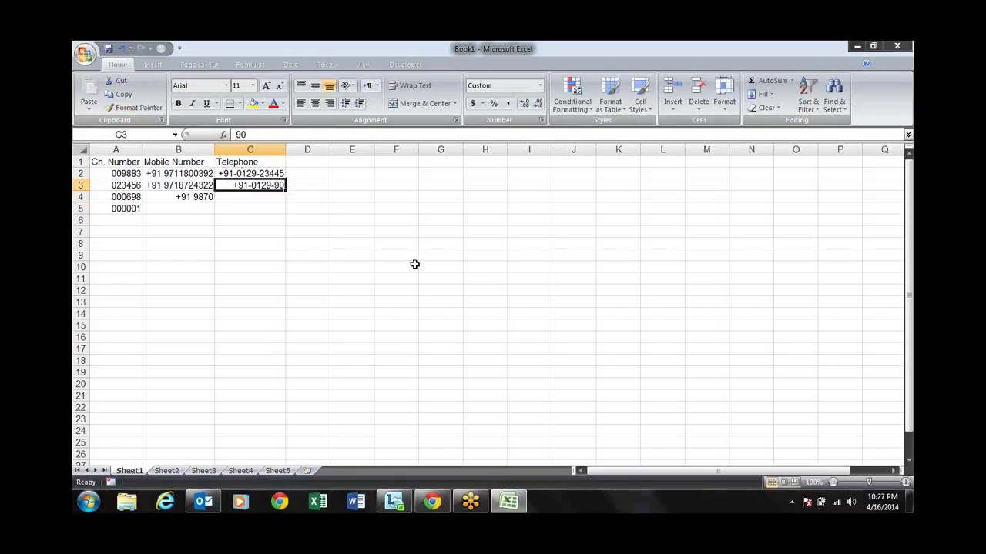
# Step: Enter 9866 in C4 and start trimming its custom code back to +91-0129-#
pyautogui.press('Return')
pyautogui.write('9866')
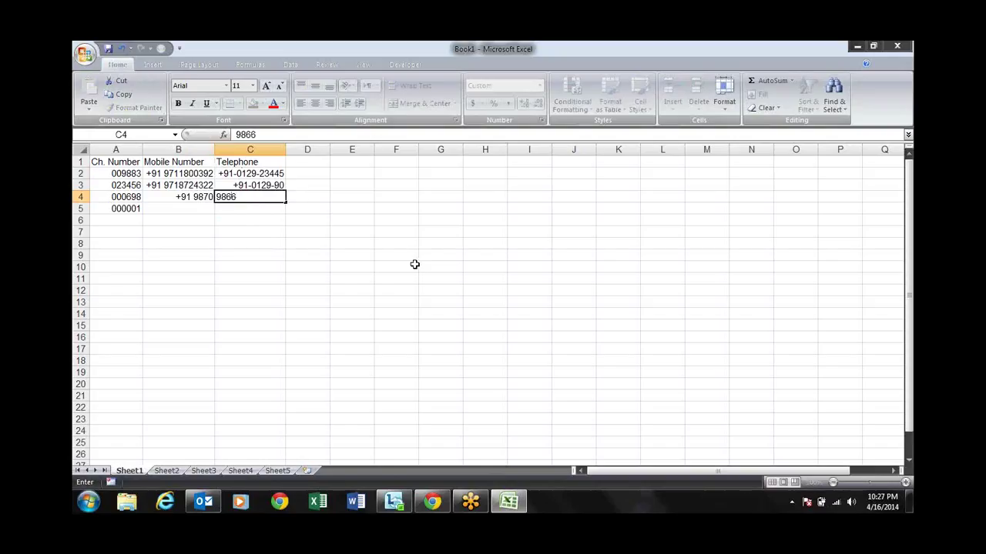
pyautogui.hotkey('ctrl', 'Return')
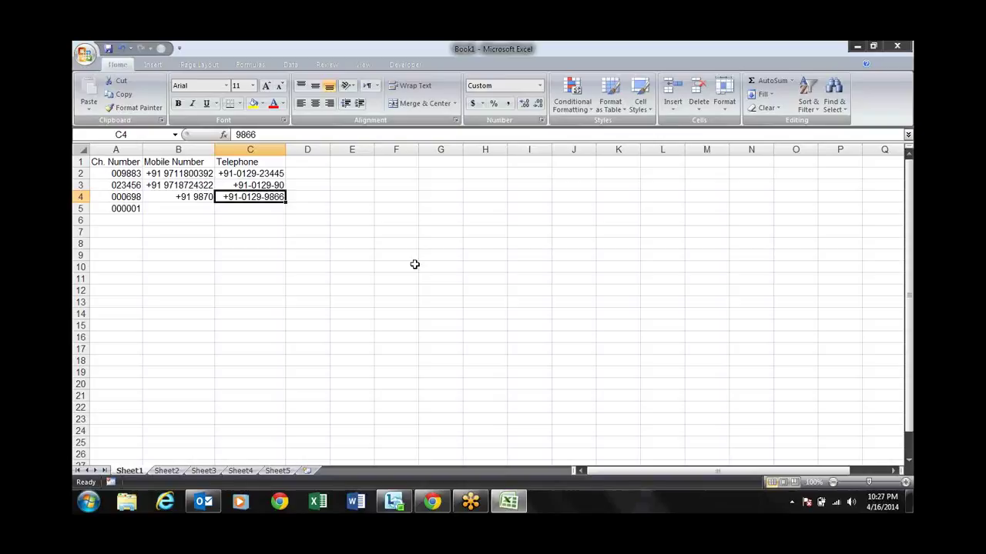
pyautogui.press('F2')
pyautogui.press('Escape')
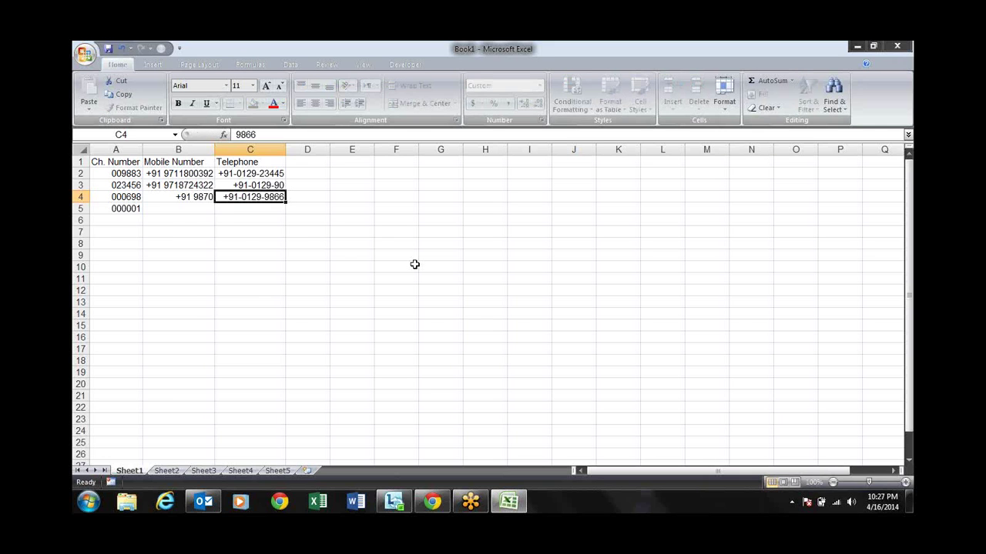
pyautogui.hotkey('ctrl', '1')
pyautogui.moveTo(356, 199); pyautogui.dragTo(301, 199)
pyautogui.press('BackSpace')
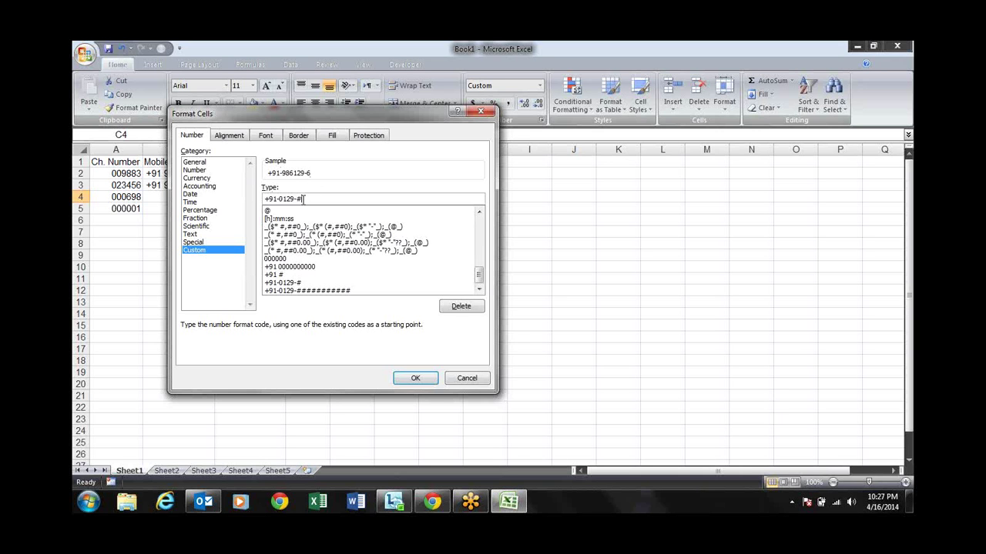
pyautogui.moveTo(286, 118); pyautogui.dragTo(465, 136)
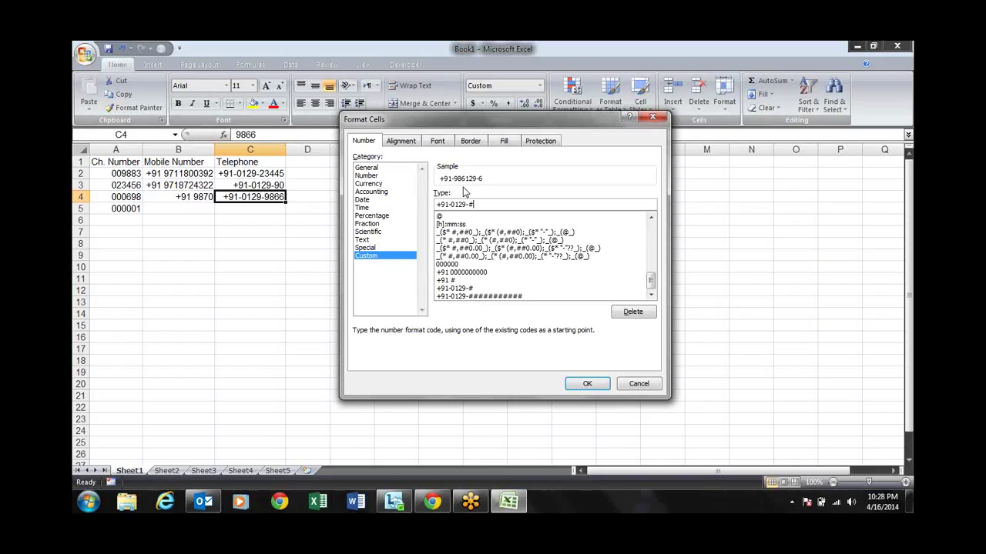
pyautogui.write('#######')
pyautogui.moveTo(508, 204); pyautogui.dragTo(469, 204)
pyautogui.write('000000000')
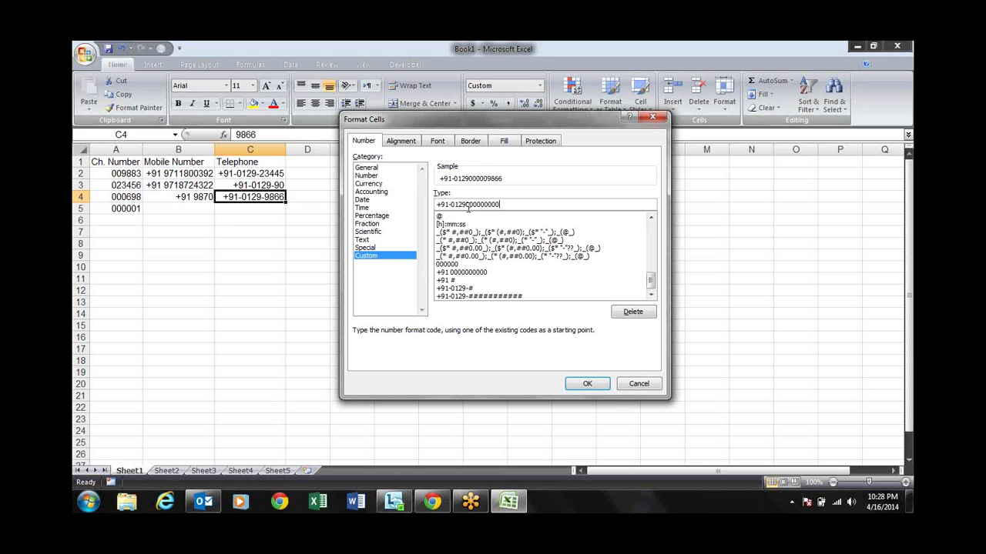
pyautogui.write('-')
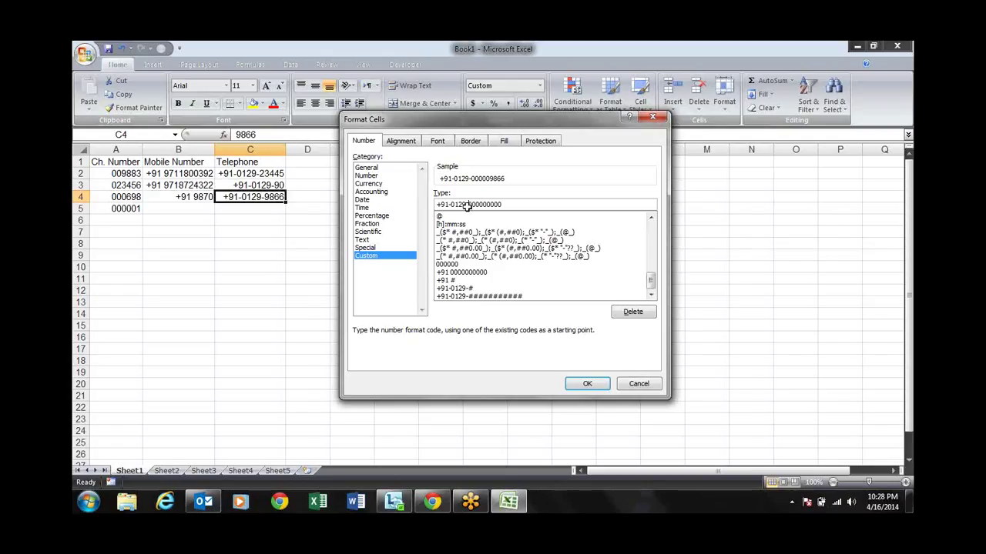
pyautogui.press('Return')
# Step: Minimize Excel to the desktop and select Computer
pyautogui.press('Down')
pyautogui.press('Up')
pyautogui.press('Up')
pyautogui.press('Up')
pyautogui.press('Up')
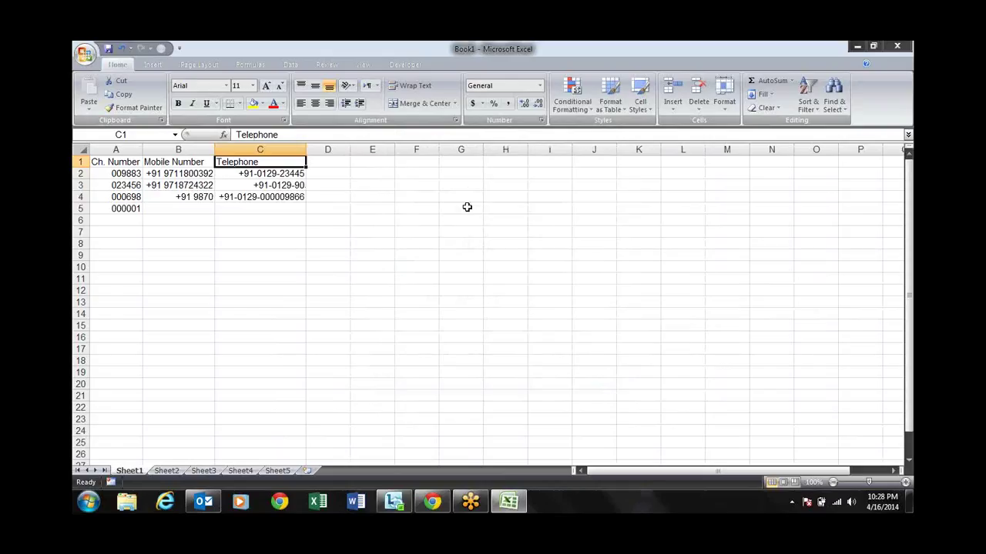
pyautogui.press('Right')
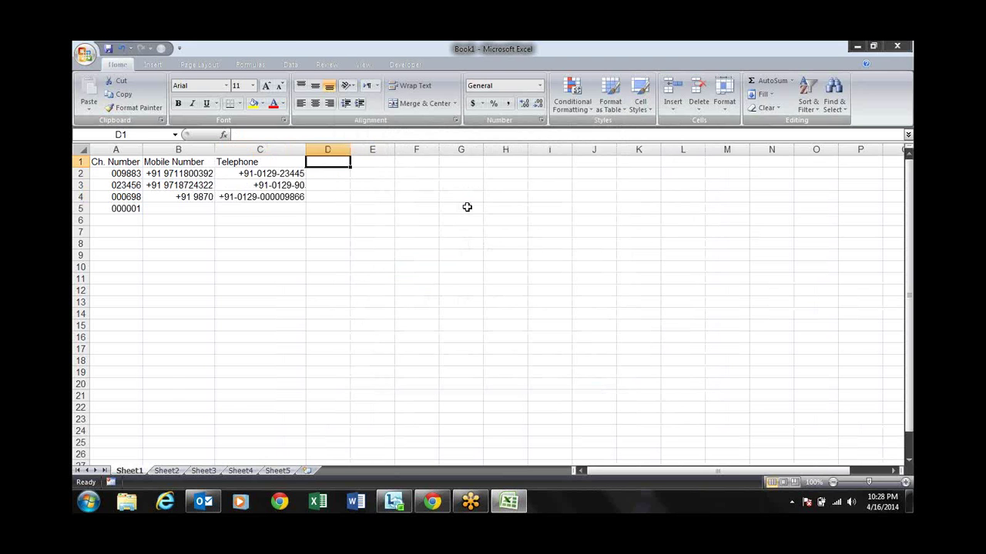
pyautogui.press('super+d')
pyautogui.click(98, 184)
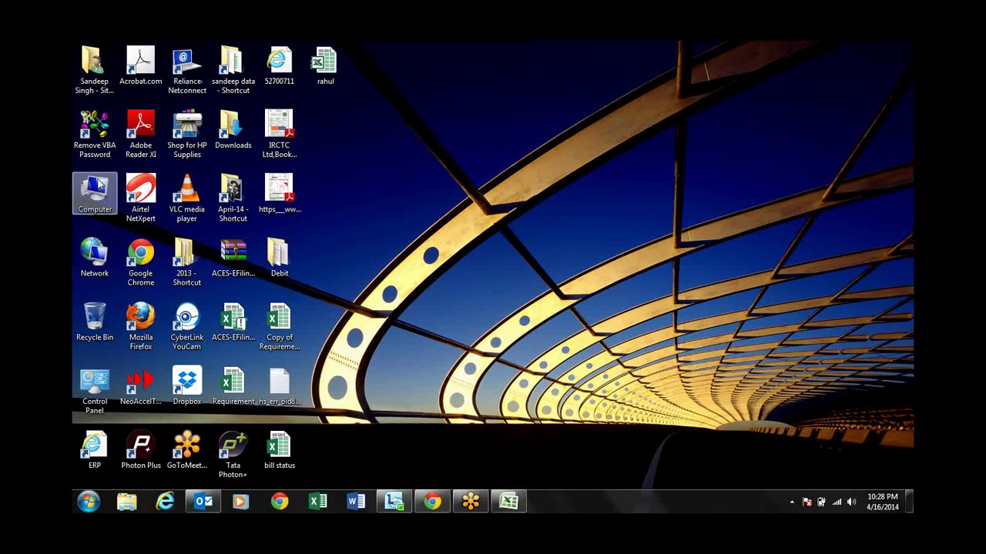
# Step: Browse to D:\Downloads and open Excel Training Part 1 (1).xlsm in Excel
pyautogui.doubleClick(98, 183)
pyautogui.click(448, 195)
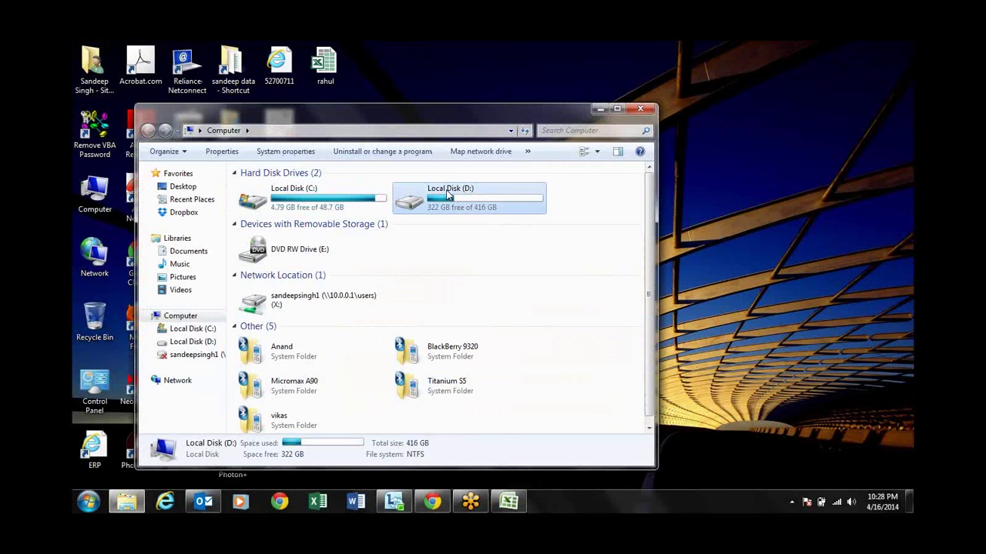
pyautogui.doubleClick(444, 200)
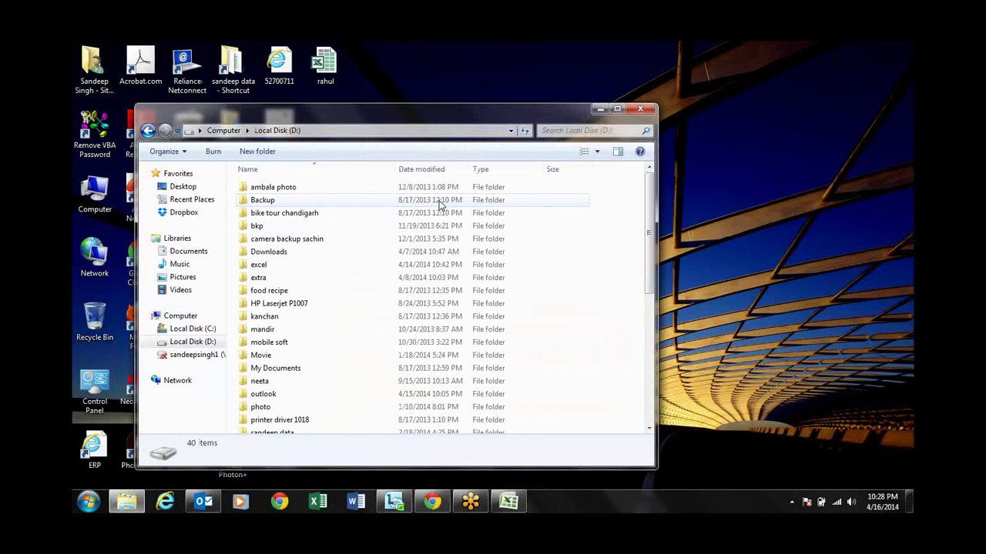
pyautogui.press('e')
pyautogui.press('Return')
pyautogui.press('BackSpace')
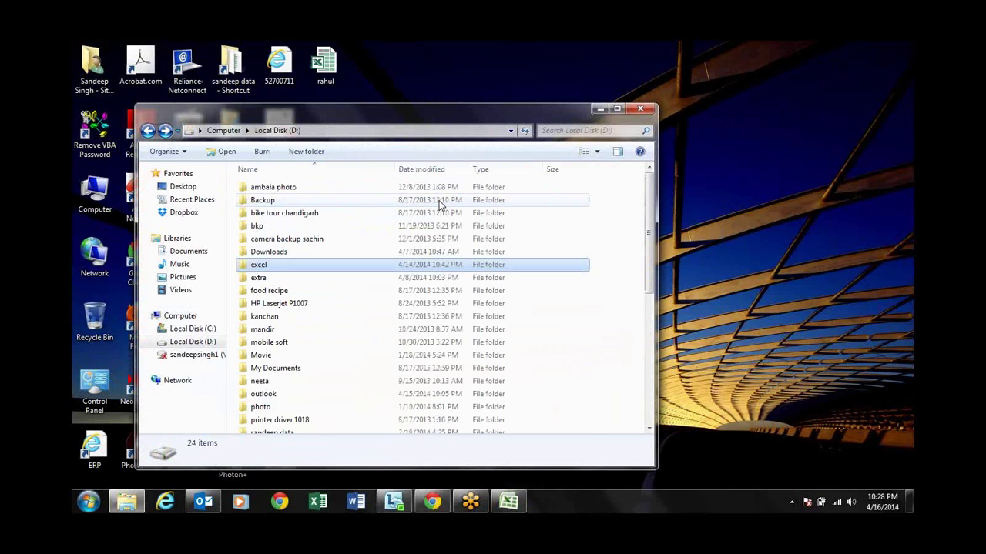
pyautogui.press('Up')
pyautogui.press('Return')
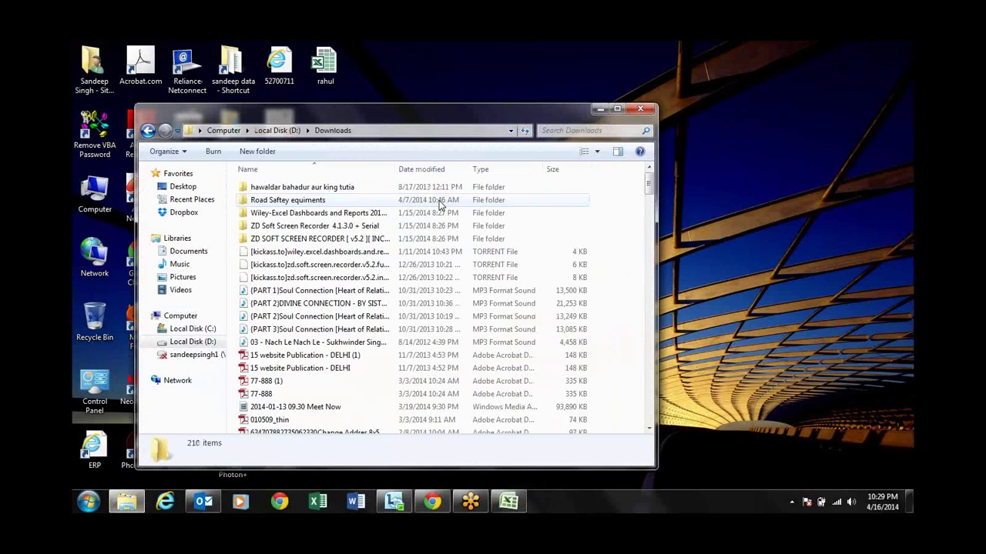
pyautogui.write('ex')
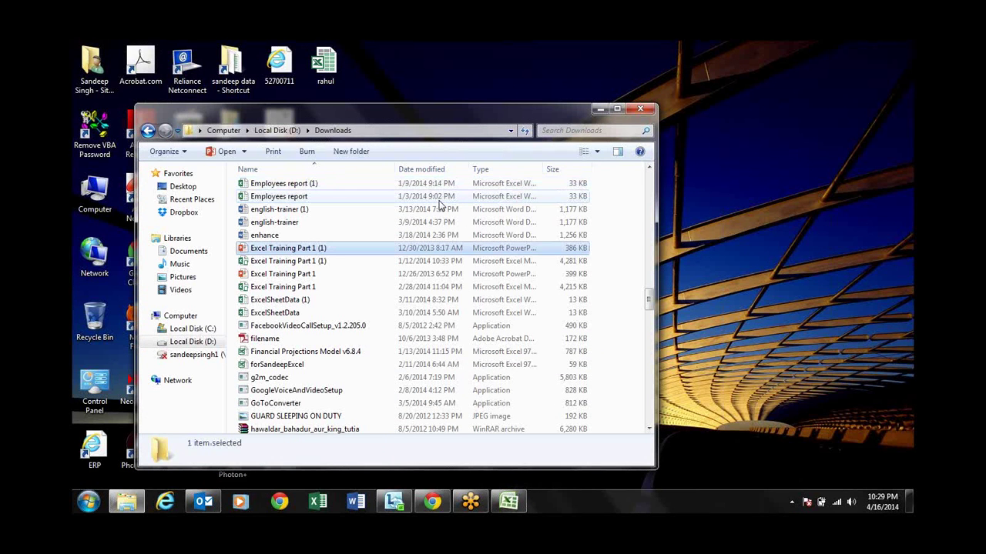
pyautogui.click(290, 261)
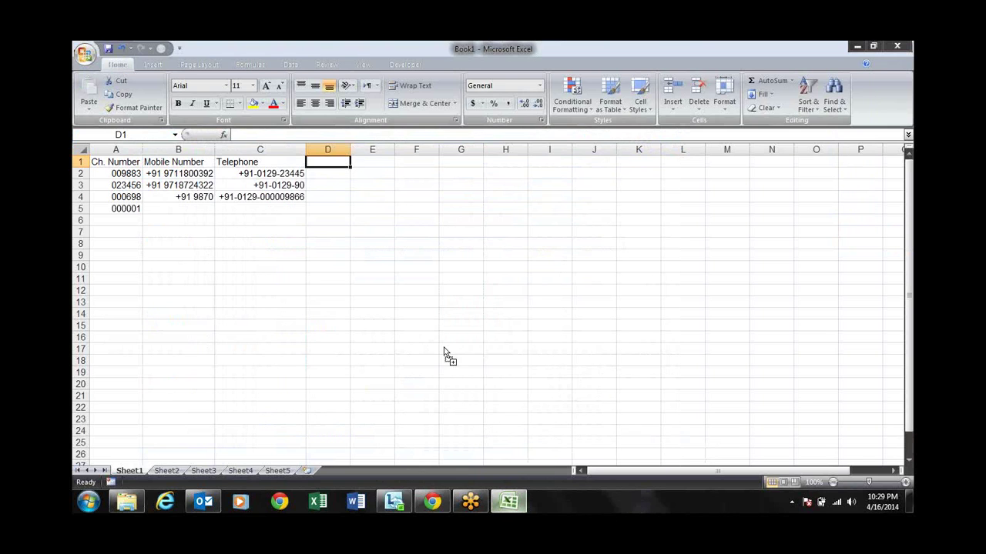
pyautogui.moveTo(377, 426); pyautogui.dragTo(430, 323)
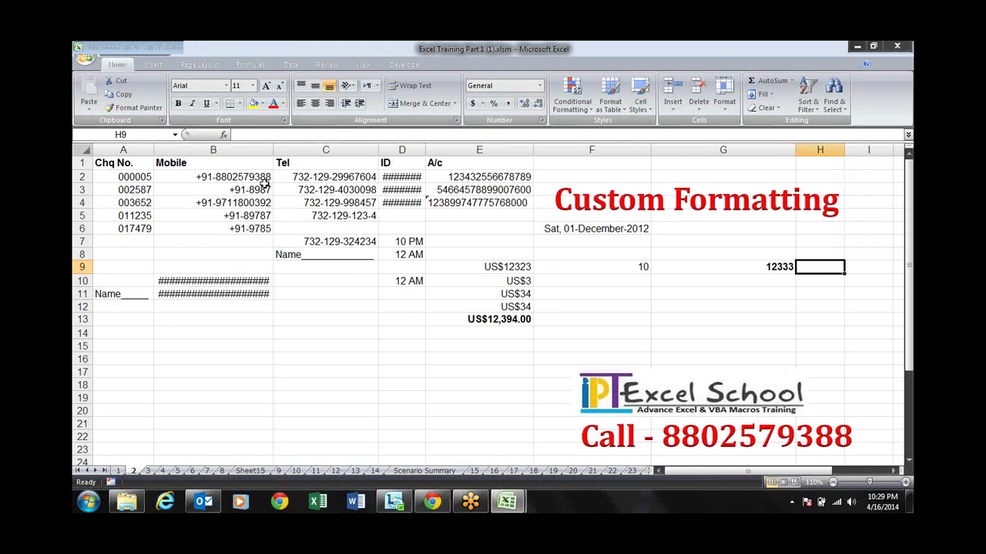
# Step: Inspect the Mobile and Tel examples in B2 and C2, and AutoFit the ID column D
pyautogui.click(263, 178)
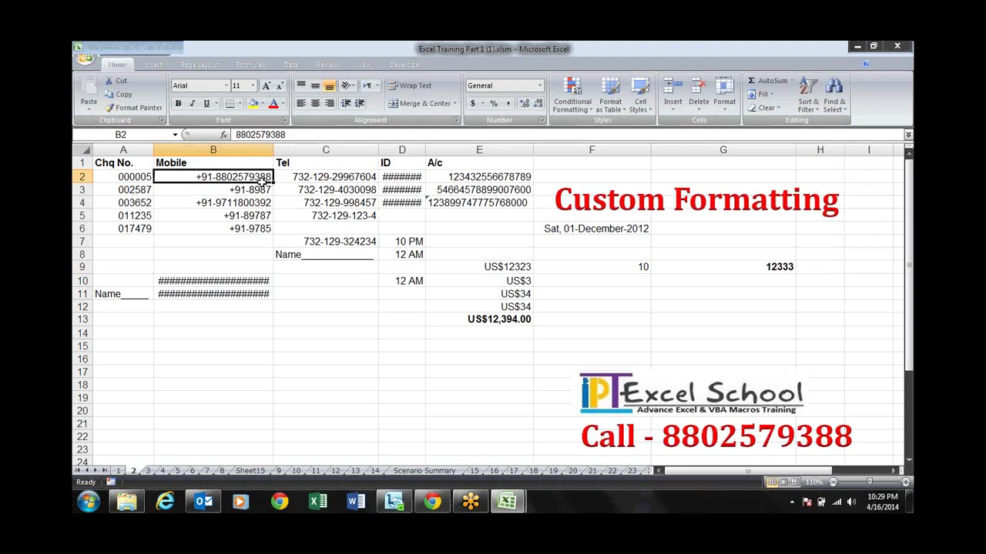
pyautogui.press('Right')
pyautogui.press('Right')
pyautogui.press('Left')
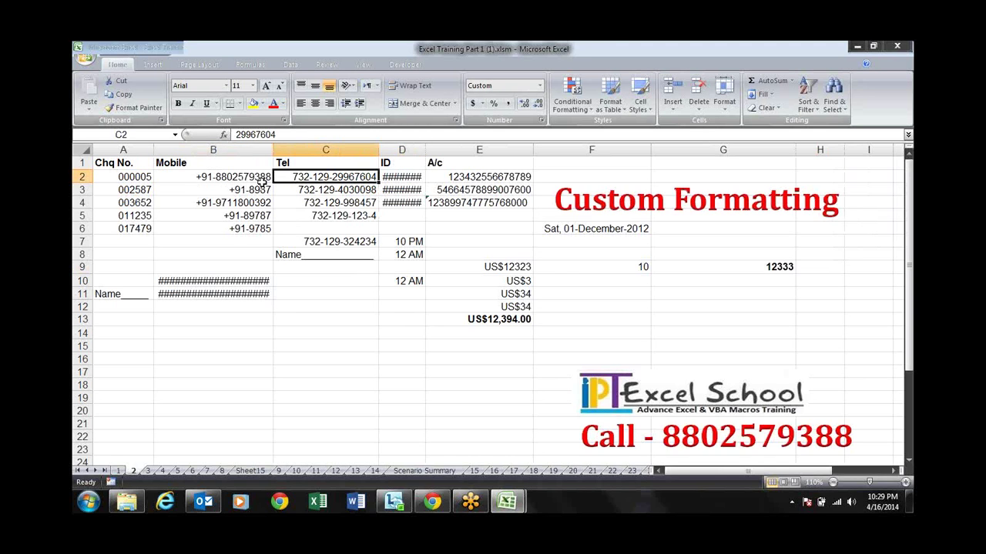
pyautogui.press('Down')
pyautogui.press('Down')
pyautogui.press('Down')
pyautogui.press('Down')
pyautogui.press('Up')
pyautogui.press('Up')
pyautogui.press('Up')
pyautogui.press('Up')
pyautogui.doubleClick(425, 150)
pyautogui.click(409, 174)
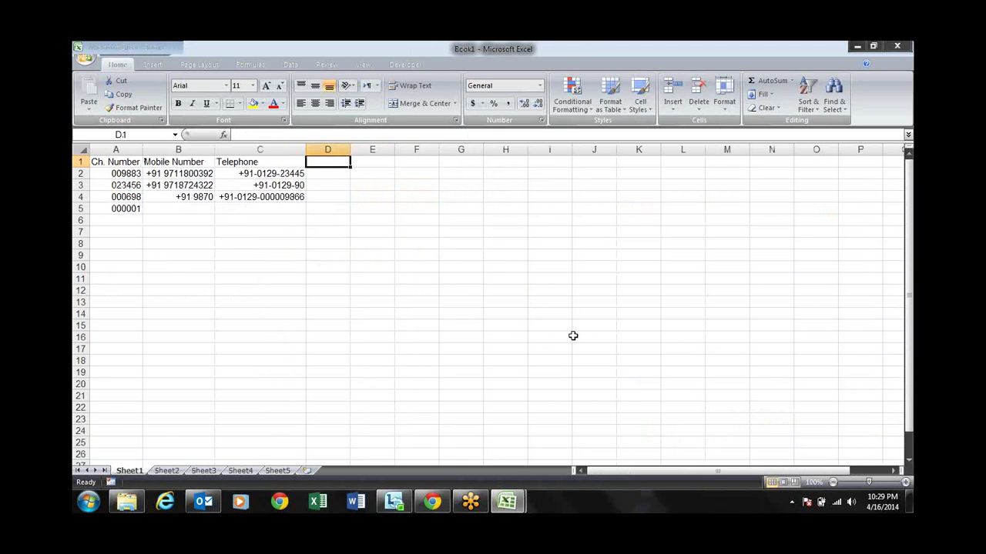
# Step: Add an ID heading in D1 and give D2:D5 the custom format ###-###-###
pyautogui.write('ID')
pyautogui.press('Return')
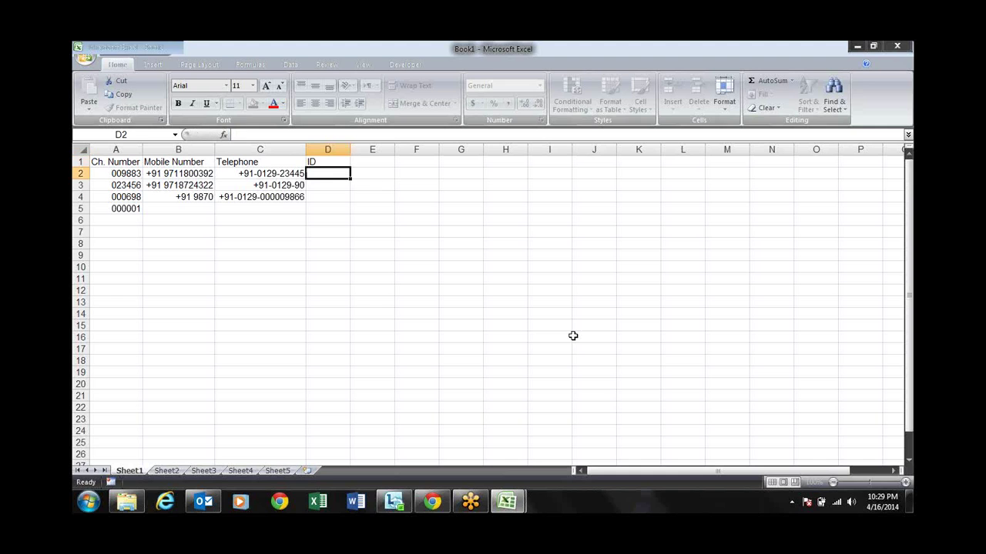
pyautogui.hotkey('ctrl', '1')
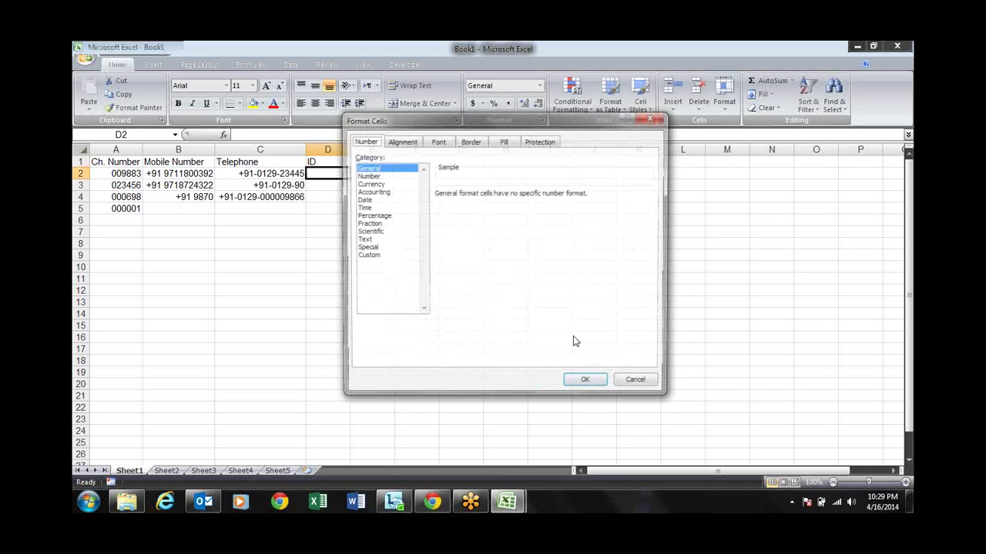
pyautogui.press('Escape')
pyautogui.hotkey('shift', 'Down')
pyautogui.hotkey('shift', 'Down')
pyautogui.hotkey('shift', 'Down')
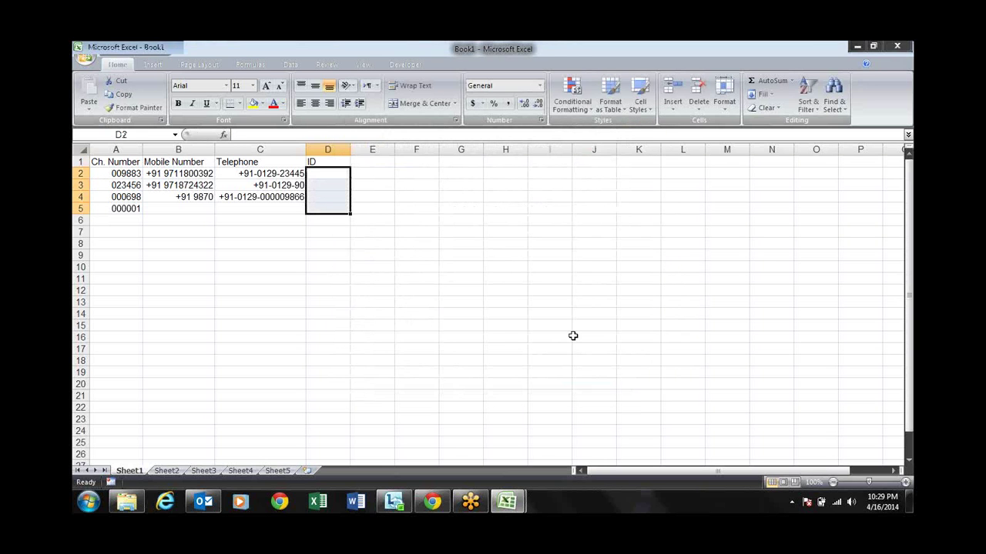
pyautogui.hotkey('ctrl', '1')
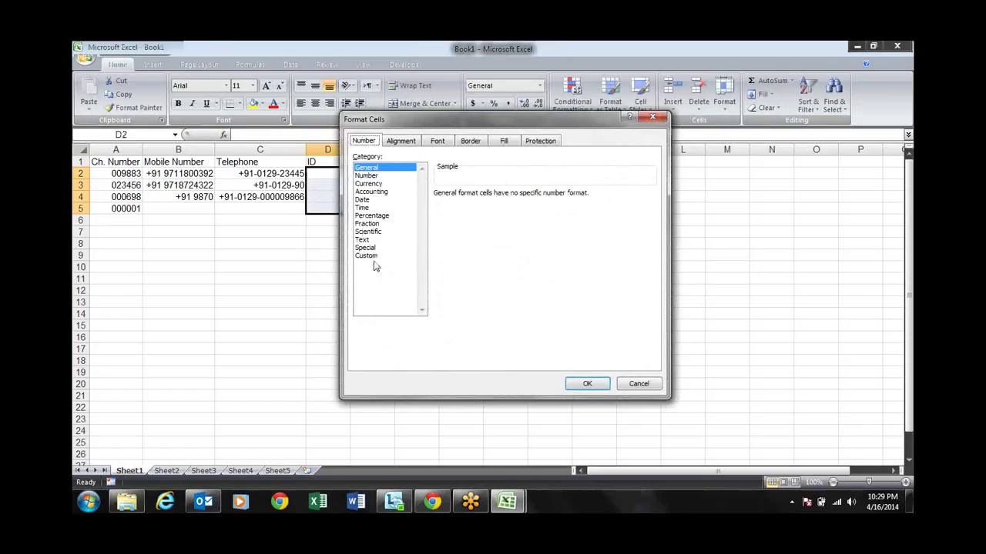
pyautogui.click(379, 256)
pyautogui.doubleClick(469, 203)
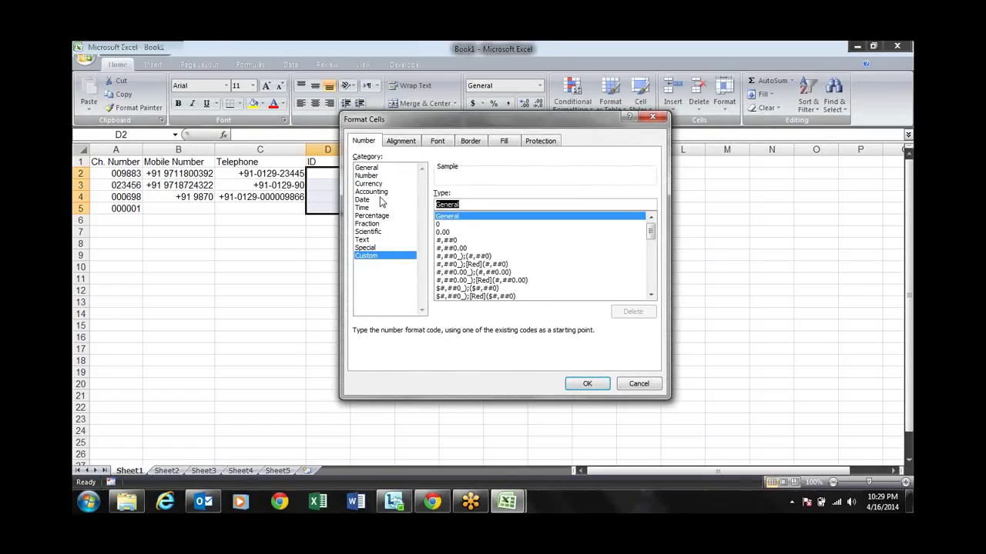
pyautogui.press('BackSpace')
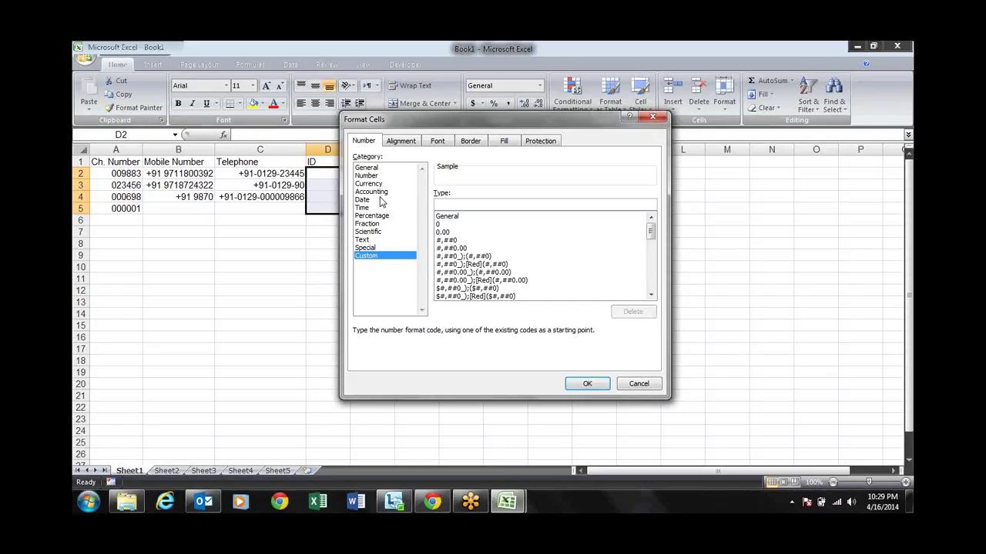
pyautogui.write('###-###-')
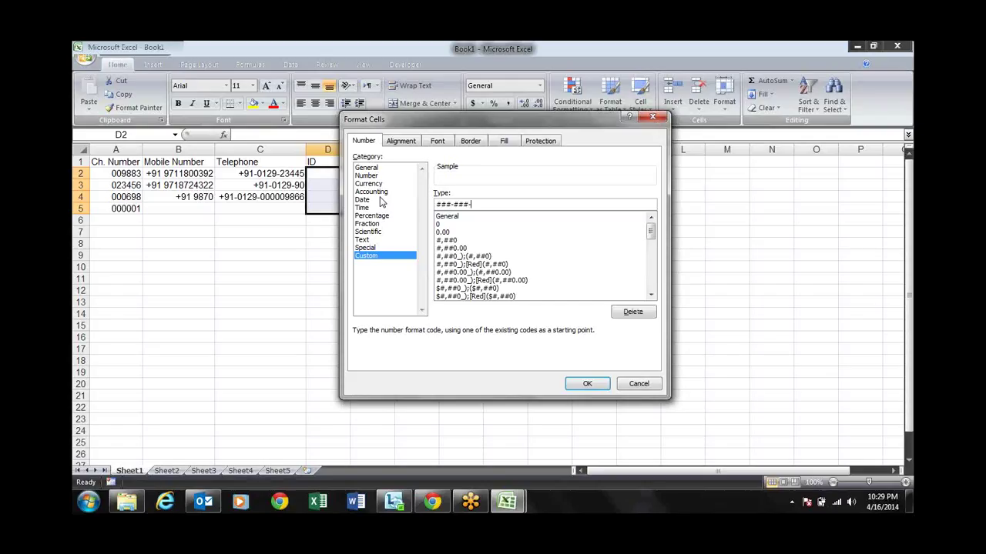
pyautogui.write('###')
pyautogui.write(';')
pyautogui.press('Return')
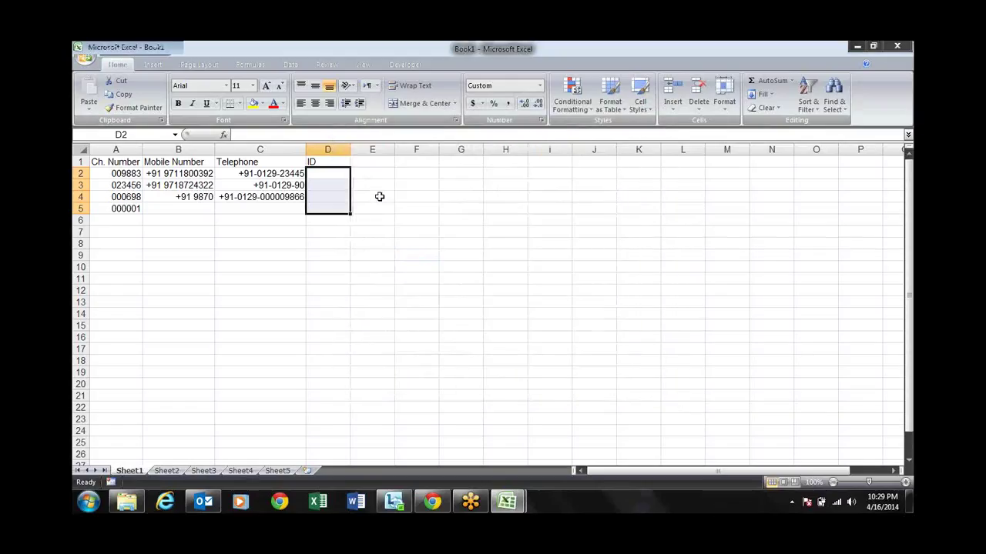
pyautogui.write('987')
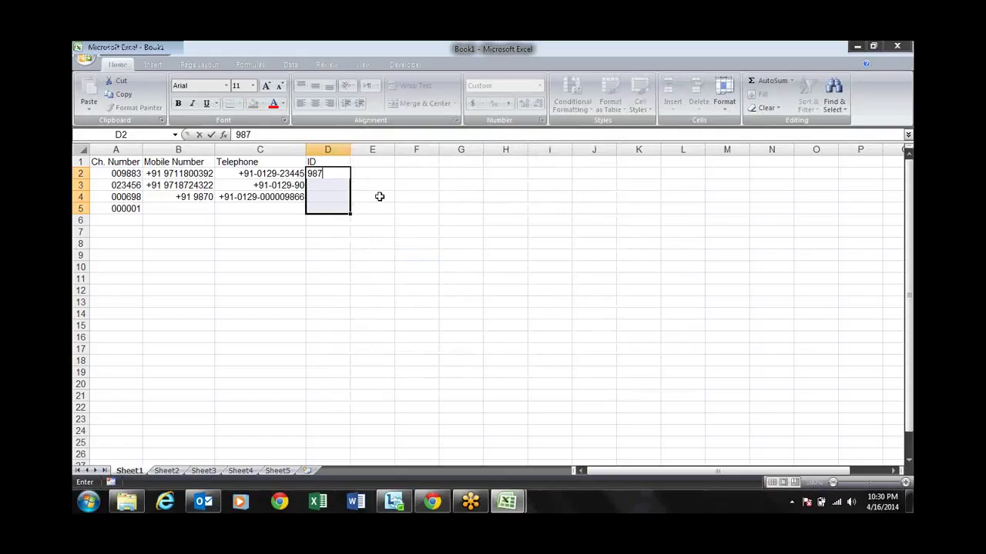
pyautogui.write('678876')
pyautogui.press('Return')
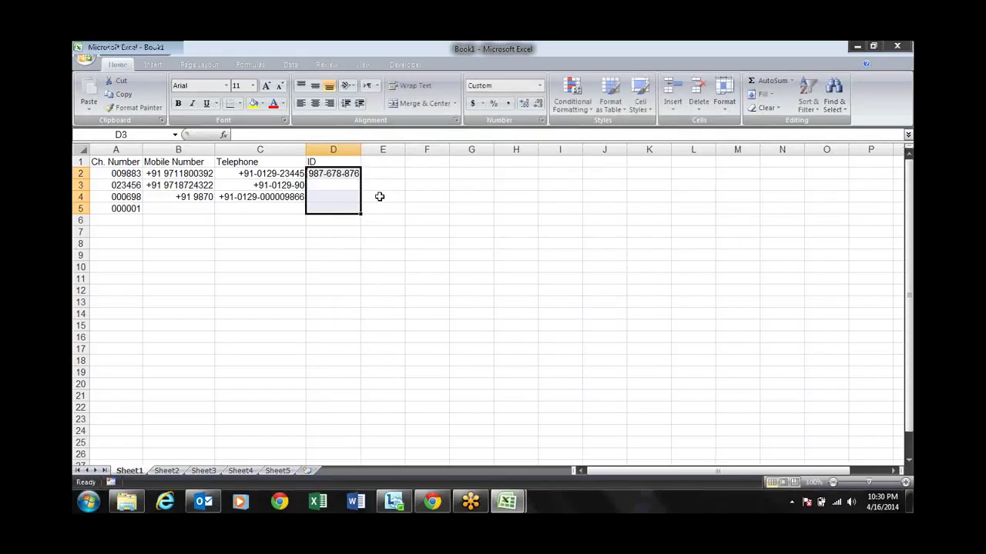
pyautogui.press('Down')
pyautogui.press('Up')
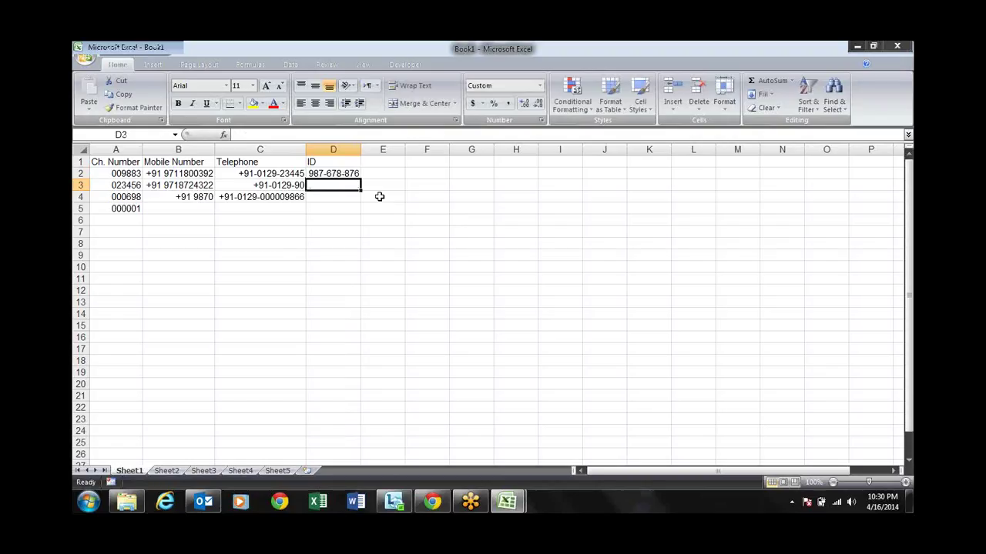
pyautogui.write('9878976786')
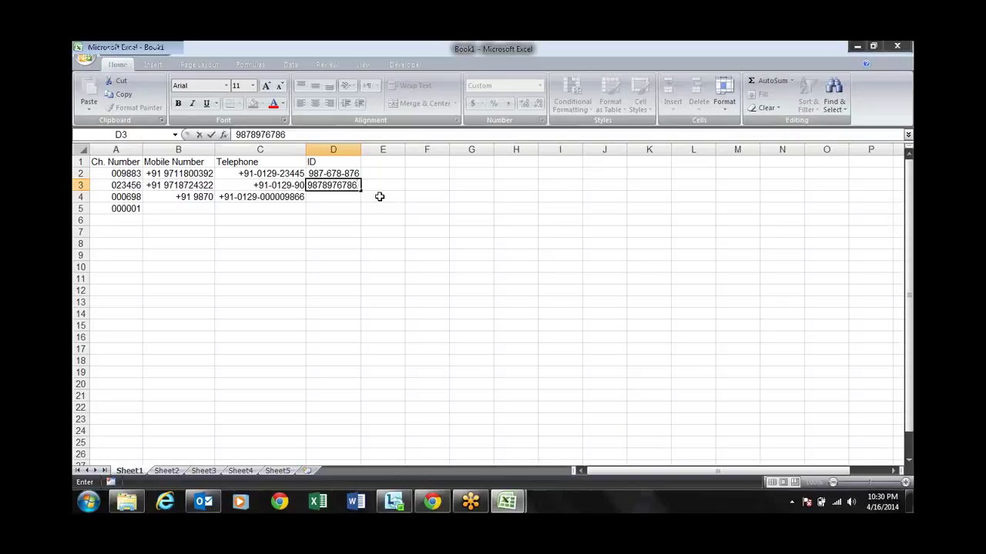
pyautogui.press('Return')
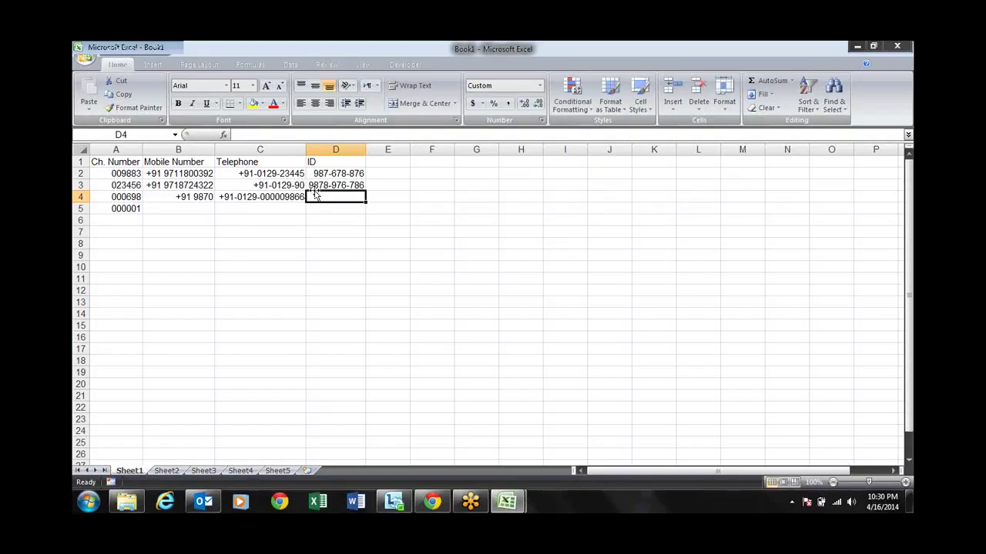
pyautogui.press('Up')
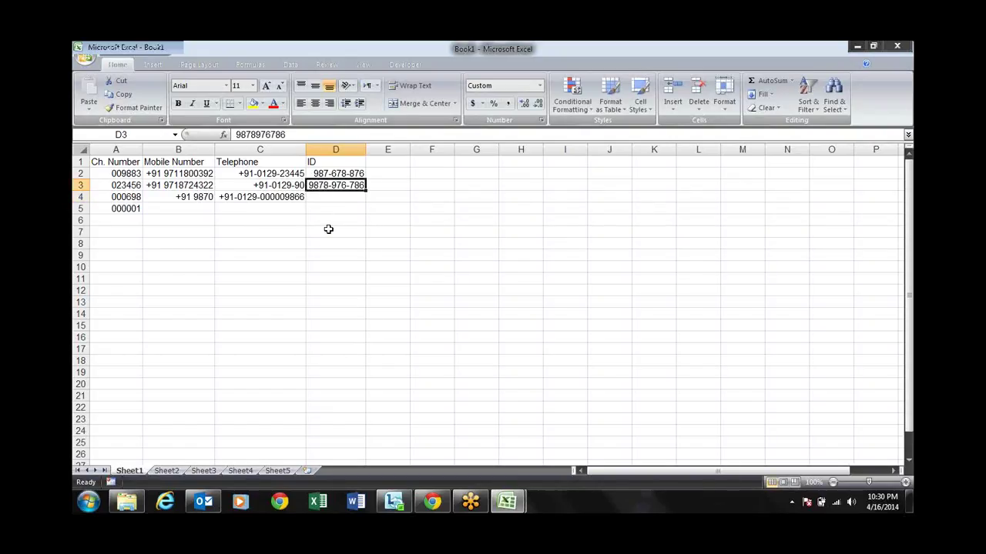
pyautogui.press('Down')
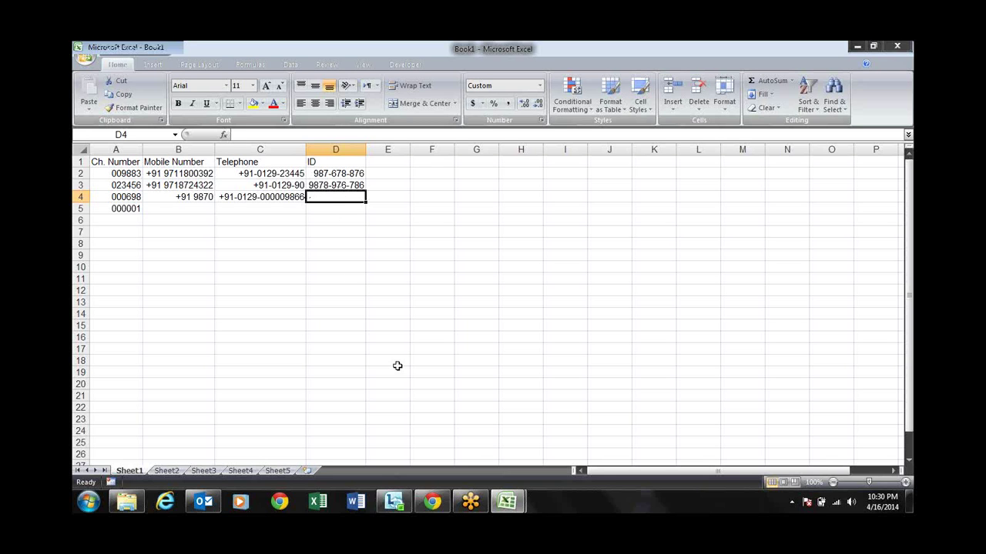
pyautogui.hotkey('alt', 'Tab')
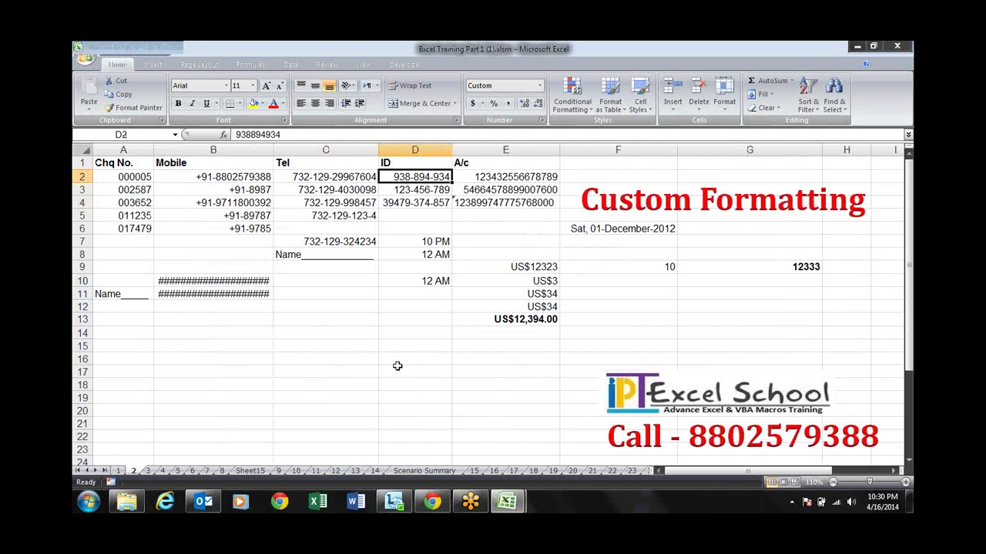
# Step: Add the heading AC in cell E1 of Book1, next to ID
pyautogui.press('Right')
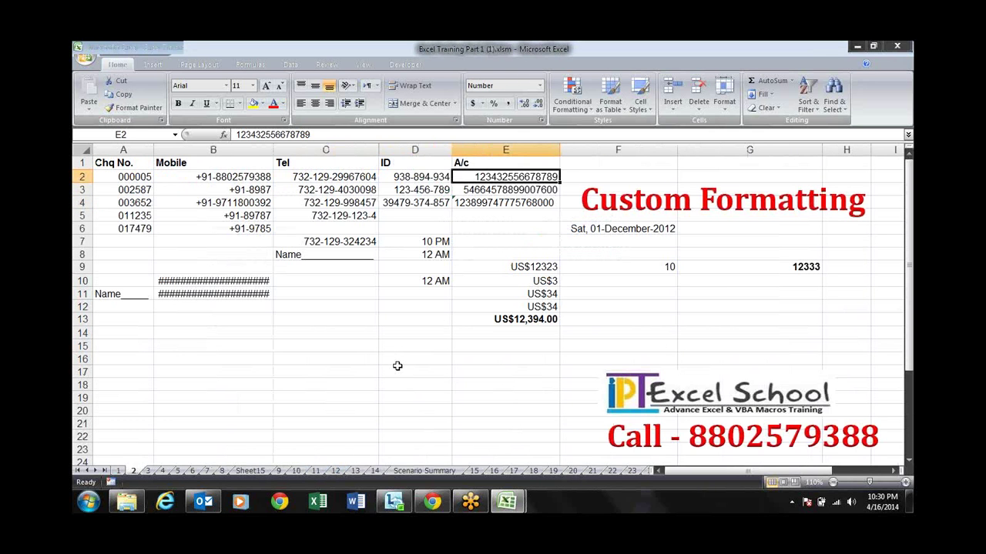
pyautogui.hotkey('alt', 'Tab')
pyautogui.press('Up')
pyautogui.press('Up')
pyautogui.press('Up')
pyautogui.press('Right')
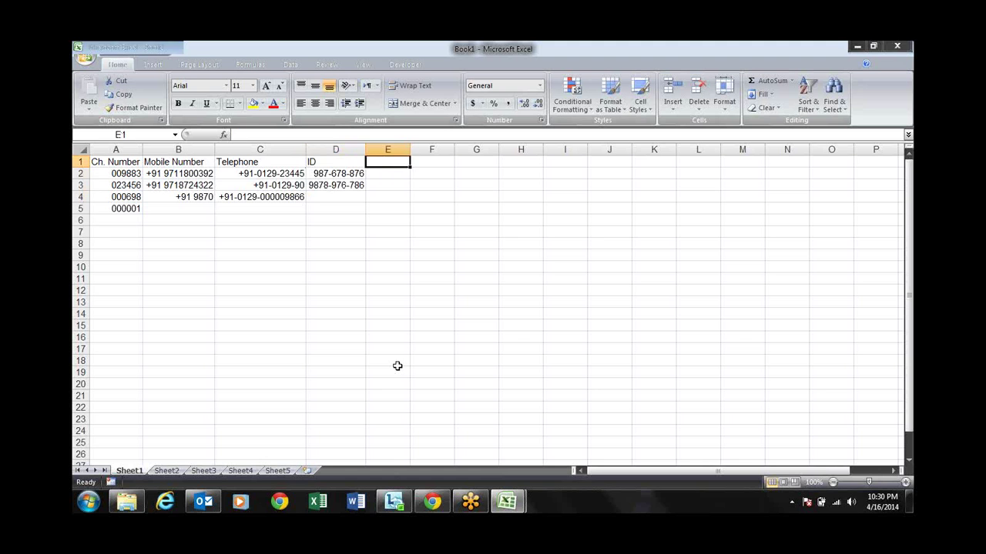
pyautogui.write('AC')
pyautogui.press('Return')
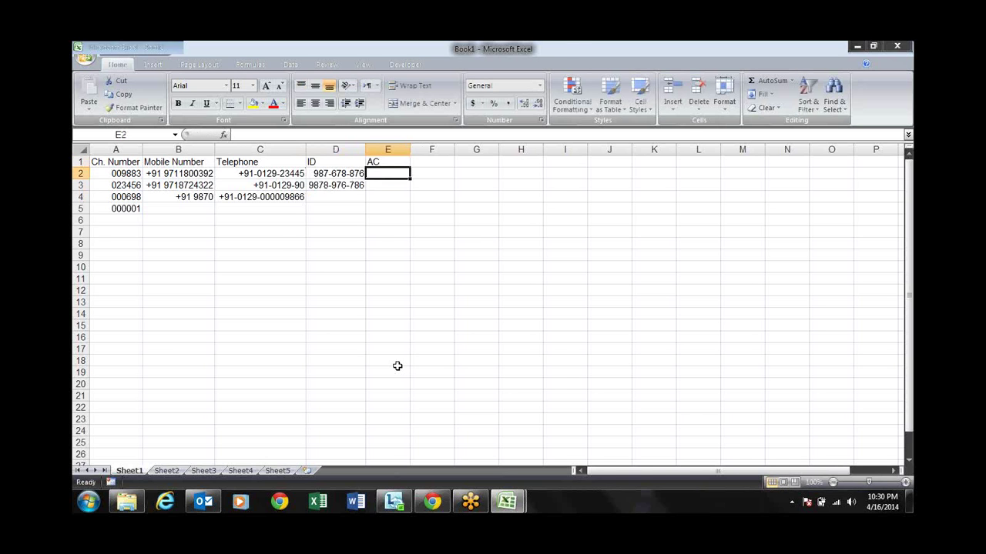
# Step: Inspect the A/c example's number format in the training workbook and enter a long sample account number
pyautogui.hotkey('alt', 'Tab')
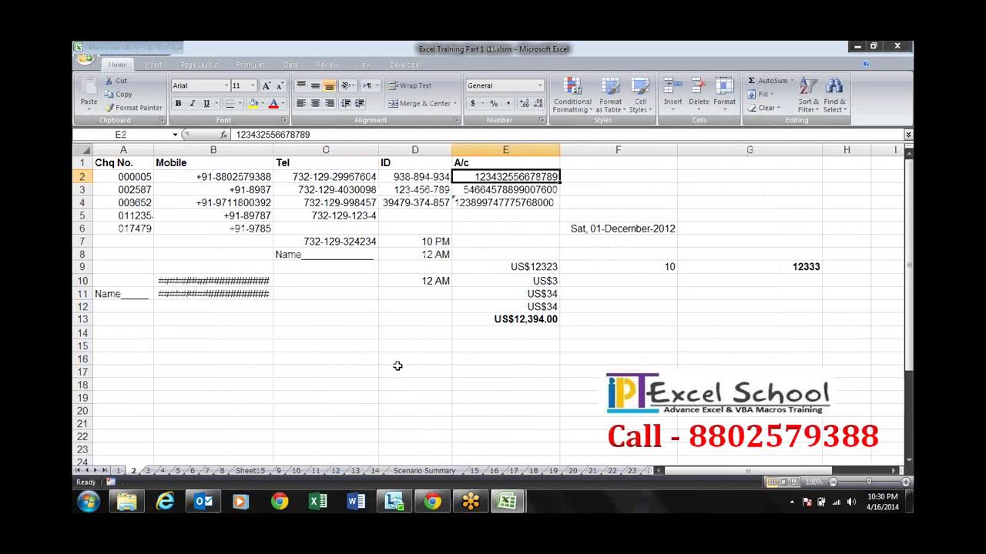
pyautogui.hotkey('ctrl', '1')
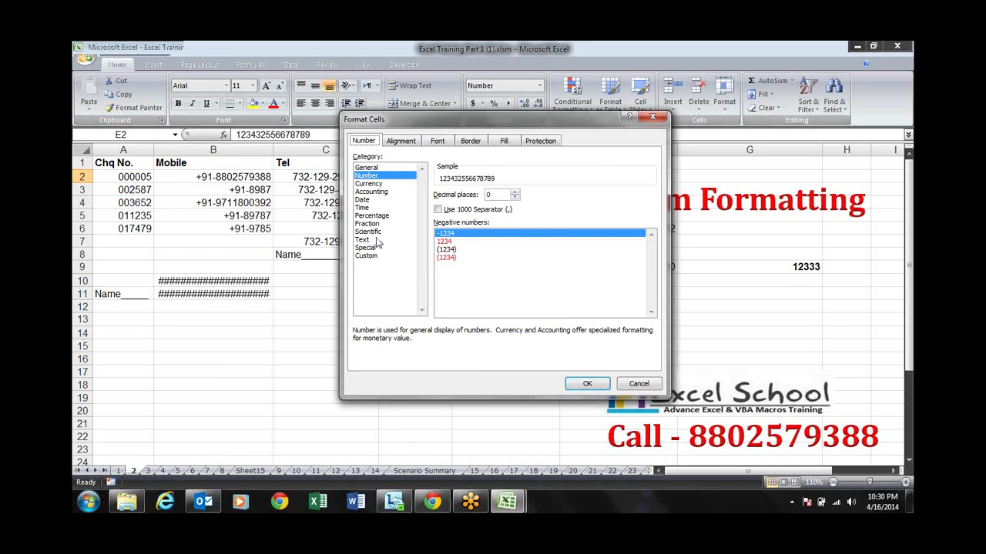
pyautogui.click(369, 257)
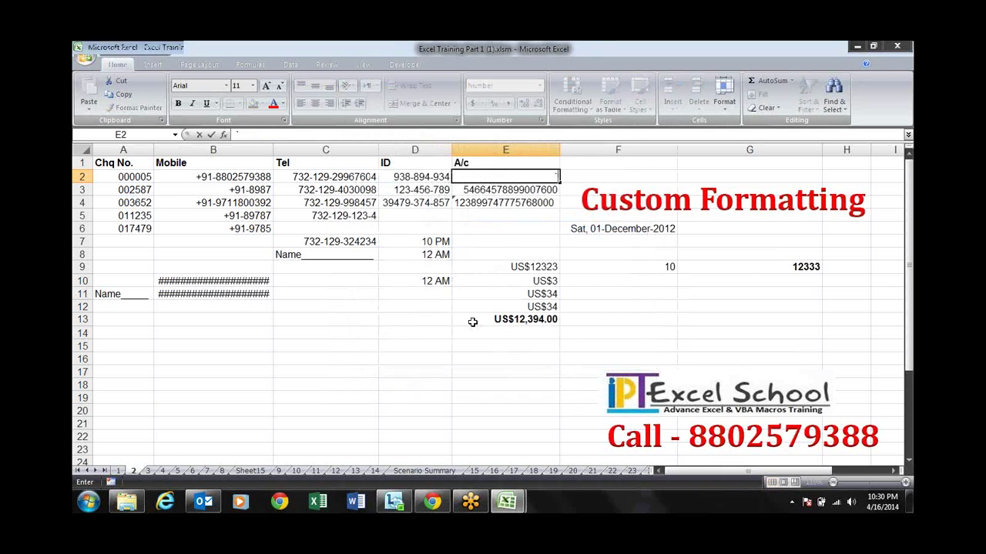
pyautogui.write('123432556678789')
pyautogui.press('Return')
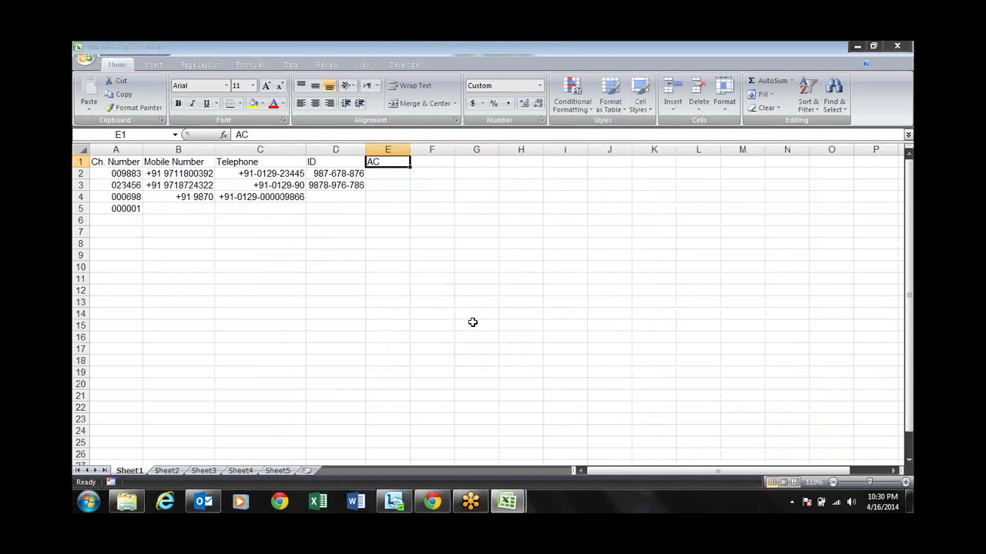
pyautogui.press('Return')
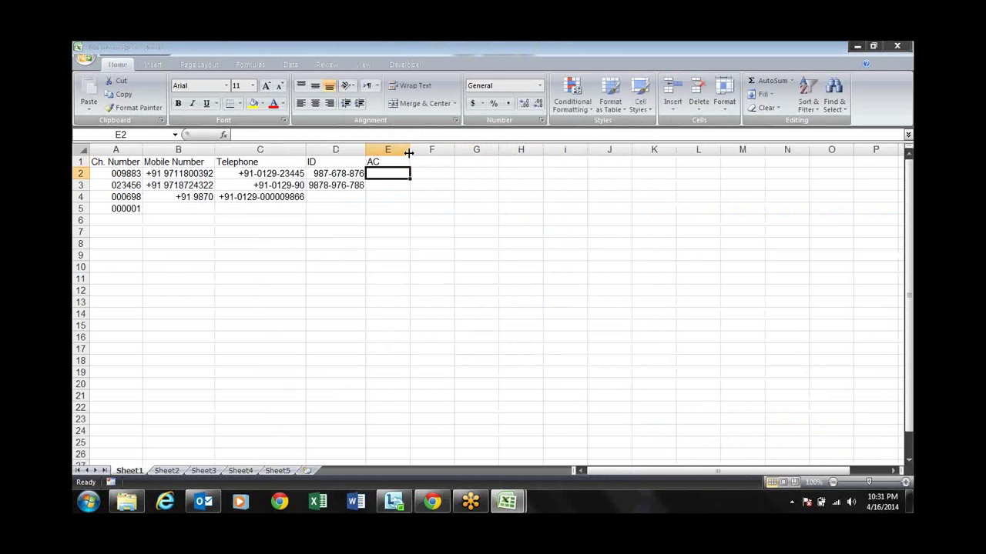
# Step: Widen column E and enter a long account number in E2
pyautogui.moveTo(409, 153); pyautogui.dragTo(538, 171)
pyautogui.write('08934684798487683274234')
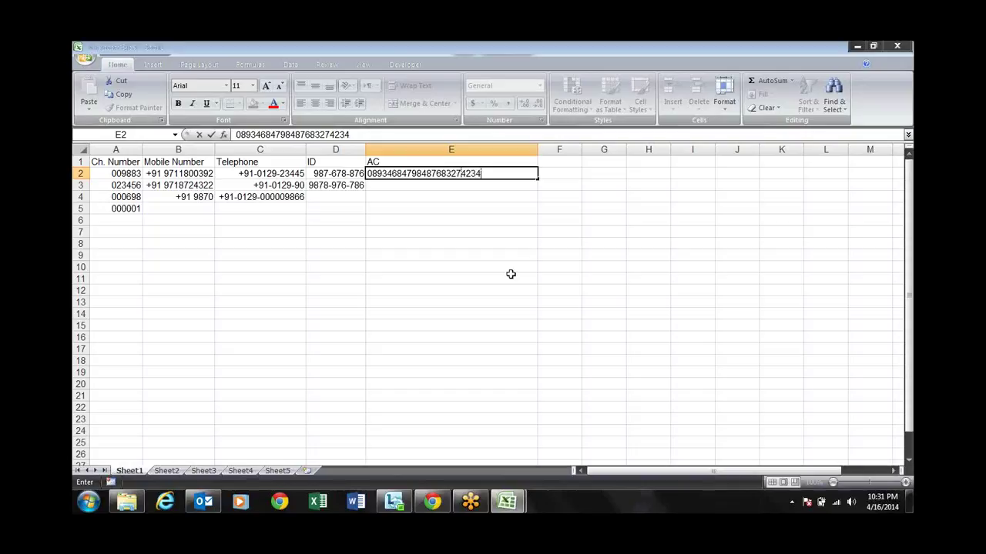
pyautogui.press('Return')
pyautogui.press('Down')
pyautogui.press('Up')
pyautogui.press('Up')
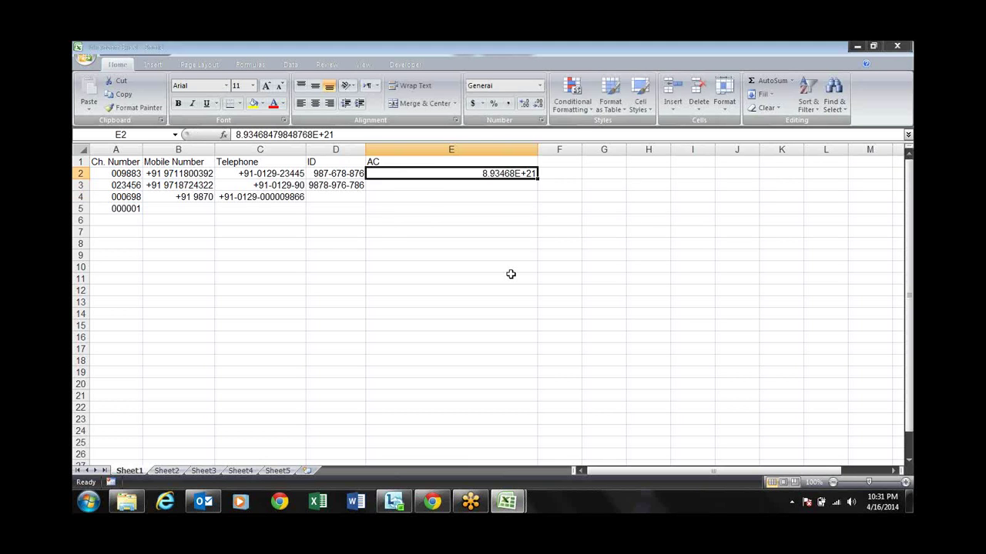
# Step: Give E2 the Custom number format 0 so every digit shows instead of 8.93468E+21
pyautogui.hotkey('ctrl', '1')
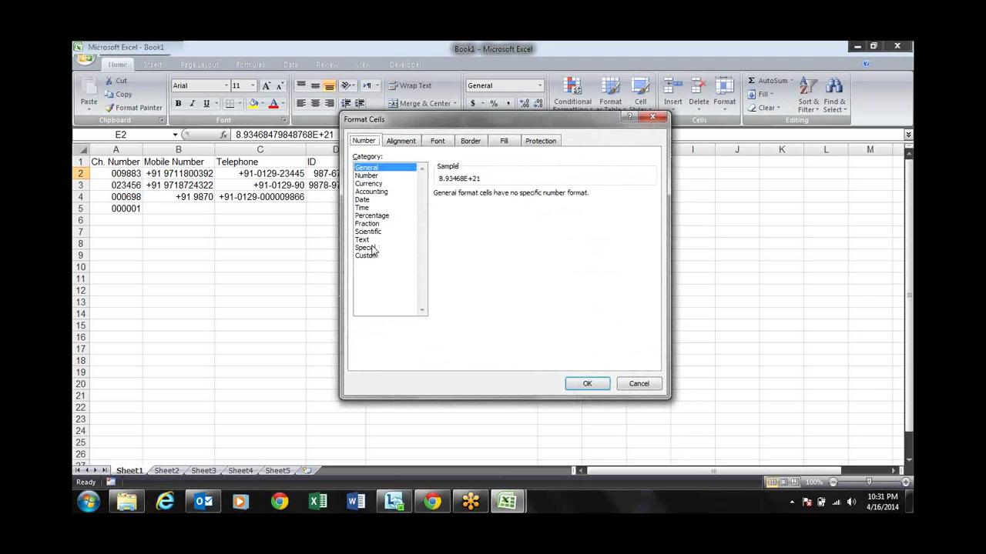
pyautogui.click(371, 254)
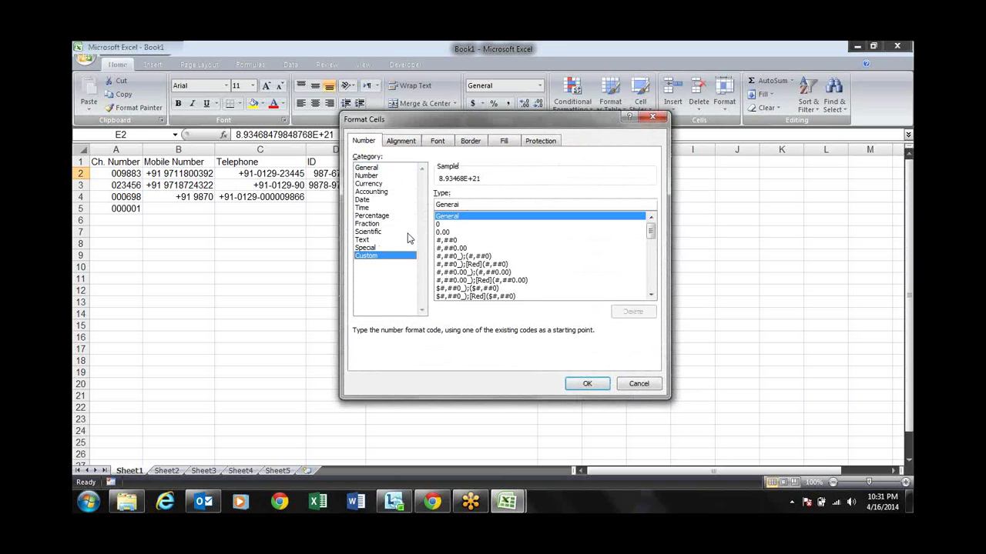
pyautogui.doubleClick(473, 205)
pyautogui.write('0')
pyautogui.press('BackSpace')
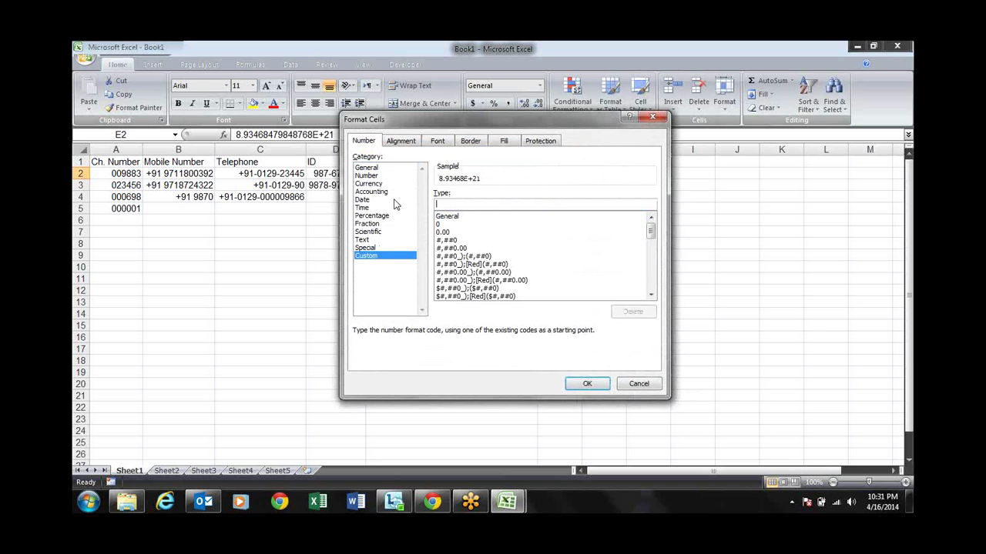
pyautogui.write('#')
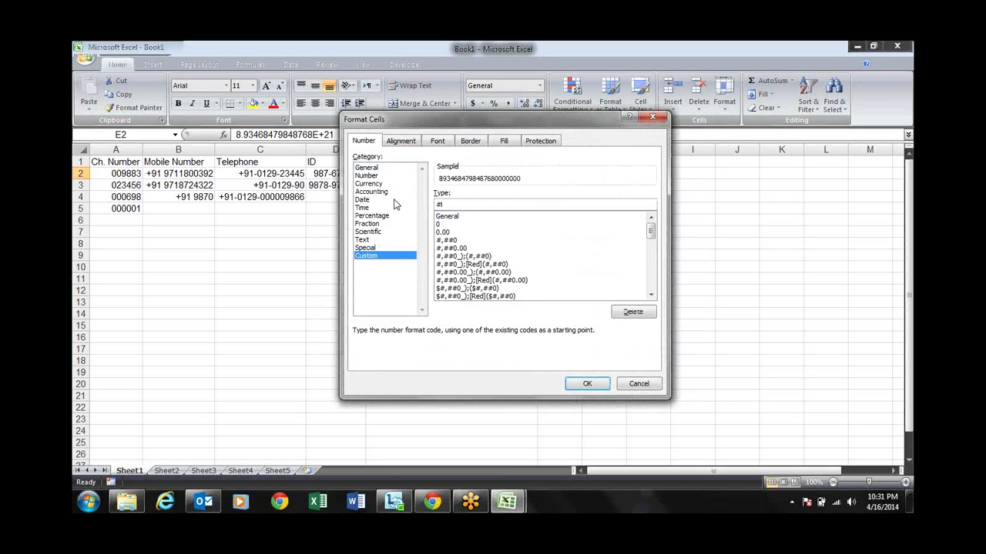
pyautogui.press('BackSpace')
pyautogui.write('0')
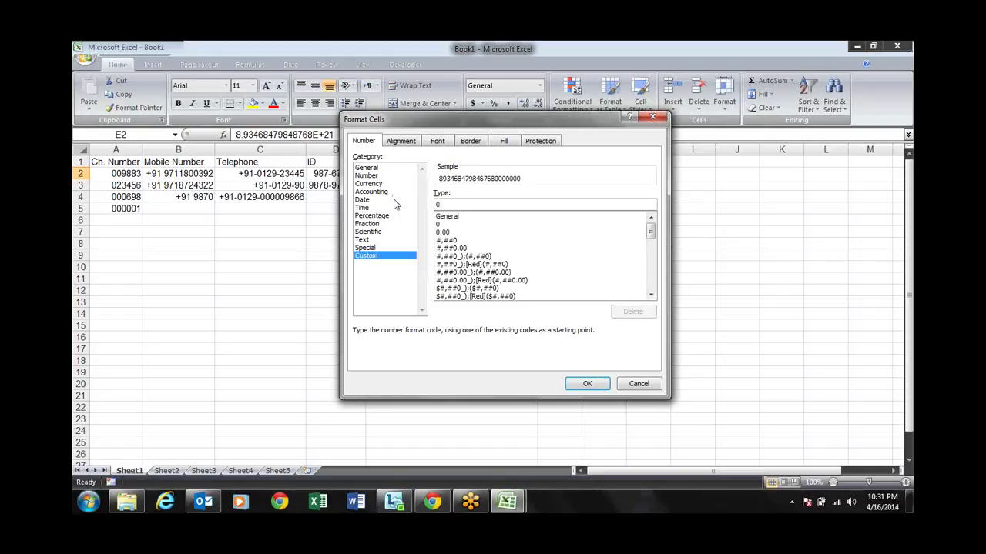
pyautogui.press('Return')
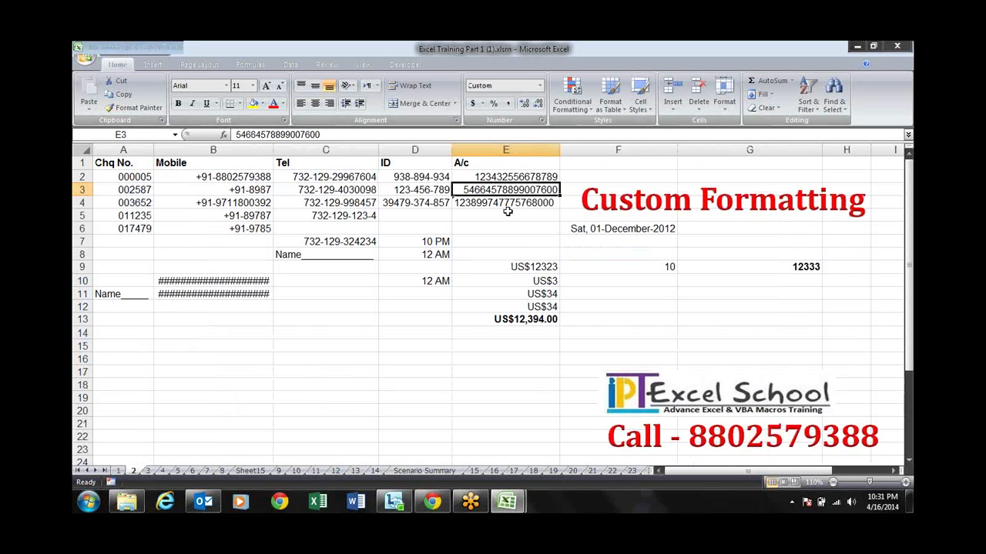
pyautogui.press('Down')
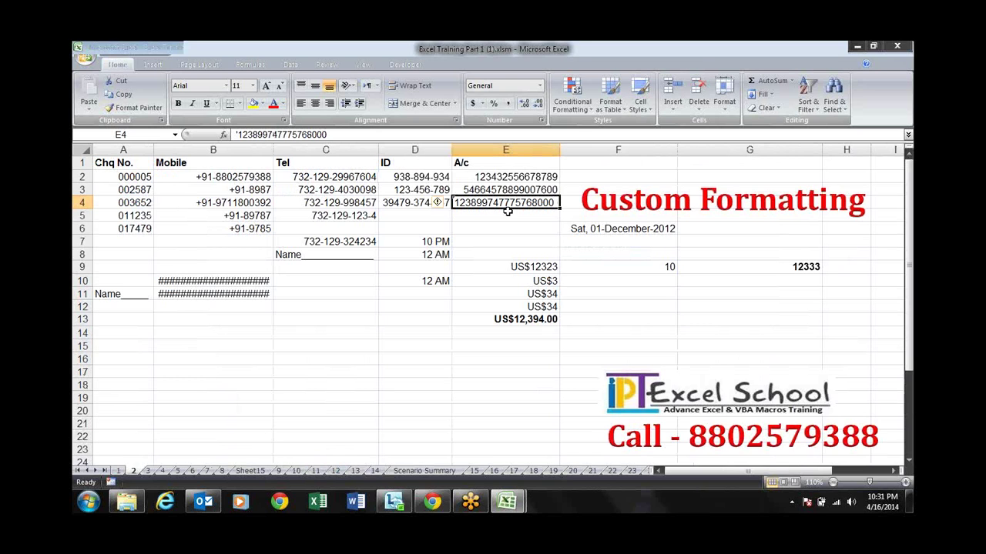
# Step: Review the time and date examples, then add a Date heading in C6 of Book1
pyautogui.press('Down')
pyautogui.press('Down')
pyautogui.press('Down')
pyautogui.press('Left')
pyautogui.press('Left')
pyautogui.press('Left')
pyautogui.press('Right')
pyautogui.press('Right')
pyautogui.press('Right')
pyautogui.press('Right')
pyautogui.press('Up')
pyautogui.hotkey('alt', 'Tab')
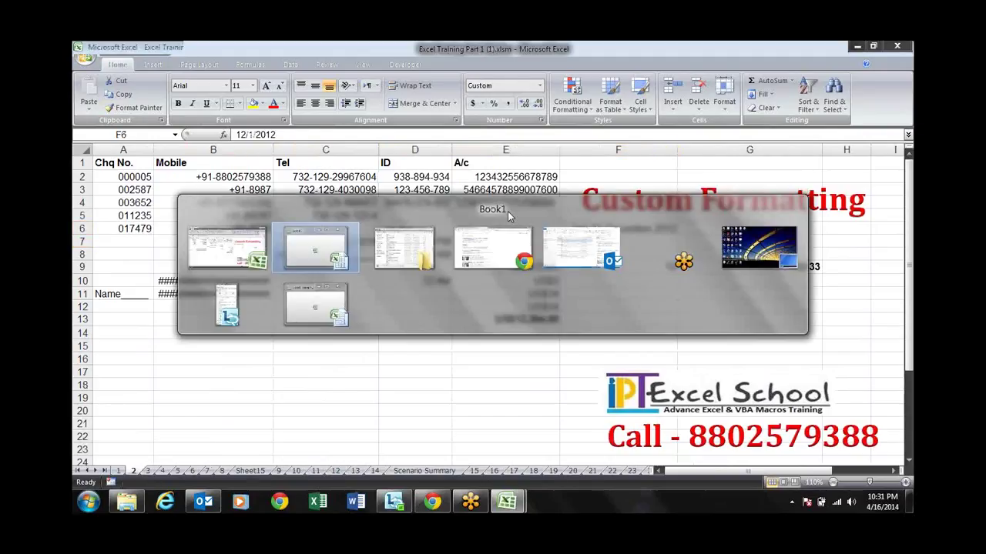
pyautogui.press('Left')
pyautogui.press('Down')
pyautogui.press('Down')
pyautogui.press('Down')
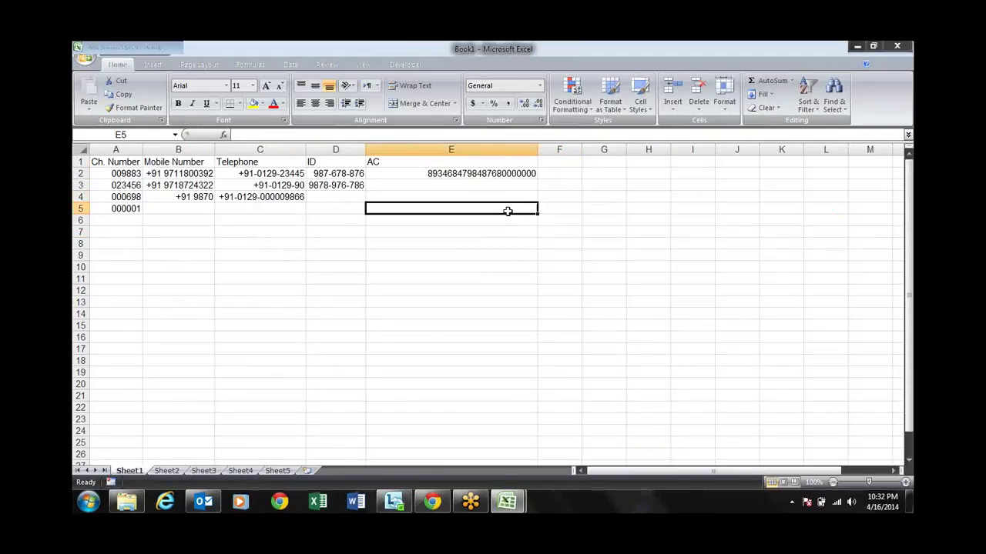
pyautogui.press('Left')
pyautogui.press('Left')
pyautogui.press('Down')
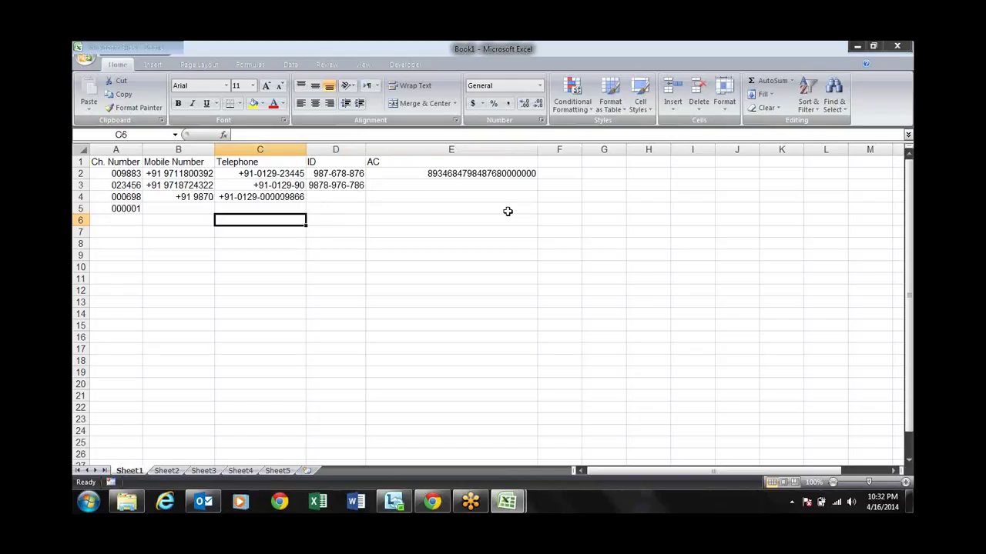
pyautogui.write('Date')
pyautogui.press('Return')
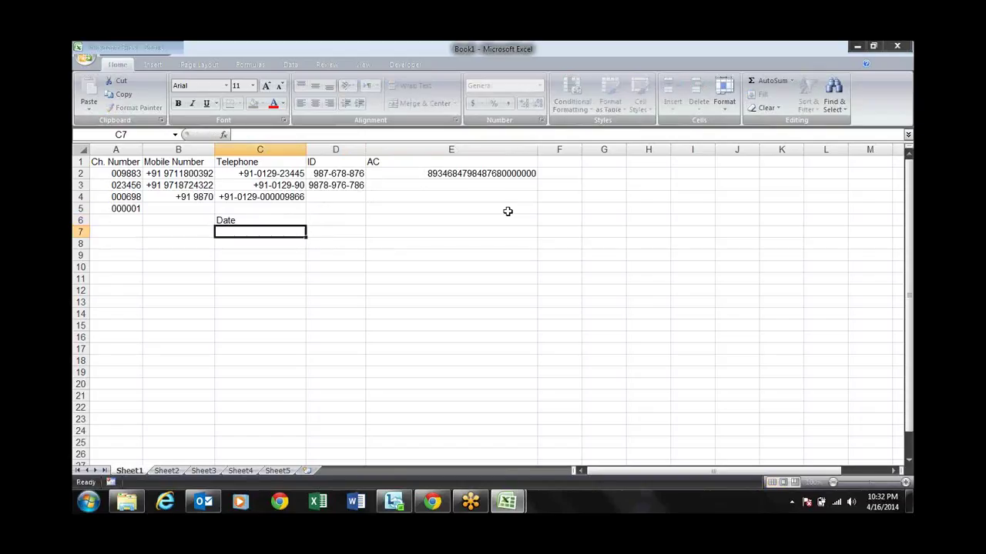
# Step: Enter 1-jan in C7, change its year to 2014, and confirm the d-mmm-yy format
pyautogui.write('1-jan')
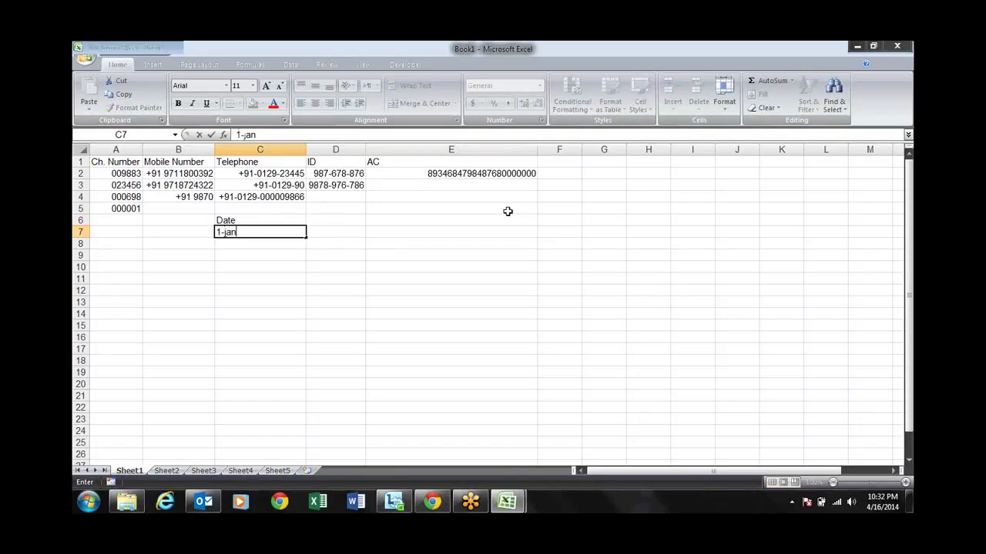
pyautogui.press('Return')
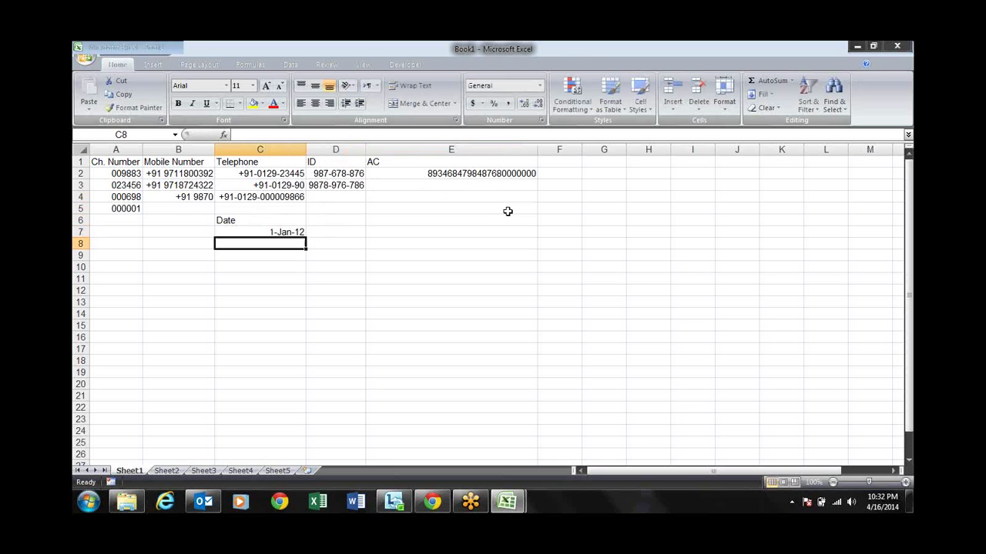
pyautogui.press('Up')
pyautogui.press('F2')
pyautogui.press('BackSpace')
pyautogui.write('4')
pyautogui.press('Return')
pyautogui.press('Up')
pyautogui.hotkey('ctrl', '1')
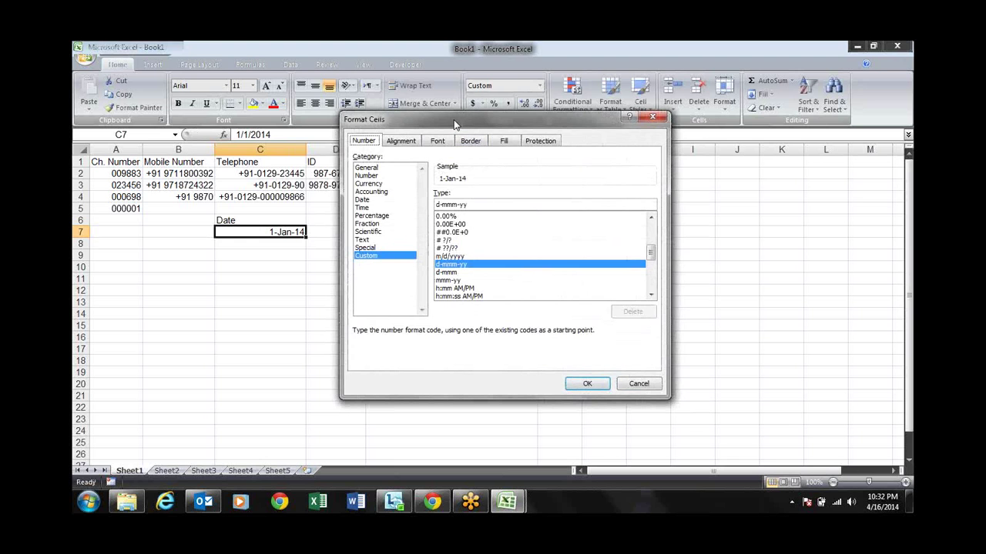
pyautogui.moveTo(458, 114); pyautogui.dragTo(569, 132)
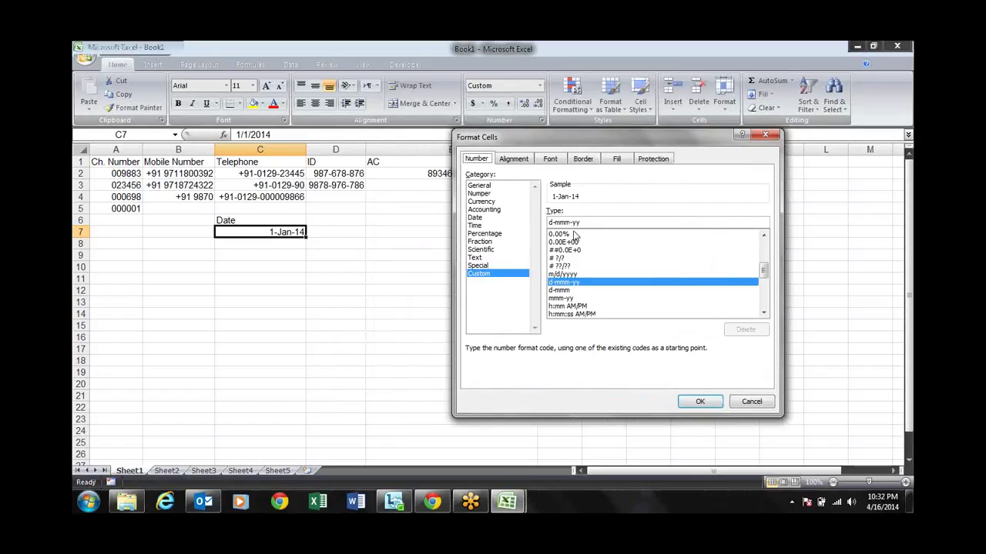
pyautogui.press('Return')
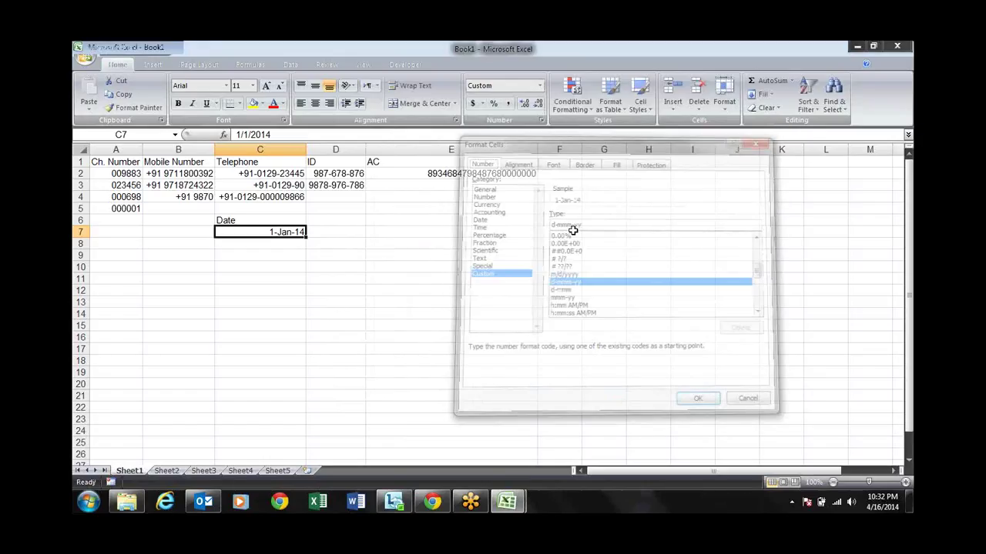
pyautogui.click(449, 242)
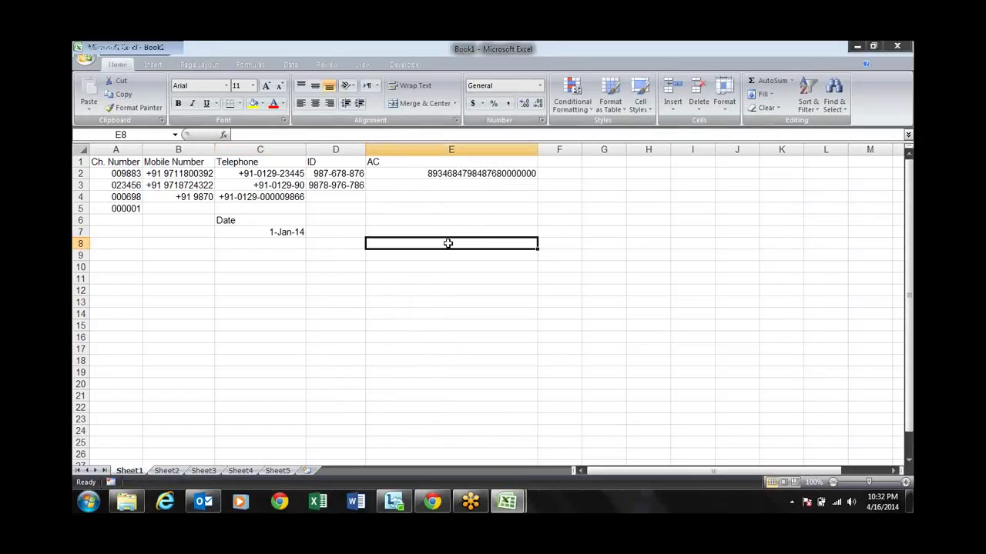
pyautogui.press('F1')
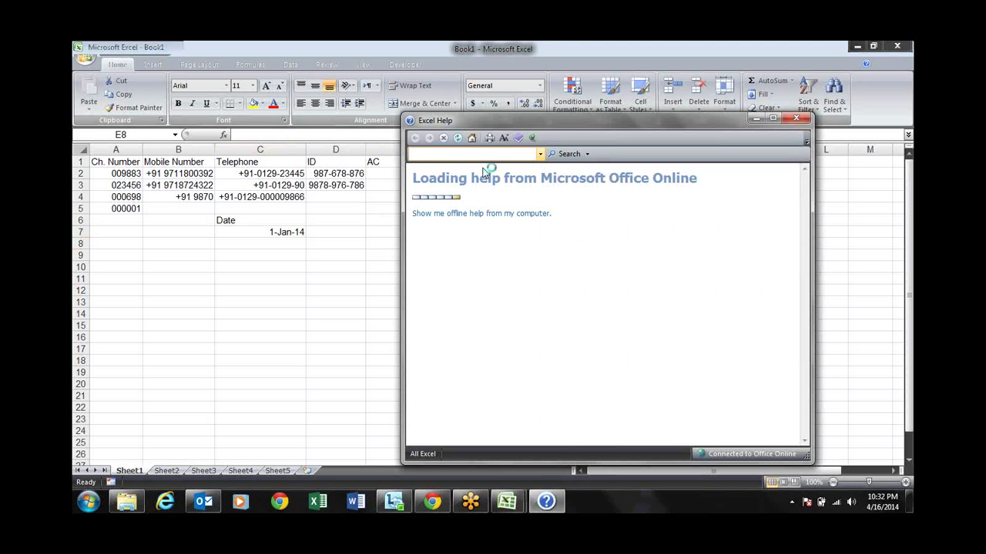
# Step: Search Help for 'custom format' and open the custom number format article maximized
pyautogui.write('custo')
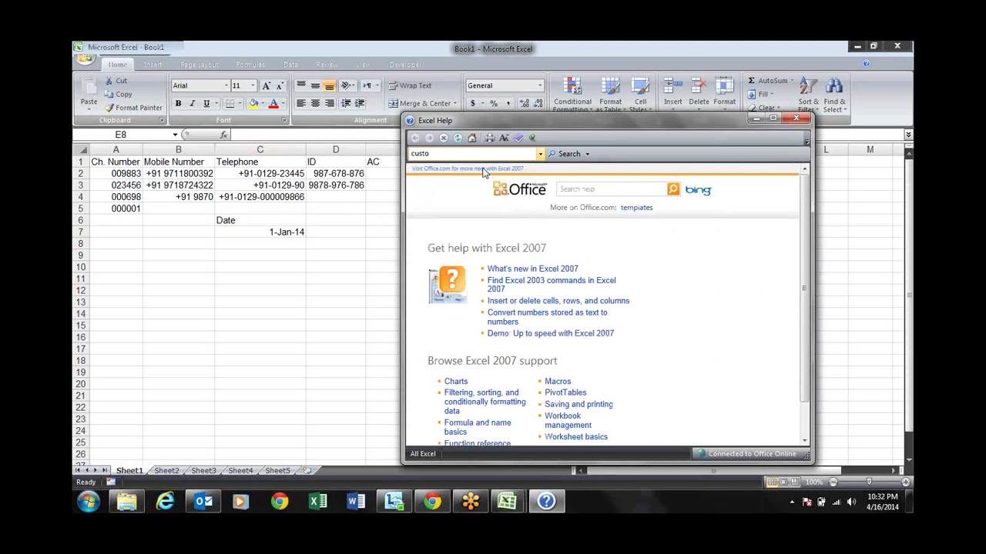
pyautogui.write('m format')
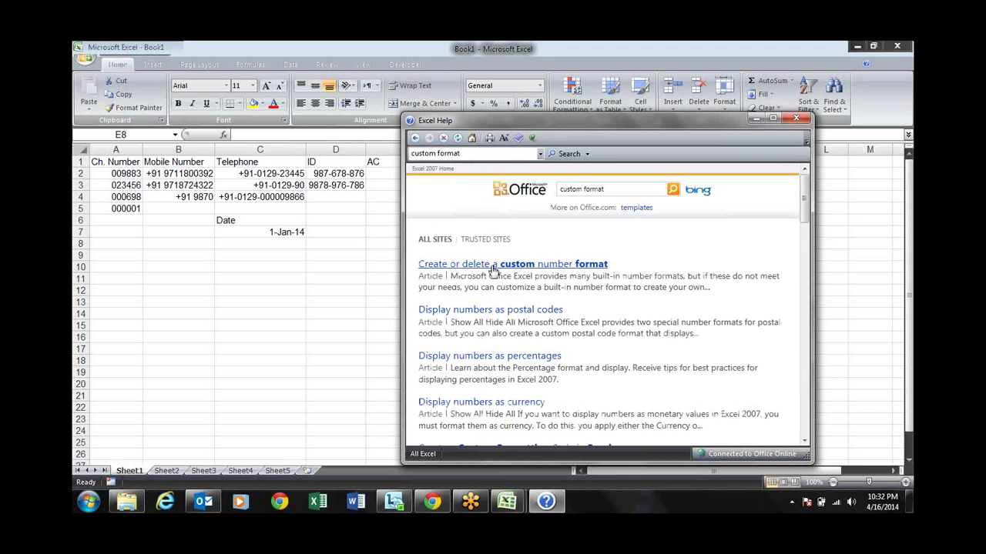
pyautogui.click(494, 266)
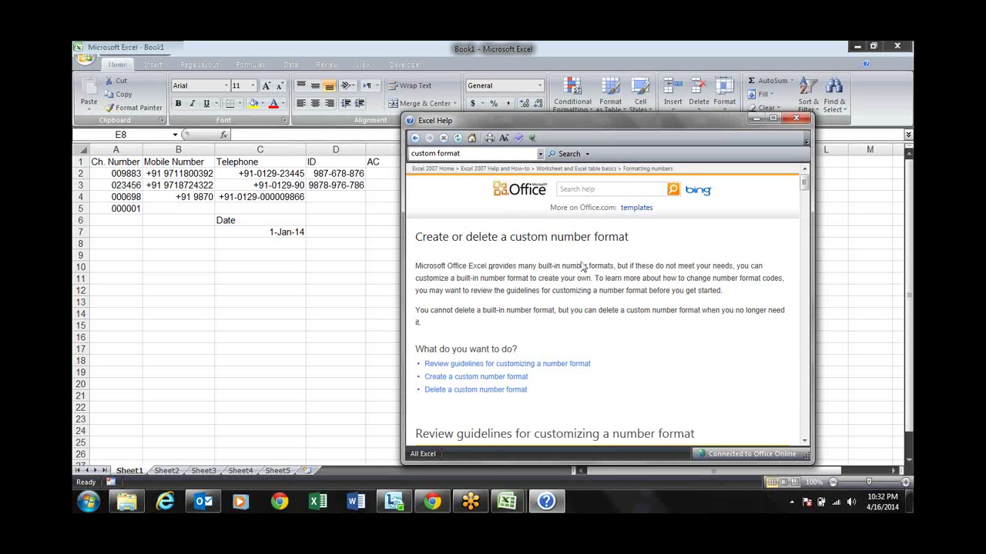
pyautogui.click(773, 117)
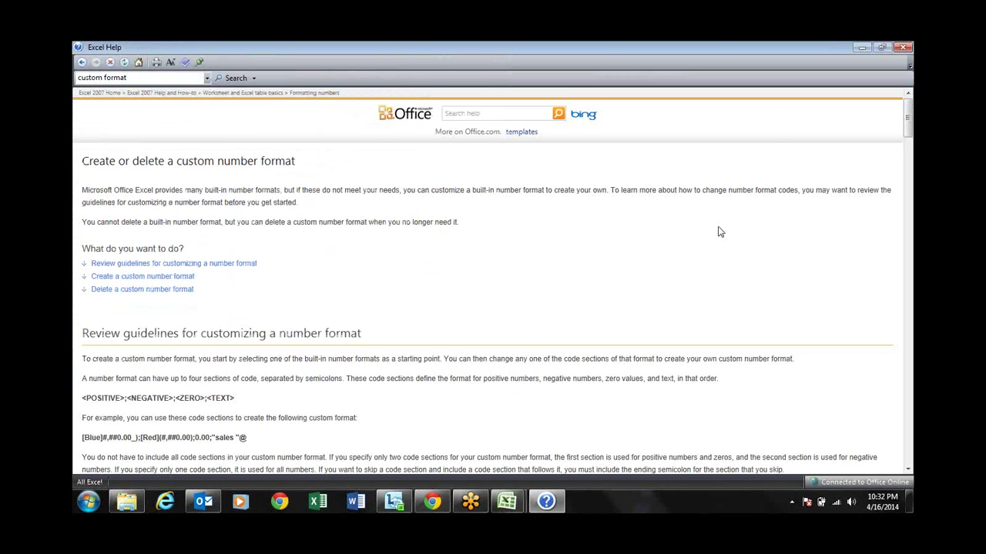
pyautogui.scroll(-1, 720, 232)
pyautogui.scroll(-3, 719, 232)
pyautogui.scroll(-1, 720, 231)
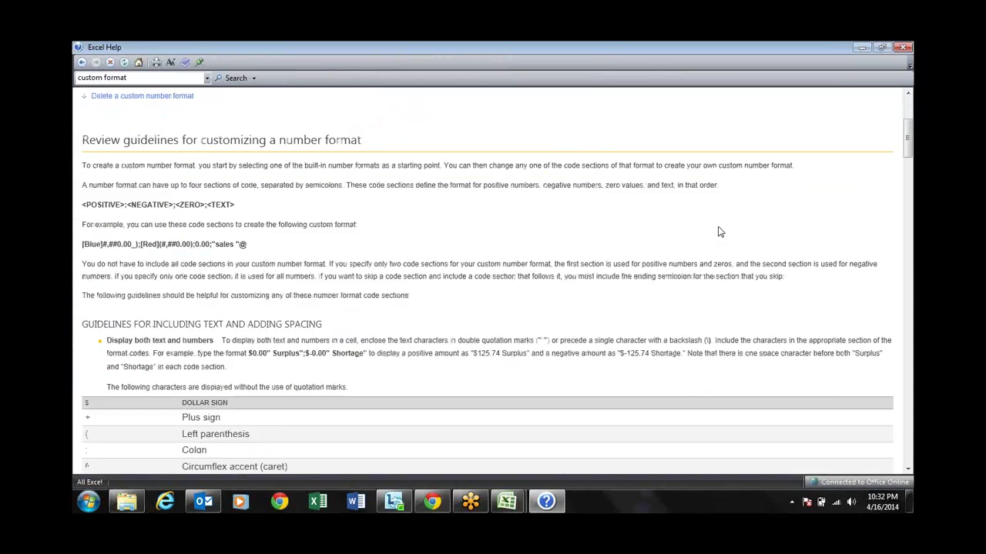
pyautogui.scroll(-3, 719, 232)
pyautogui.scroll(-1, 720, 232)
pyautogui.scroll(-1, 720, 232)
pyautogui.scroll(1, 717, 228)
pyautogui.scroll(2, 717, 229)
pyautogui.scroll(1, 718, 227)
pyautogui.scroll(2, 718, 227)
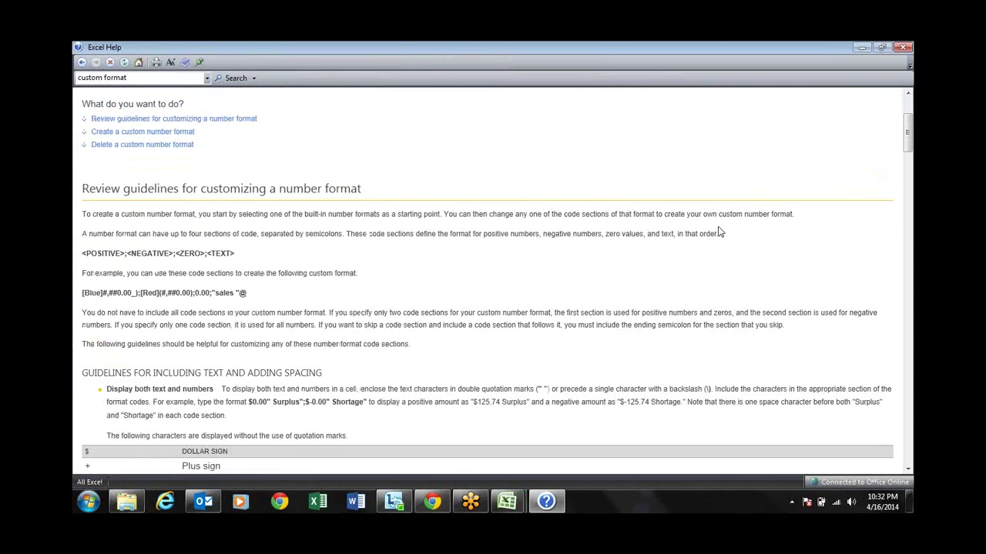
pyautogui.scroll(-3, 720, 231)
pyautogui.scroll(-3, 720, 232)
pyautogui.scroll(-1, 720, 231)
pyautogui.scroll(-1, 720, 232)
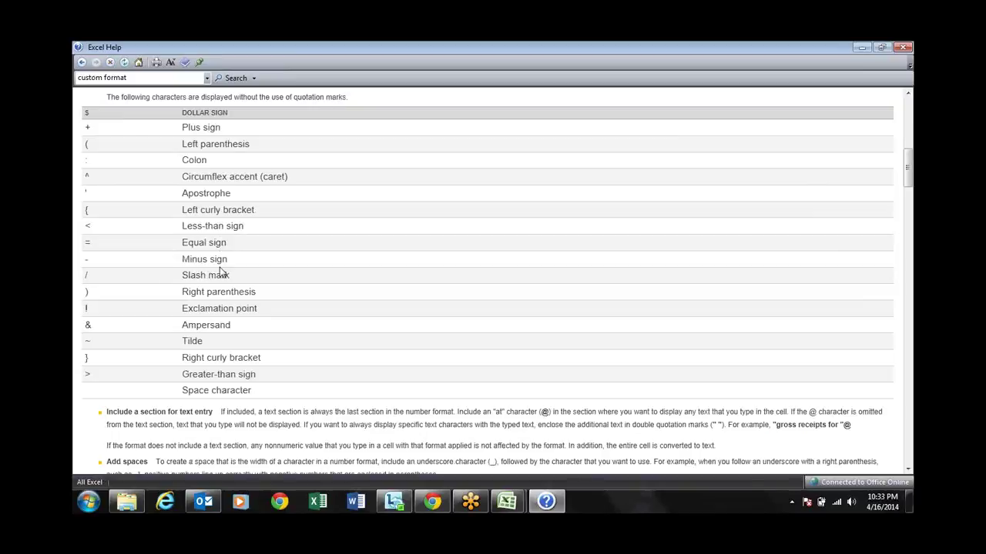
pyautogui.scroll(-1, 220, 273)
pyautogui.scroll(-1, 219, 277)
pyautogui.scroll(-1, 220, 281)
pyautogui.scroll(-1, 220, 285)
pyautogui.scroll(-1, 220, 286)
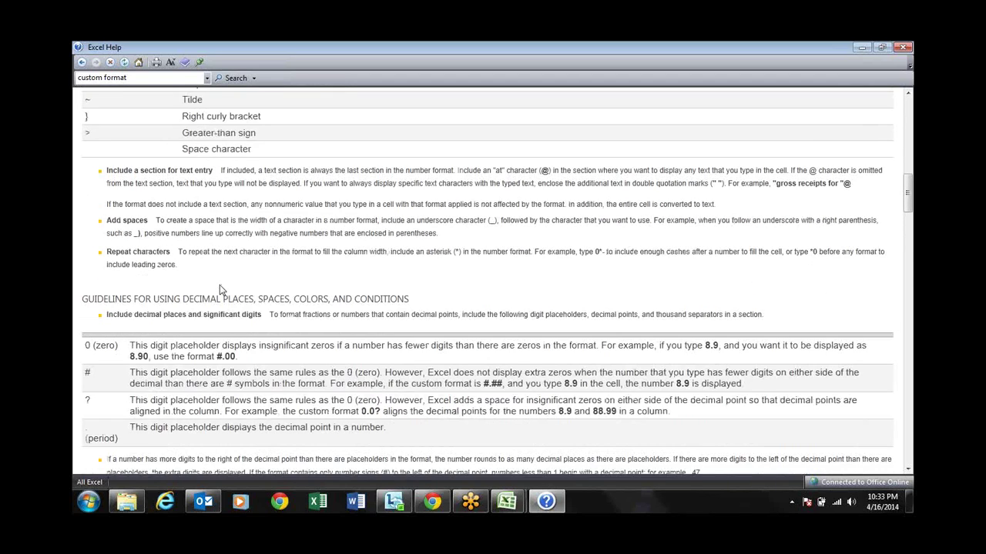
pyautogui.scroll(-3, 219, 289)
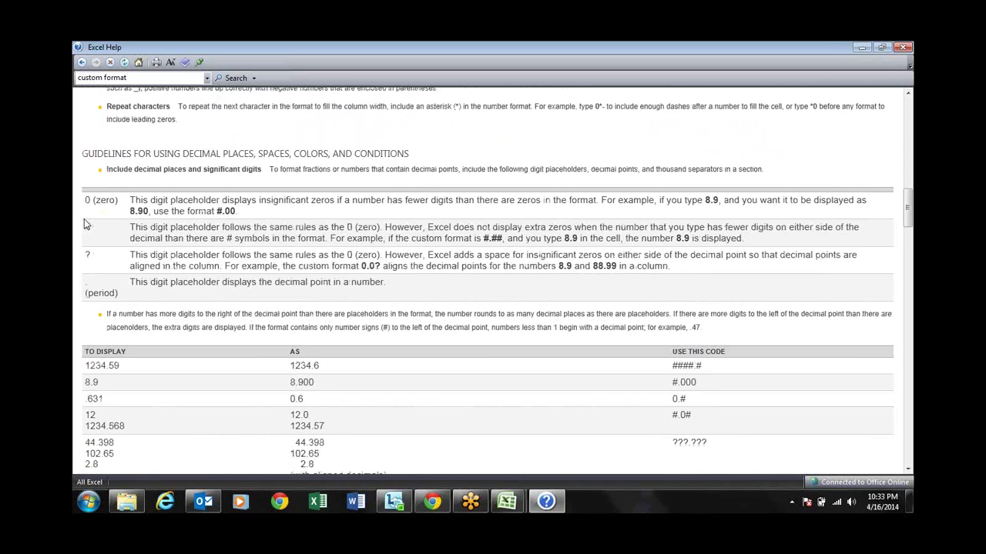
# Step: Highlight the 0, # and ? digit-placeholder descriptions and the 8.9 example
pyautogui.moveTo(84, 201); pyautogui.dragTo(332, 211)
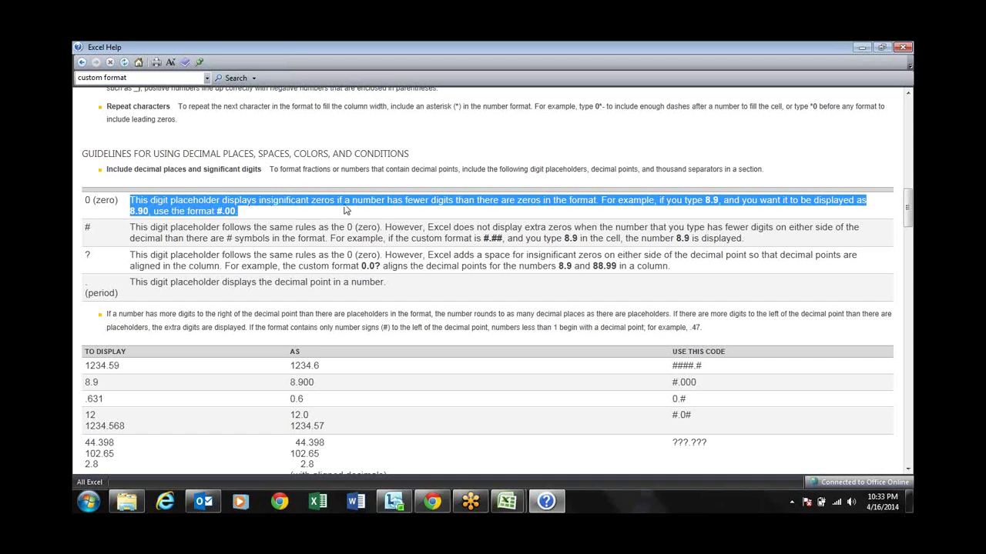
pyautogui.click(347, 209)
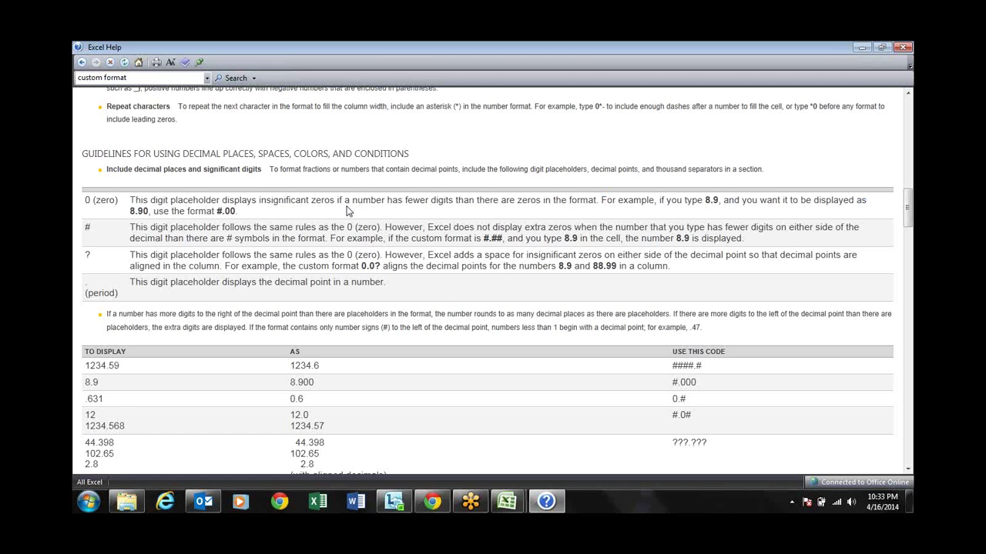
pyautogui.scroll(-1, 347, 209)
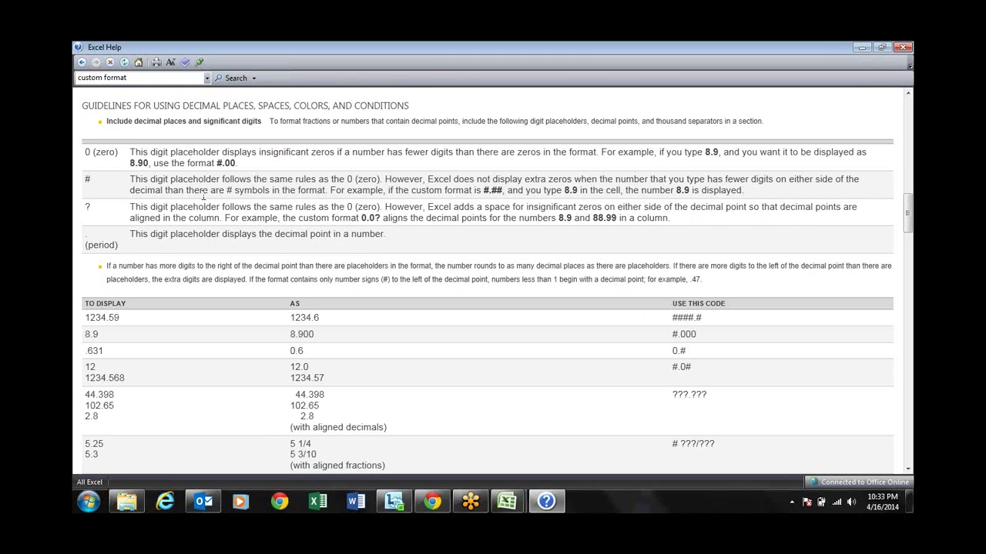
pyautogui.moveTo(151, 184); pyautogui.dragTo(251, 179)
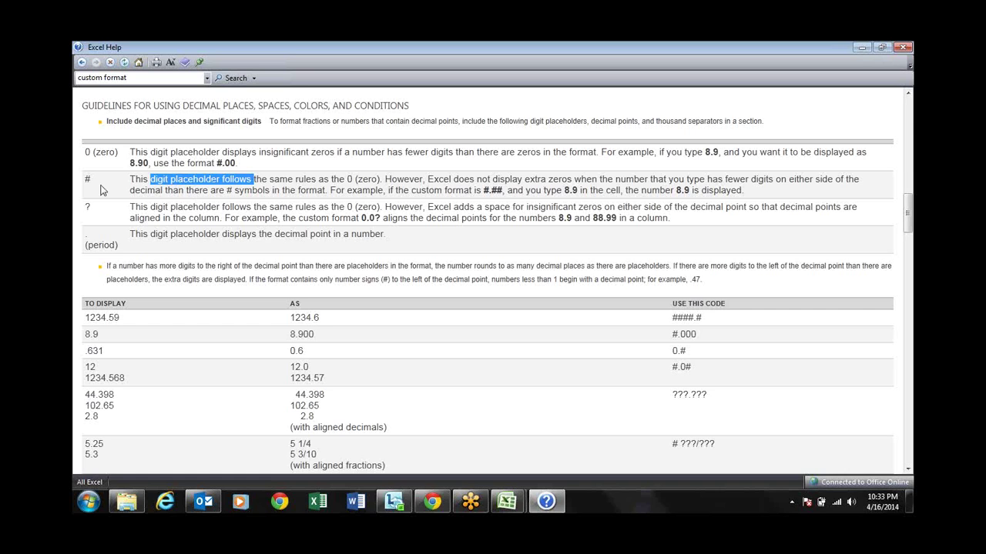
pyautogui.moveTo(269, 179); pyautogui.dragTo(346, 178)
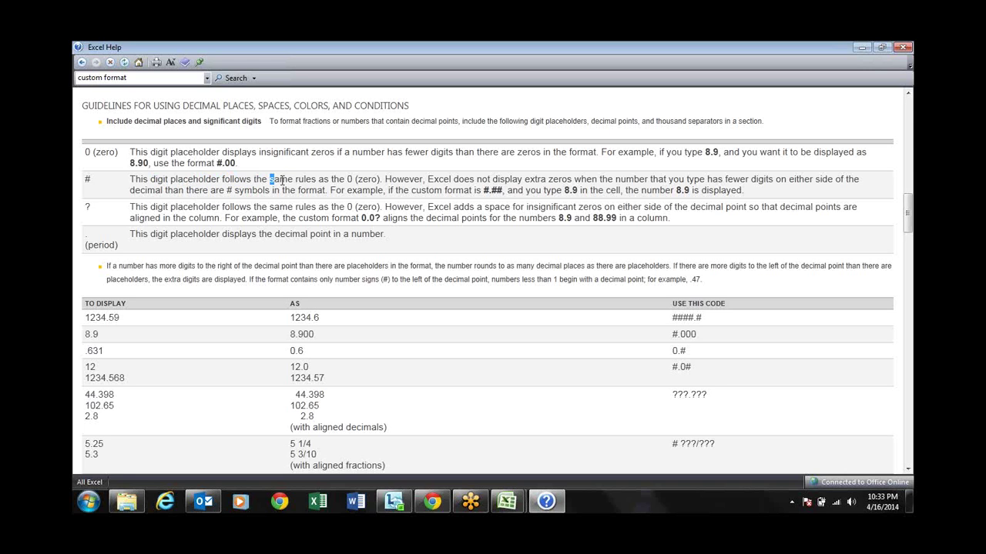
pyautogui.moveTo(428, 178); pyautogui.dragTo(548, 184)
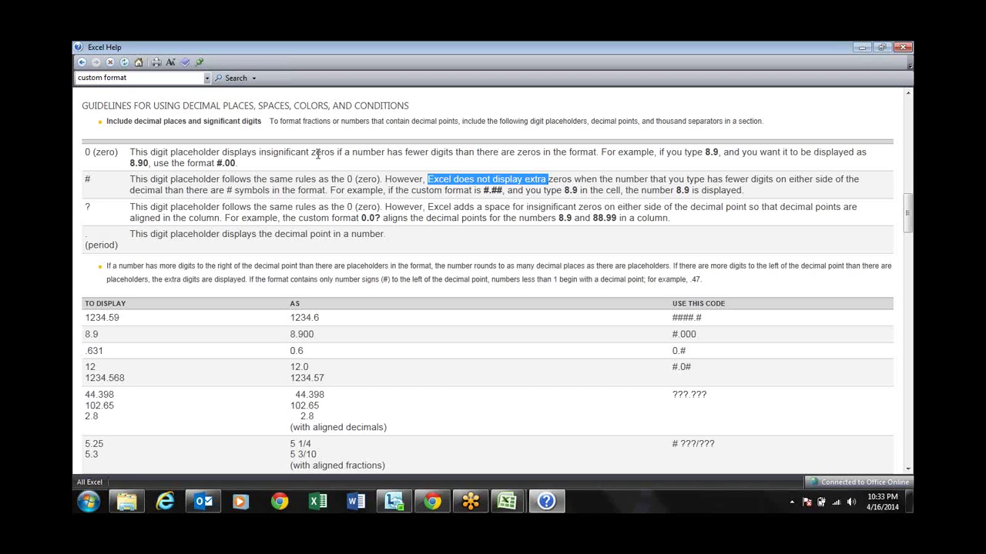
pyautogui.click(207, 159)
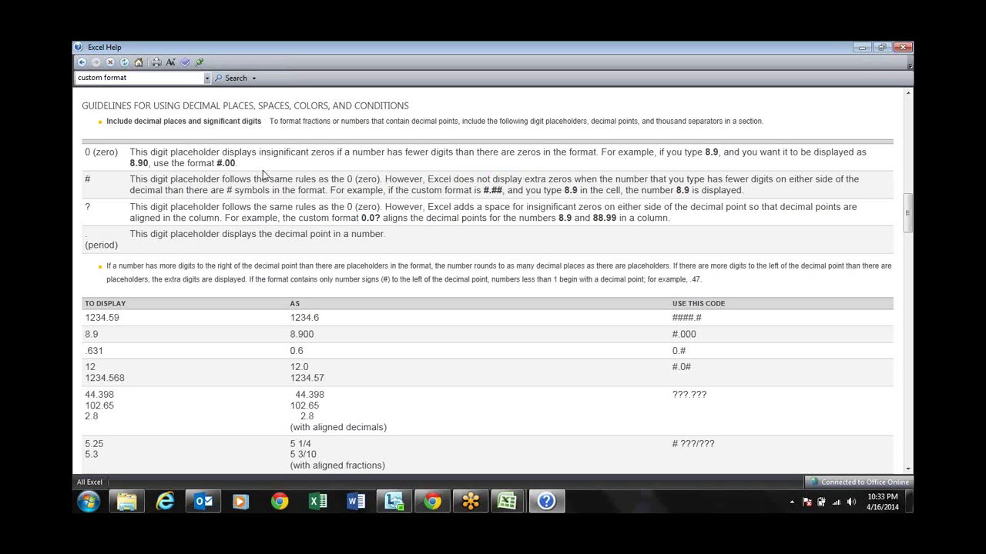
pyautogui.moveTo(279, 190); pyautogui.dragTo(312, 212)
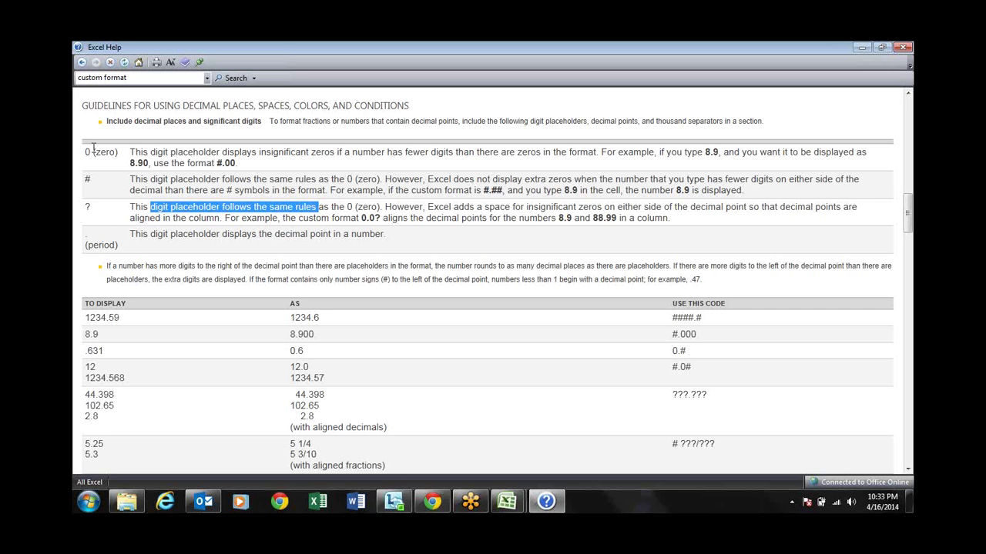
pyautogui.click(89, 206)
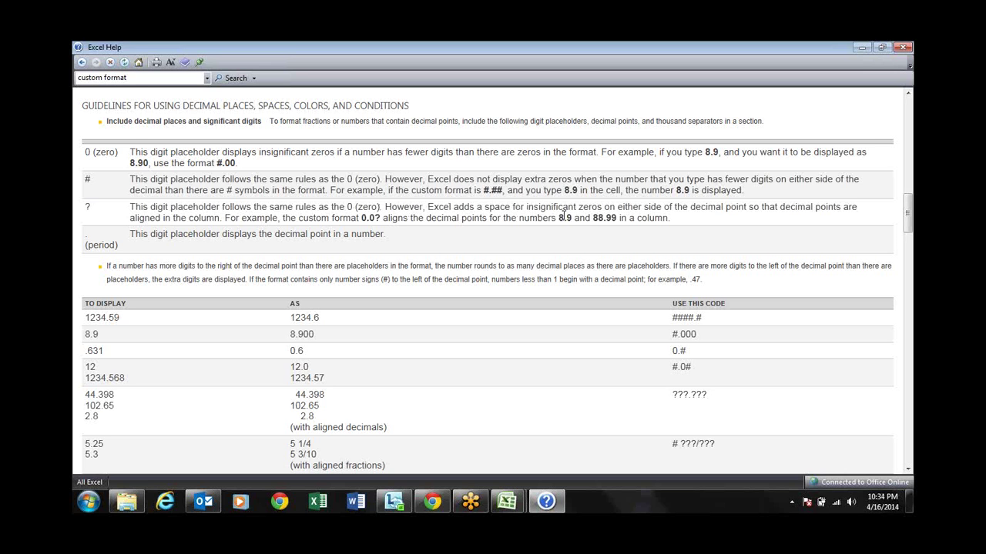
pyautogui.scroll(-1, 565, 217)
pyautogui.scroll(1, 564, 216)
pyautogui.scroll(1, 565, 217)
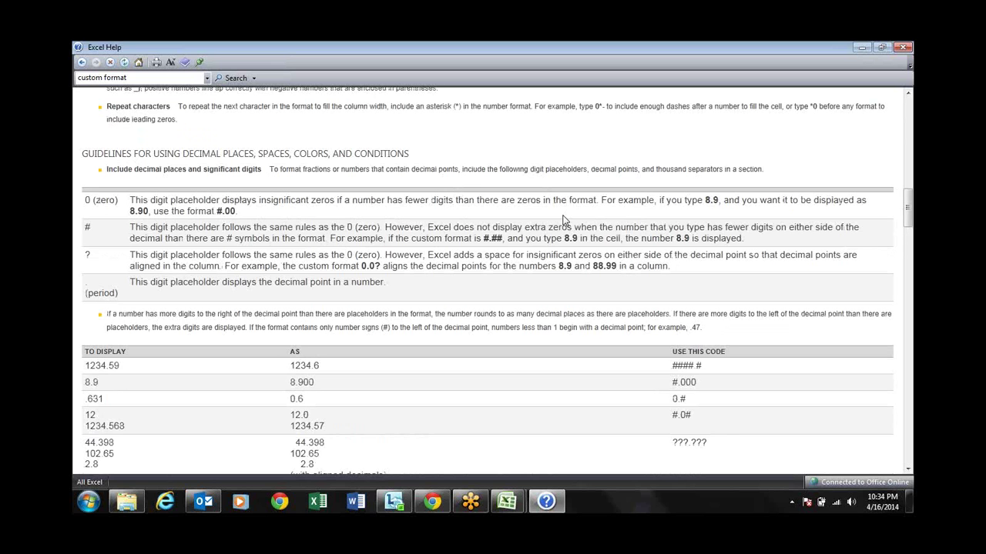
pyautogui.doubleClick(560, 265)
pyautogui.click(605, 258)
# Step: Enter 8.9, 4.56 and 4.564 in E7, E8 and E9, then open Format Cells for that range
pyautogui.hotkey('alt', 'Tab')
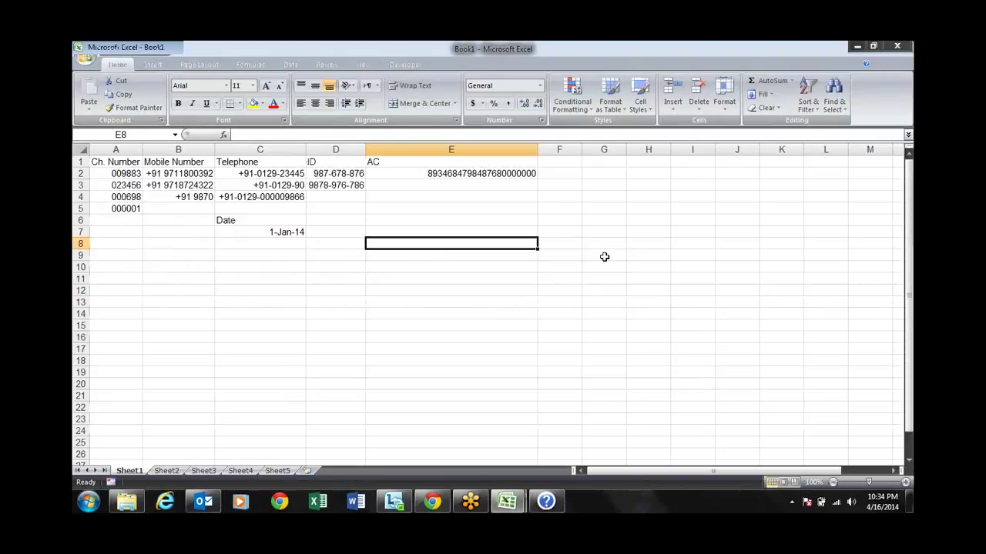
pyautogui.press('Up')
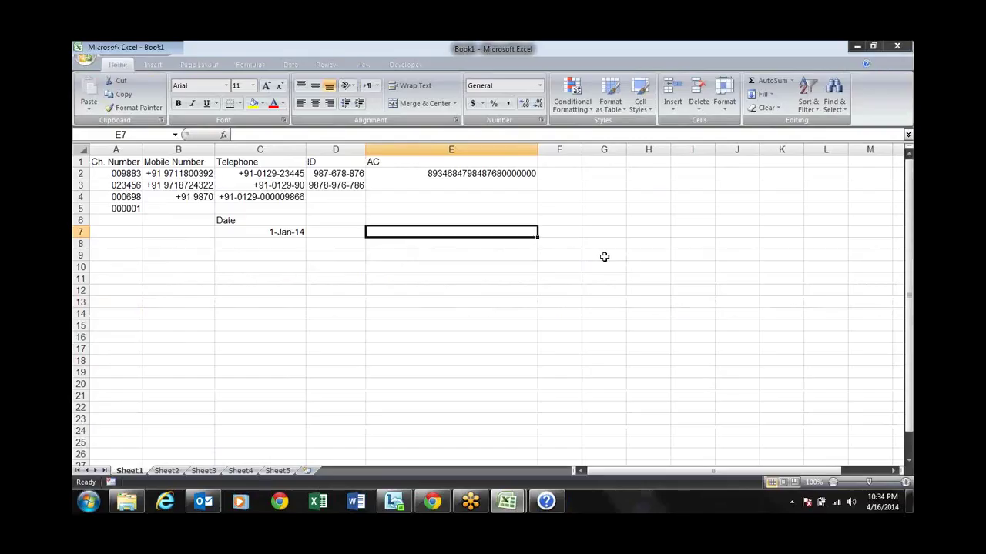
pyautogui.write('8')
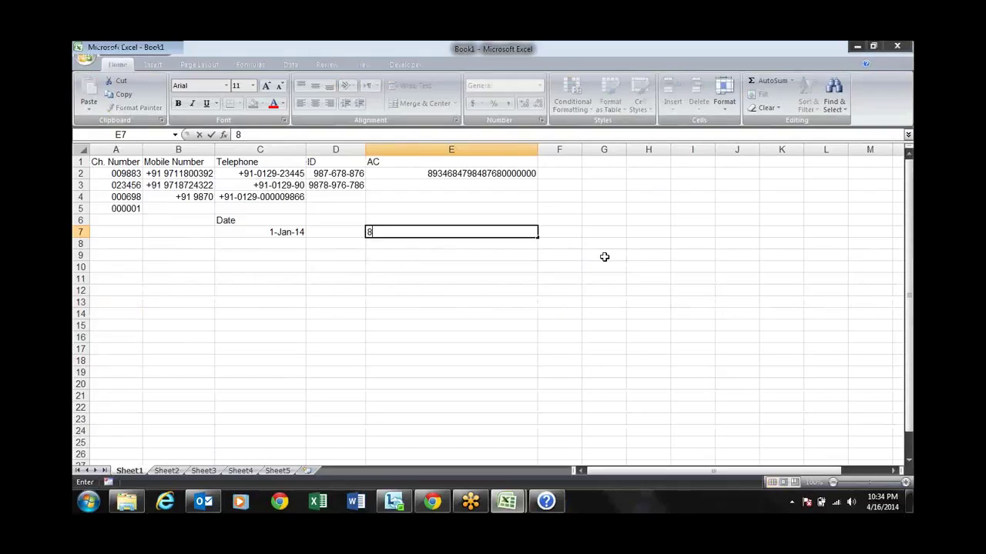
pyautogui.write('.9')
pyautogui.press('Return')
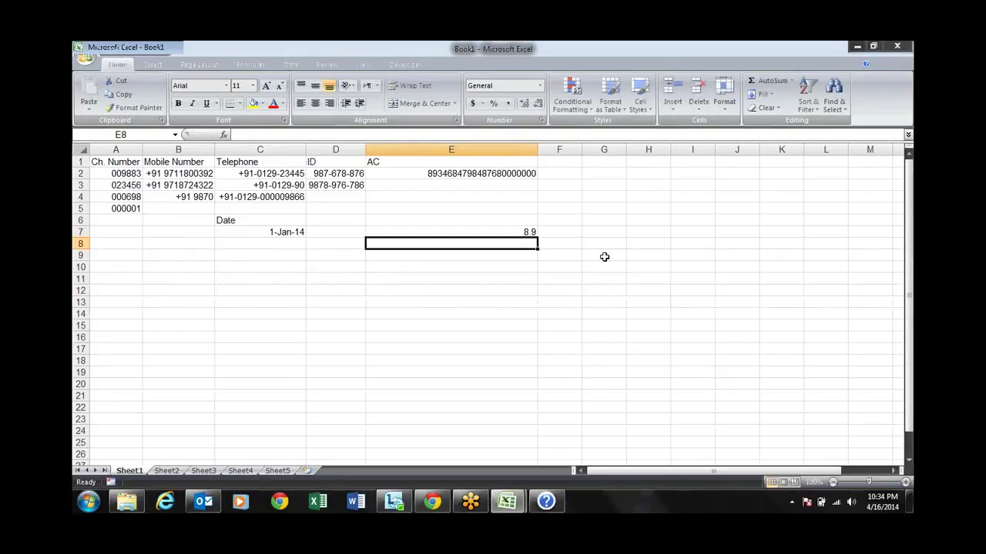
pyautogui.write('4')
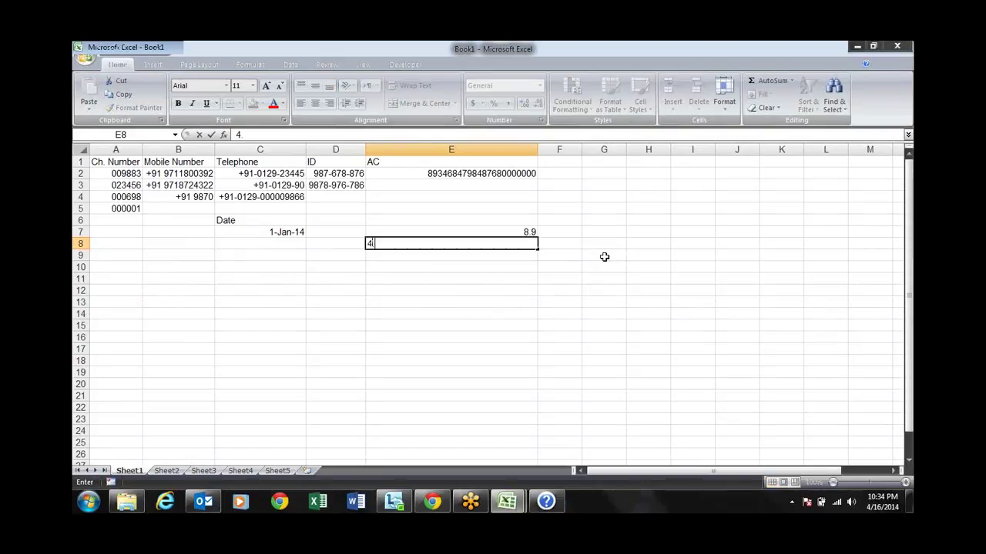
pyautogui.write('.56')
pyautogui.press('Return')
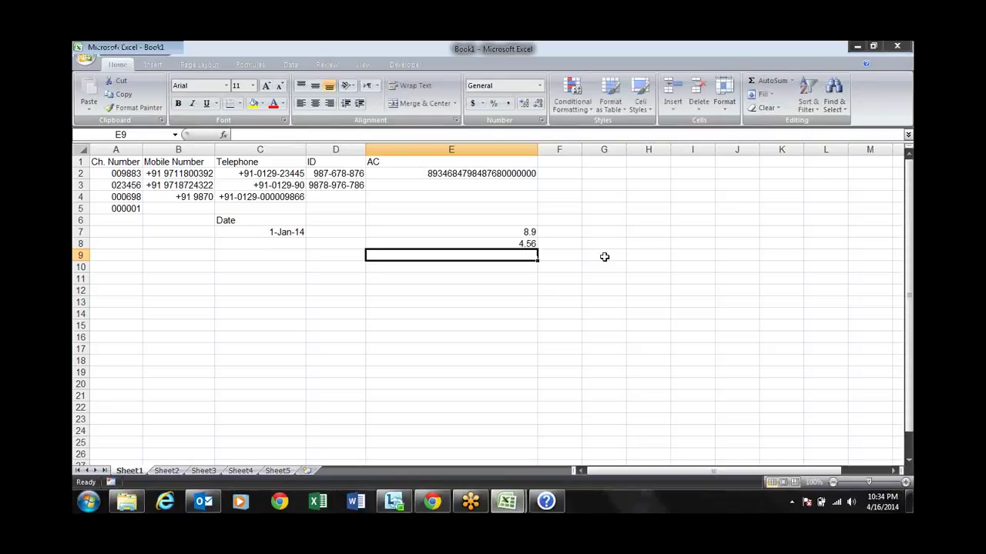
pyautogui.write('4.')
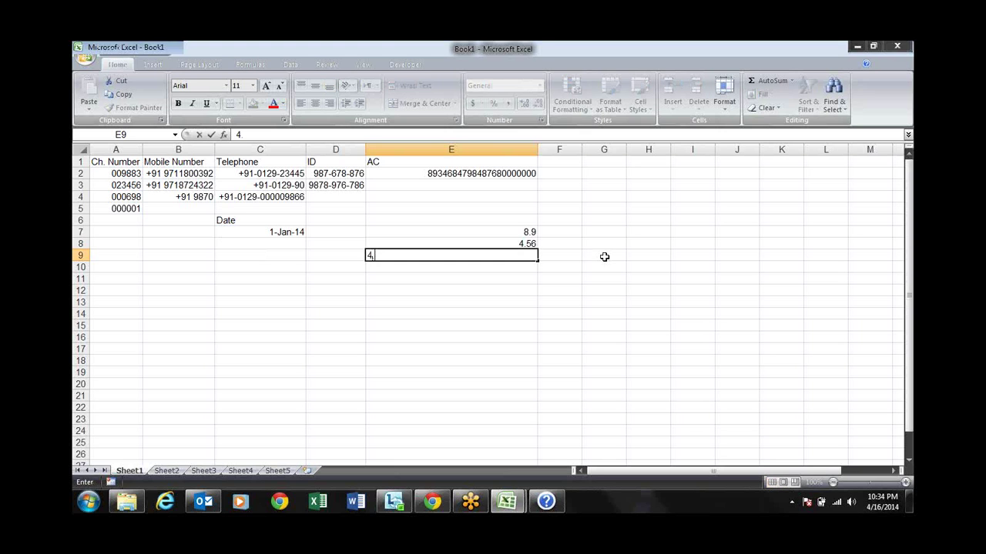
pyautogui.write('564')
pyautogui.press('Return')
pyautogui.press('Up')
pyautogui.press('Up')
pyautogui.press('Up')
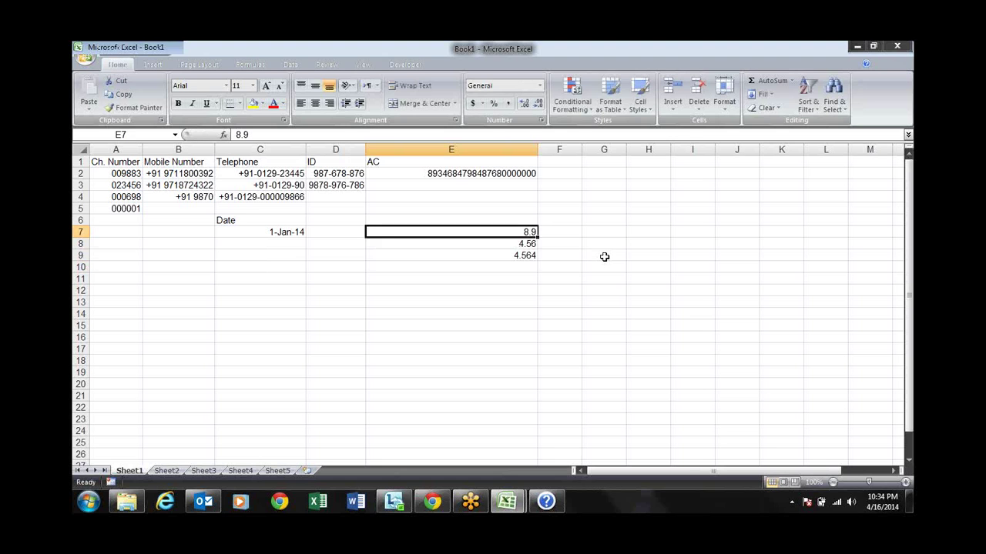
pyautogui.hotkey('shift', 'Down')
pyautogui.hotkey('shift', 'Down')
pyautogui.hotkey('ctrl', '1')
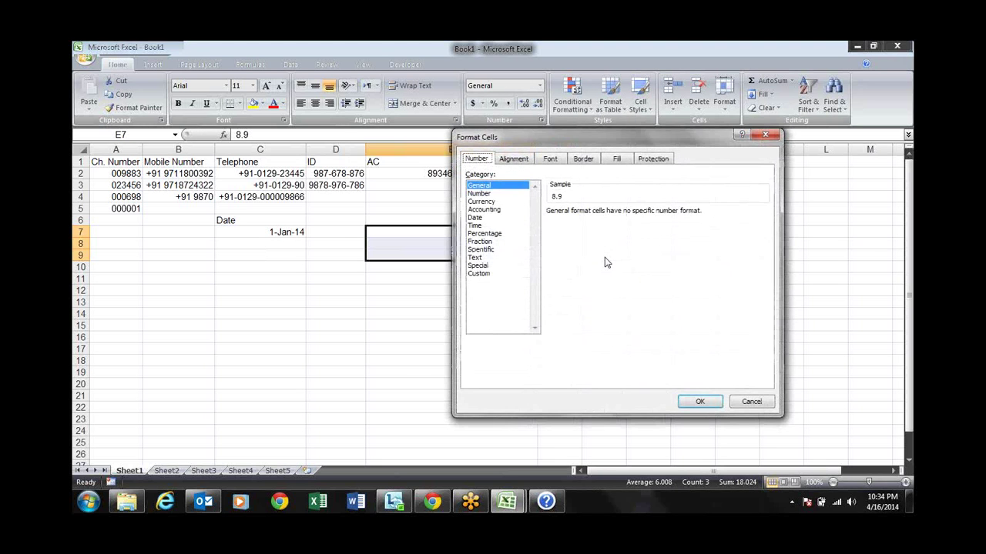
# Step: Choose the Custom category, enter ???.??? as the type, and apply it to E7:E9
pyautogui.click(478, 274)
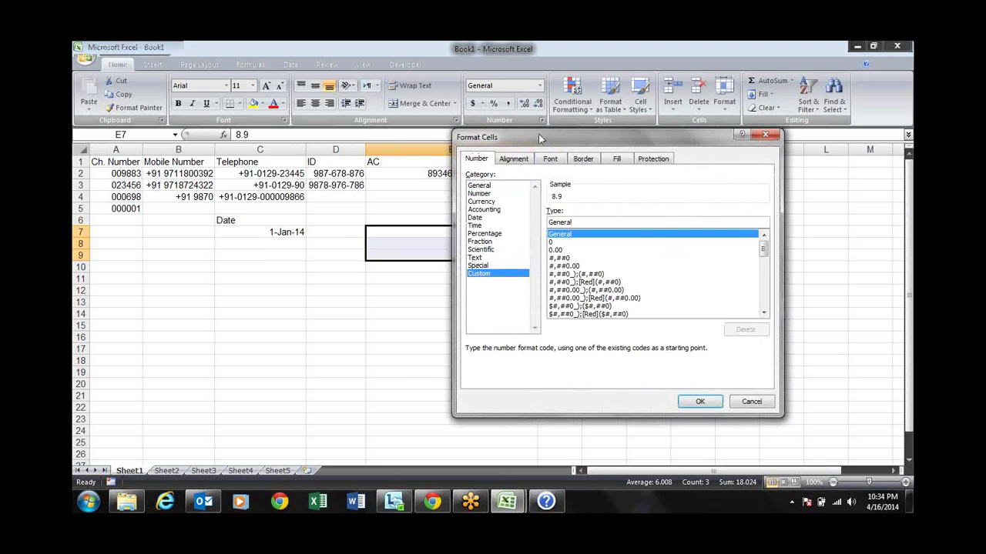
pyautogui.moveTo(538, 136); pyautogui.dragTo(149, 145)
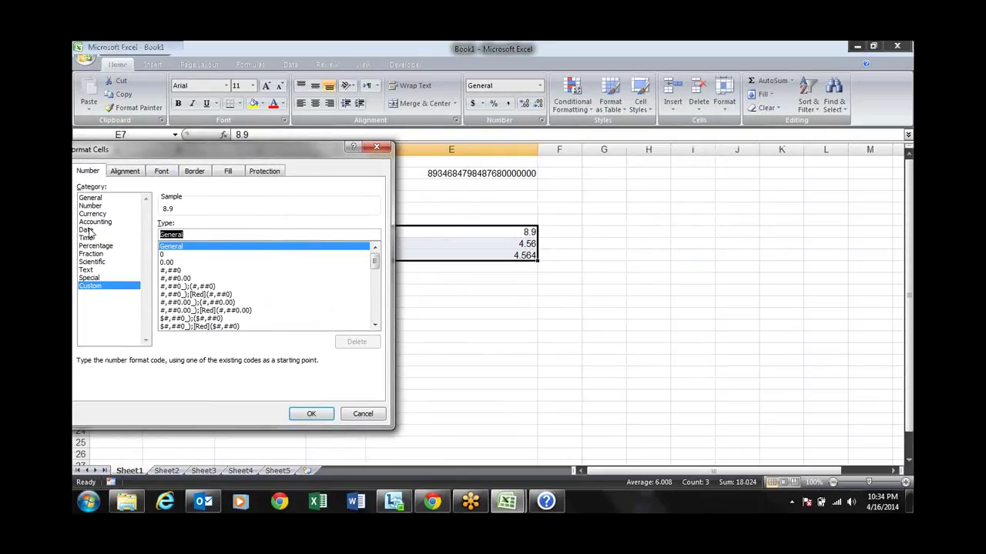
pyautogui.write('???.???')
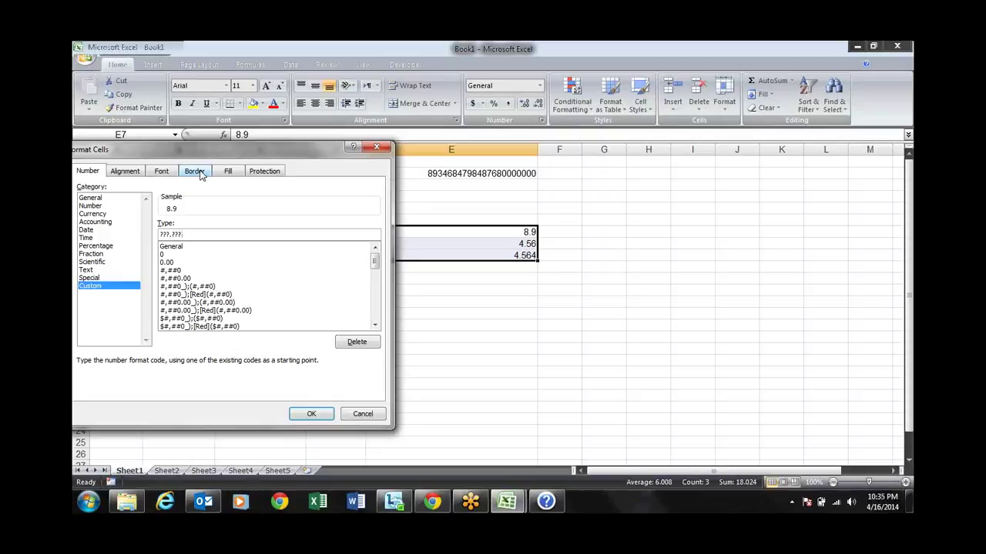
pyautogui.click(311, 414)
pyautogui.click(606, 287)
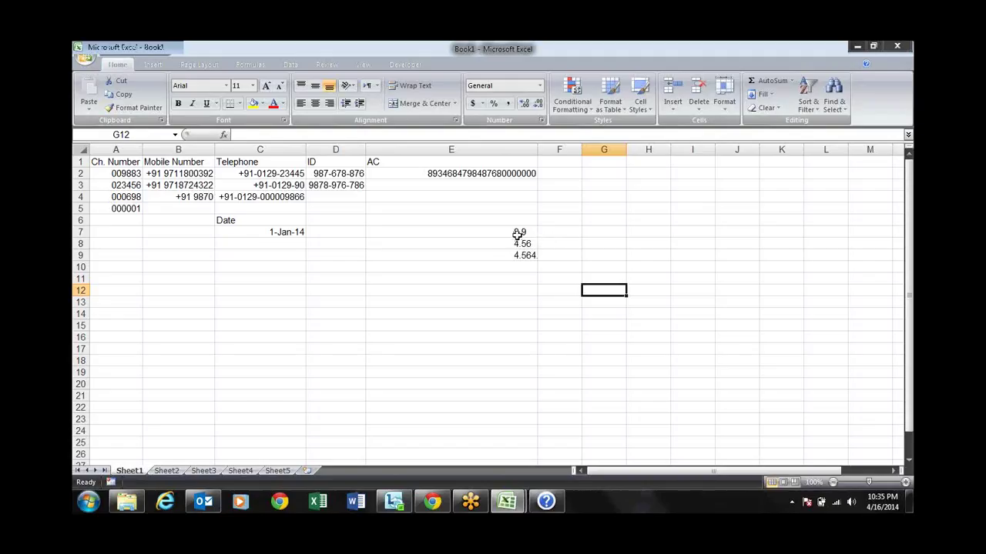
# Step: Change E7 to 1248.9 and E8 to 234.56
pyautogui.doubleClick(516, 232)
pyautogui.write('124')
pyautogui.press('Return')
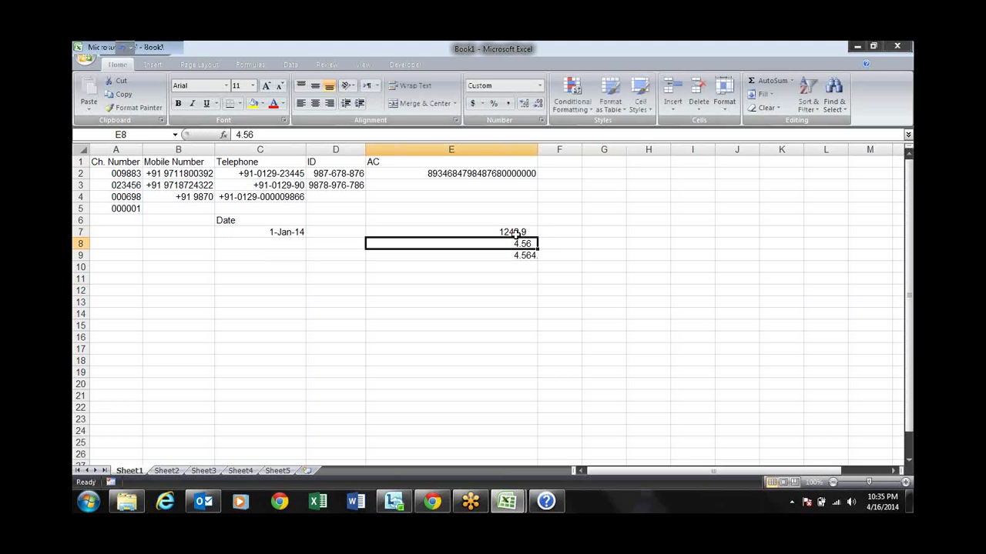
pyautogui.press('F2')
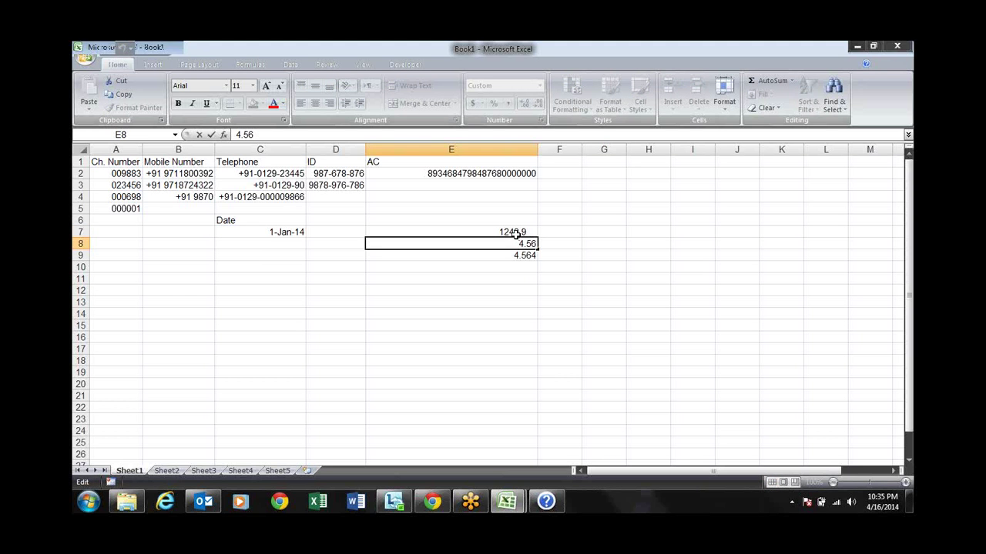
pyautogui.write('23')
pyautogui.press('Return')
pyautogui.press('Return')
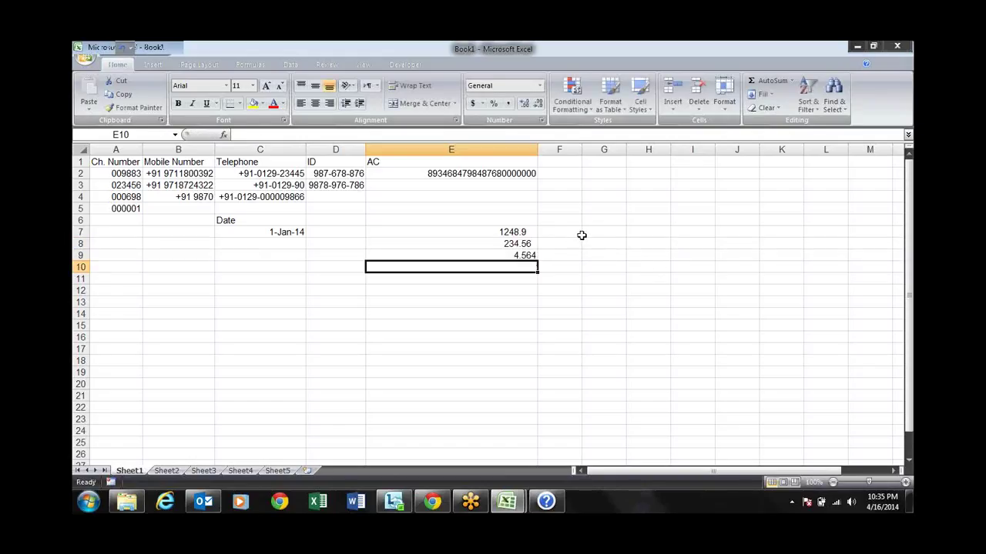
# Step: Step through the column E values to check their alignment, then return to the Help page
pyautogui.press('Up')
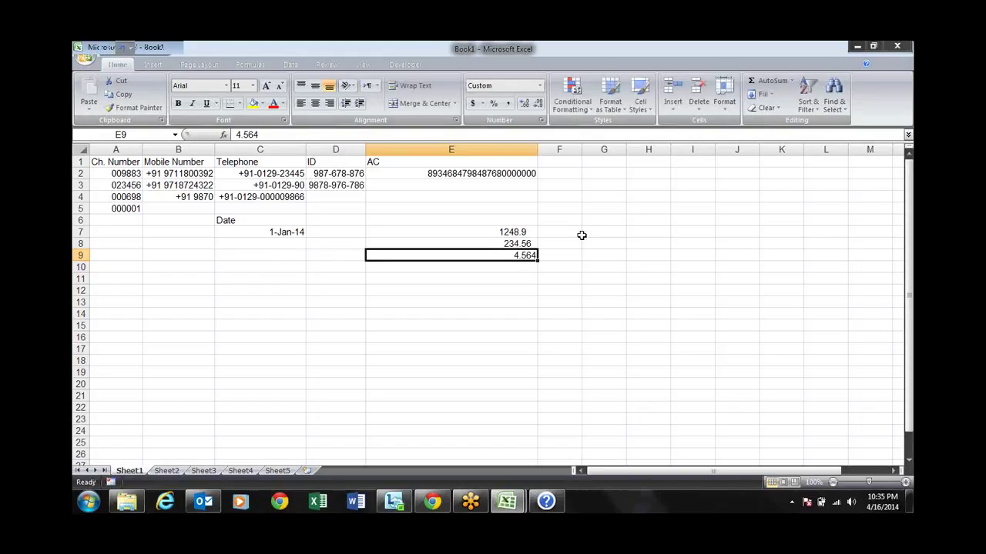
pyautogui.press('Up')
pyautogui.press('Up')
pyautogui.press('Up')
pyautogui.press('Down')
pyautogui.press('Down')
pyautogui.press('Down')
pyautogui.press('Up')
pyautogui.press('Up')
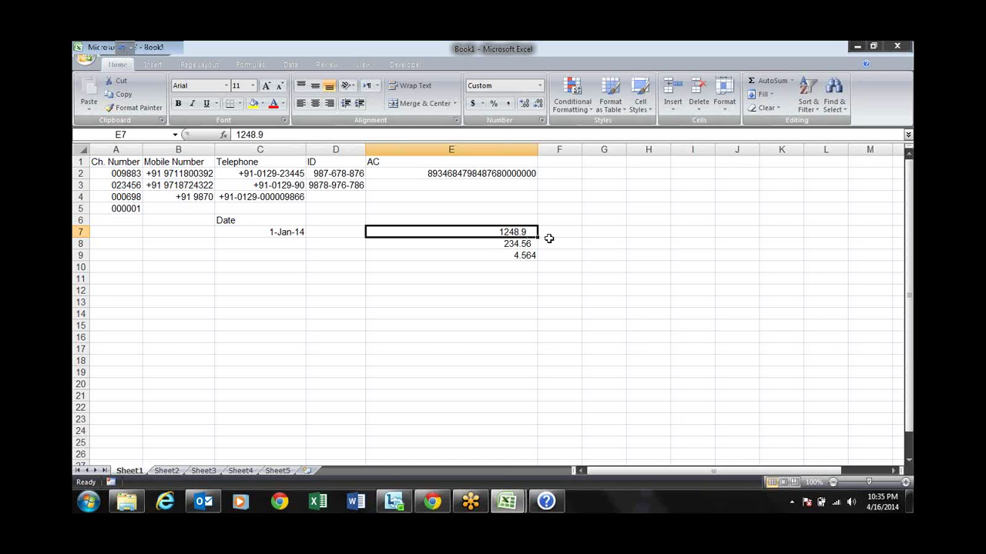
pyautogui.hotkey('alt', 'Tab')
pyautogui.scroll(-2, 550, 239)
pyautogui.scroll(-2, 550, 239)
pyautogui.scroll(-1, 550, 239)
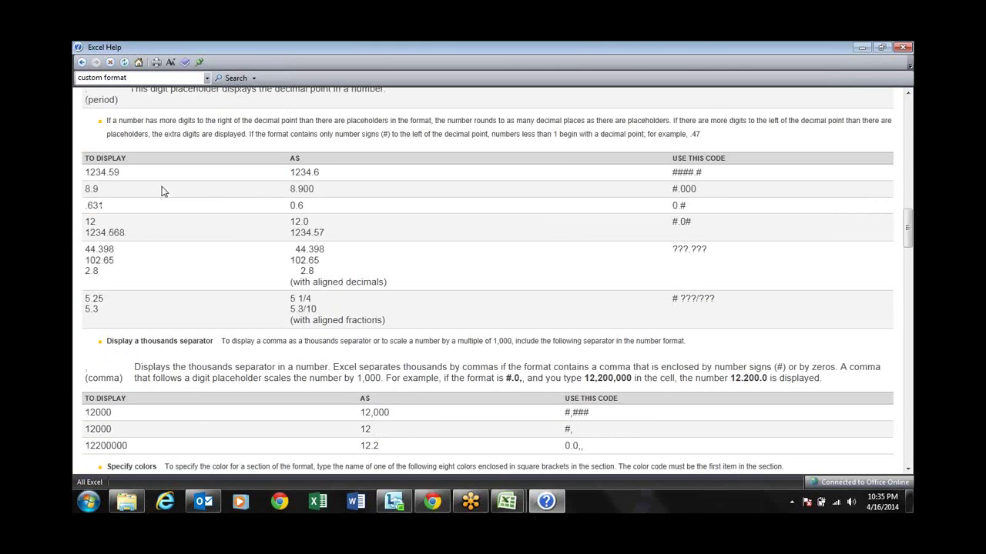
pyautogui.moveTo(85, 174); pyautogui.dragTo(132, 182)
pyautogui.moveTo(290, 174); pyautogui.dragTo(319, 176)
pyautogui.moveTo(671, 174); pyautogui.dragTo(722, 177)
pyautogui.hotkey('alt', 'Tab')
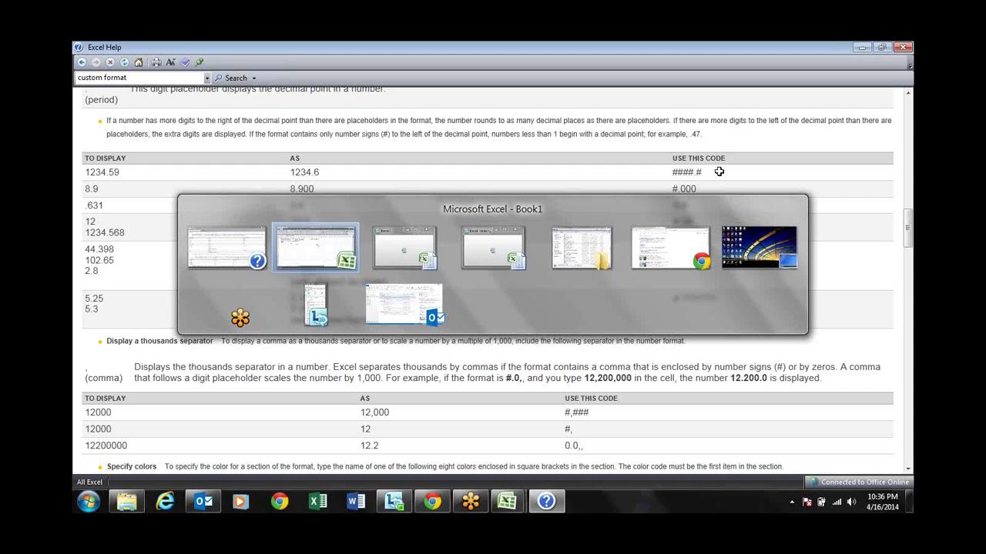
pyautogui.press('Down')
pyautogui.press('Down')
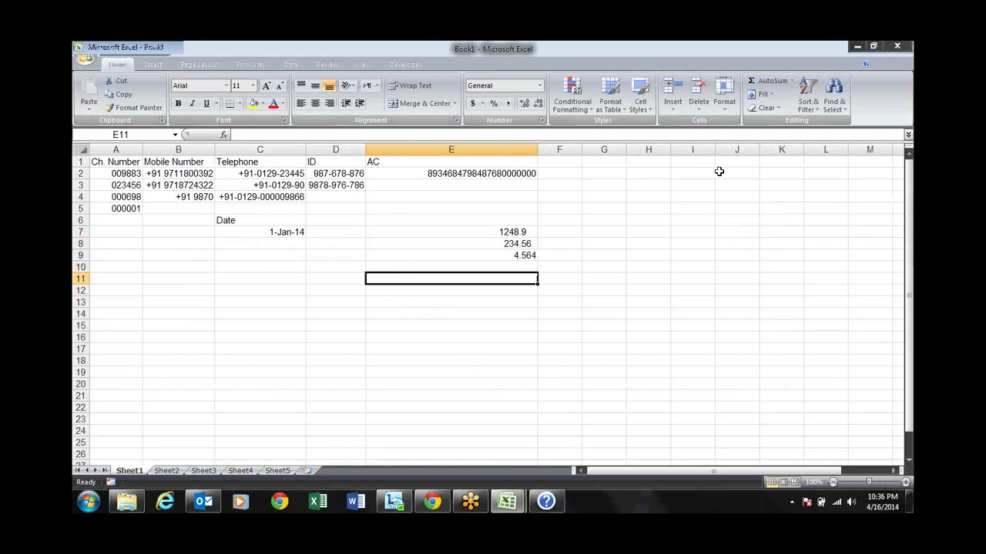
pyautogui.hotkey('alt', 'Tab')
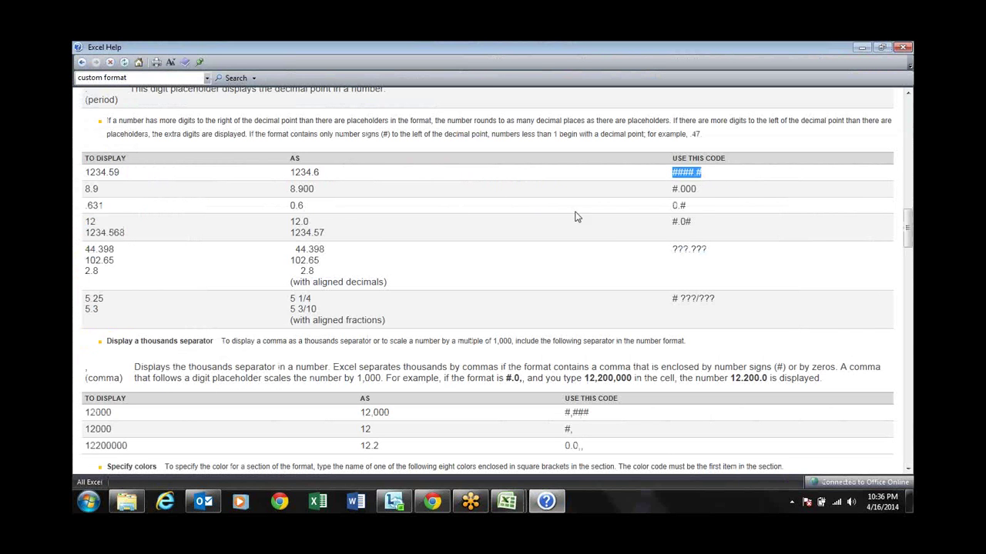
pyautogui.click(697, 191)
pyautogui.doubleClick(91, 189)
pyautogui.click(285, 192)
pyautogui.moveTo(671, 189)
pyautogui.mouseDown()
pyautogui.moveTo(707, 195)
pyautogui.moveTo(682, 193)
pyautogui.mouseUp()
pyautogui.moveTo(299, 189); pyautogui.dragTo(316, 192)
pyautogui.moveTo(685, 206); pyautogui.dragTo(696, 209)
pyautogui.click(697, 209)
pyautogui.doubleClick(682, 206)
pyautogui.click(704, 209)
pyautogui.click(378, 231)
pyautogui.moveTo(685, 222); pyautogui.dragTo(702, 225)
pyautogui.moveTo(108, 232); pyautogui.dragTo(125, 232)
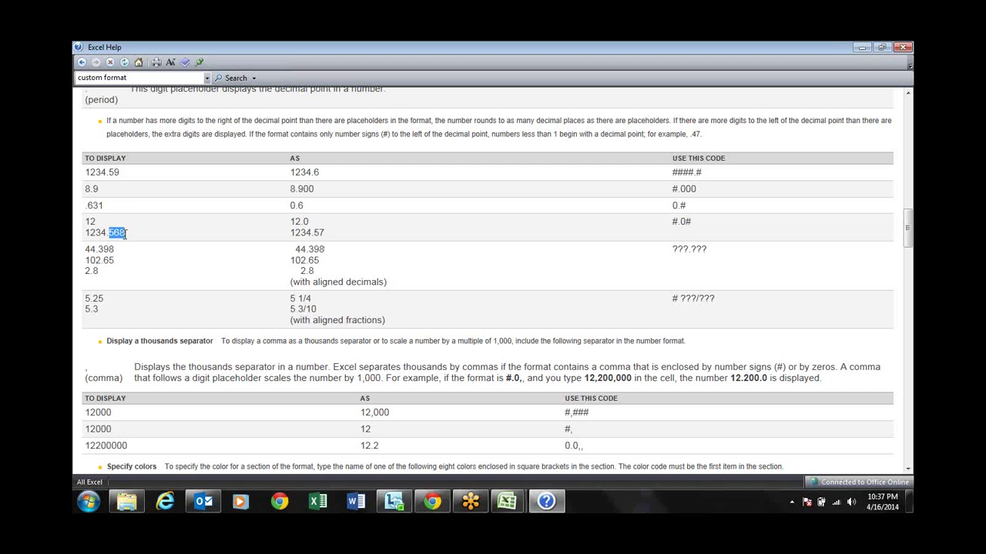
pyautogui.moveTo(691, 221); pyautogui.dragTo(680, 222)
pyautogui.click(291, 255)
pyautogui.keyDown('shift'); pyautogui.click(706, 253); pyautogui.keyUp('shift')
pyautogui.click(713, 260)
pyautogui.moveTo(672, 303)
pyautogui.mouseDown()
pyautogui.moveTo(693, 306)
pyautogui.moveTo(671, 298)
pyautogui.mouseUp()
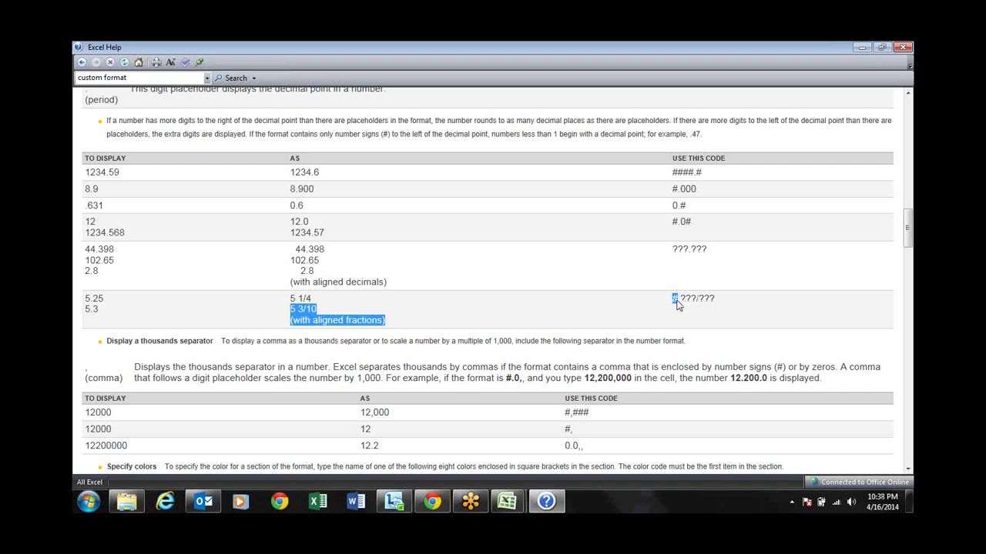
pyautogui.click(677, 302)
pyautogui.moveTo(677, 302); pyautogui.dragTo(682, 305)
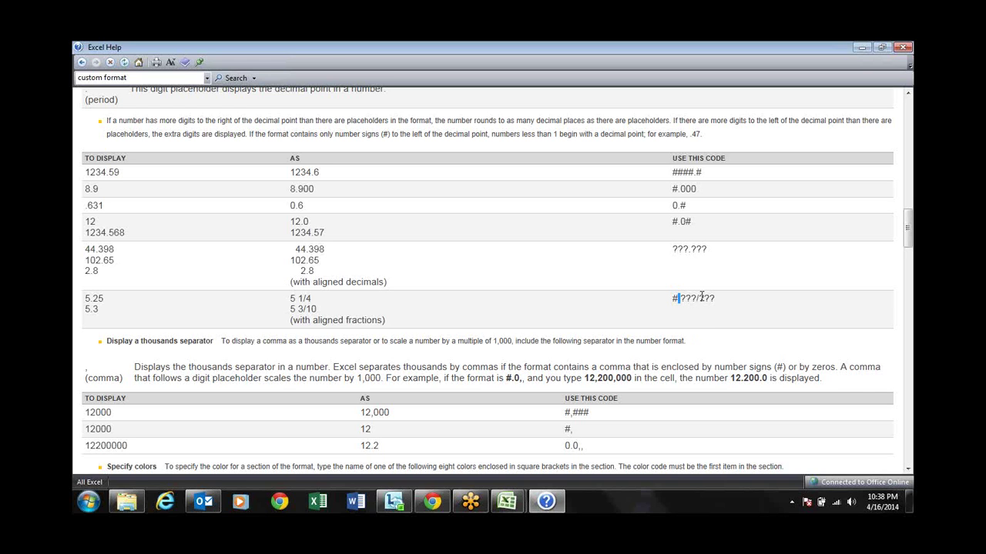
pyautogui.click(698, 298)
pyautogui.click(308, 294)
# Step: Scroll to the thousands-separator table and highlight the #,### code and the 12,000 example
pyautogui.scroll(-1, 463, 453)
pyautogui.scroll(-2, 463, 452)
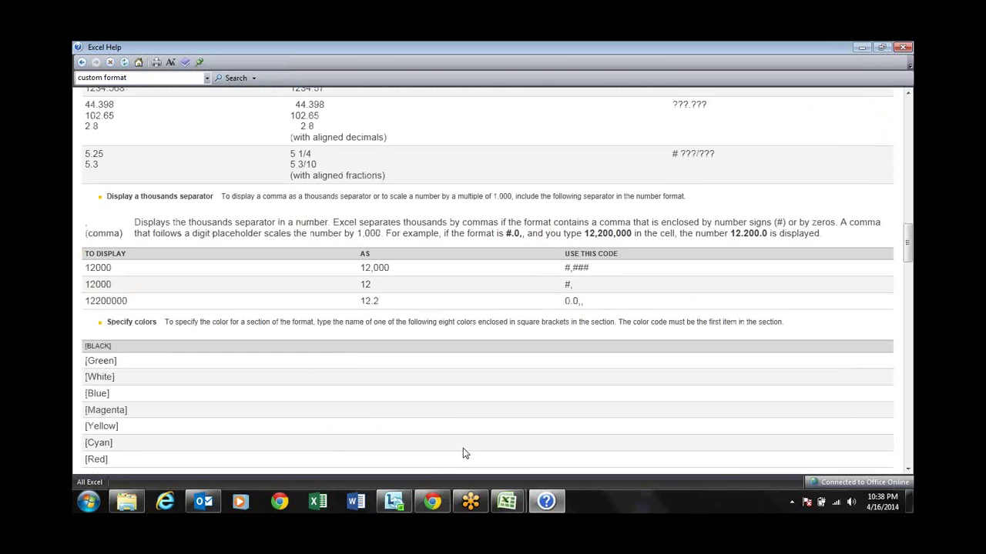
pyautogui.scroll(-1, 463, 452)
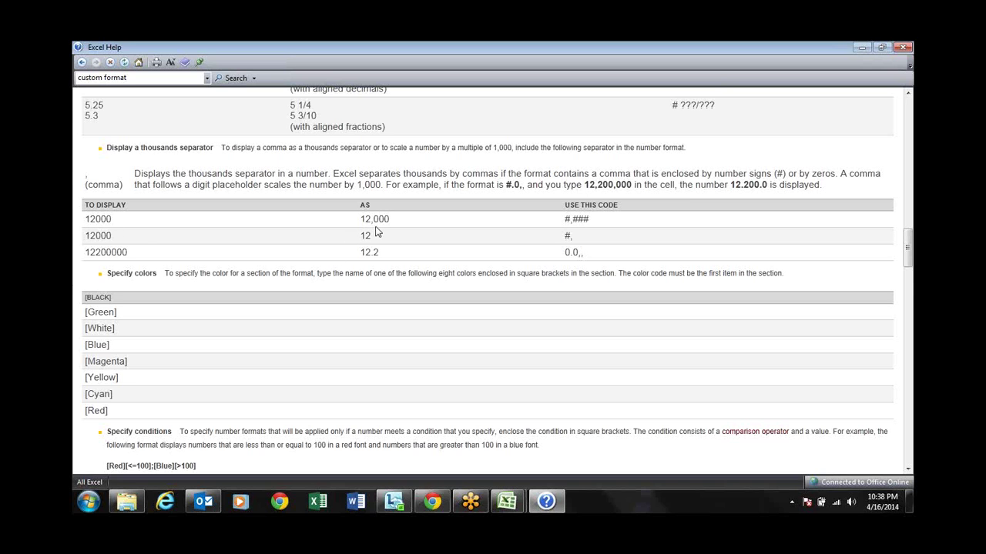
pyautogui.moveTo(374, 225); pyautogui.dragTo(370, 225)
pyautogui.doubleClick(570, 222)
pyautogui.click(570, 231)
pyautogui.moveTo(577, 220); pyautogui.dragTo(592, 234)
pyautogui.moveTo(374, 219); pyautogui.dragTo(394, 222)
pyautogui.click(369, 223)
pyautogui.moveTo(371, 220); pyautogui.dragTo(360, 220)
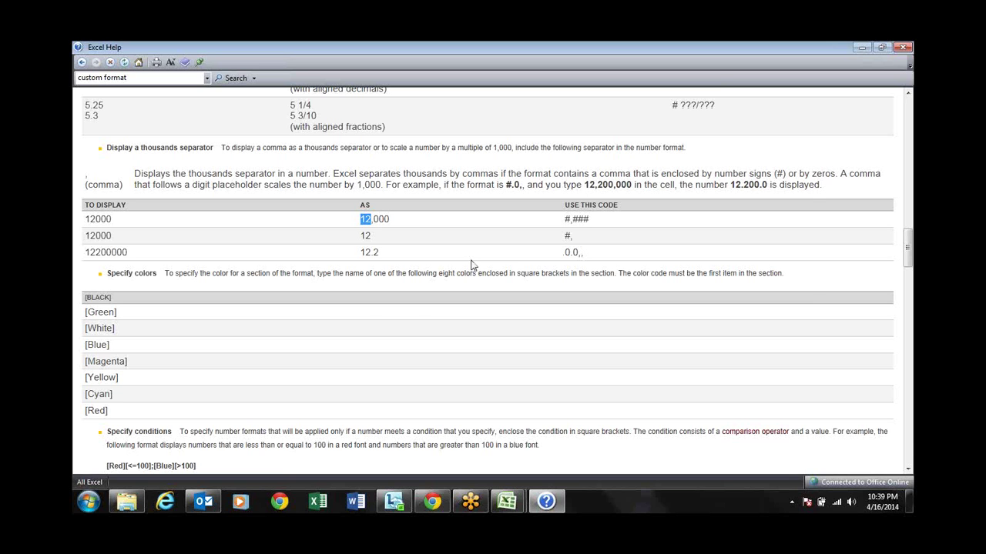
# Step: Switch from the Excel Help custom format page back to the Book1 workbook
pyautogui.hotkey('alt', 'Tab')
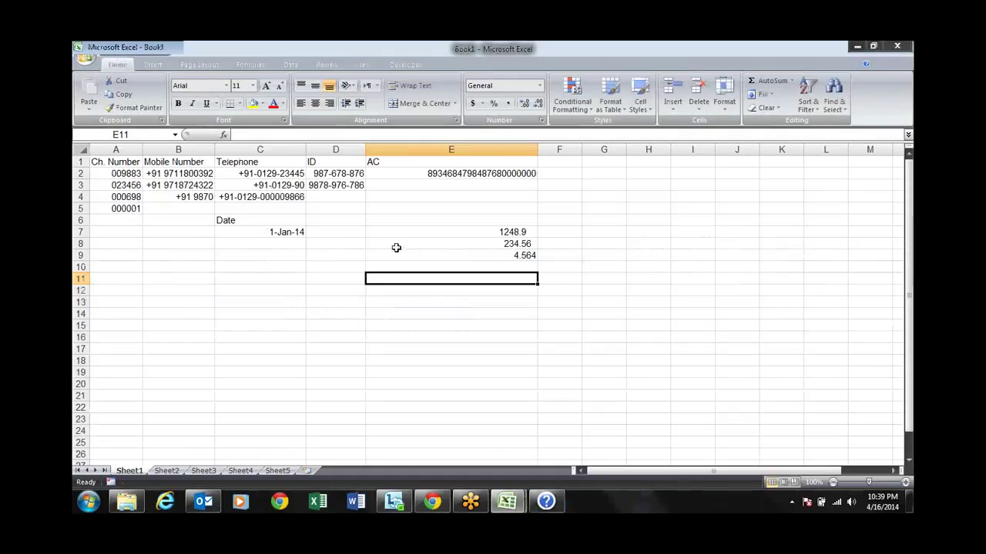
# Step: Enter 12000.59 in cell C10 under Telephone
pyautogui.click(259, 271)
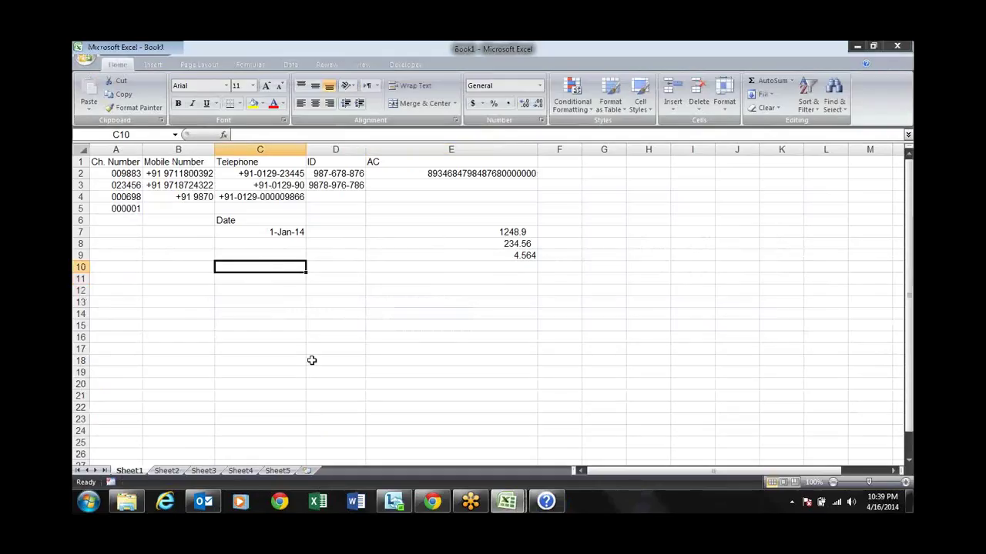
pyautogui.write('12')
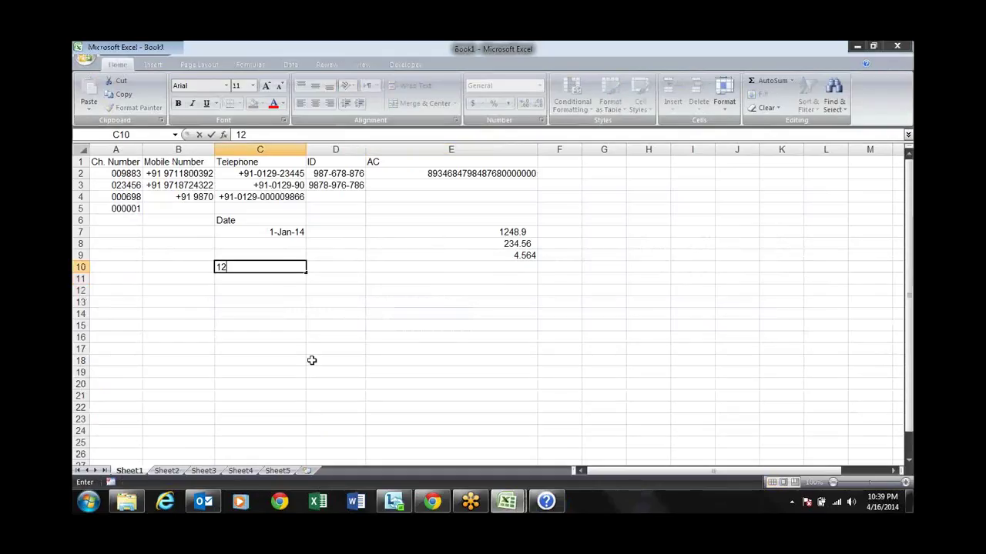
pyautogui.write('000.')
pyautogui.write('5')
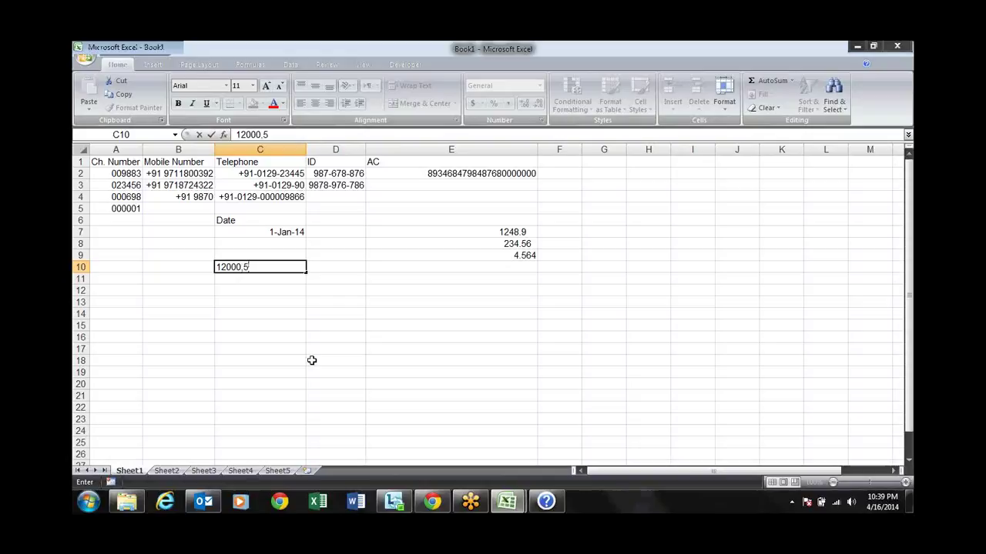
pyautogui.write('9')
pyautogui.press('Return')
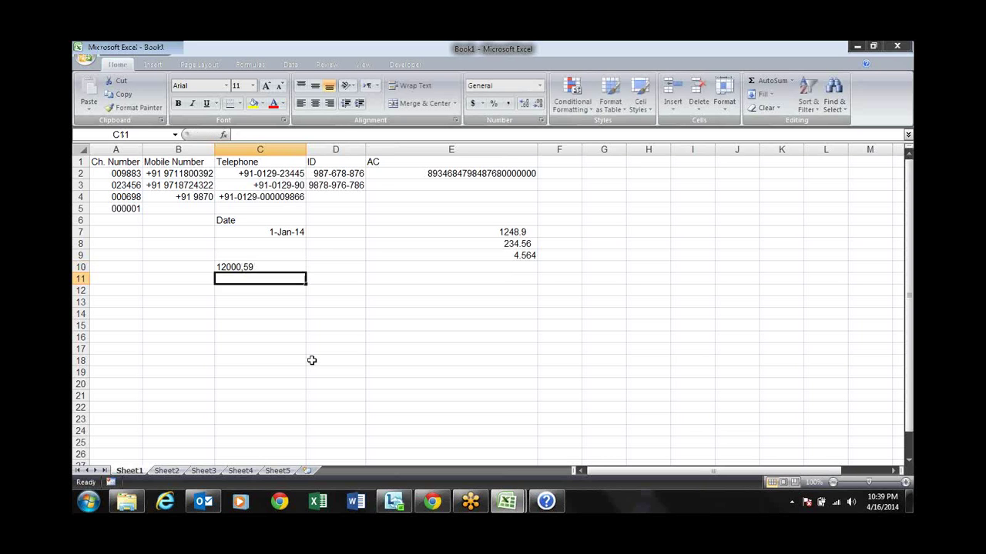
# Step: Fix C10's comma to a decimal point so it is a number, and open Format Cells
pyautogui.press('Up')
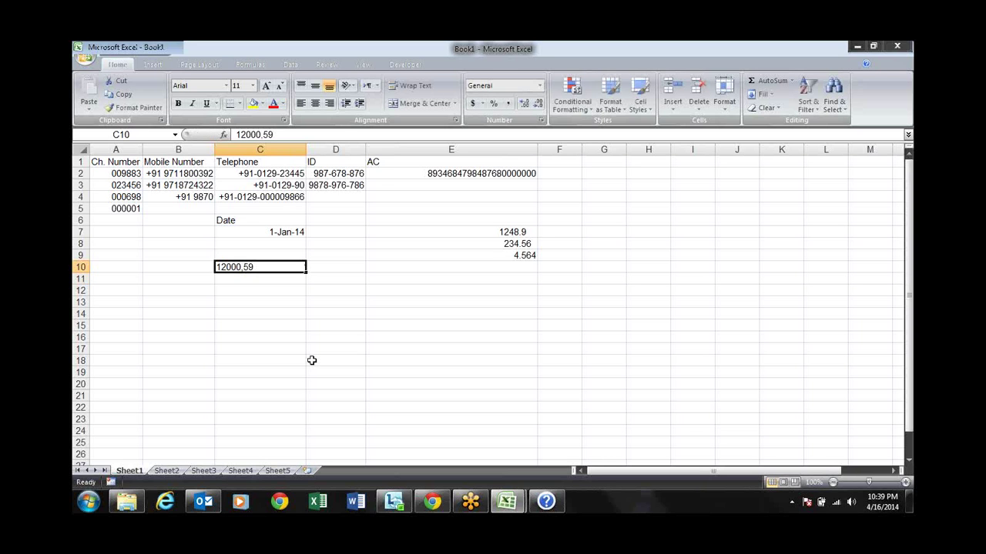
pyautogui.press('F2')
pyautogui.press('BackSpace')
pyautogui.write('.')
pyautogui.press('Return')
pyautogui.press('Up')
pyautogui.press('Down')
pyautogui.press('Down')
pyautogui.press('Up')
pyautogui.press('Up')
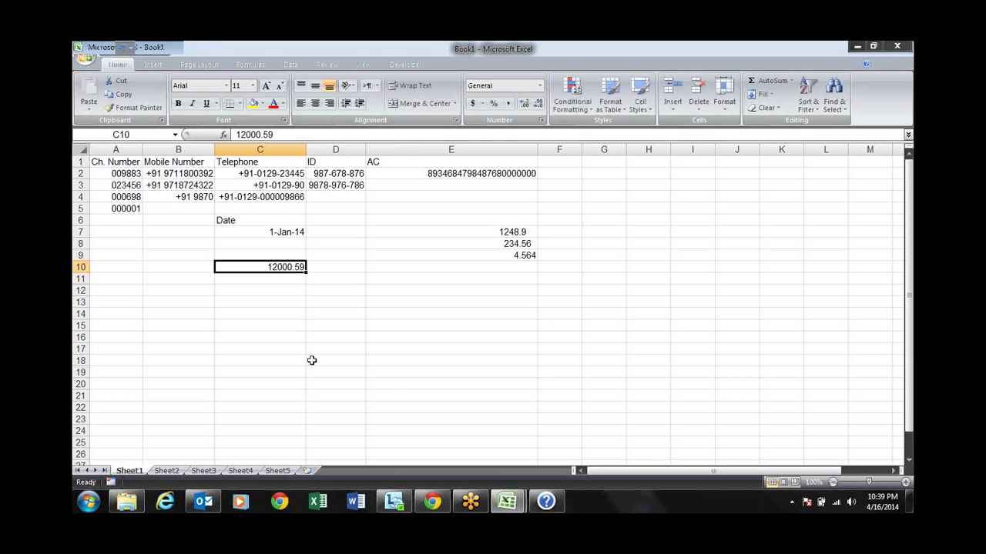
pyautogui.hotkey('ctrl', '1')
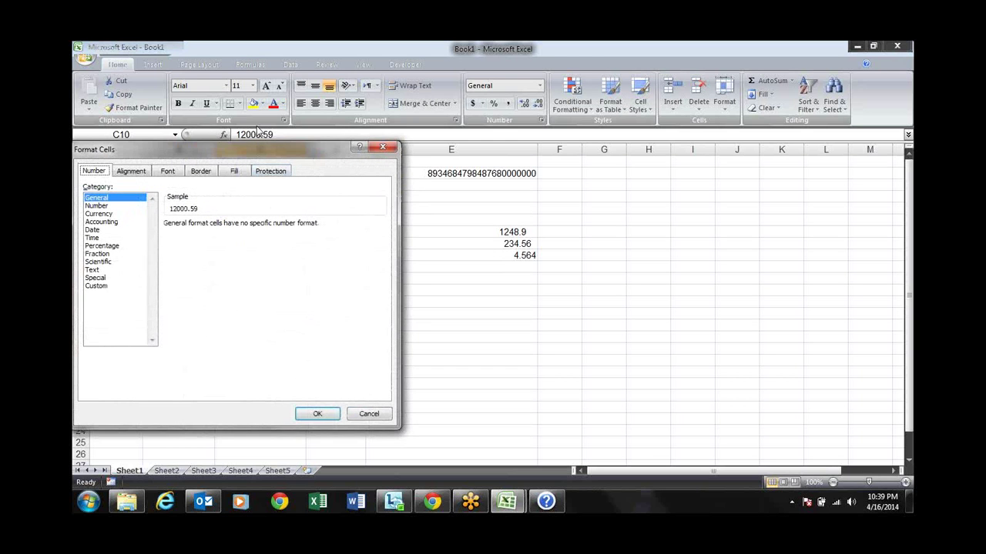
# Step: Choose the Custom category and begin a digit-placeholder format code for C10
pyautogui.moveTo(234, 143); pyautogui.dragTo(592, 117)
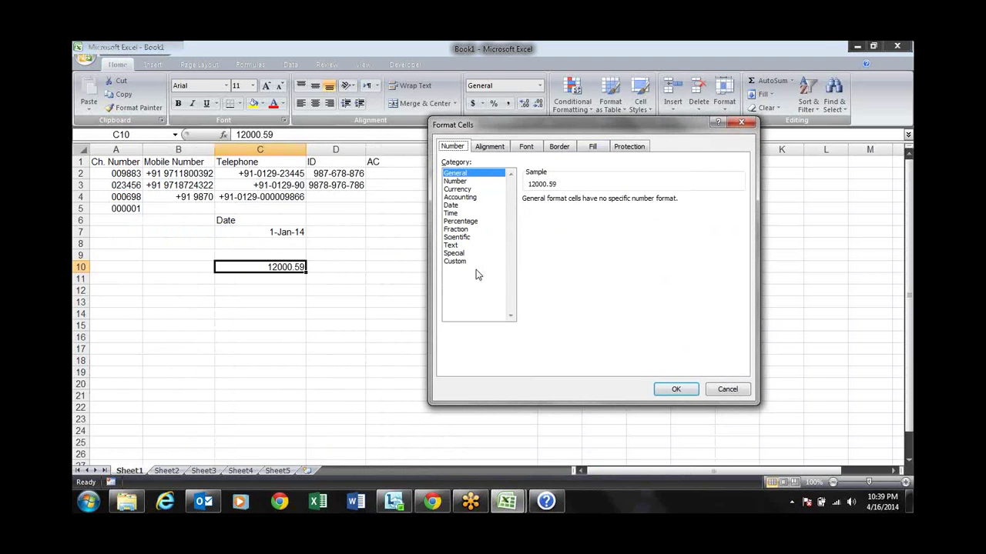
pyautogui.click(454, 262)
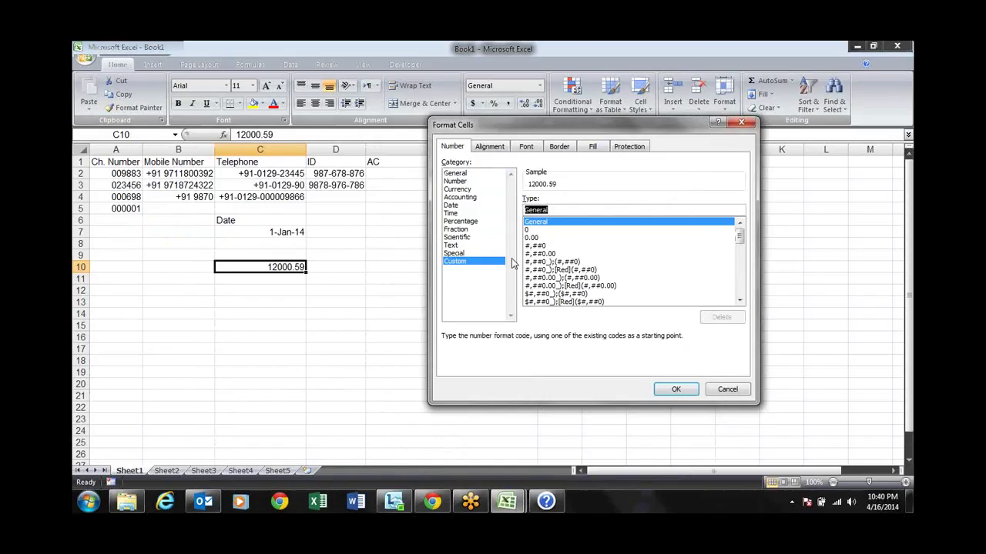
pyautogui.write('##')
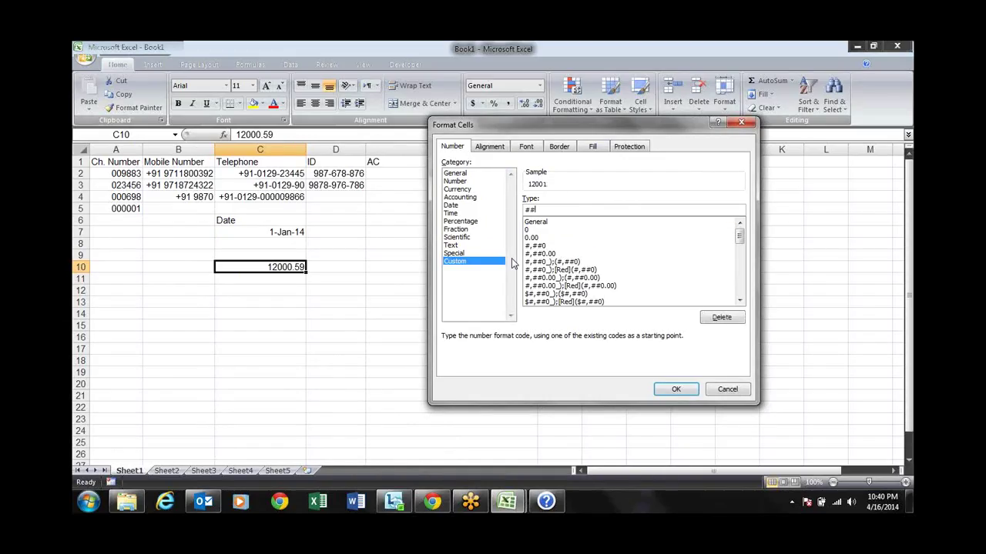
pyautogui.write('.')
pyautogui.write('###')
pyautogui.write(' ,')
pyautogui.write('#')
pyautogui.write('#')
pyautogui.press('BackSpace')
pyautogui.press('BackSpace')
pyautogui.press('BackSpace')
pyautogui.write(',')
pyautogui.write('##')
pyautogui.press('BackSpace')
pyautogui.press('BackSpace')
pyautogui.write('.')
pyautogui.press('BackSpace')
# Step: Finish the code as #####\,59"Paise" and apply it to C10
pyautogui.write('59"')
pyautogui.write('Paise')
pyautogui.write('"')
pyautogui.click(536, 209)
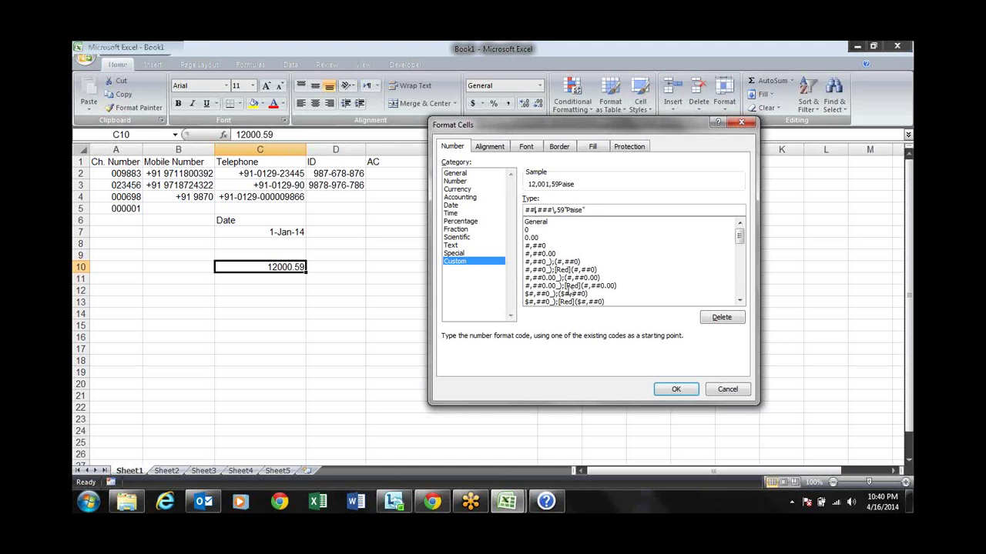
pyautogui.press('Delete')
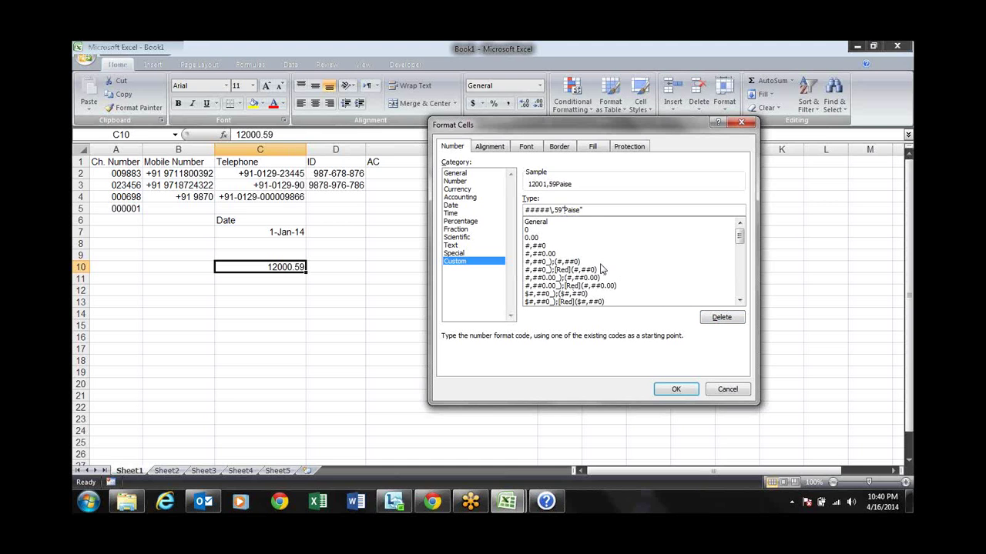
pyautogui.press('Return')
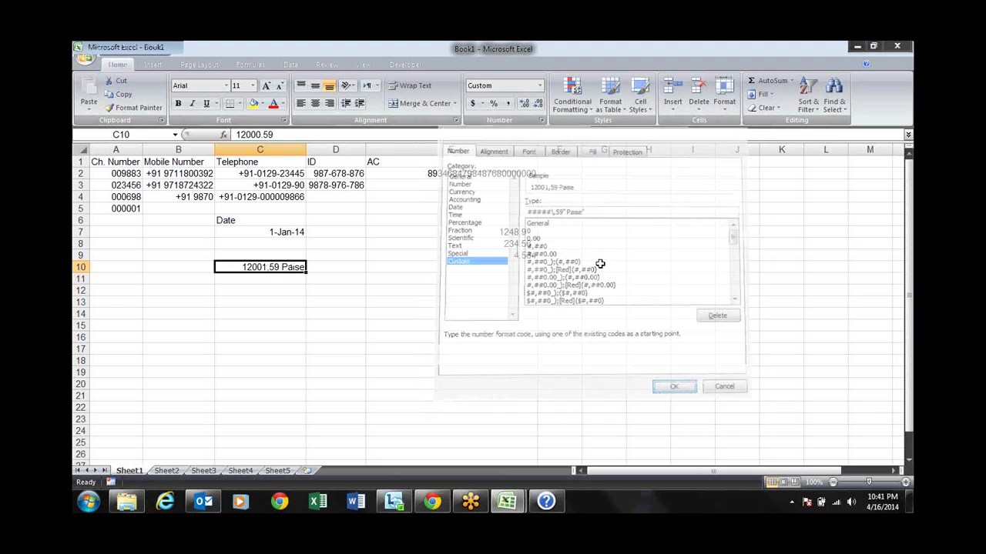
pyautogui.press('Return')
pyautogui.press('Return')
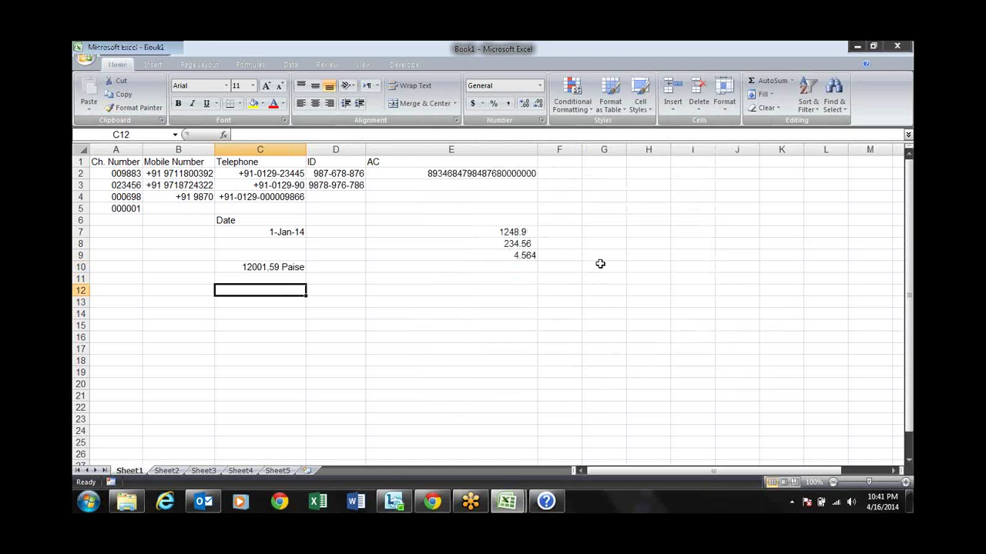
# Step: Return to C10 and undo its custom Paise format
pyautogui.press('Up')
pyautogui.press('Up')
pyautogui.press('F2')
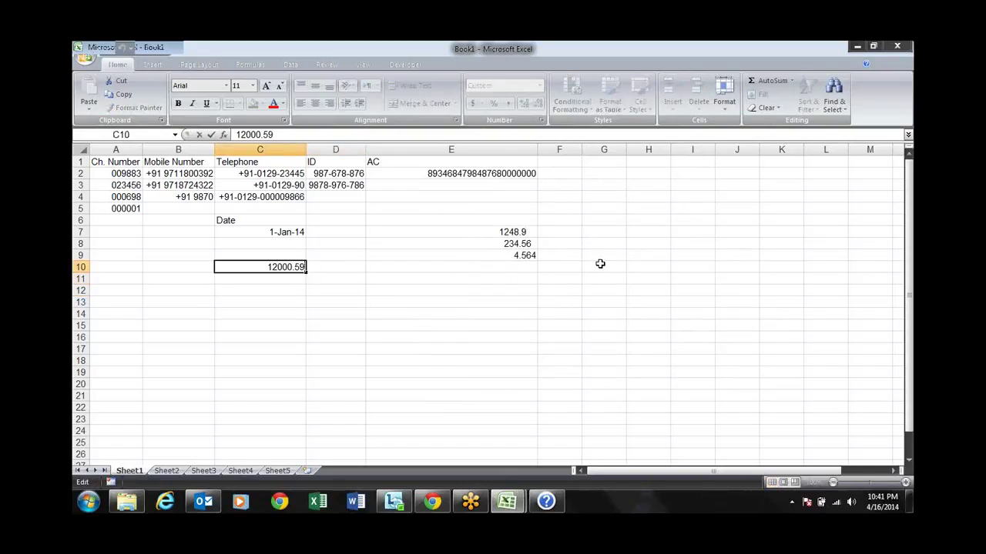
pyautogui.press('Return')
pyautogui.press('Up')
pyautogui.press('F2')
pyautogui.press('Return')
pyautogui.press('Up')
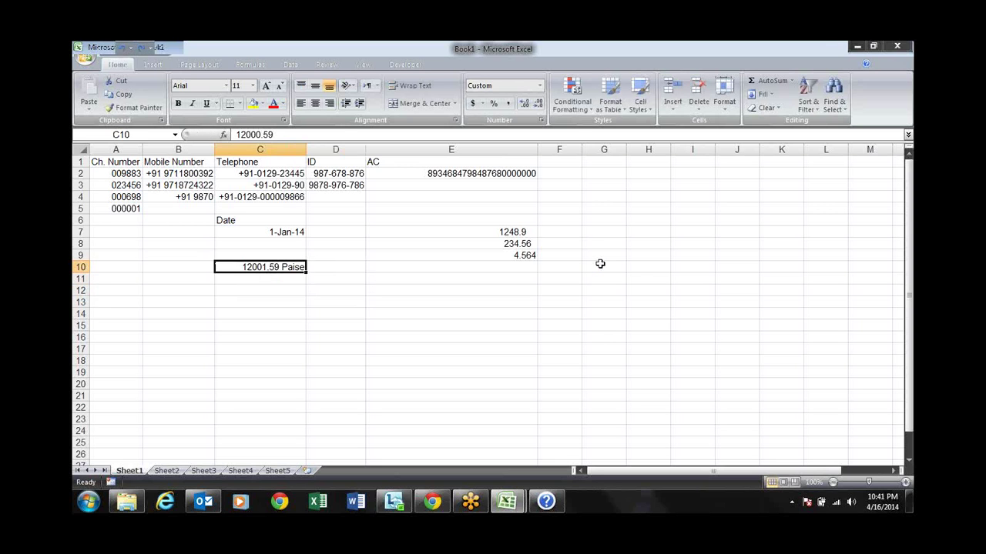
pyautogui.hotkey('alt', 'e')
pyautogui.press('a')
pyautogui.press('f')
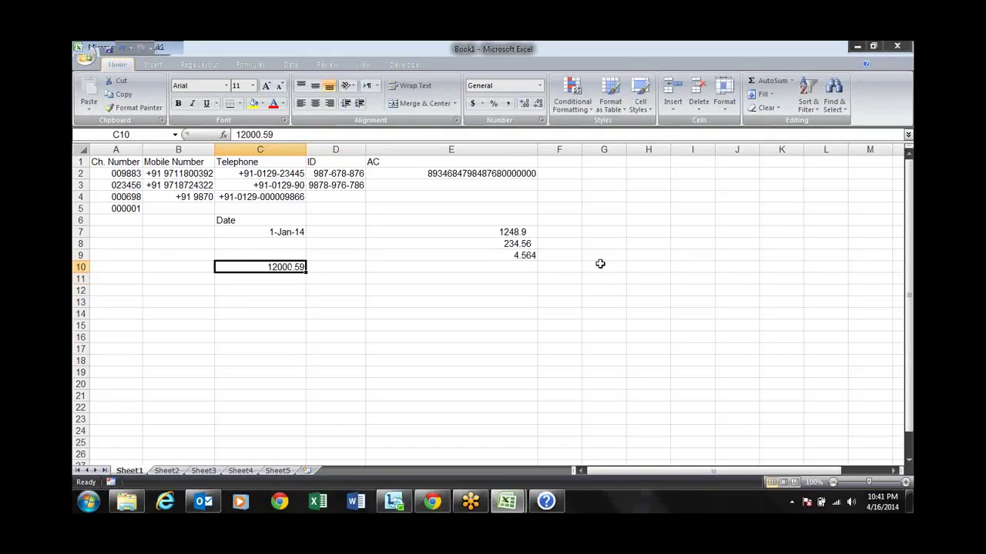
# Step: Change C10's decimal point to a comma and select C10:C15
pyautogui.press('F2')
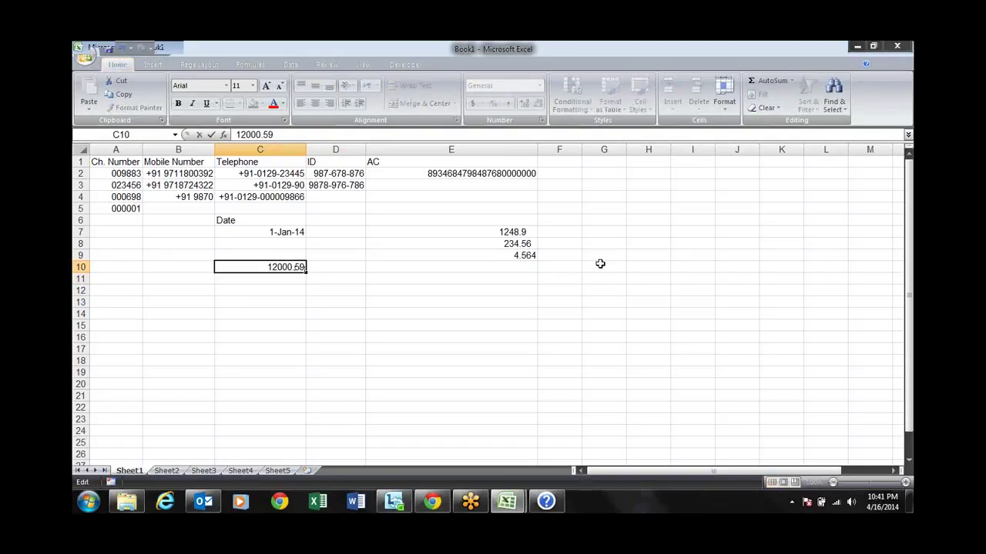
pyautogui.press('Delete')
pyautogui.write(',')
pyautogui.press('Return')
pyautogui.press('Up')
pyautogui.hotkey('shift', 'Down')
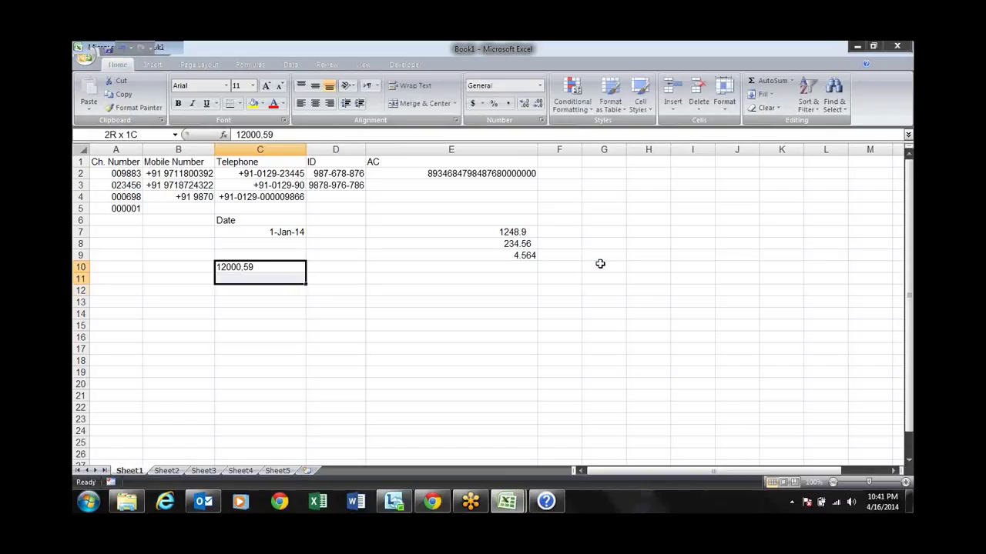
pyautogui.hotkey('shift', 'Down')
pyautogui.hotkey('shift', 'Down')
pyautogui.hotkey('shift', 'Down')
pyautogui.hotkey('shift', 'Down')
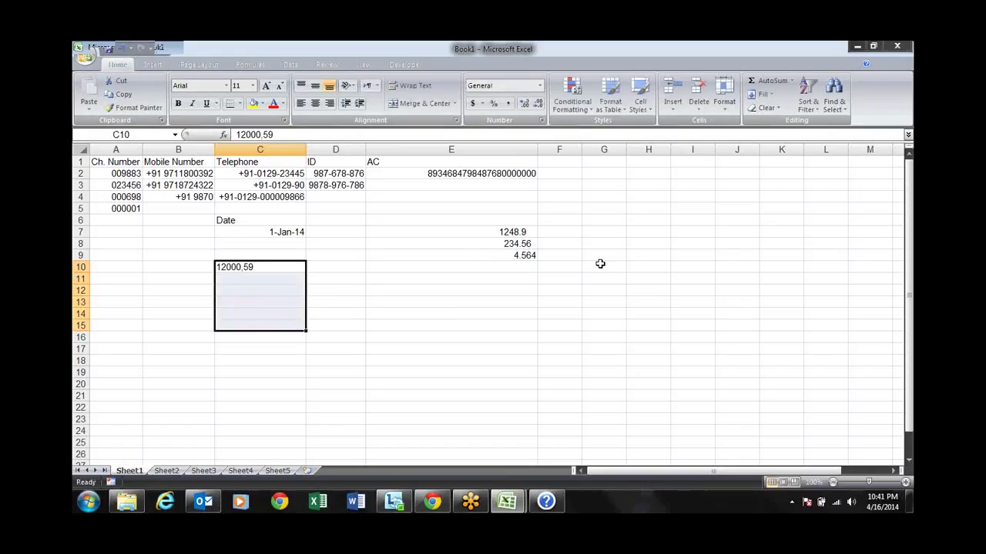
# Step: Replace every comma with a dot across C10:C15
pyautogui.hotkey('ctrl', 'f')
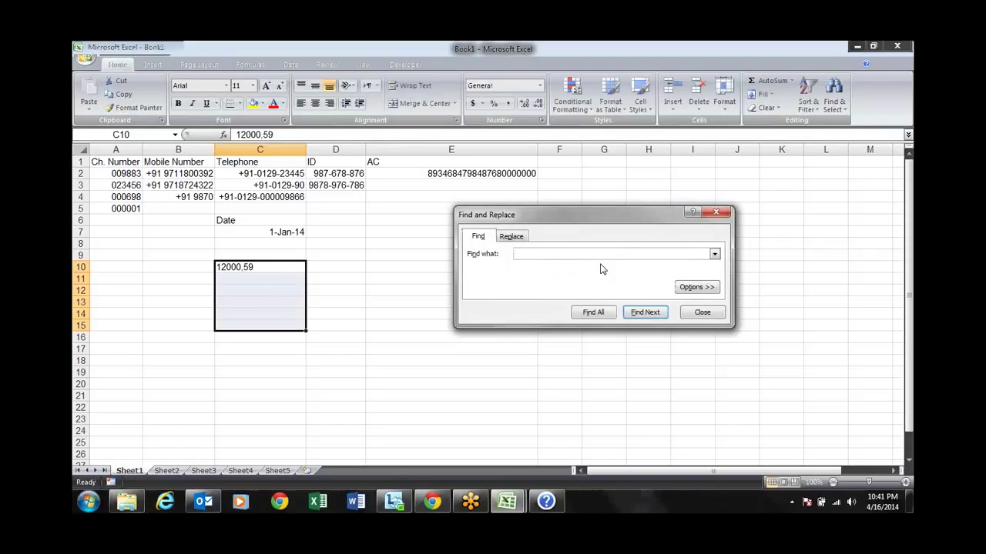
pyautogui.write(',')
pyautogui.press('Tab')
pyautogui.hotkey('ctrl', 'h')
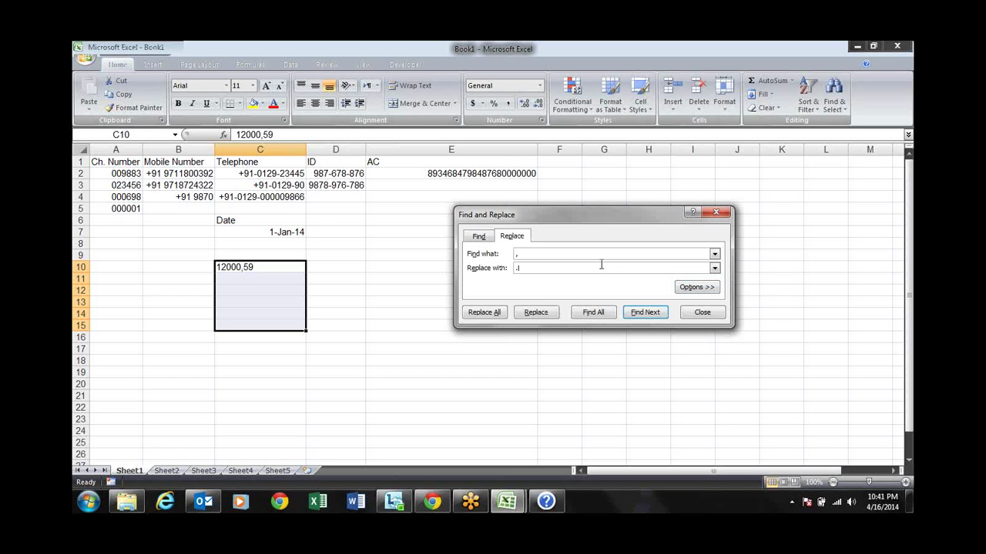
pyautogui.hotkey('alt', 'a')
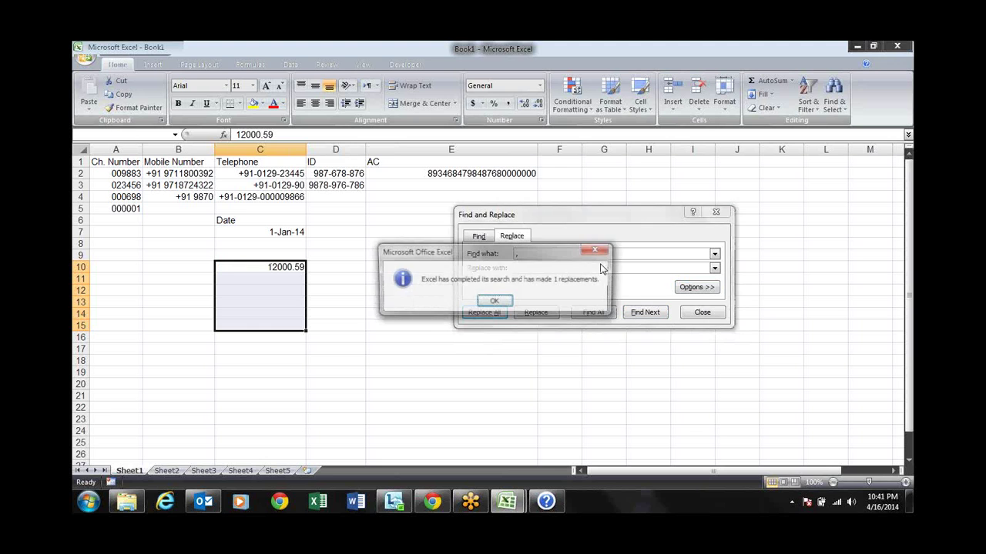
pyautogui.press('Return')
pyautogui.press('Escape')
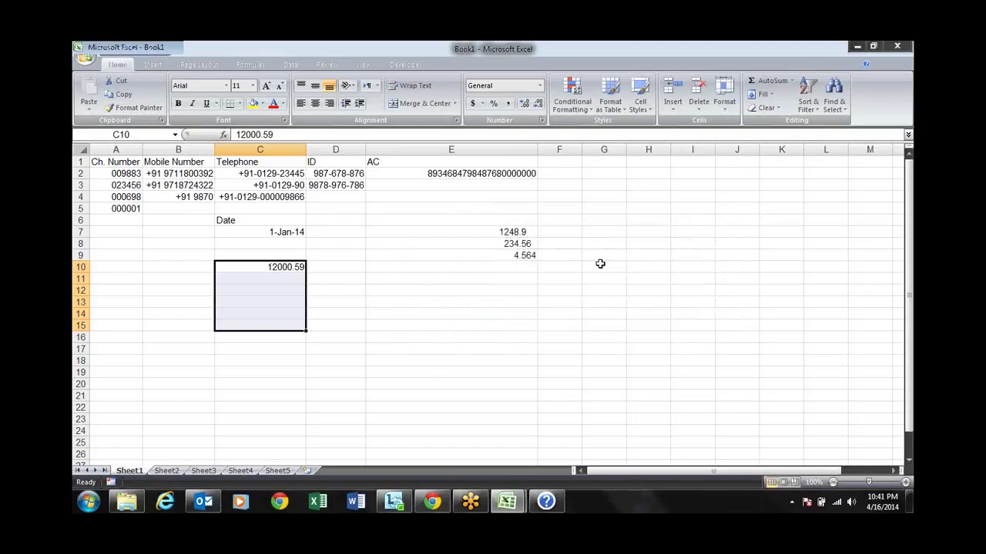
# Step: Go back to C10 and reopen its Format Cells dialog
pyautogui.press('Down')
pyautogui.press('Up')
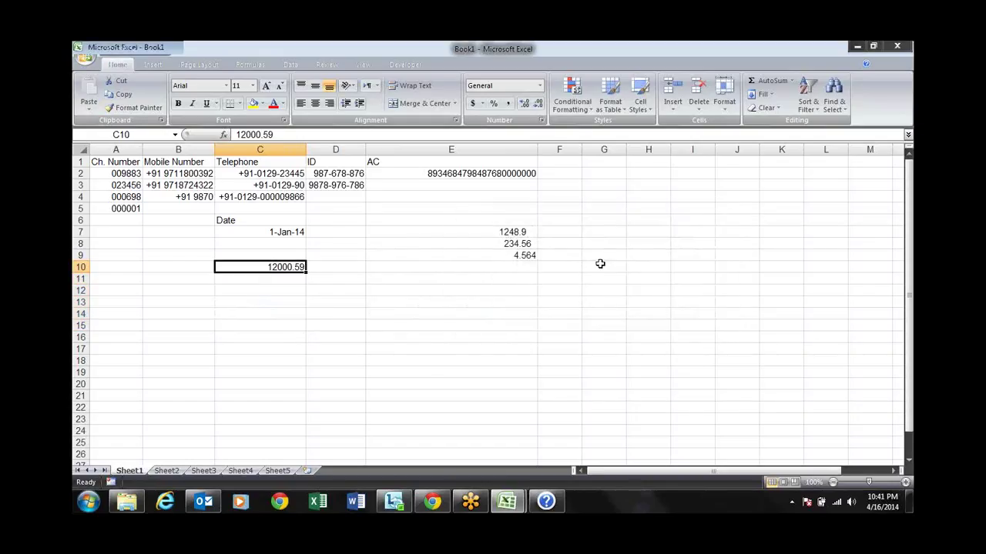
pyautogui.press('Down')
pyautogui.press('Up')
pyautogui.hotkey('ctrl', '1')
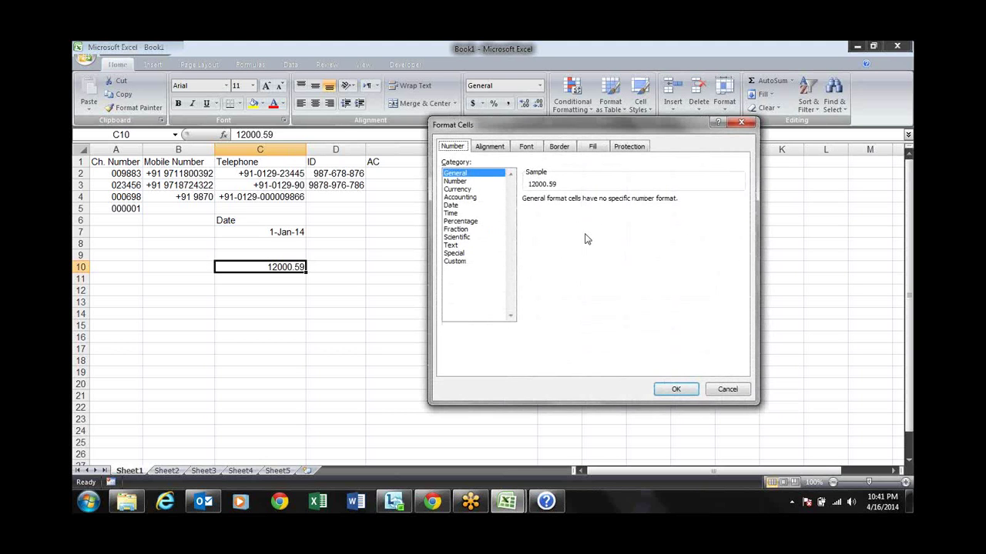
# Step: Look through the Custom, Date and Special categories and set the locale to English (United States)
pyautogui.click(462, 262)
pyautogui.doubleClick(557, 207)
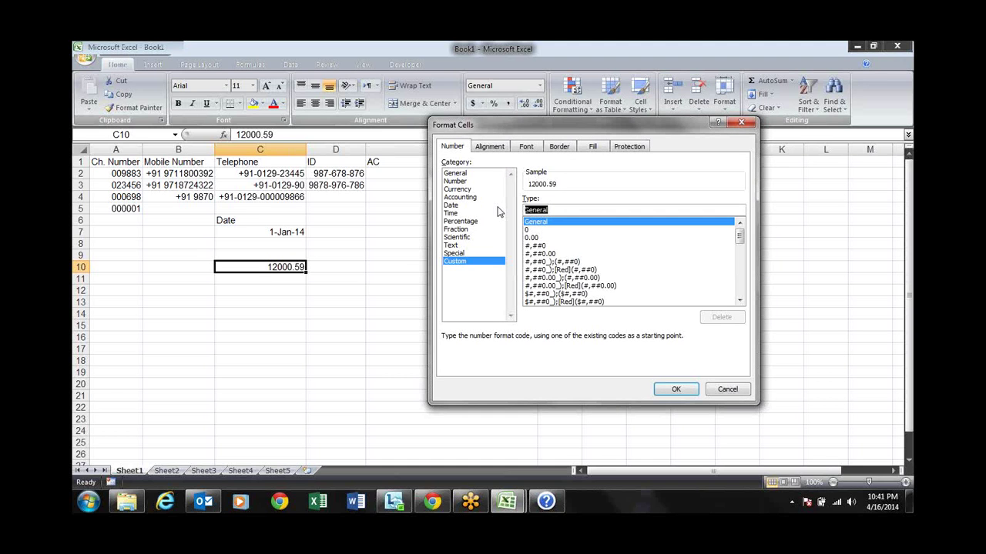
pyautogui.write('1')
pyautogui.write('R')
pyautogui.write('s')
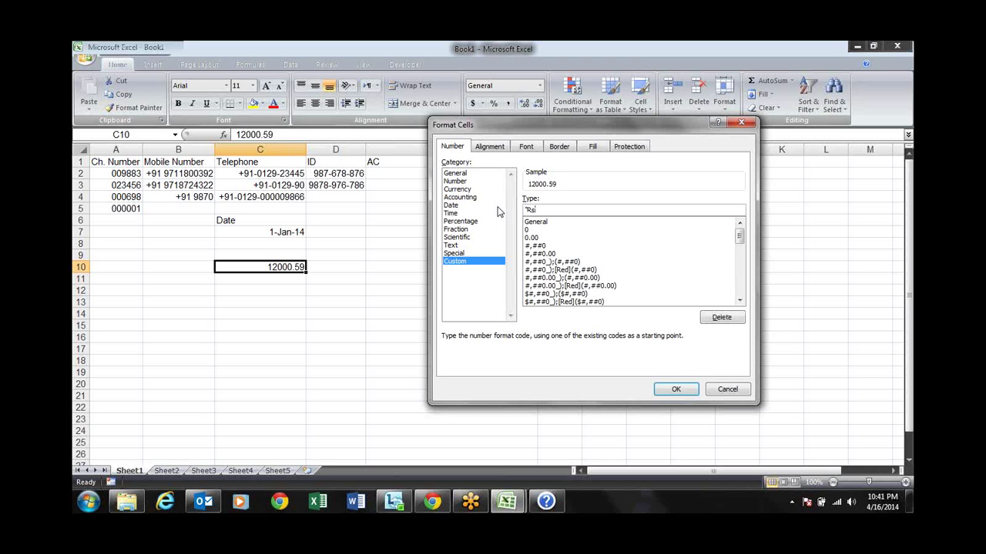
pyautogui.click(497, 206)
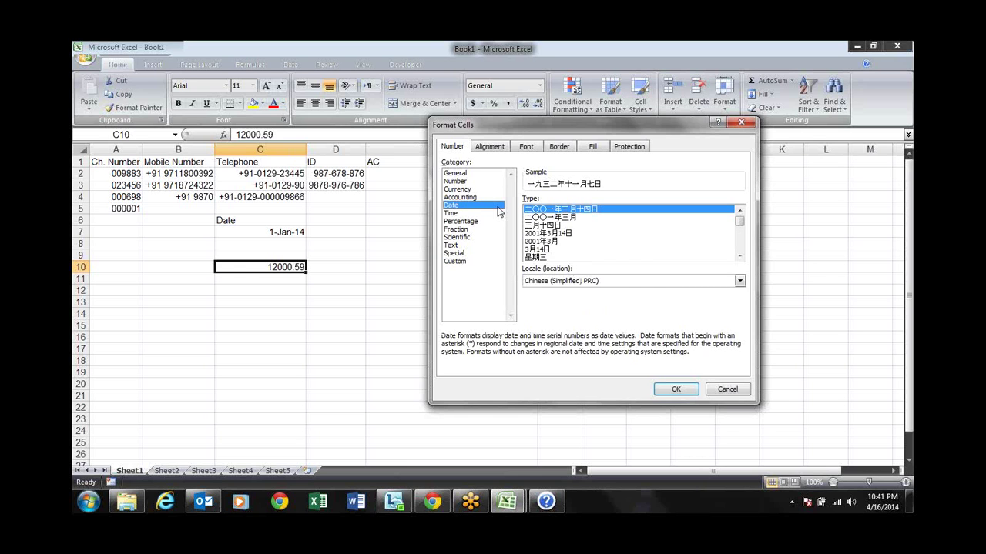
pyautogui.click(464, 264)
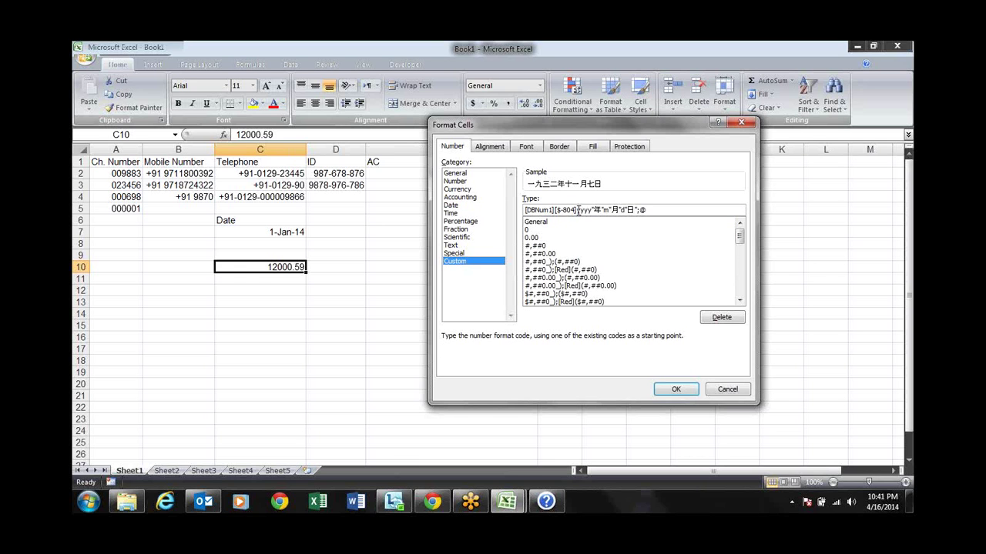
pyautogui.click(460, 246)
pyautogui.click(470, 253)
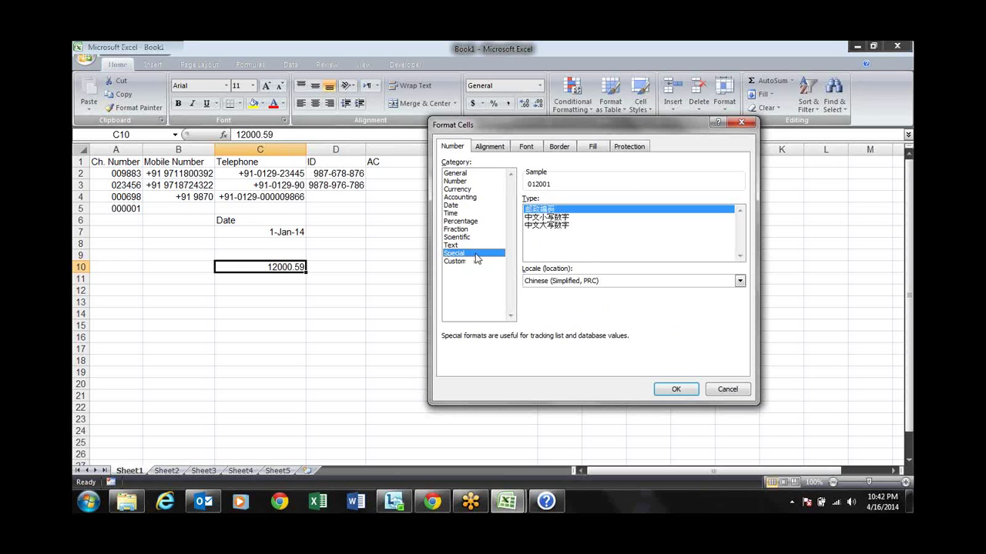
pyautogui.click(595, 280)
pyautogui.moveTo(744, 313); pyautogui.dragTo(741, 298)
pyautogui.click(555, 296)
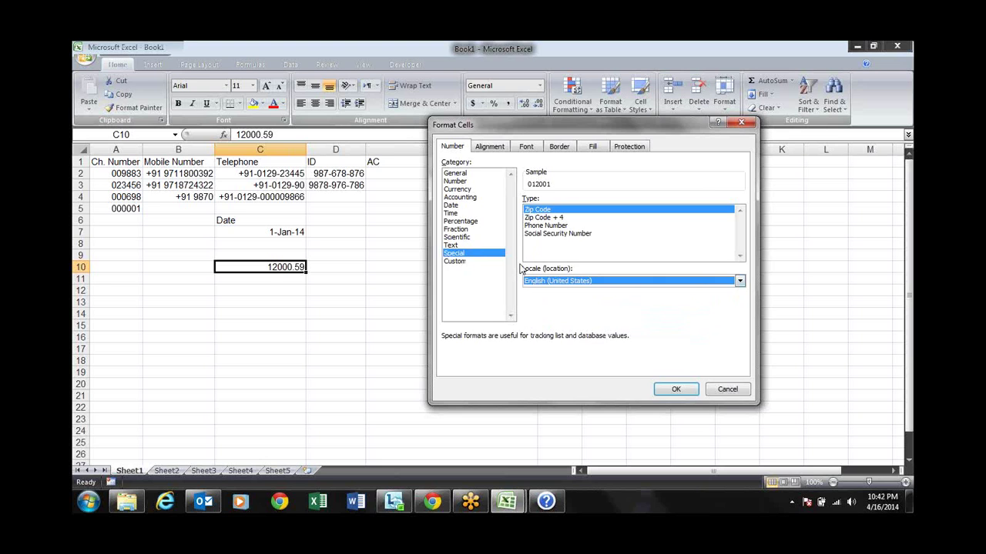
# Step: Type a custom code reading "RS " #.## Paise for C10
pyautogui.click(471, 262)
pyautogui.write('1')
pyautogui.write('RS')
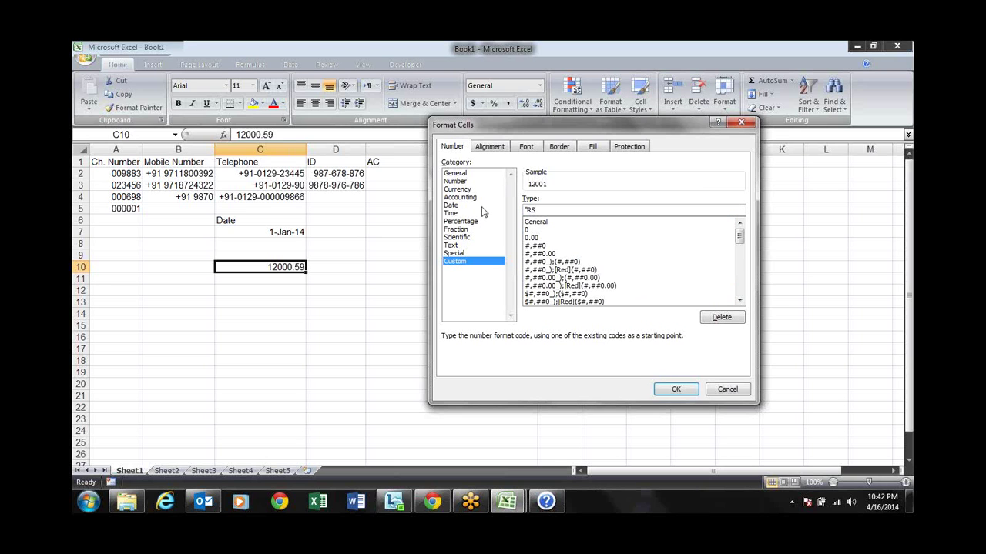
pyautogui.write(' "')
pyautogui.write('#')
pyautogui.write('.##')
pyautogui.write('Pa')
pyautogui.write('ise"')
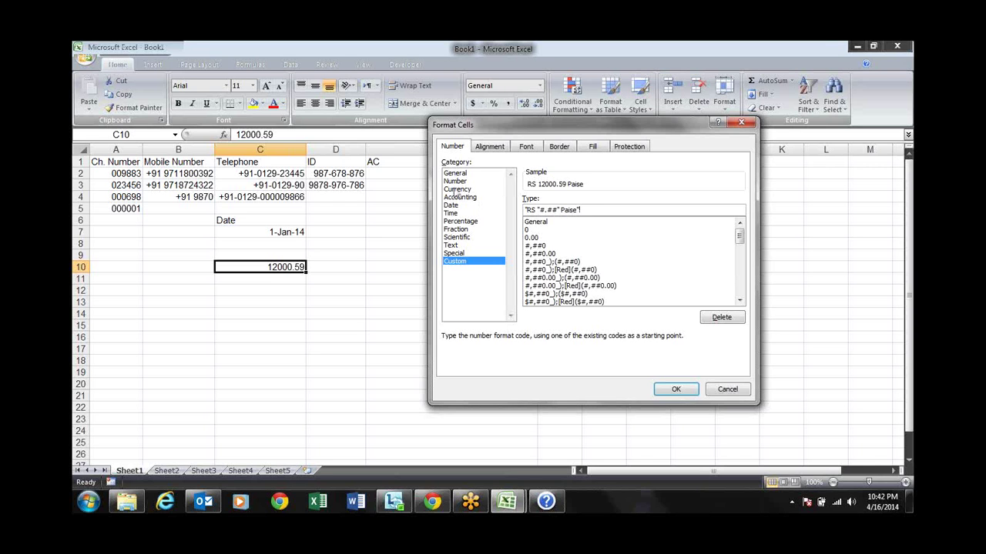
# Step: Edit the code to show 'and' between rupees and paise, and apply it to C10
pyautogui.click(548, 210)
pyautogui.press('BackSpace')
pyautogui.write("'")
pyautogui.write('and')
pyautogui.write('"')
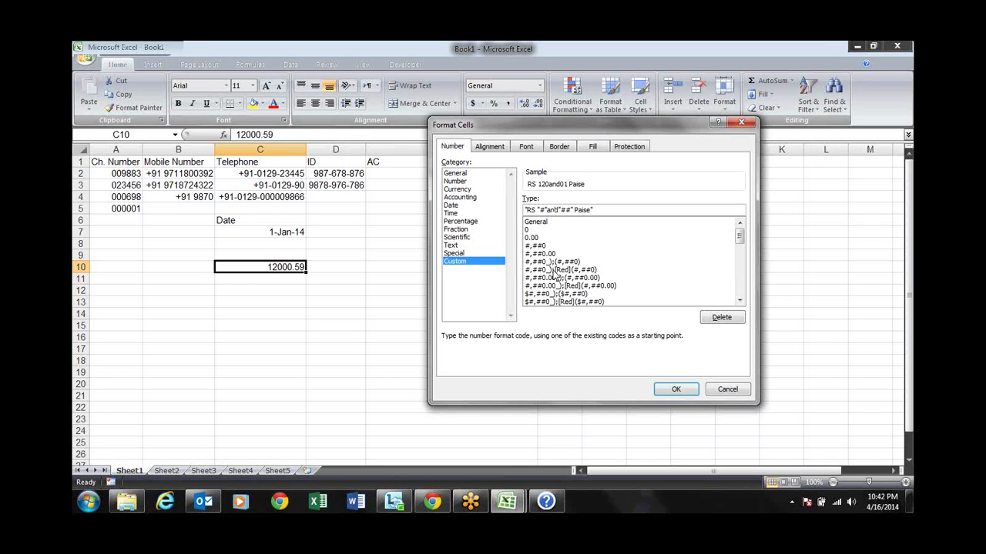
pyautogui.write('.')
pyautogui.press('BackSpace')
pyautogui.press('BackSpace')
pyautogui.press('Delete')
pyautogui.write('/')
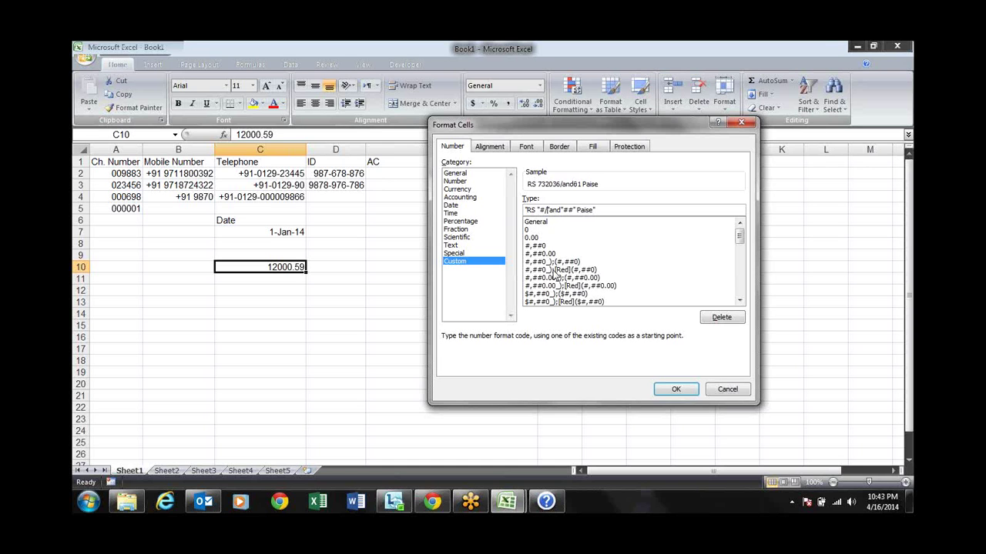
pyautogui.press('BackSpace')
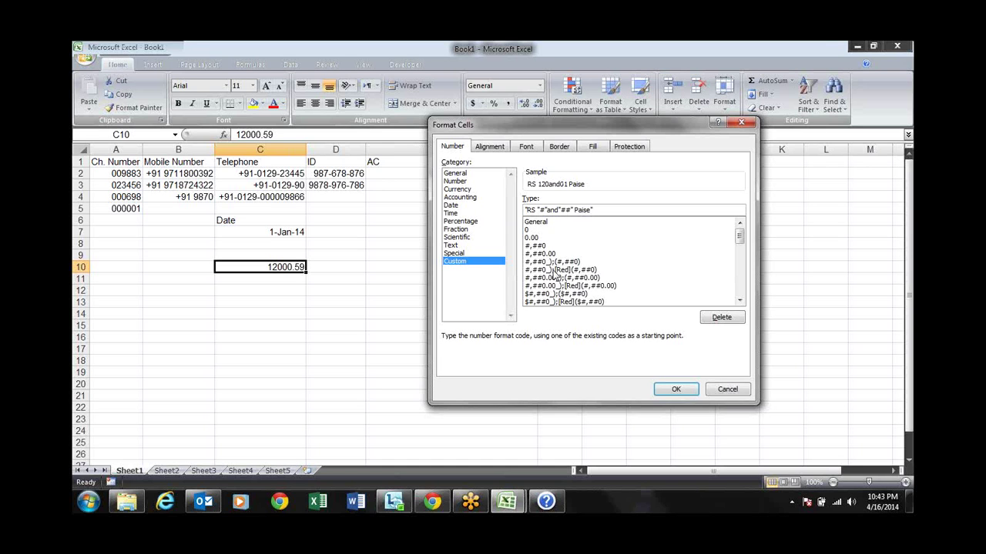
pyautogui.write('.')
pyautogui.press('Return')
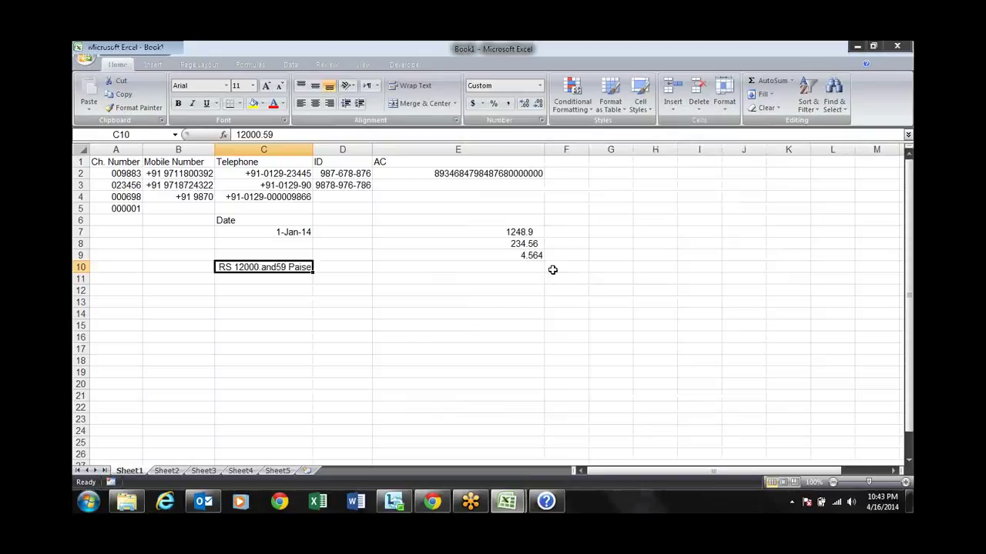
# Step: Copy C10's format to C11 with Format Painter, enter =C10+10, then switch to Excel Help
pyautogui.press('Return')
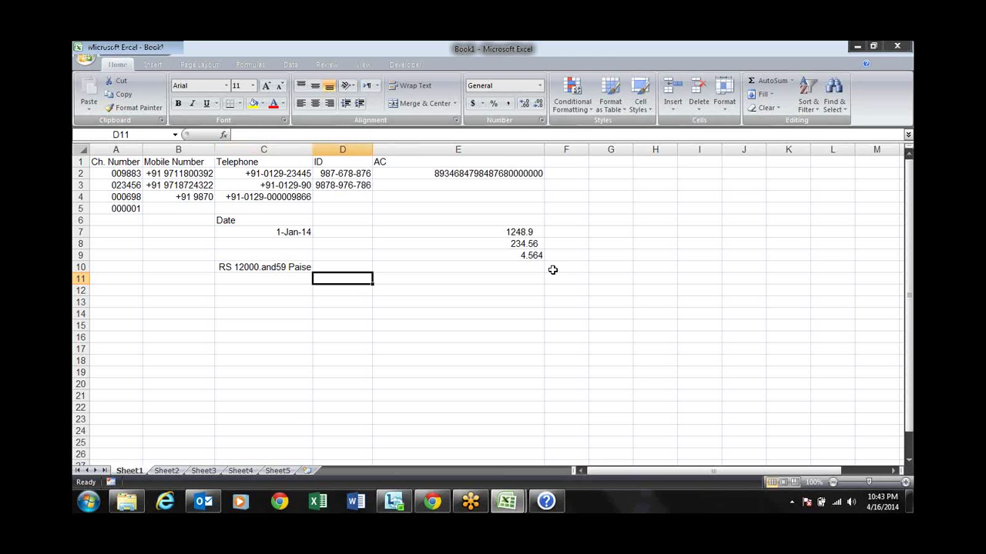
pyautogui.press('Up')
pyautogui.click(134, 108)
pyautogui.click(231, 280)
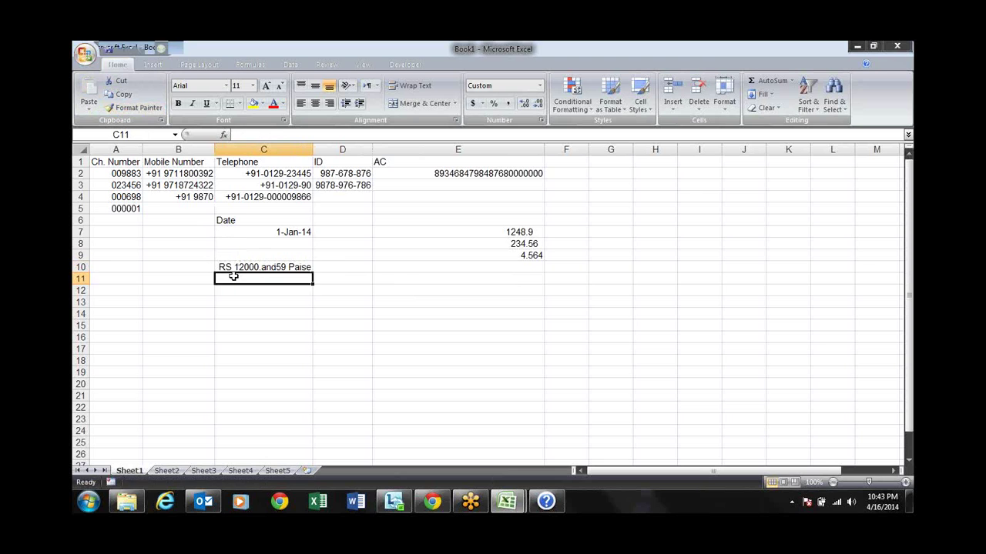
pyautogui.write('=')
pyautogui.press('Up')
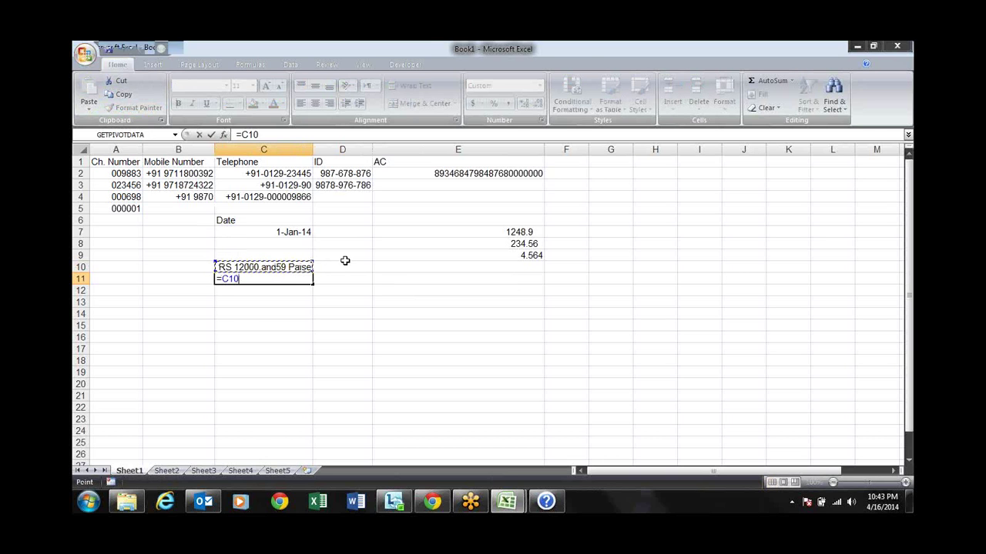
pyautogui.write('+10')
pyautogui.press('Return')
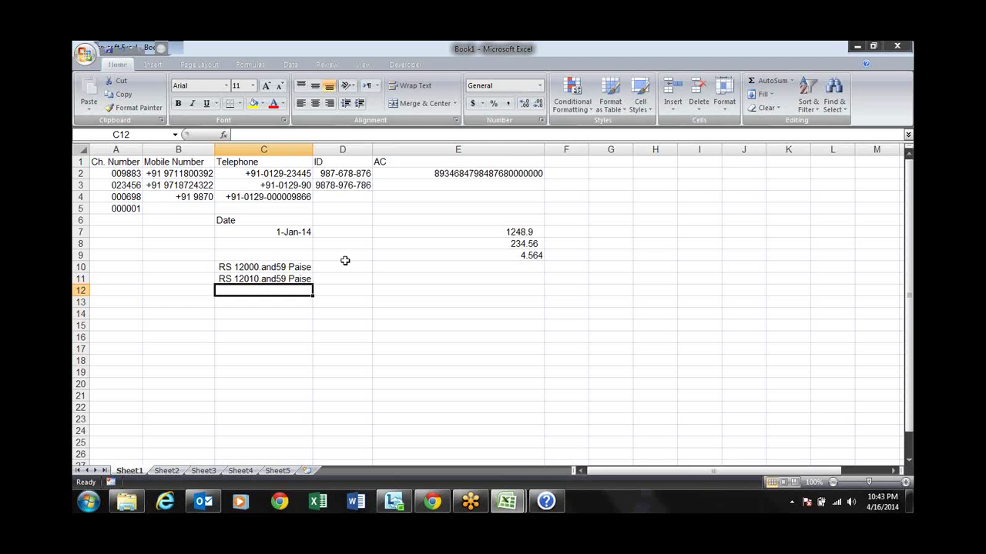
pyautogui.press('Up')
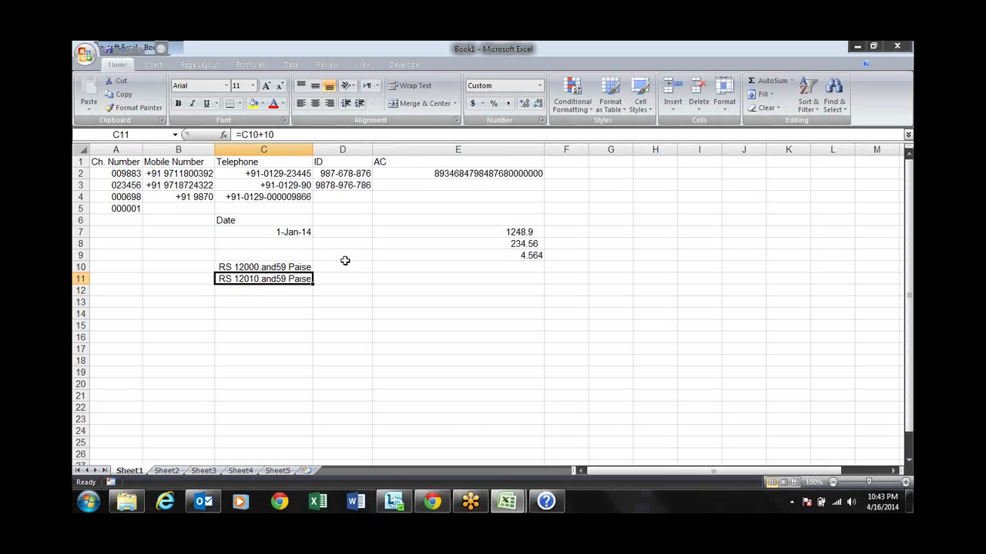
pyautogui.hotkey('alt', 'Tab')
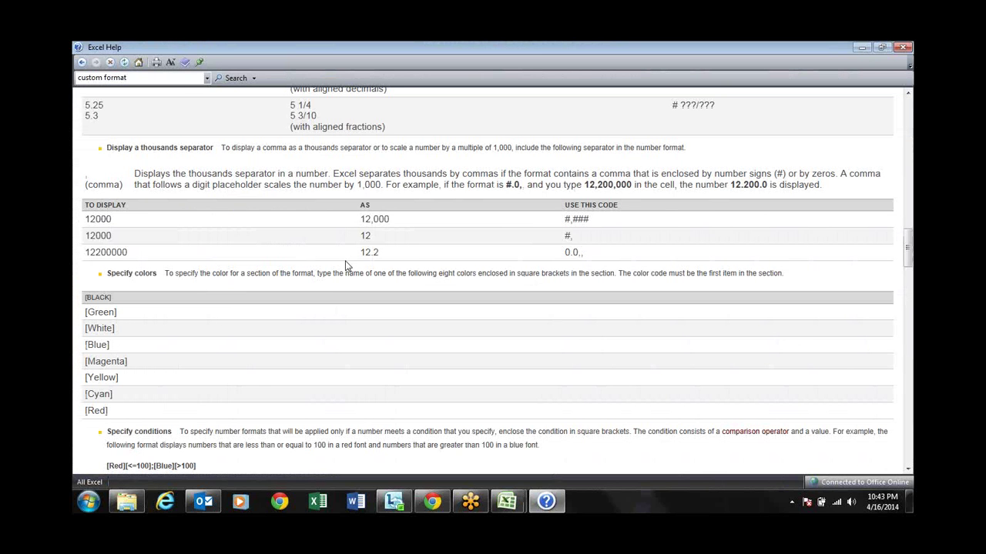
pyautogui.hotkey('alt', 'Tab')
pyautogui.hotkey('ctrl', '1')
pyautogui.hotkey('alt', 'Tab')
# Step: Enter 12000- as text in cell D13
pyautogui.press('Down')
pyautogui.press('Down')
pyautogui.press('Right')
pyautogui.press('Right')
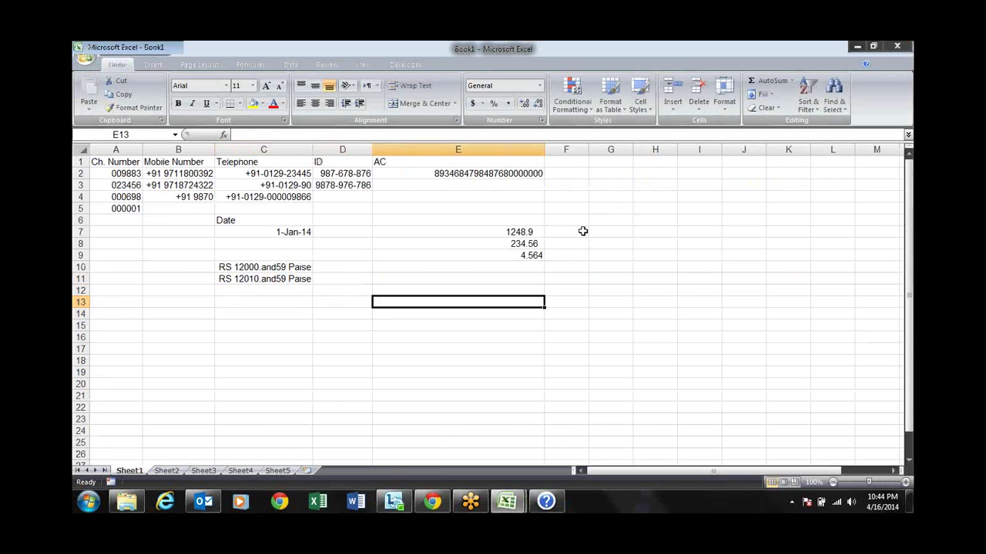
pyautogui.press('Left')
pyautogui.write('12000-')
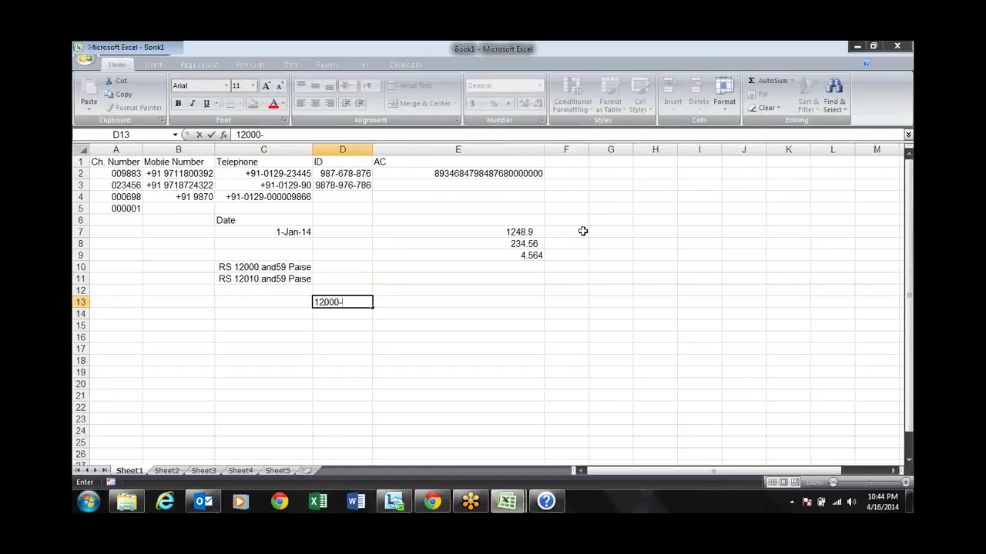
pyautogui.press('Return')
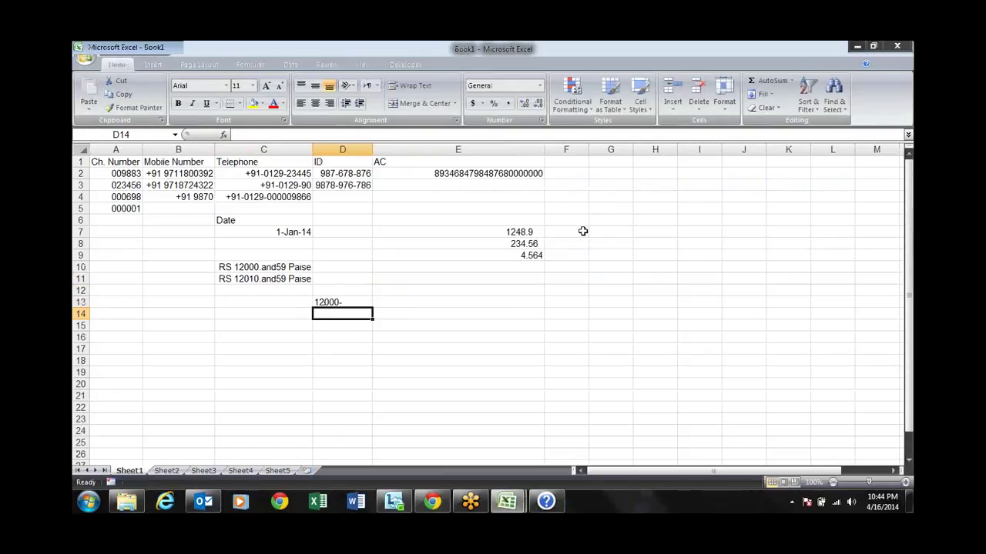
# Step: Enter 10000 in D14, removing a stray plus sign, and select E13
pyautogui.write('12000')
pyautogui.press('BackSpace')
pyautogui.press('BackSpace')
pyautogui.press('BackSpace')
pyautogui.write('0000+')
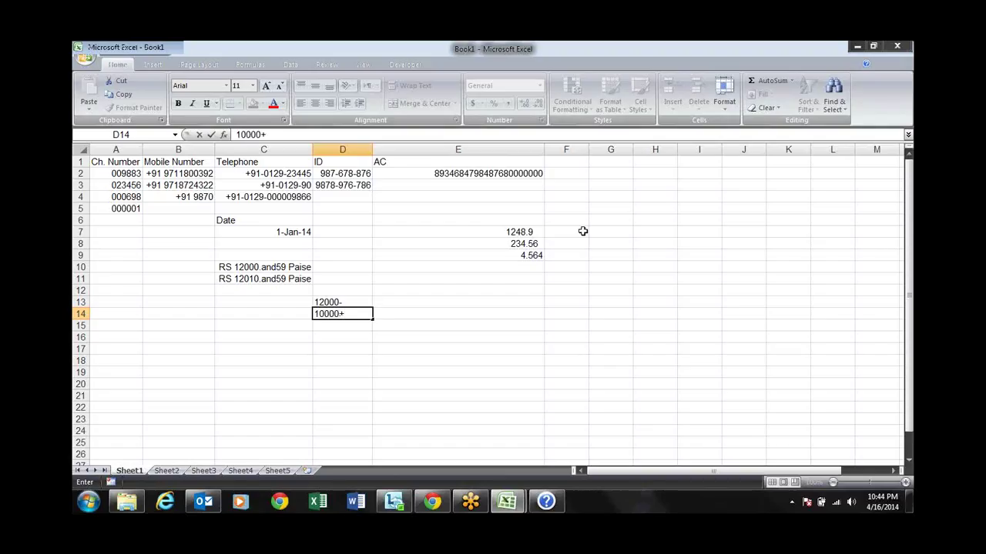
pyautogui.press('Return')
pyautogui.press('Up')
pyautogui.press('F2')
pyautogui.press('BackSpace')
pyautogui.press('Return')
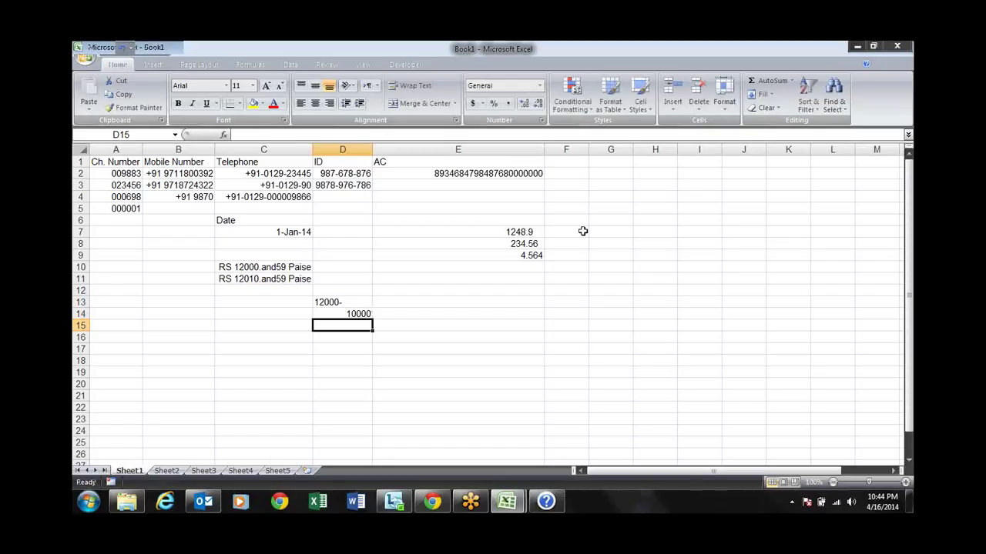
pyautogui.press('Up')
pyautogui.press('Up')
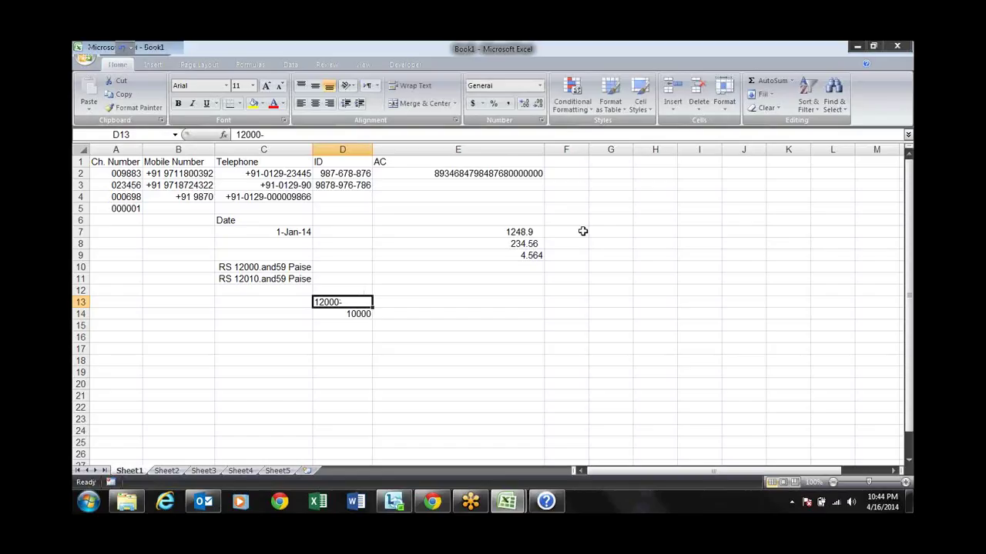
pyautogui.press('Right')
pyautogui.press('Left')
pyautogui.press('Right')
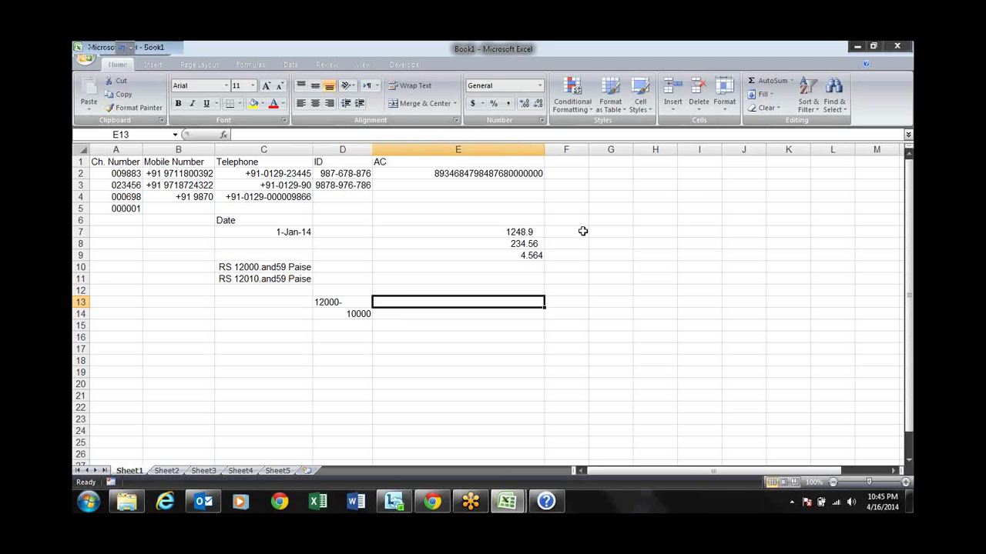
# Step: Enter =FIND("-",D13) in E13 to locate the dash, returning 6
pyautogui.write('=fin')
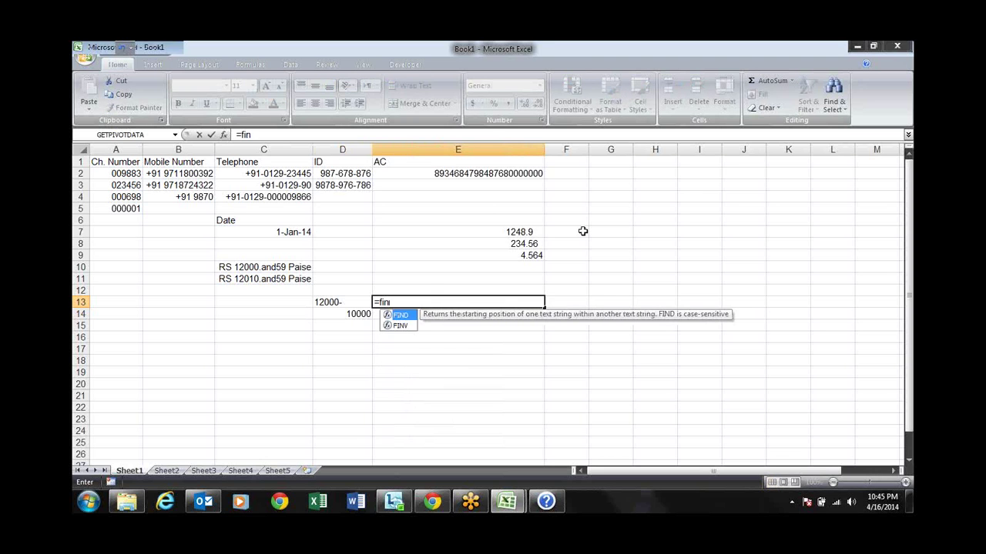
pyautogui.press('Tab')
pyautogui.press('Left')
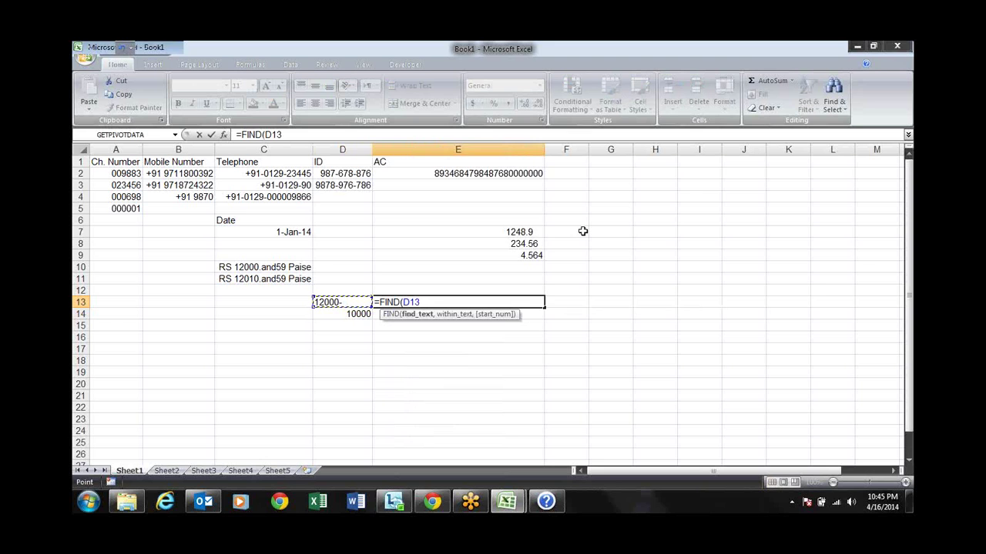
pyautogui.press('BackSpace')
pyautogui.press('BackSpace')
pyautogui.press('BackSpace')
pyautogui.write('"-"')
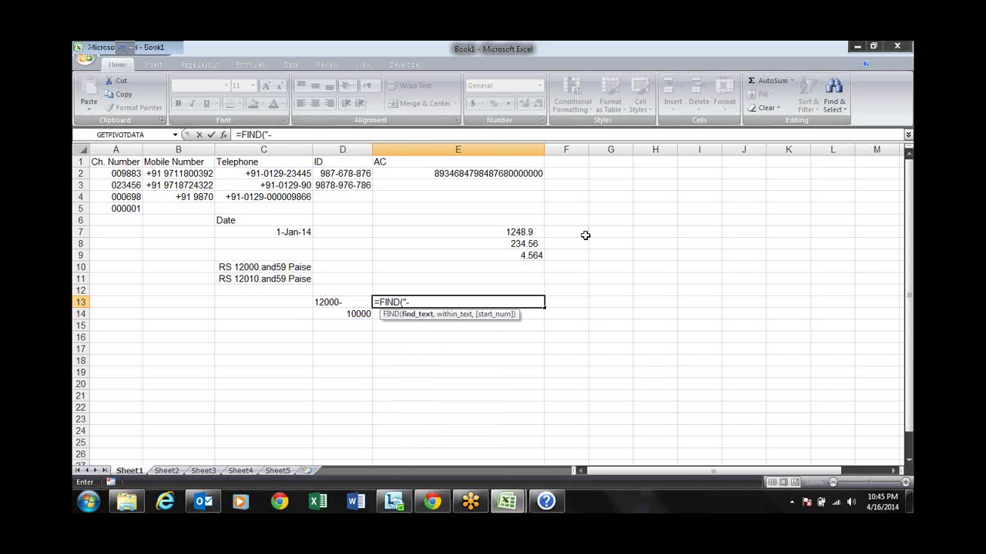
pyautogui.write(',')
pyautogui.press('Left')
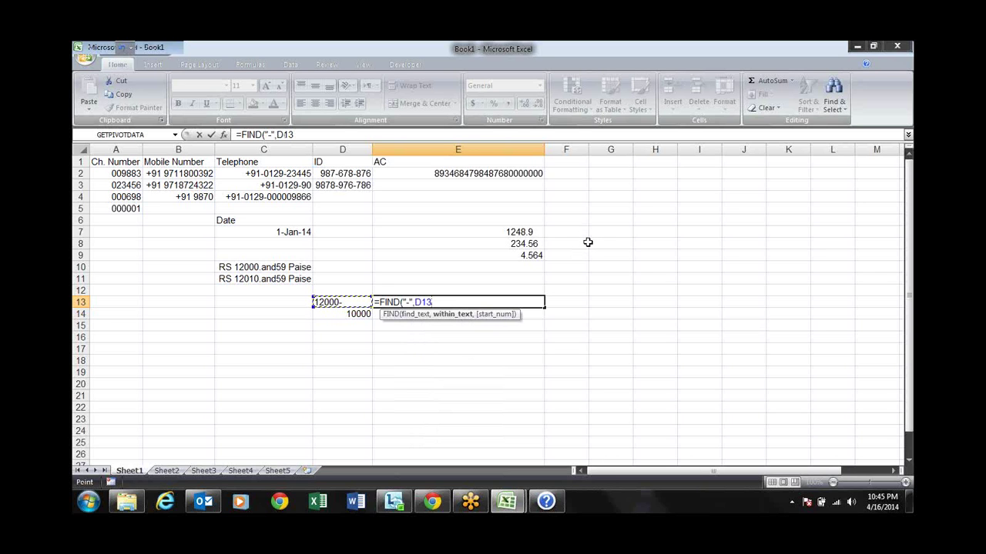
pyautogui.write(')')
pyautogui.hotkey('ctrl', 'Return')
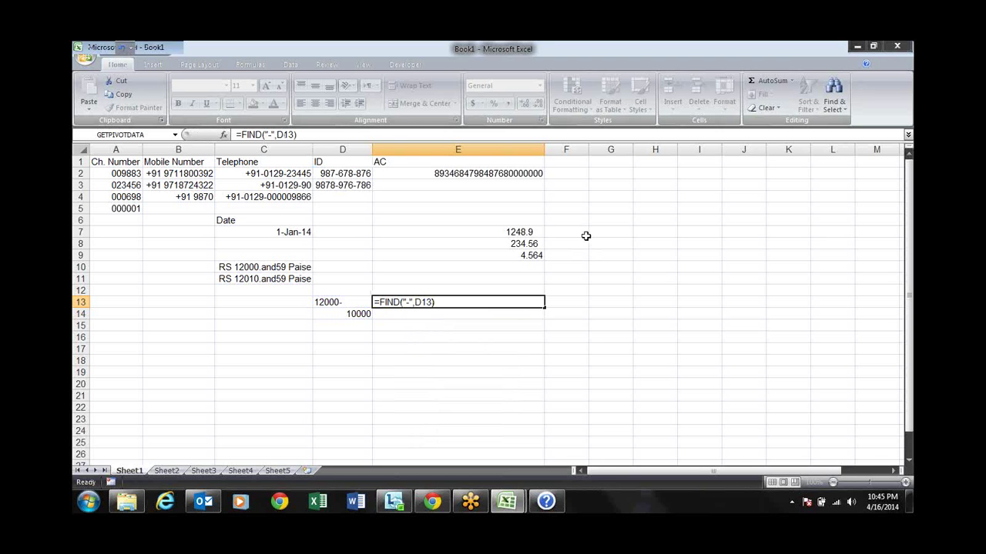
pyautogui.hotkey('ctrl', 'Return')
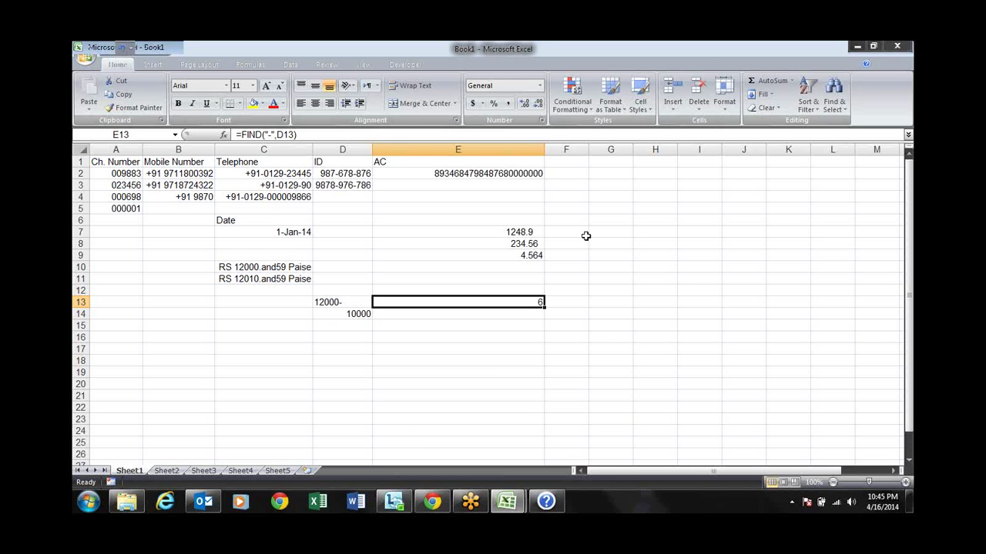
pyautogui.press('F2')
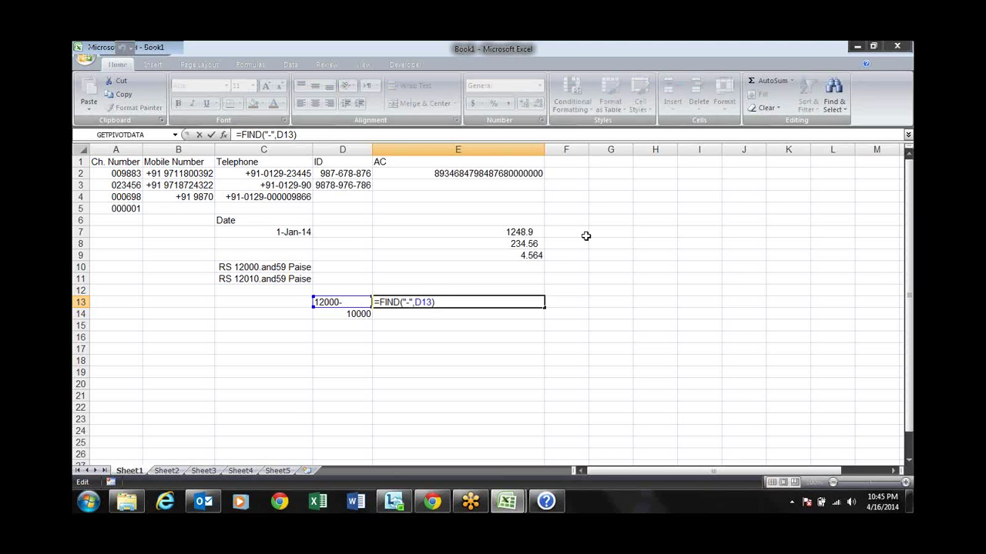
pyautogui.hotkey('ctrl', 'Return')
# Step: Start an =IF( formula in E13, then abandon the unfinished entry
pyautogui.write('=')
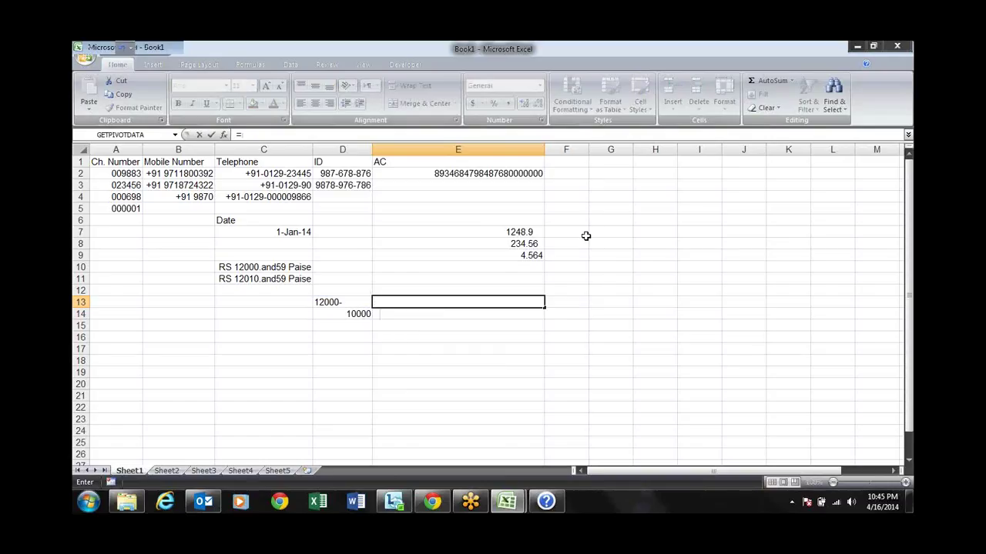
pyautogui.write('IF(')
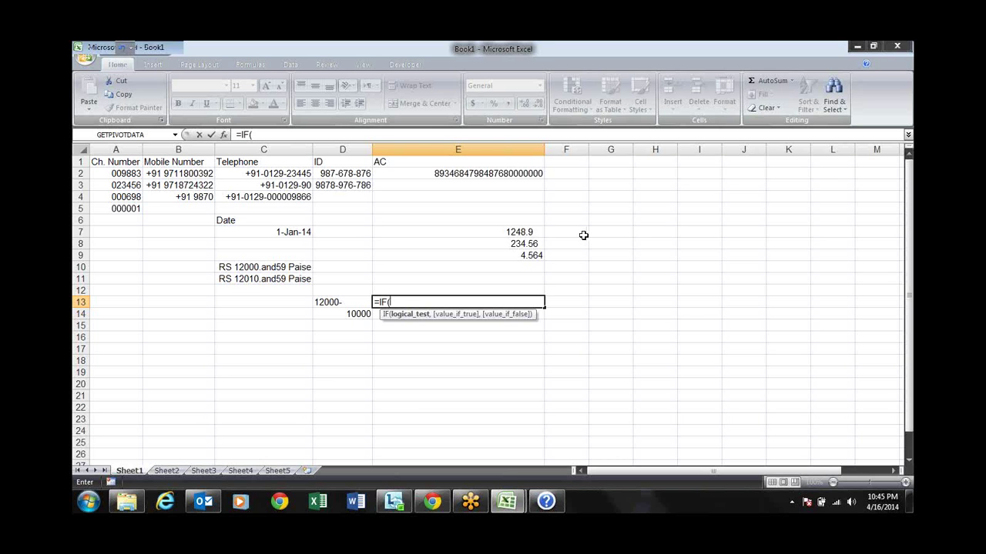
pyautogui.write('co')
pyautogui.press('BackSpace')
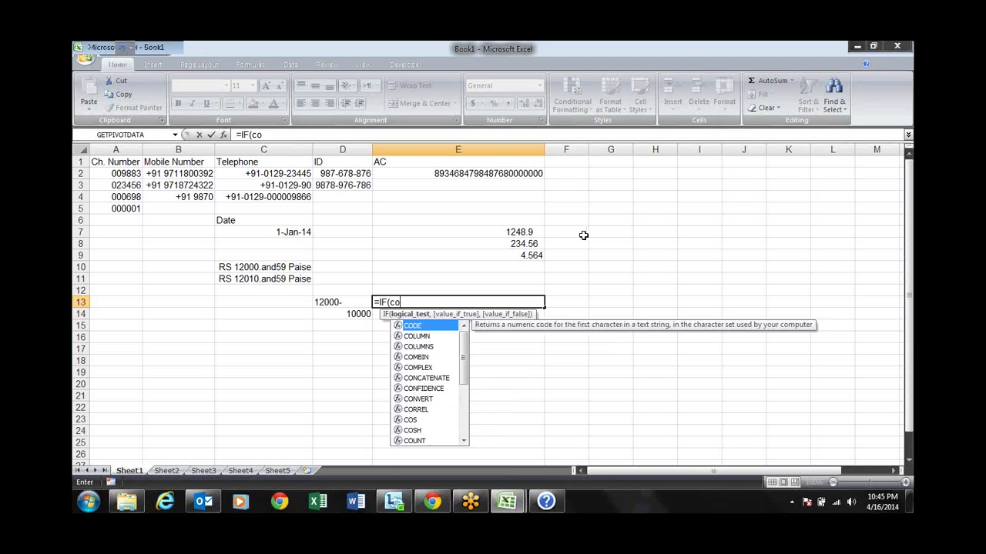
pyautogui.press('BackSpace')
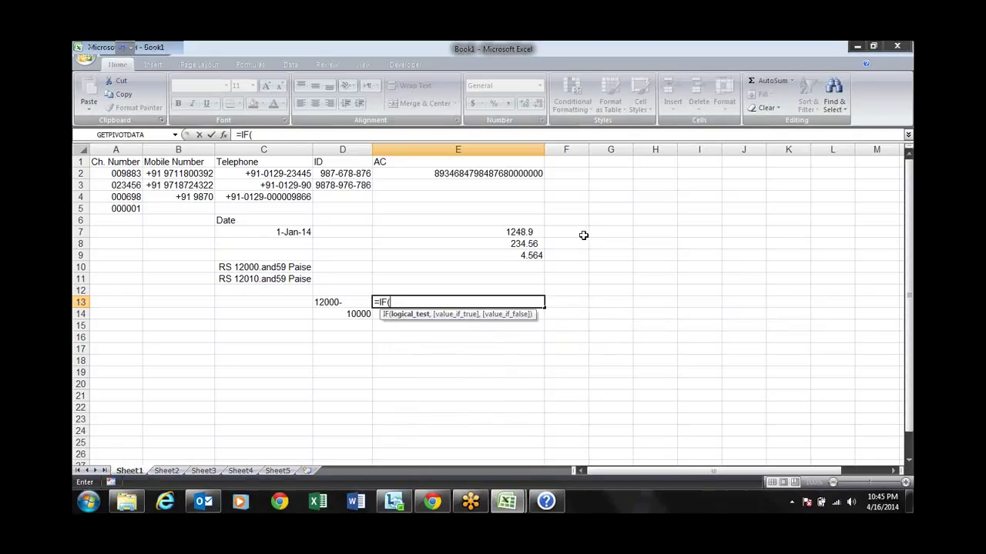
pyautogui.write('*')
pyautogui.write('con')
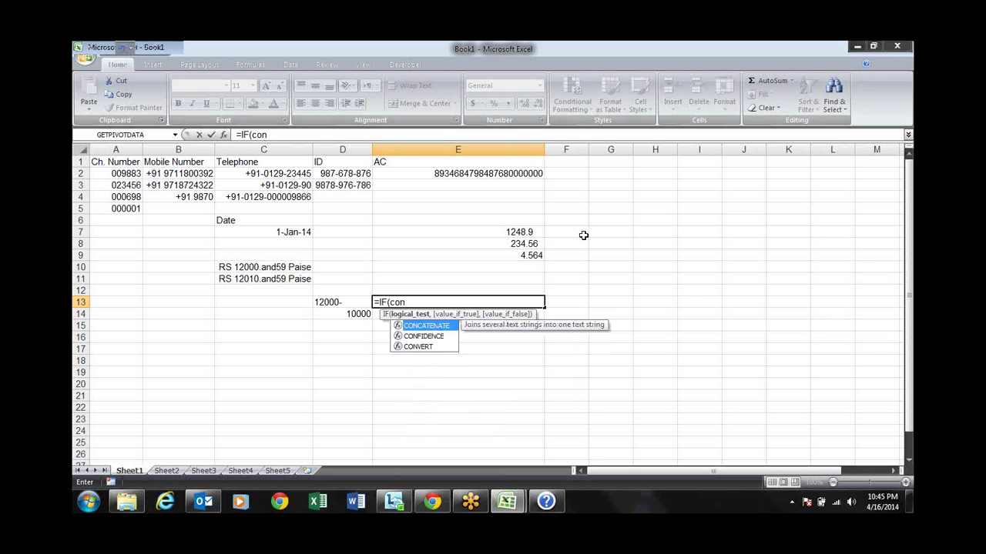
pyautogui.press('BackSpace')
pyautogui.press('BackSpace')
pyautogui.press('BackSpace')
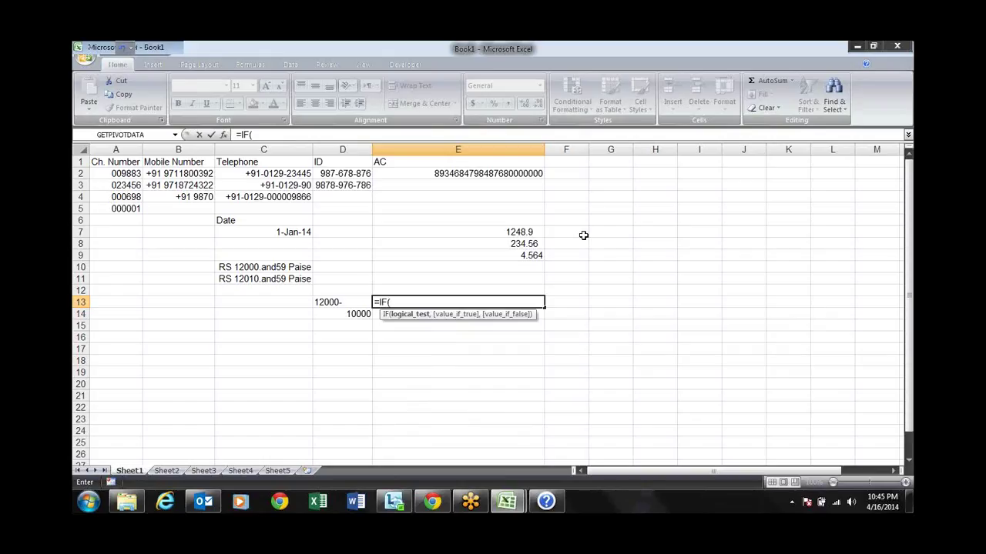
pyautogui.press('Escape')
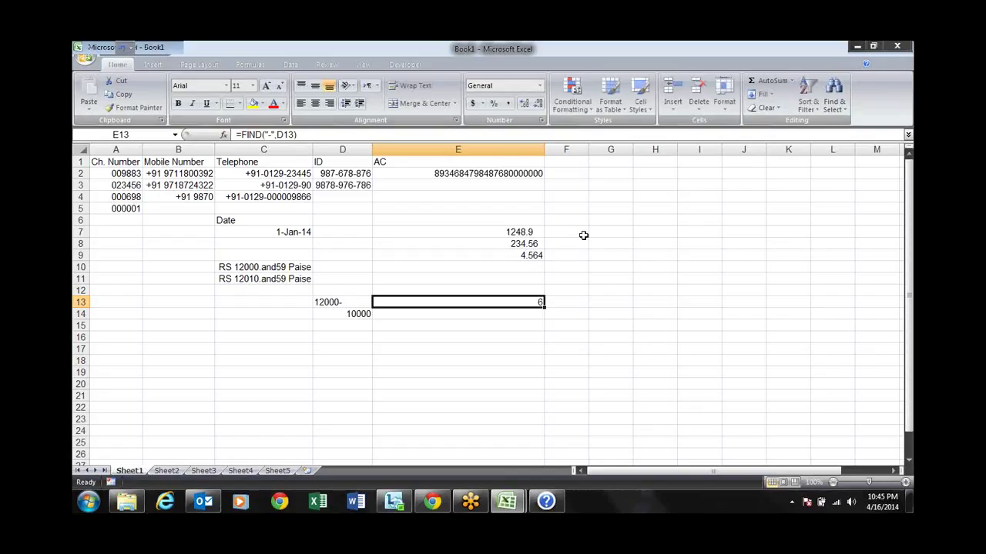
# Step: Clear E13 and move the filter onto the ID cells D12:D14
pyautogui.press('Delete')
pyautogui.press('Down')
pyautogui.press('Left')
pyautogui.press('Up')
pyautogui.press('Up')
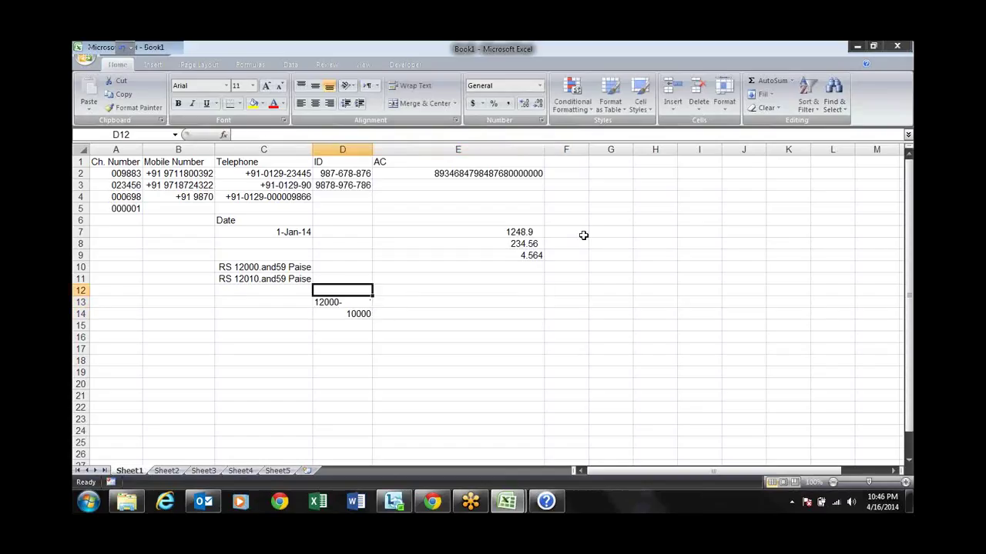
pyautogui.hotkey('ctrl', 'shift', 'l')
pyautogui.hotkey('ctrl', 'shift', 'l')
pyautogui.hotkey('shift', 'Down')
pyautogui.hotkey('shift', 'Down')
pyautogui.hotkey('ctrl', 'shift', 'l')
# Step: Filter column D to show only IDs that contain "-"
pyautogui.hotkey('alt', 'Down')
pyautogui.press('Down')
pyautogui.press('Down')
pyautogui.press('Down')
pyautogui.press('Down')
pyautogui.press('Right')
pyautogui.press('Down')
pyautogui.press('Down')
pyautogui.press('Down')
pyautogui.press('Down')
pyautogui.press('Return')
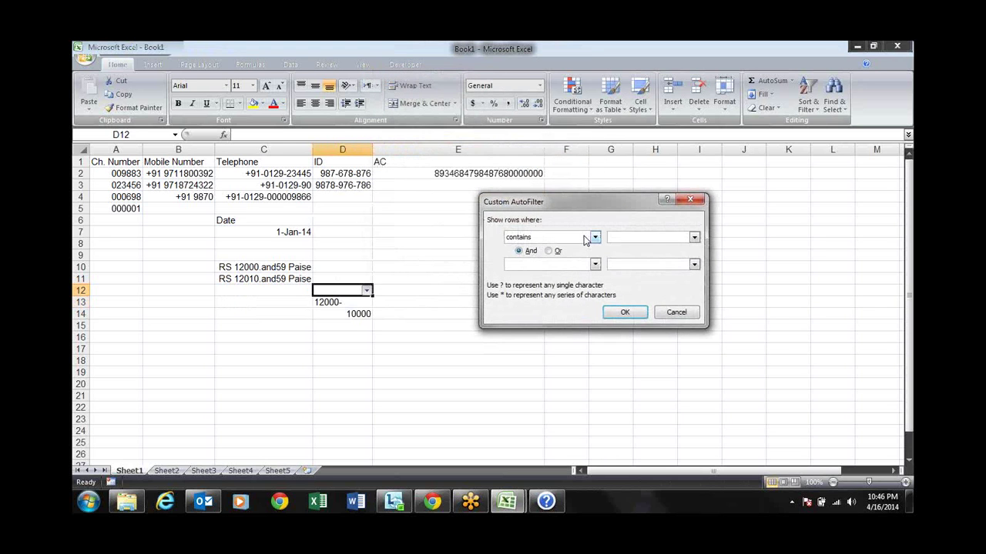
pyautogui.write('-')
pyautogui.press('Return')
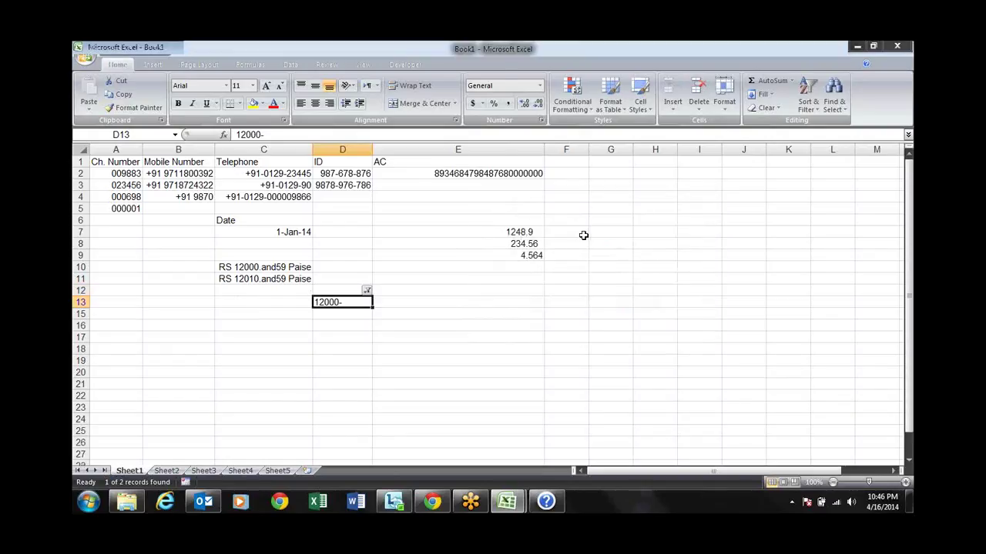
# Step: Set the column D filter back to Select All so every row shows
pyautogui.press('Up')
pyautogui.hotkey('alt', 'Down')
pyautogui.press('Up')
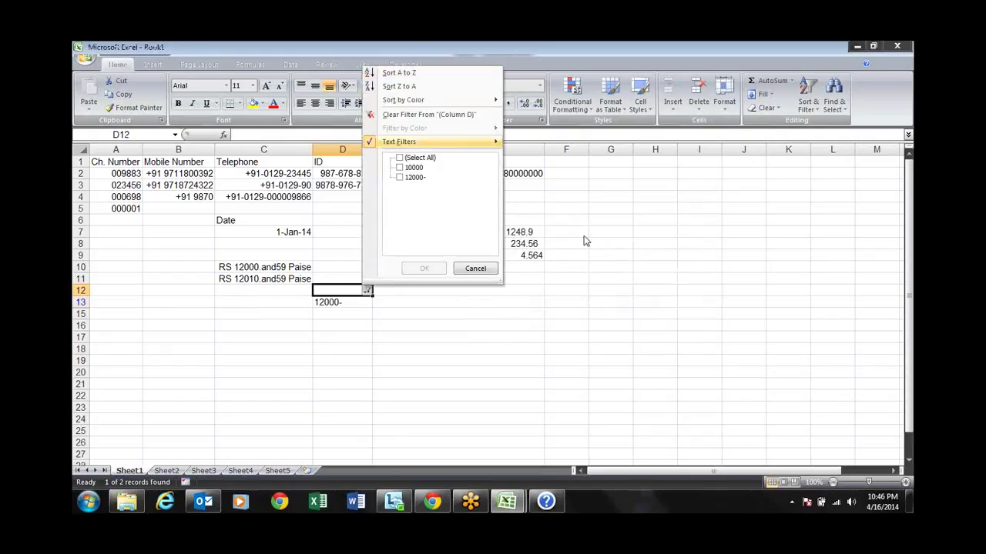
pyautogui.press('Down')
pyautogui.press('space')
pyautogui.press('Return')
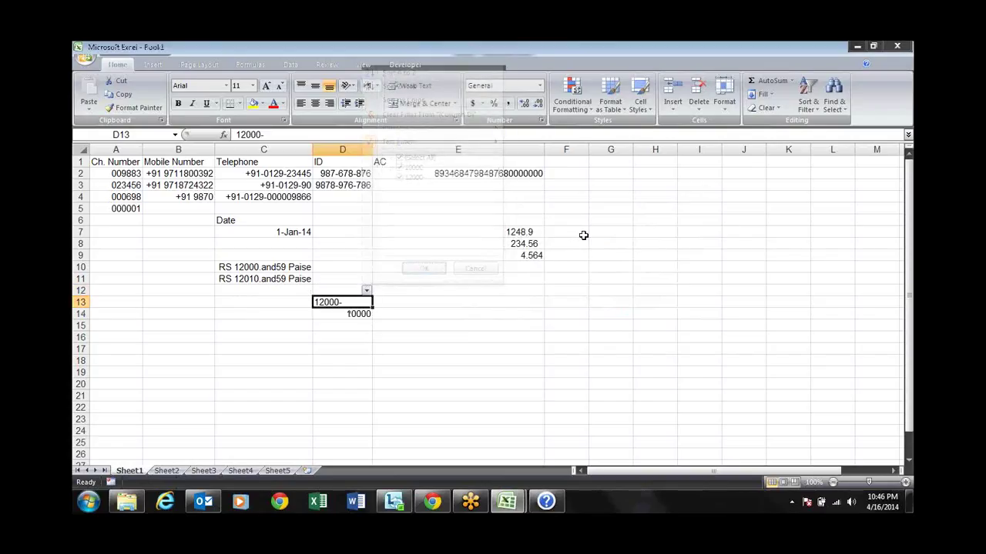
# Step: Copy 12000- from D13 into D15 and return to E13
pyautogui.hotkey('ctrl', 'c')
pyautogui.press('Down')
pyautogui.press('Down')
pyautogui.press('Down')
pyautogui.press('Up')
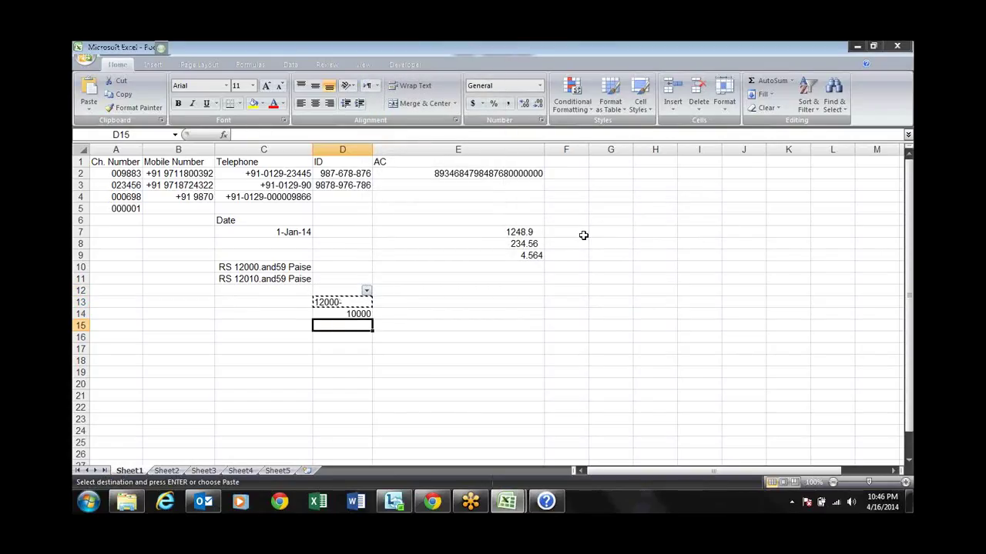
pyautogui.press('Return')
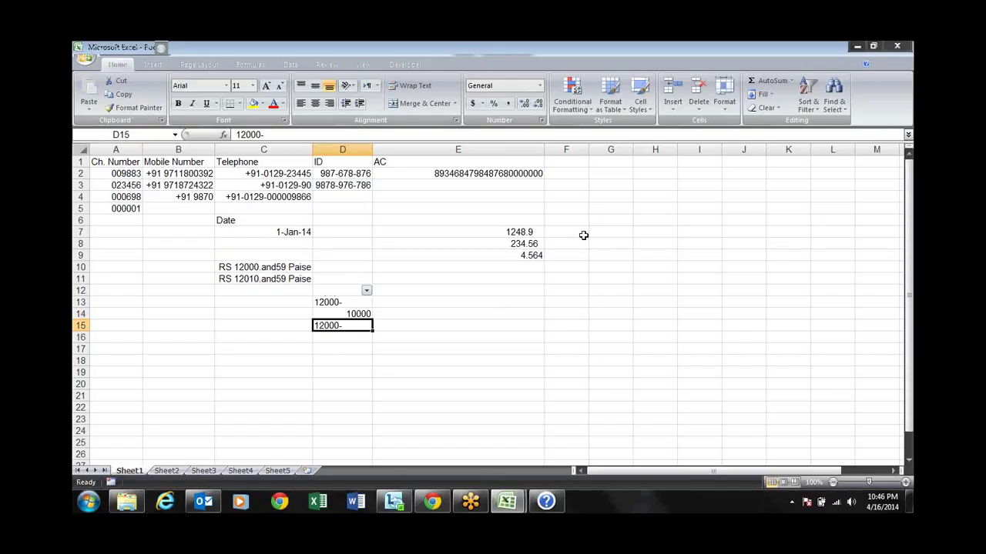
pyautogui.press('Up')
pyautogui.press('Up')
pyautogui.press('Right')
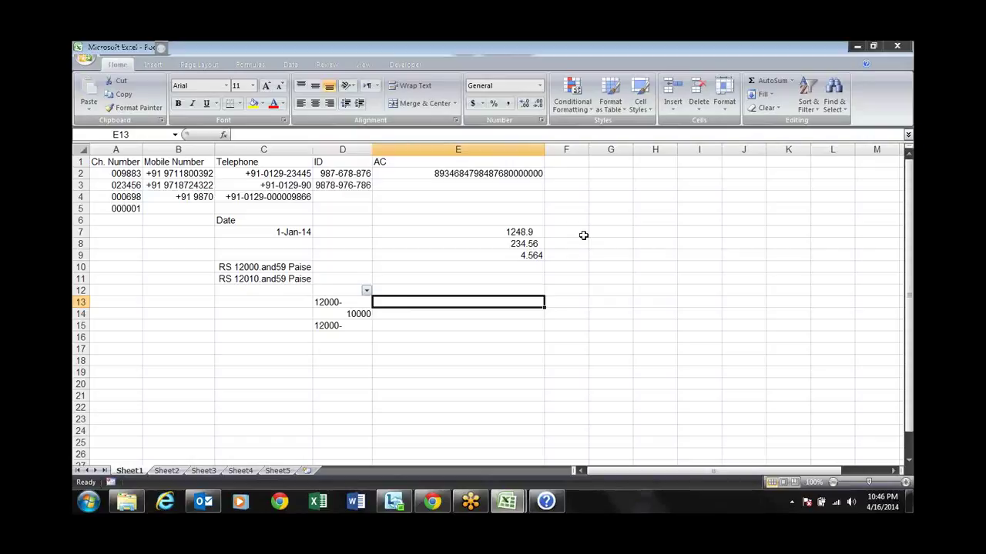
# Step: Enter =FIND("-",D13) in E13
pyautogui.write('=')
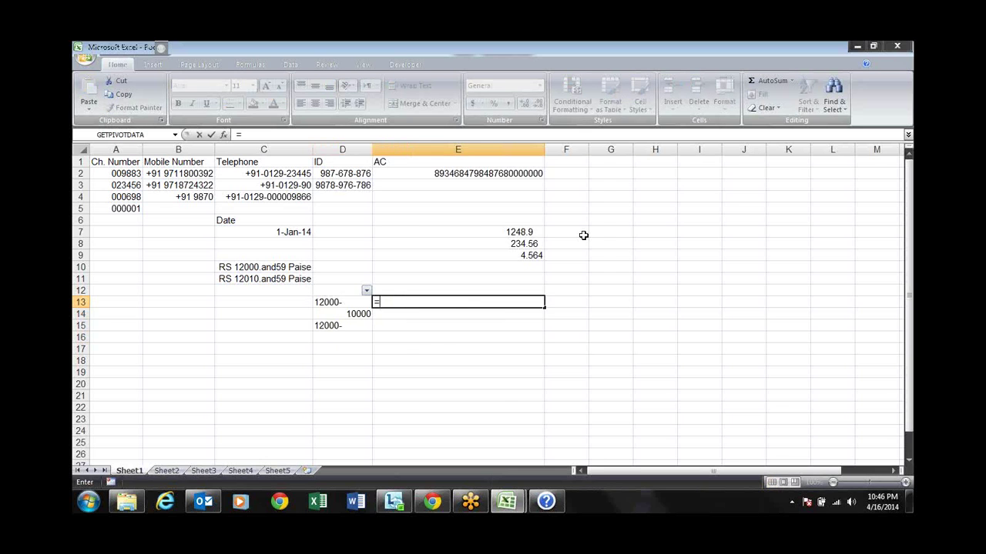
pyautogui.write('fin')
pyautogui.press('Tab')
pyautogui.write('"-"')
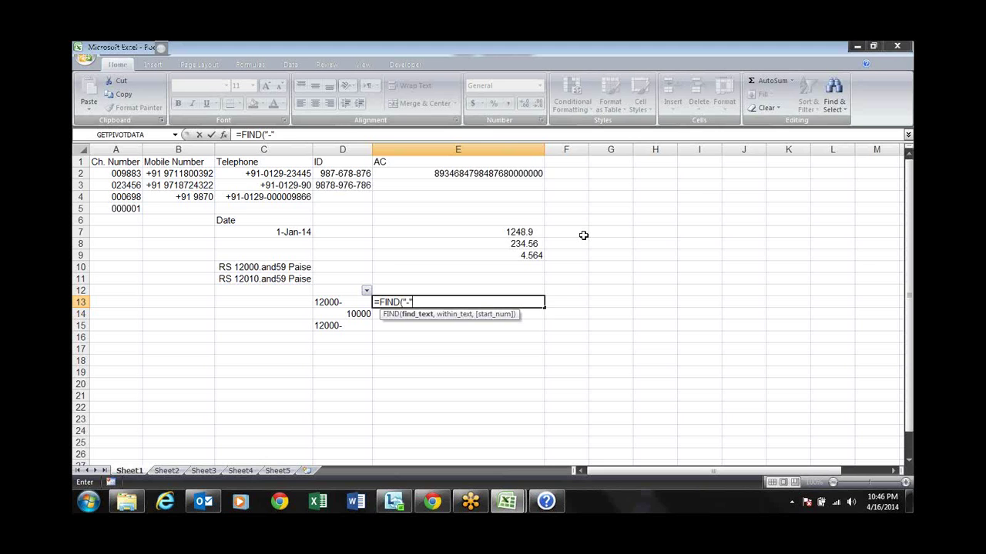
pyautogui.write(',')
pyautogui.press('Left')
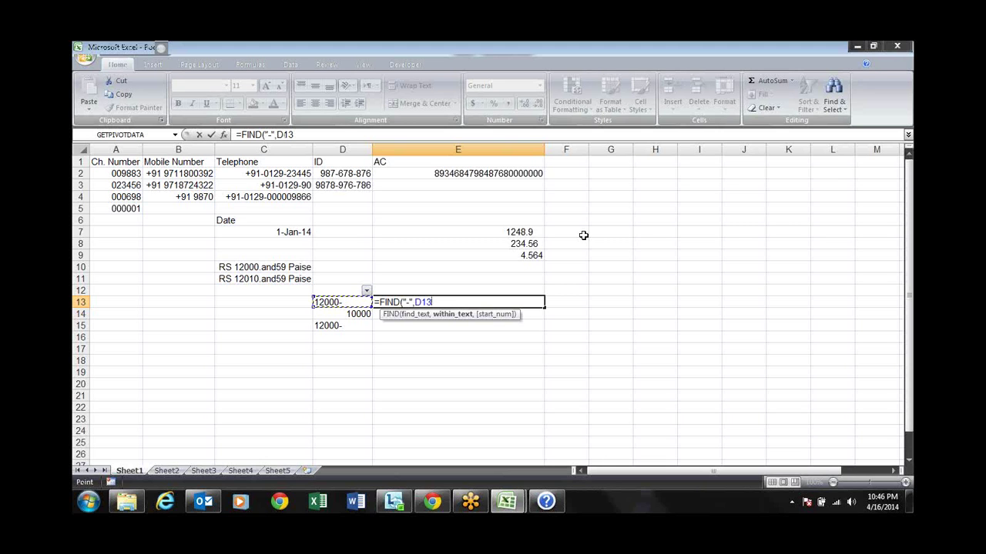
pyautogui.press('Return')
pyautogui.press('Up')
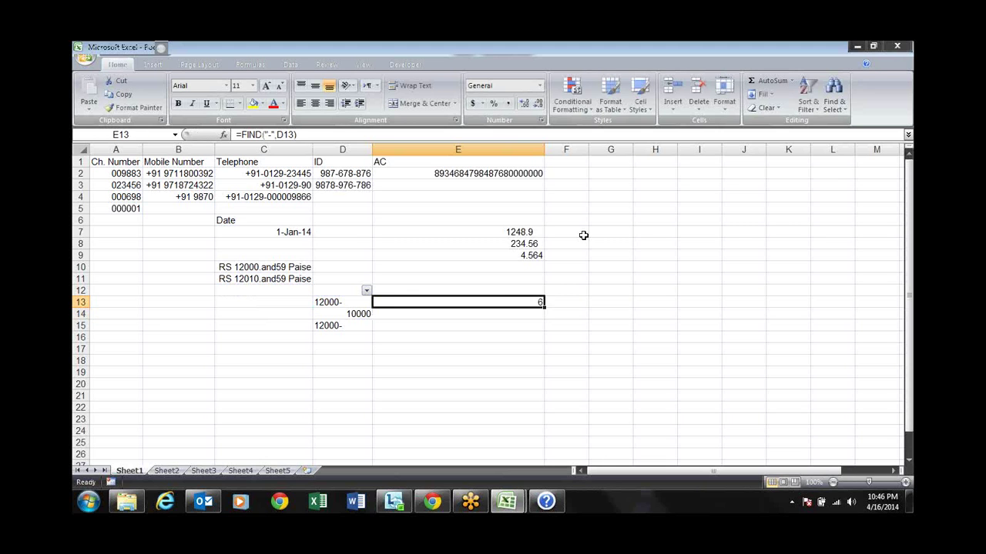
# Step: Wrap the FIND in IF(ISERROR(...),"", so E13 stays blank when D13 has no dash
pyautogui.press('F2')
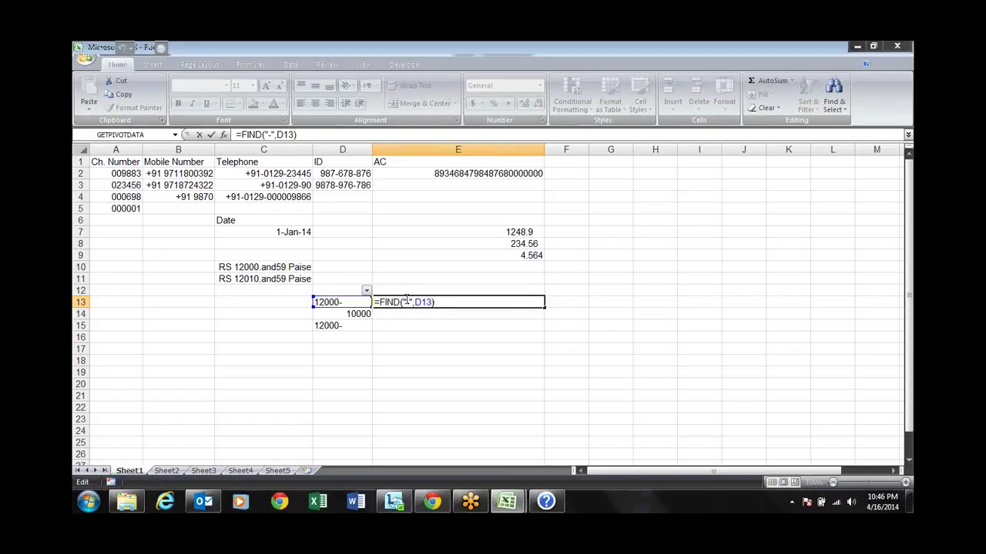
pyautogui.click(381, 302)
pyautogui.write('if')
pyautogui.doubleClick(391, 316)
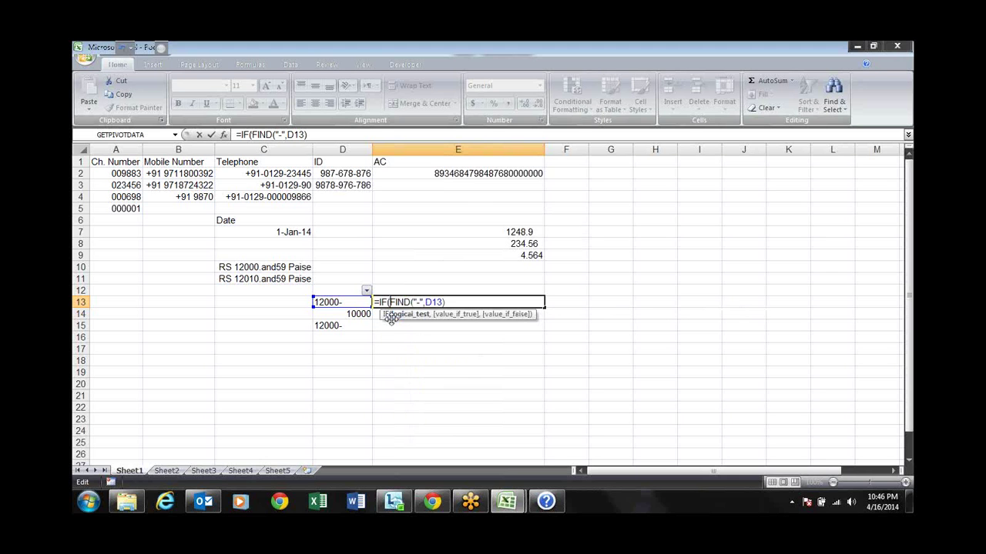
pyautogui.write('is')
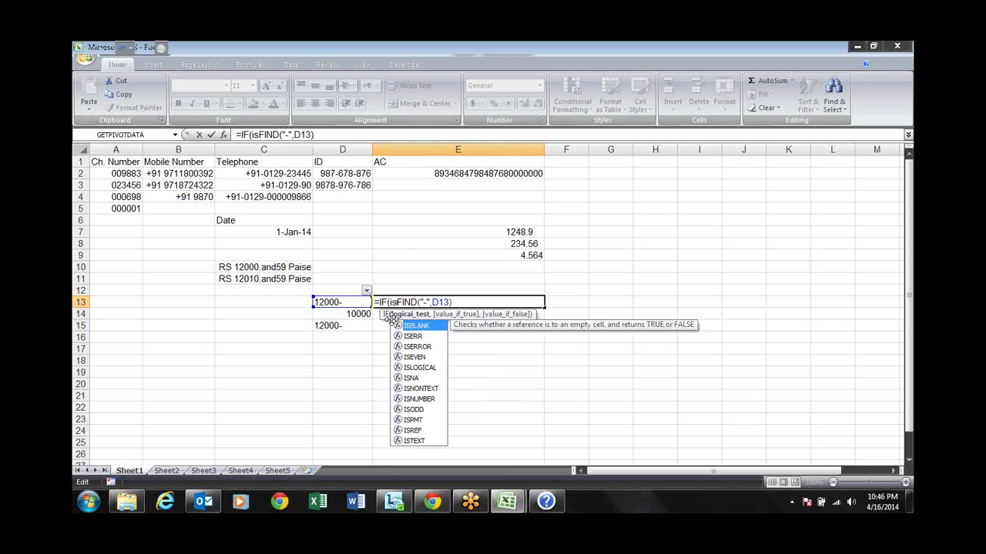
pyautogui.press('Down')
pyautogui.press('Down')
pyautogui.press('Tab')
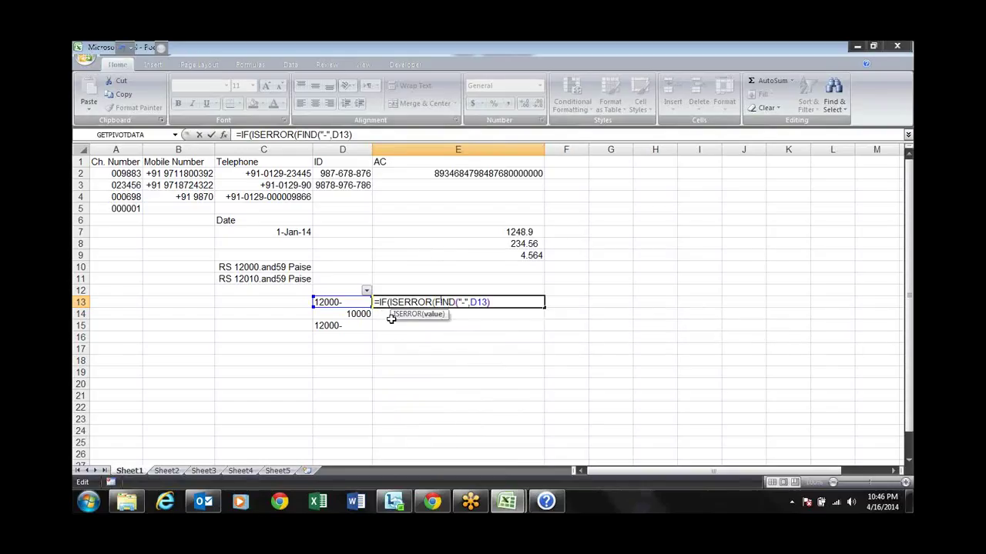
pyautogui.press('Right')
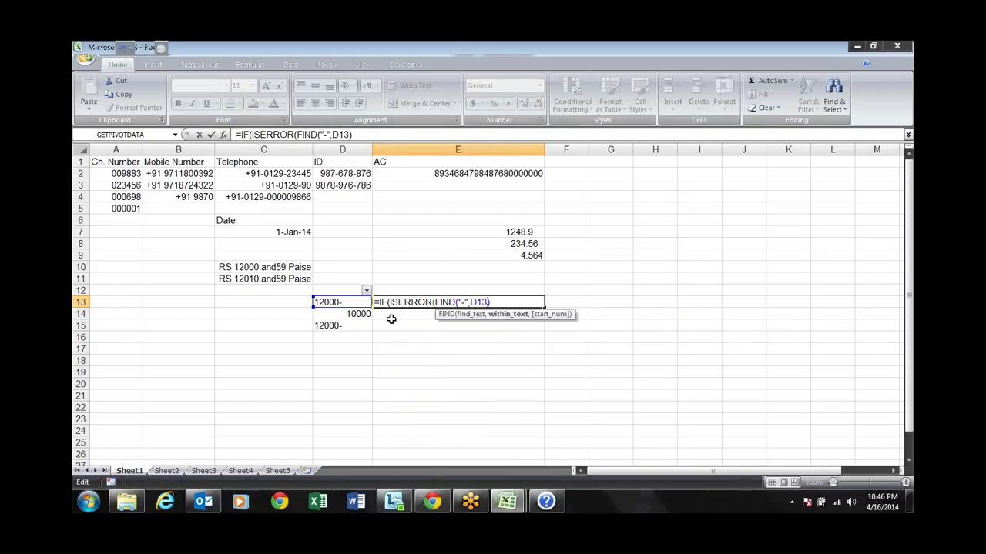
pyautogui.write('))')
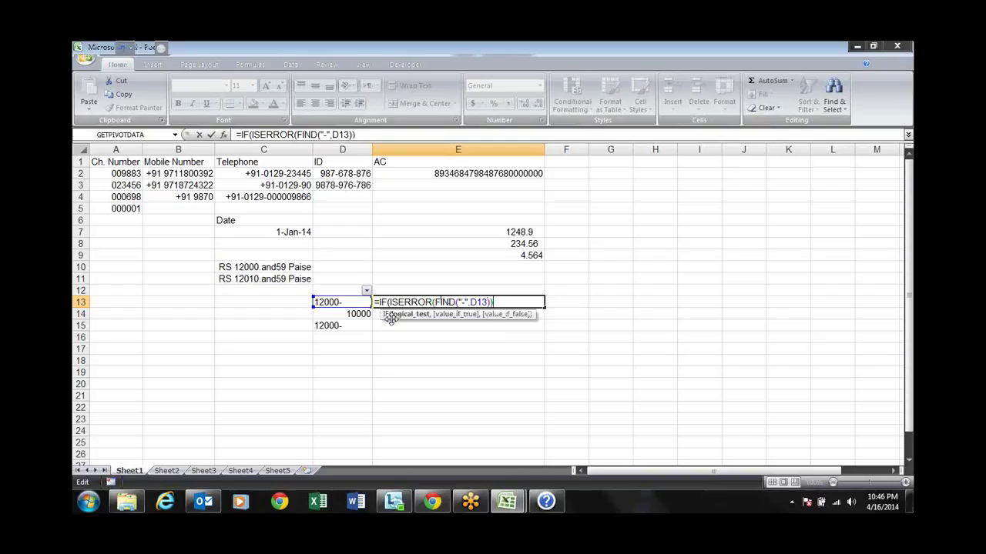
pyautogui.write(',')
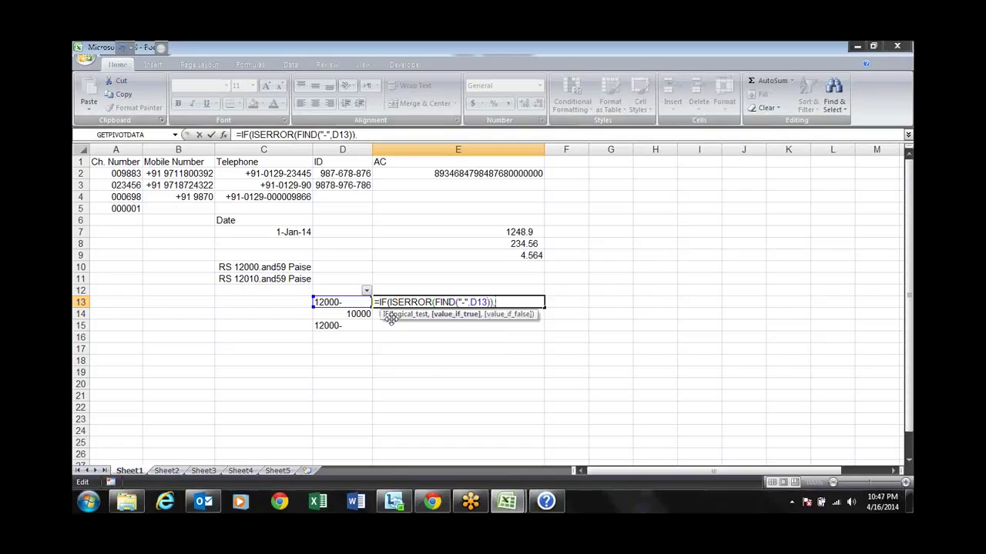
pyautogui.write('""')
pyautogui.write(',')
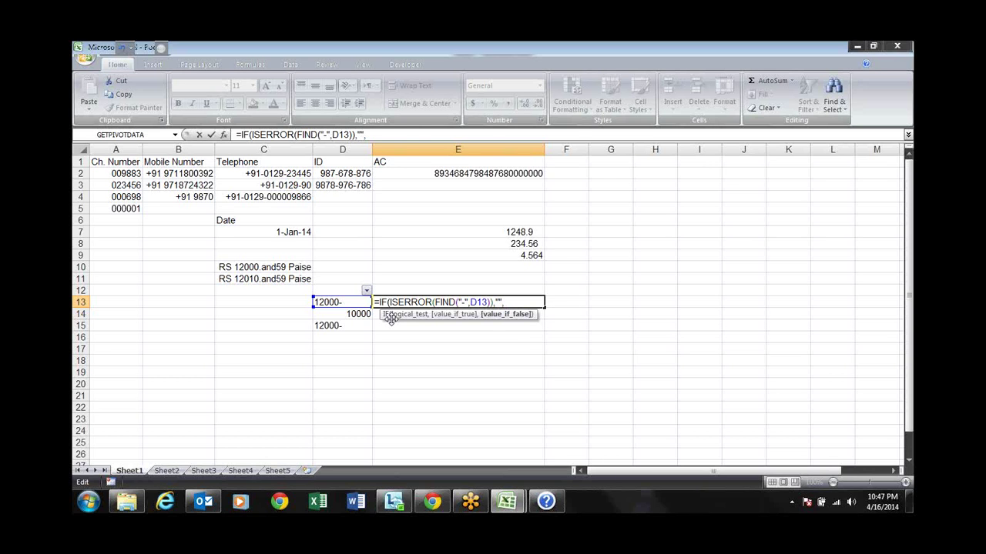
# Step: Finish E13's formula with "-"&SUBSTITUTE(D13,"-","") as the false value and commit it
pyautogui.write('sub')
pyautogui.press('Tab')
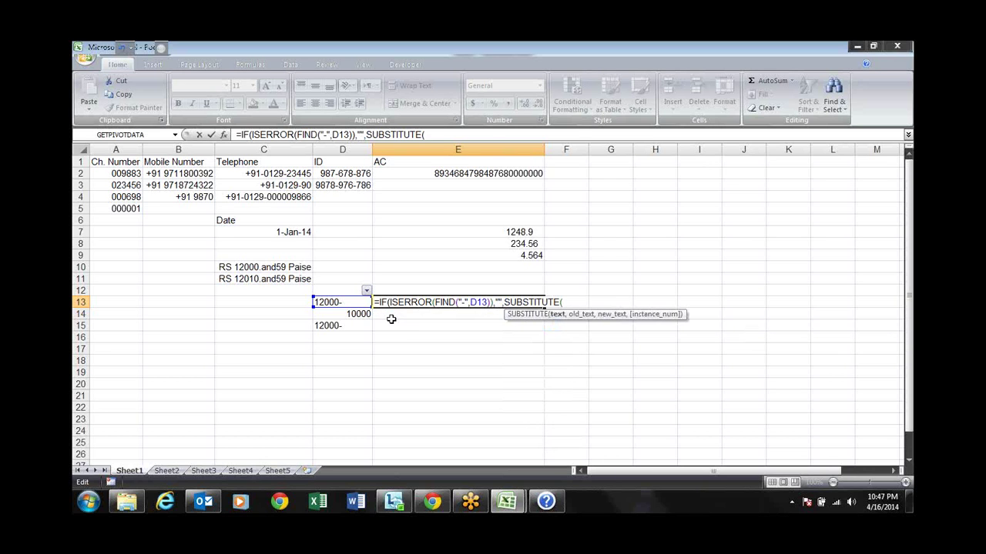
pyautogui.write('"')
pyautogui.write('"')
pyautogui.write(',')
pyautogui.press('BackSpace')
pyautogui.press('BackSpace')
pyautogui.press('BackSpace')
pyautogui.press('BackSpace')
pyautogui.click(329, 302)
pyautogui.write(',"-"')
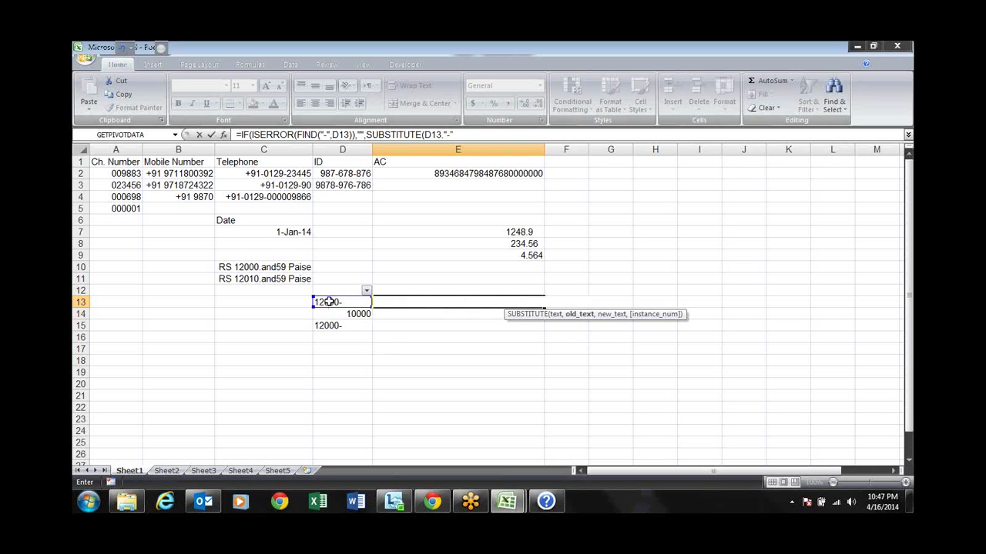
pyautogui.write(',')
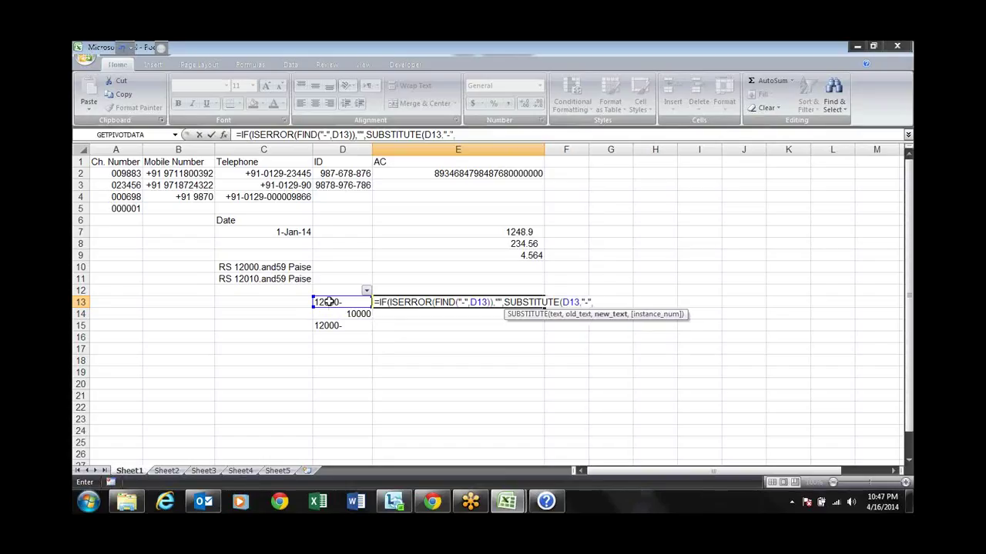
pyautogui.write('"",')
pyautogui.write(')')
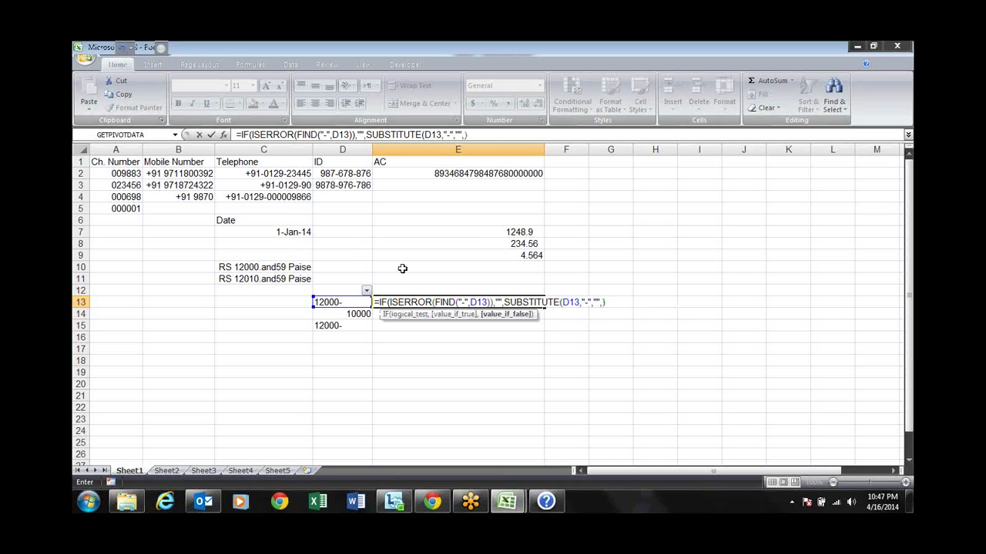
pyautogui.click(503, 302)
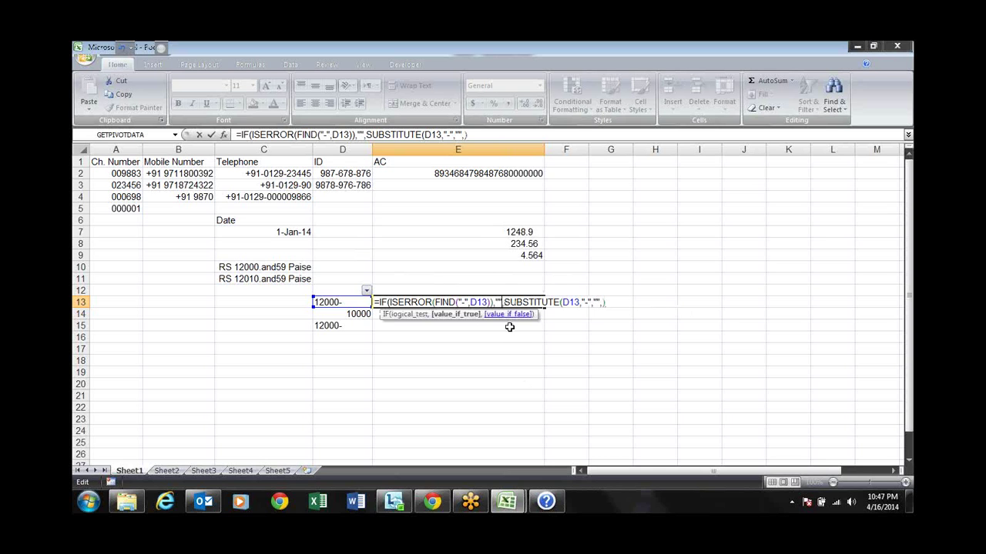
pyautogui.write('"-"')
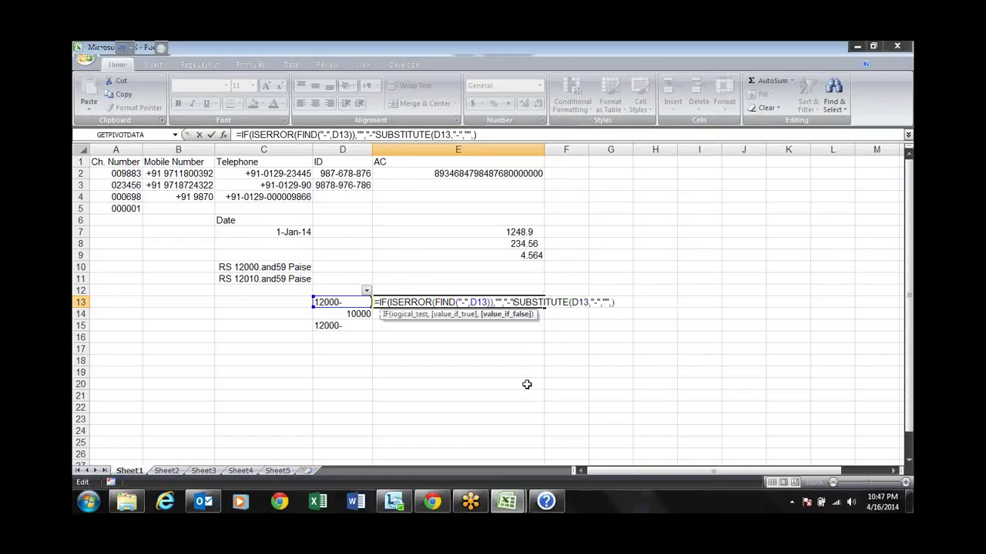
pyautogui.write('&')
pyautogui.press('End')
pyautogui.write(')')
pyautogui.press('Return')
# Step: Step through E13's IF and SUBSTITUTE arguments and recommit the formula, which returns #VALUE!
pyautogui.press('Up')
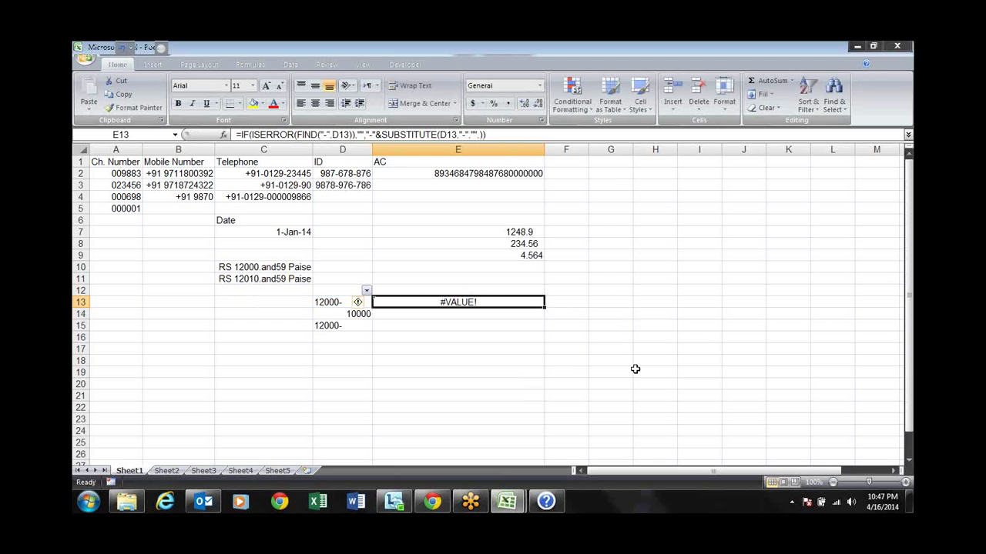
pyautogui.press('F2')
pyautogui.press('Left')
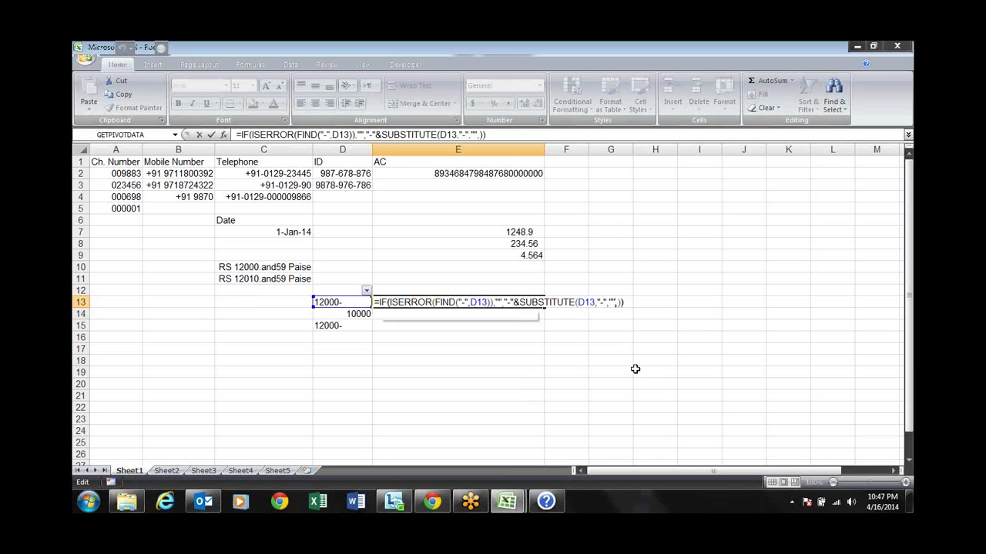
pyautogui.press('Left')
pyautogui.press('Left')
pyautogui.press('Left')
pyautogui.press('Left')
pyautogui.press('Left')
pyautogui.press('Left')
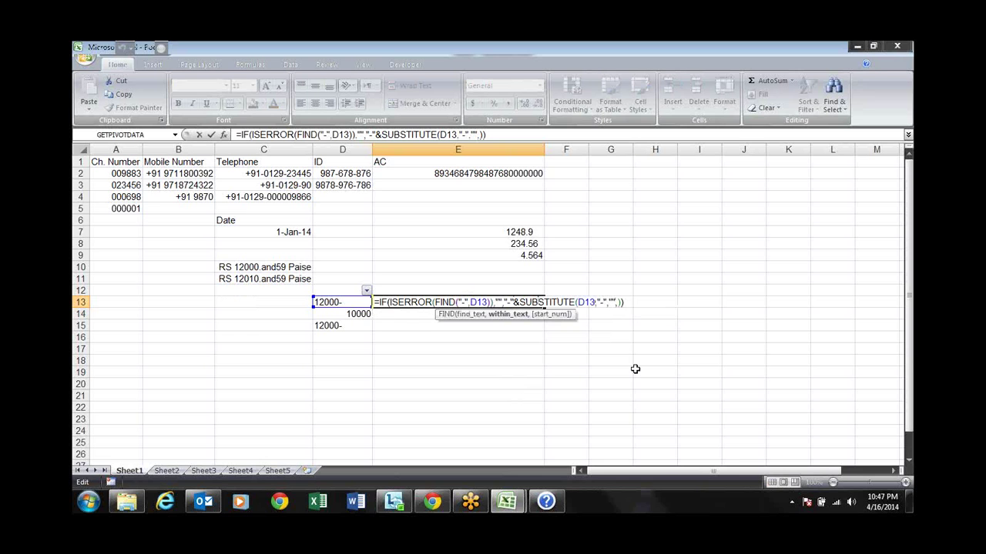
pyautogui.click(389, 302)
pyautogui.click(407, 315)
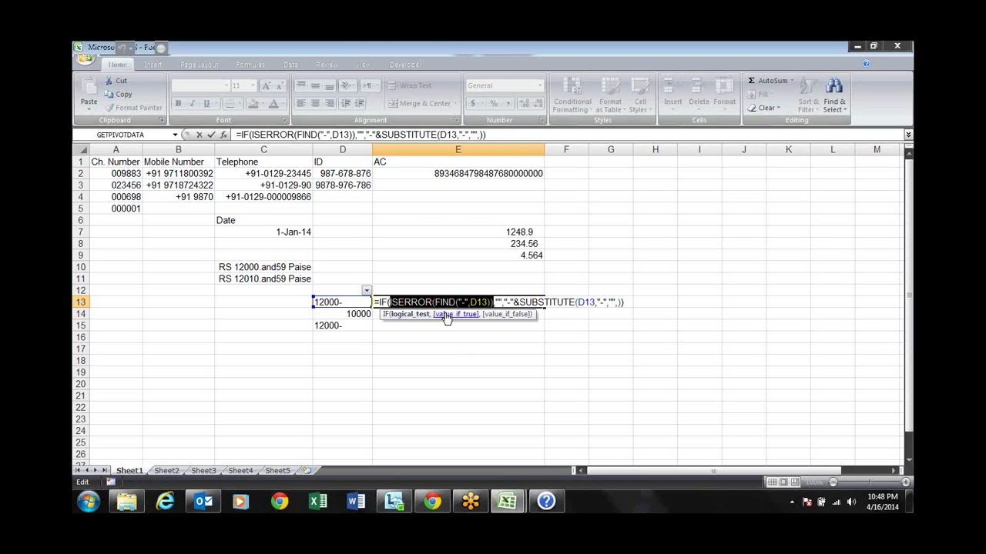
pyautogui.click(448, 316)
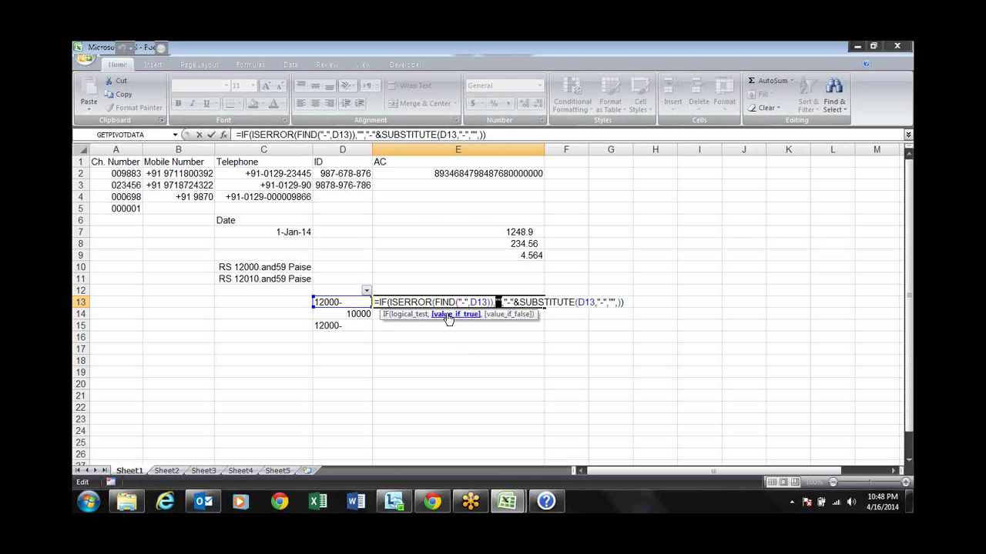
pyautogui.click(499, 316)
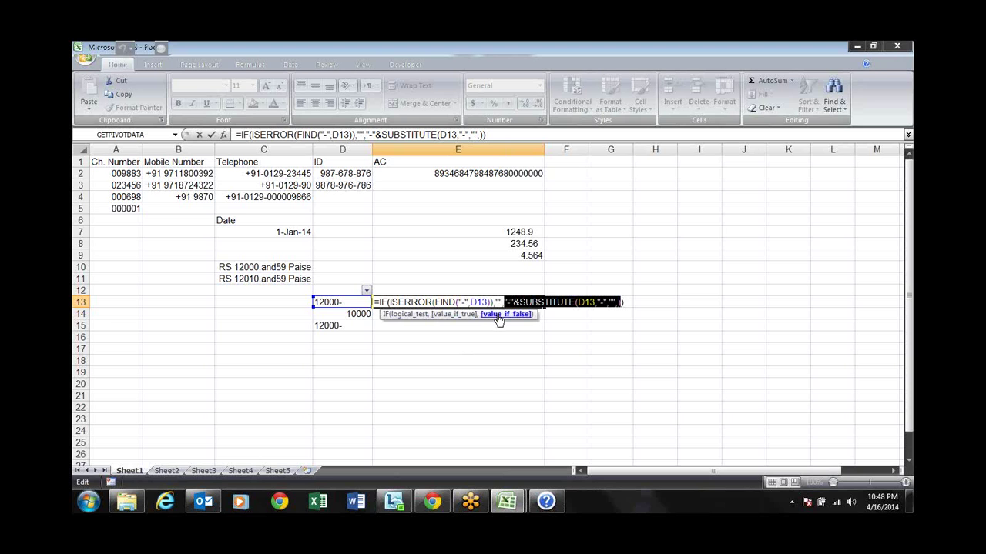
pyautogui.click(521, 302)
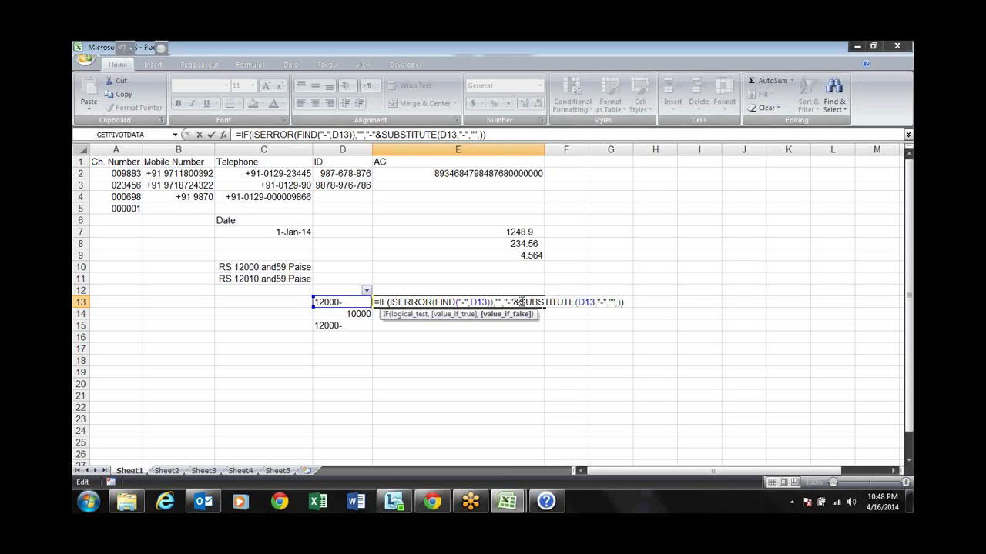
pyautogui.click(587, 302)
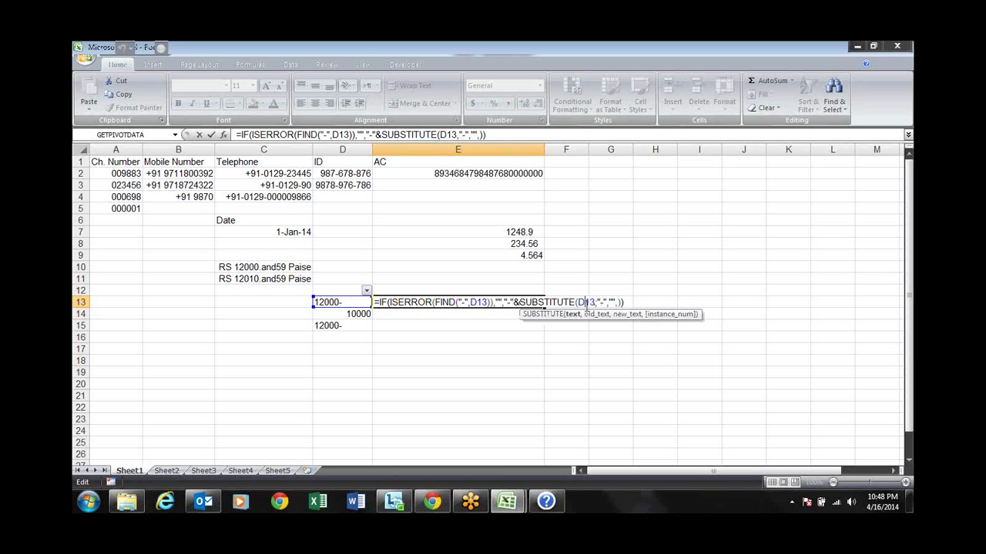
pyautogui.press('Right')
pyautogui.press('Right')
pyautogui.press('Right')
pyautogui.press('Right')
pyautogui.press('Right')
pyautogui.press('Right')
pyautogui.press('Right')
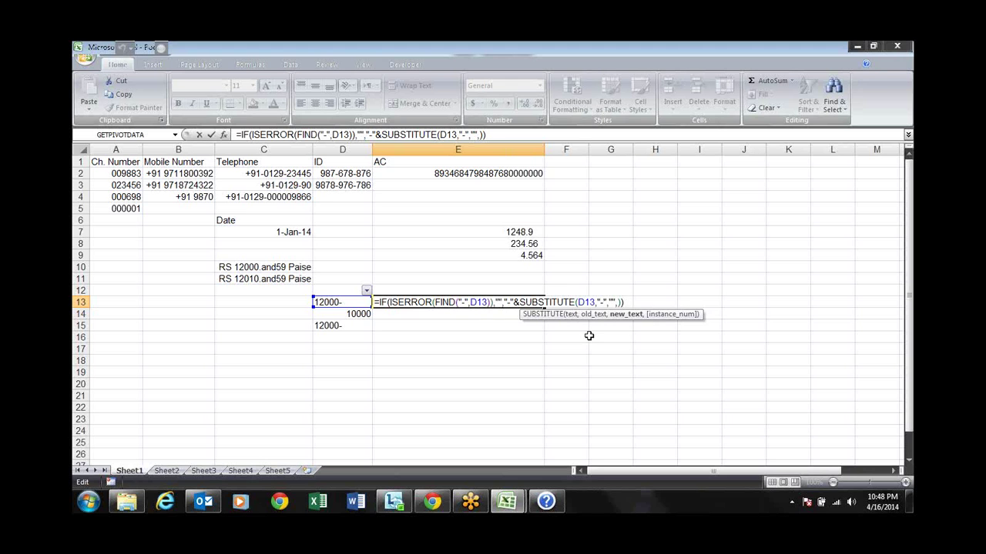
pyautogui.press('Return')
pyautogui.press('Up')
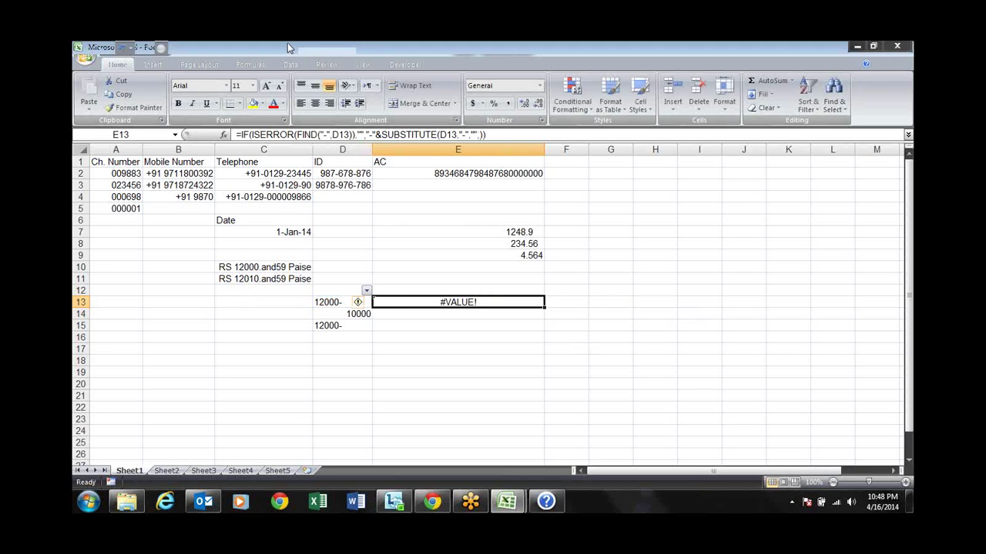
pyautogui.click(260, 68)
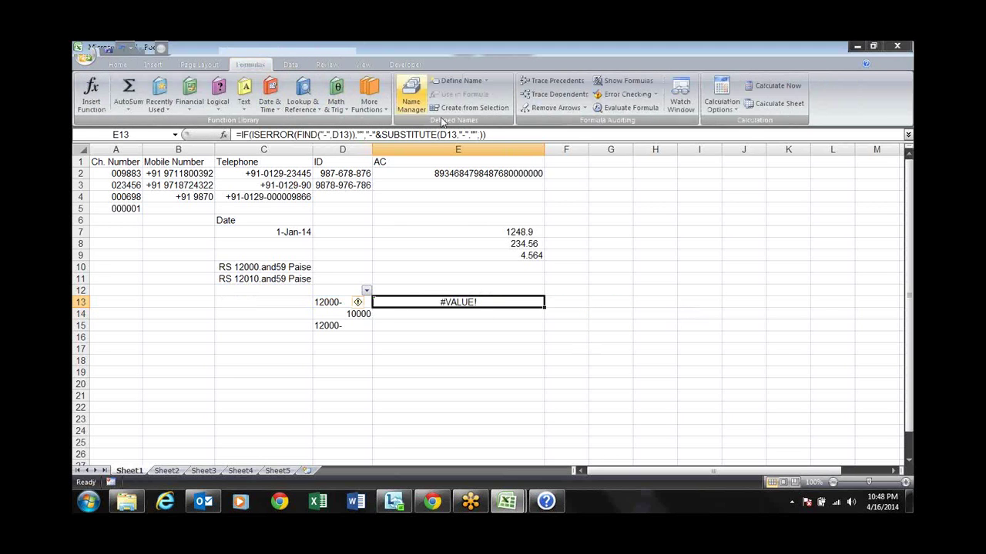
pyautogui.click(605, 109)
pyautogui.click(582, 330)
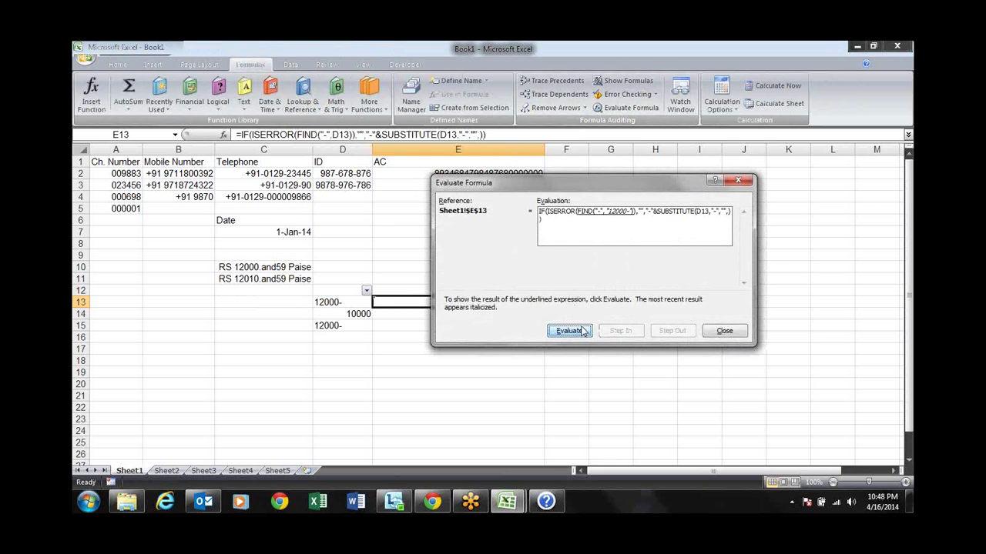
pyautogui.click(583, 330)
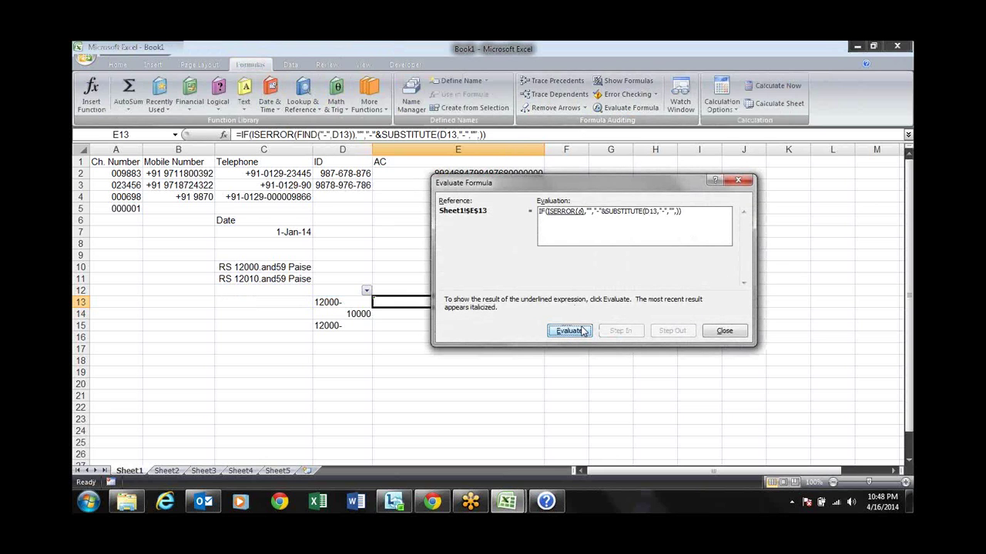
pyautogui.click(583, 330)
pyautogui.click(583, 330)
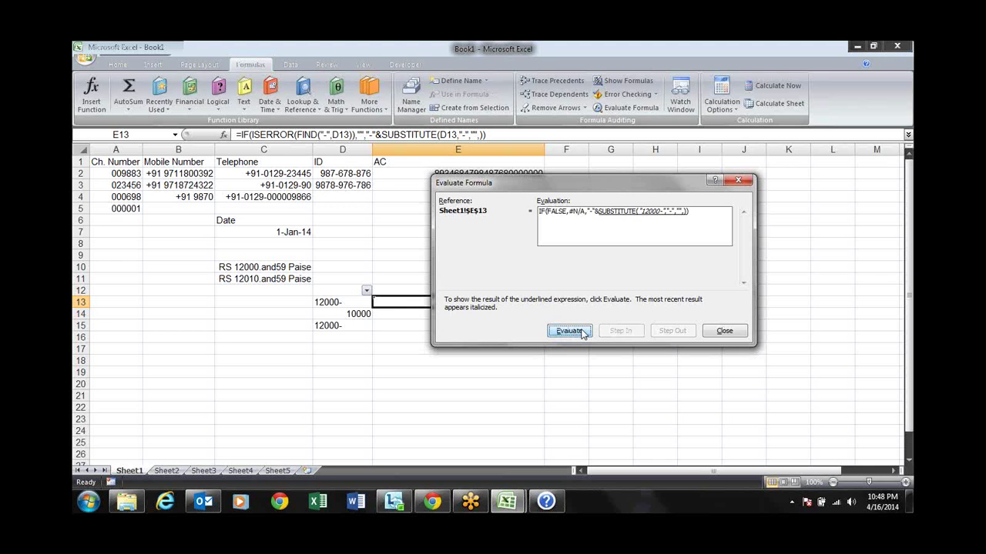
pyautogui.click(583, 330)
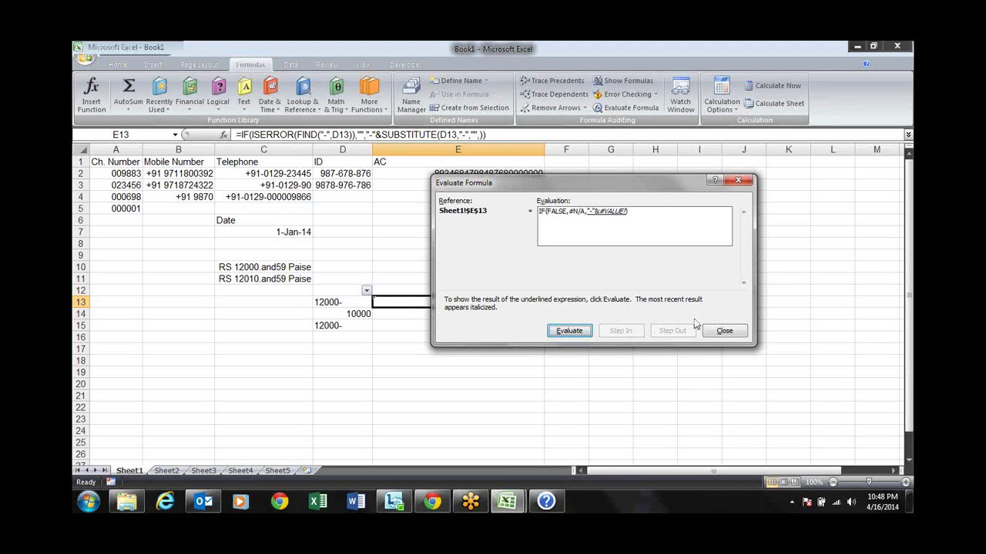
pyautogui.click(725, 331)
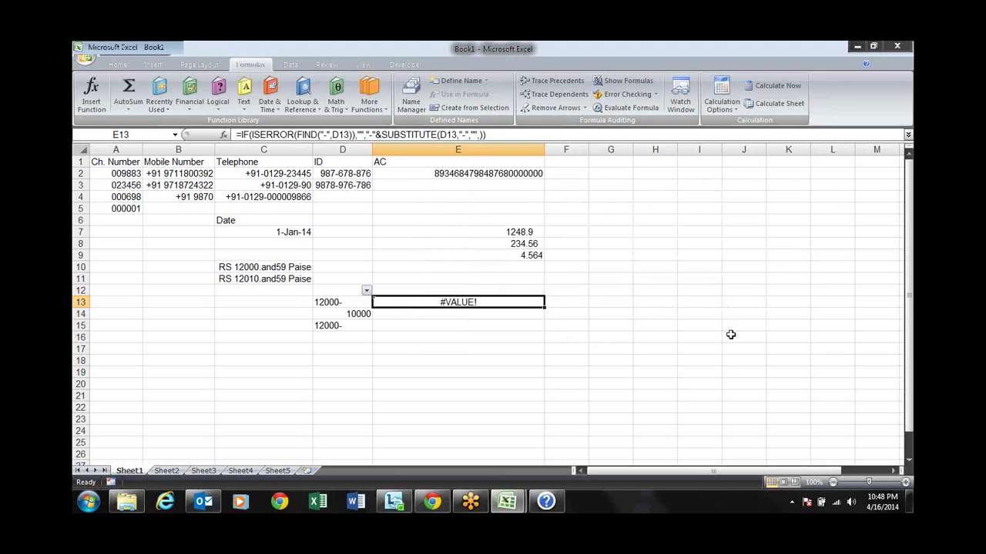
# Step: Add the missing "" argument to SUBSTITUTE so E13 shows -12000, then fill down to row 22
pyautogui.press('F2')
pyautogui.press('Left')
pyautogui.press('Left')
pyautogui.press('Left')
pyautogui.press('Left')
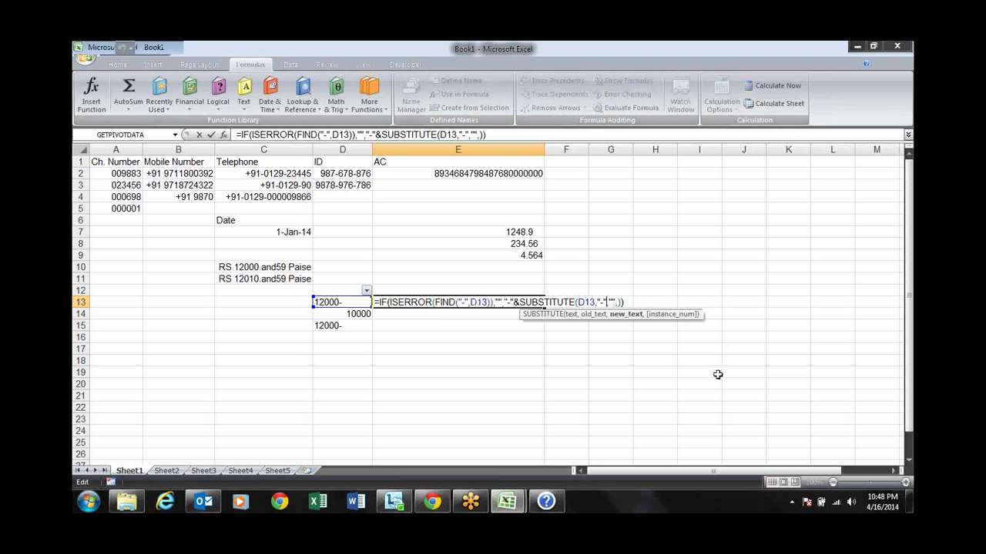
pyautogui.press('Right')
pyautogui.press('Right')
pyautogui.press('Right')
pyautogui.press('Right')
pyautogui.press('Return')
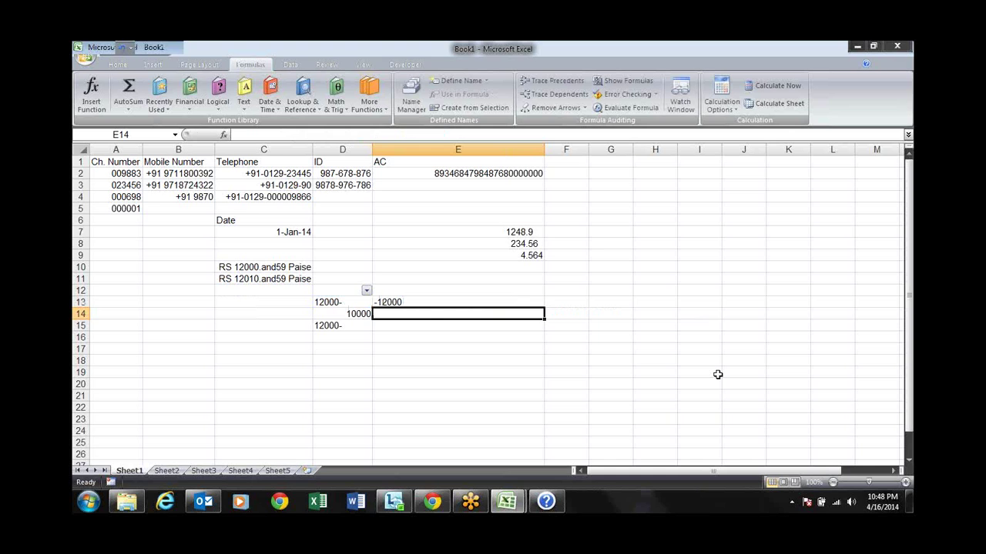
pyautogui.press('Up')
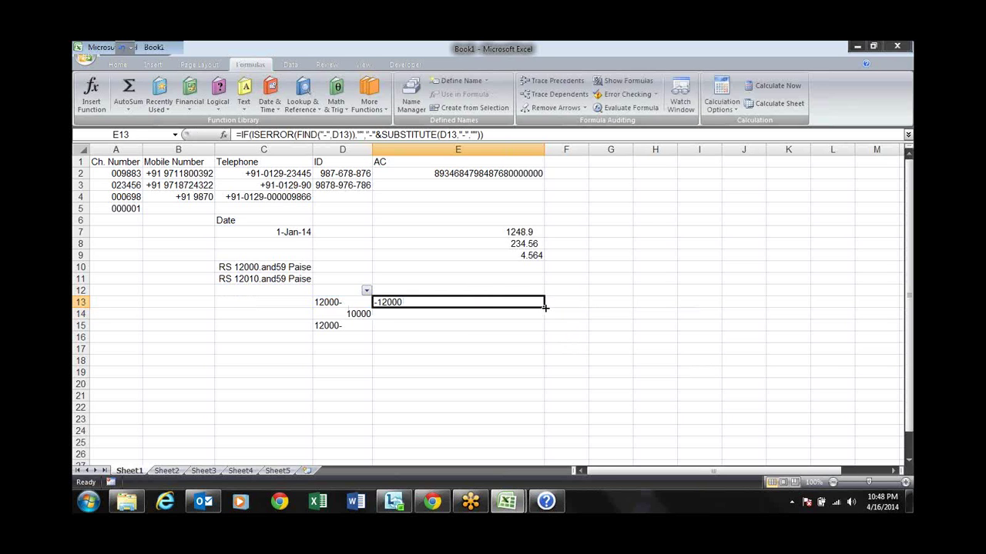
pyautogui.moveTo(544, 310); pyautogui.dragTo(544, 414)
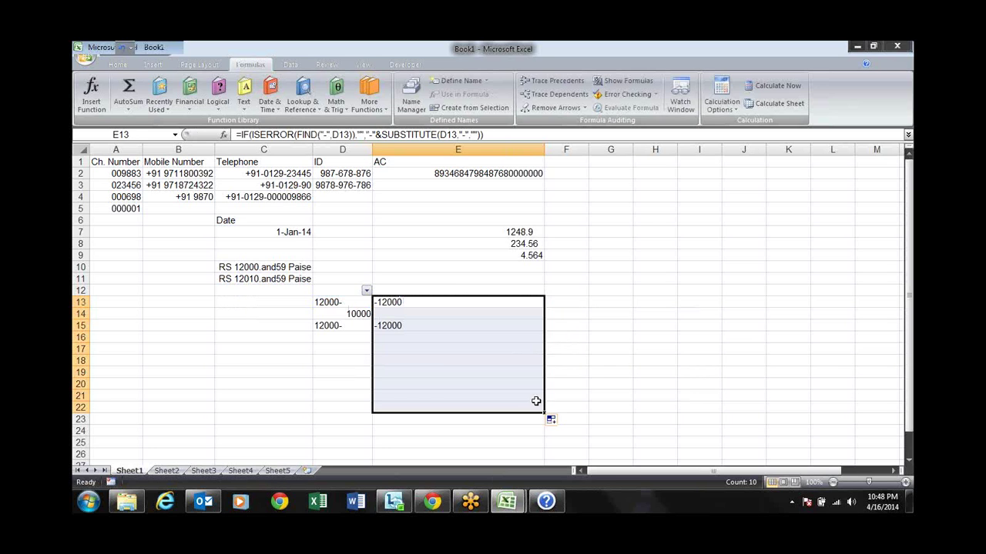
# Step: Test the formula by entering 131- in D16 and checking the results in E13 and E14
pyautogui.click(330, 335)
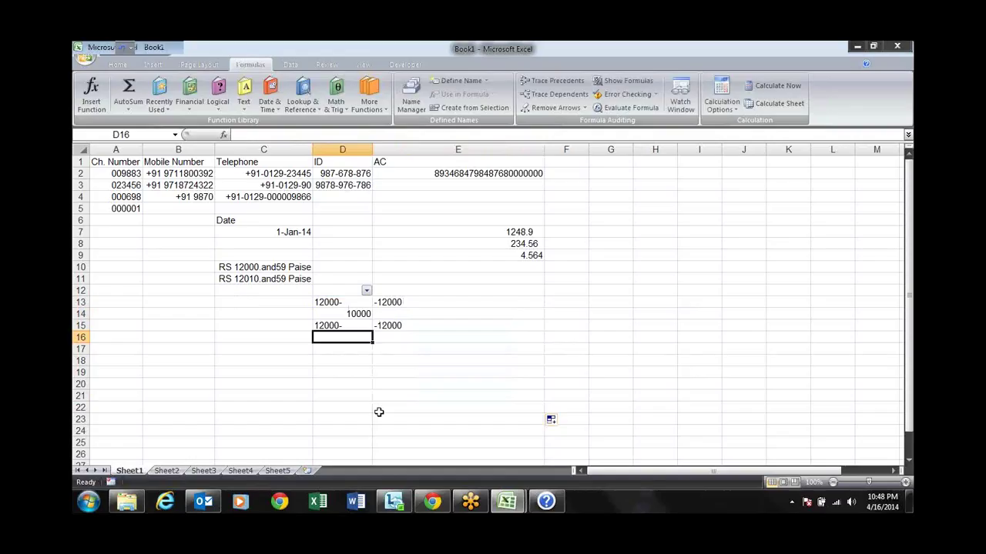
pyautogui.write('131-')
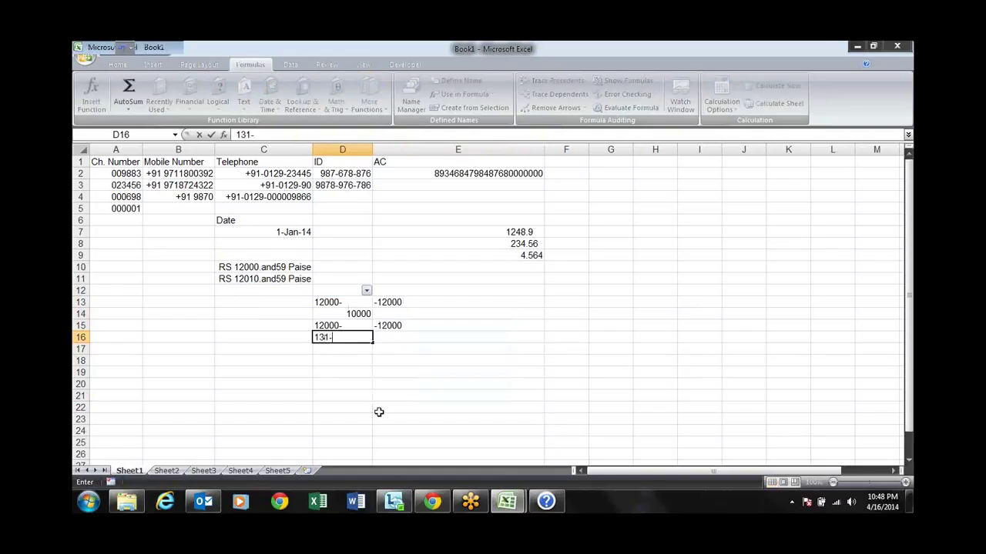
pyautogui.press('Return')
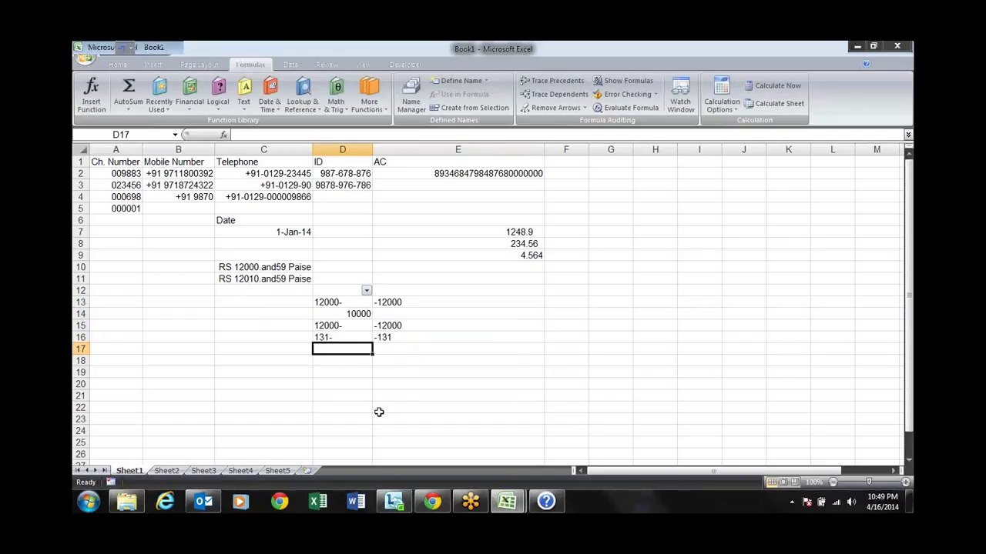
pyautogui.press('Up')
pyautogui.press('Up')
pyautogui.press('Up')
pyautogui.press('Up')
pyautogui.press('Right')
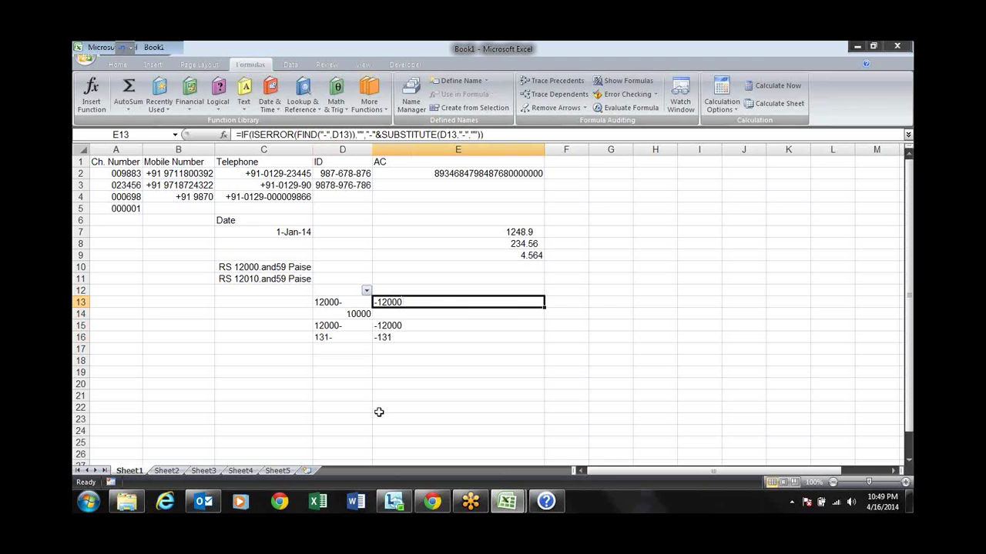
pyautogui.press('F2')
pyautogui.press('Return')
pyautogui.press('Down')
pyautogui.press('Down')
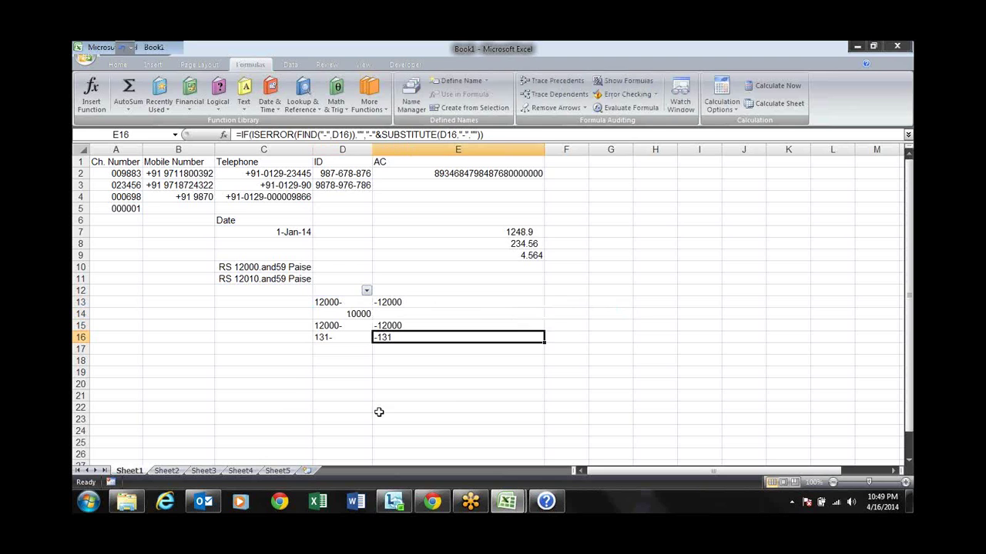
pyautogui.click(455, 311)
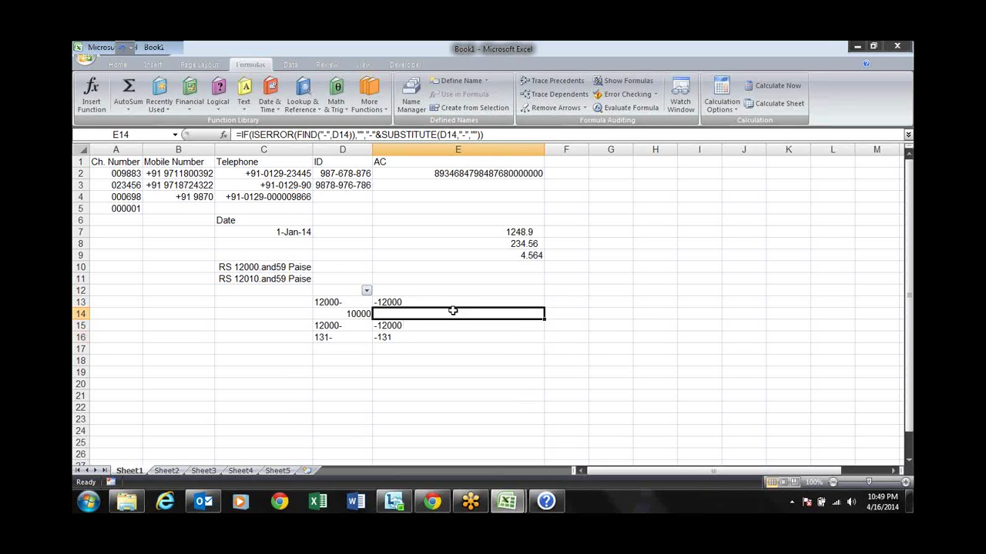
pyautogui.click(447, 304)
# Step: Clear the D13:E16 test values and formulas, then switch to Excel Help
pyautogui.press('Left')
pyautogui.press('Up')
pyautogui.hotkey('shift', 'Right')
pyautogui.hotkey('shift', 'Right')
pyautogui.hotkey('shift', 'Down')
pyautogui.hotkey('shift', 'Down')
pyautogui.hotkey('shift', 'Down')
pyautogui.hotkey('shift', 'Down')
pyautogui.hotkey('shift', 'Down')
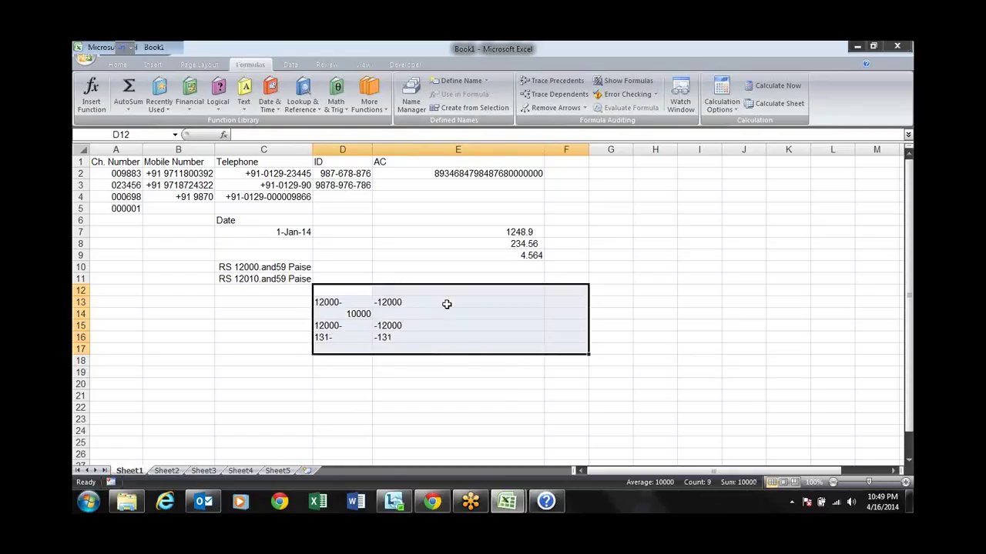
pyautogui.press('Delete')
pyautogui.press('Left')
pyautogui.press('Left')
pyautogui.press('Right')
pyautogui.press('Right')
pyautogui.hotkey('alt', 'Tab')
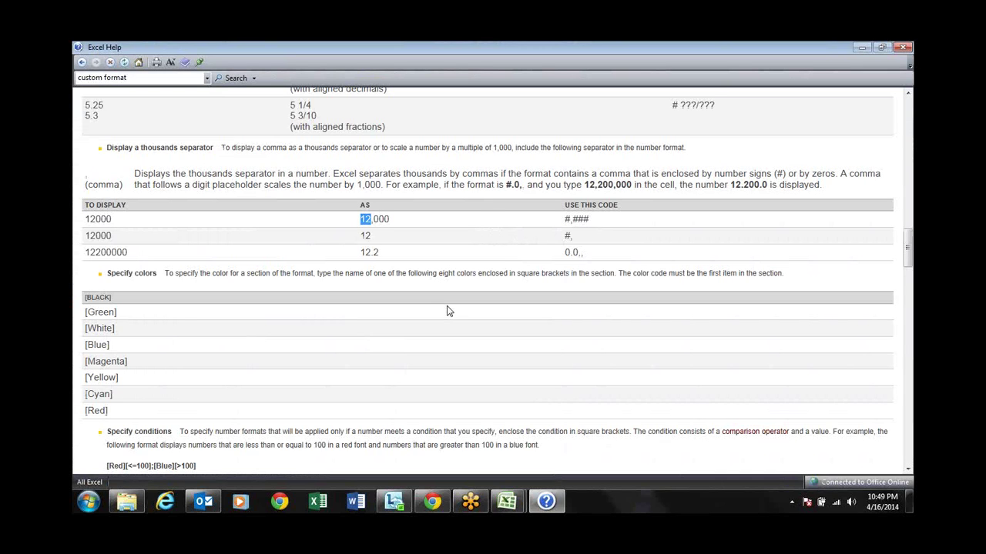
# Step: Scroll Excel Help's custom format page to the colours section
pyautogui.click(457, 234)
pyautogui.scroll(-3, 457, 235)
pyautogui.scroll(3, 457, 235)
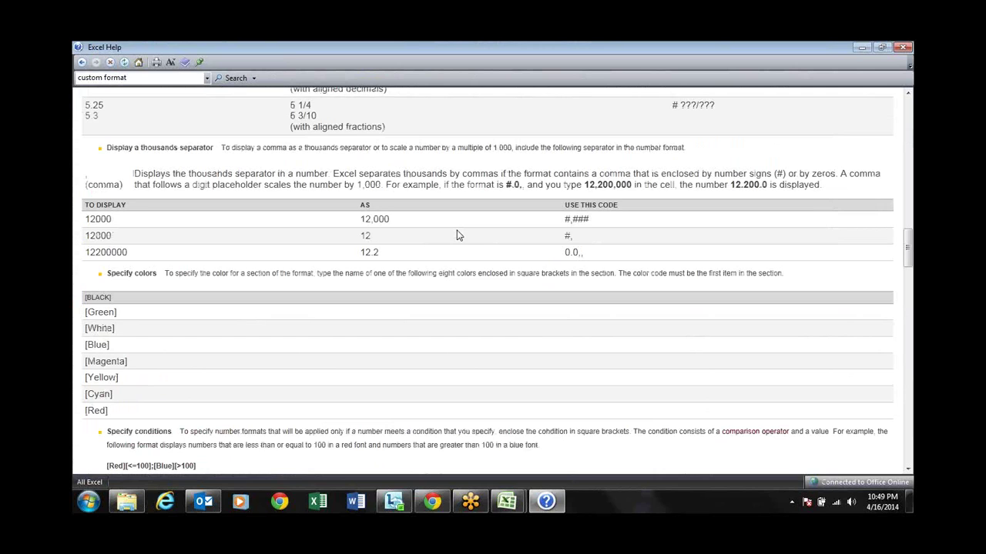
pyautogui.scroll(-3, 457, 235)
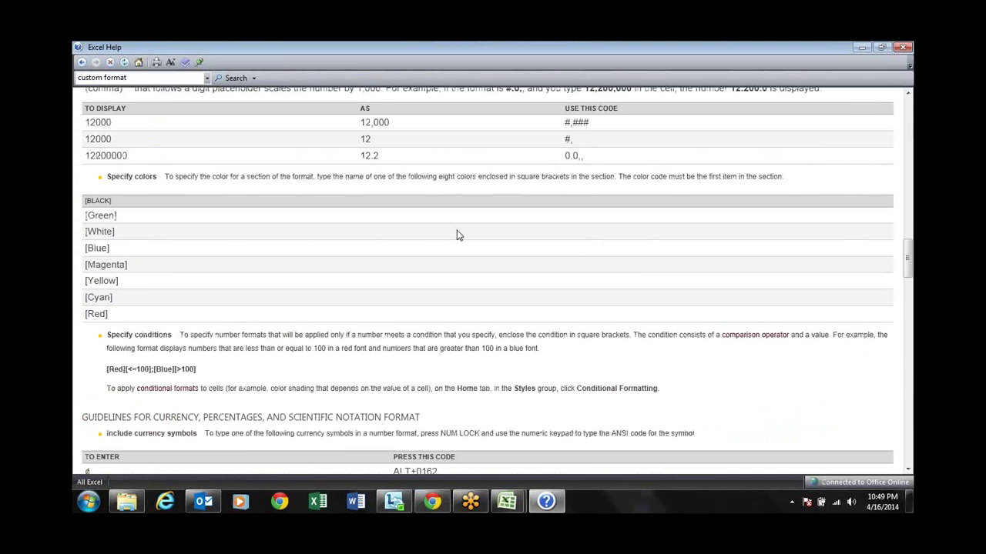
# Step: Return to the workbook and select C11, showing RS 12010.and59 Paise
pyautogui.hotkey('alt', 'Tab')
pyautogui.press('Left')
pyautogui.press('Right')
pyautogui.press('Left')
pyautogui.press('Up')
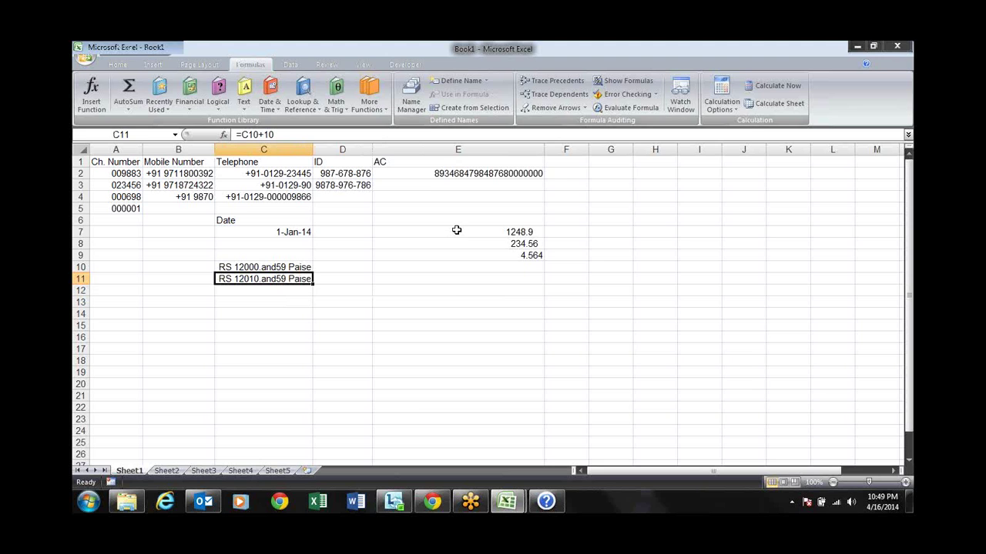
# Step: Enter the sample text 'sdf' into three cells, ending back on E13
pyautogui.hotkey('ctrl', '1')
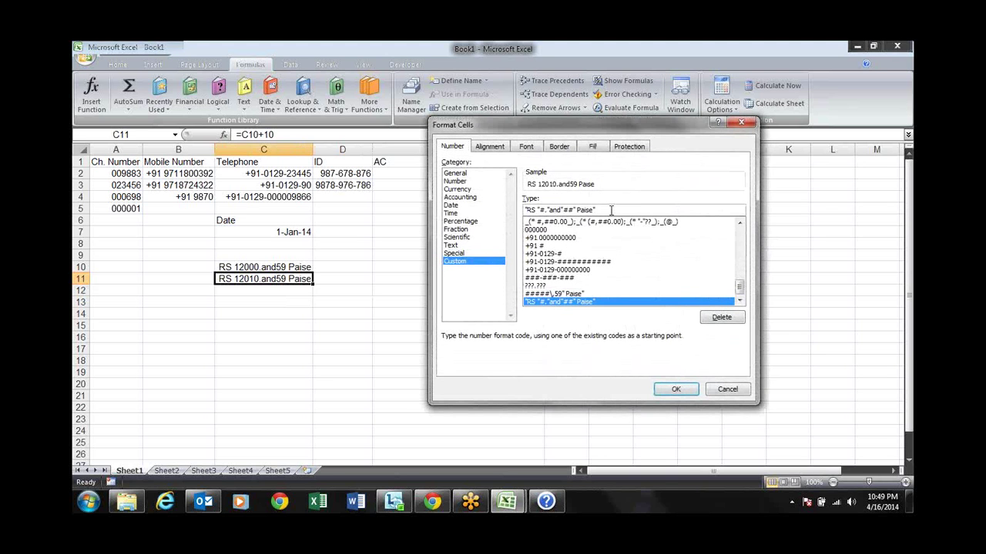
pyautogui.moveTo(612, 209); pyautogui.dragTo(427, 213)
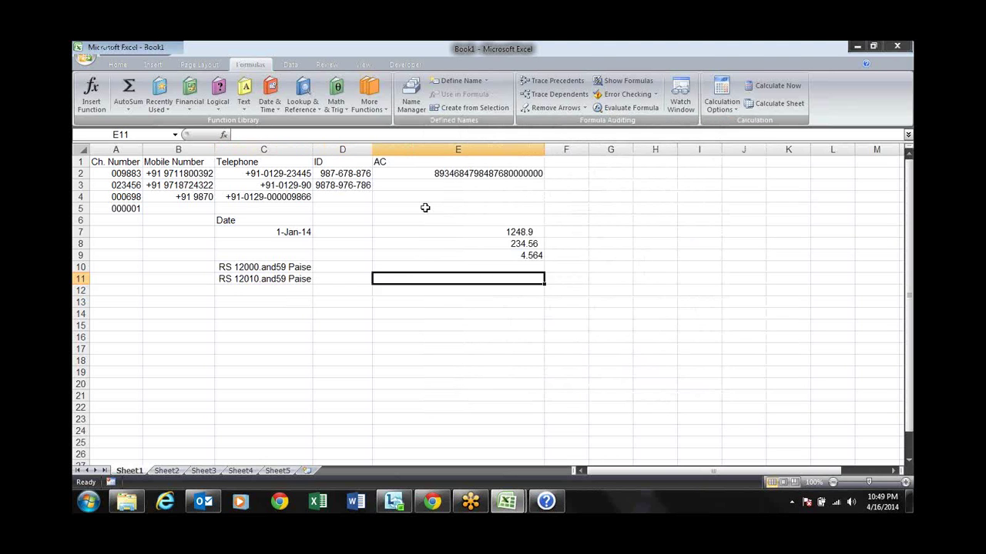
pyautogui.write('sdf')
pyautogui.press('Return')
pyautogui.write('sdf')
pyautogui.press('Return')
pyautogui.write('sdf')
pyautogui.hotkey('ctrl', 'Return')
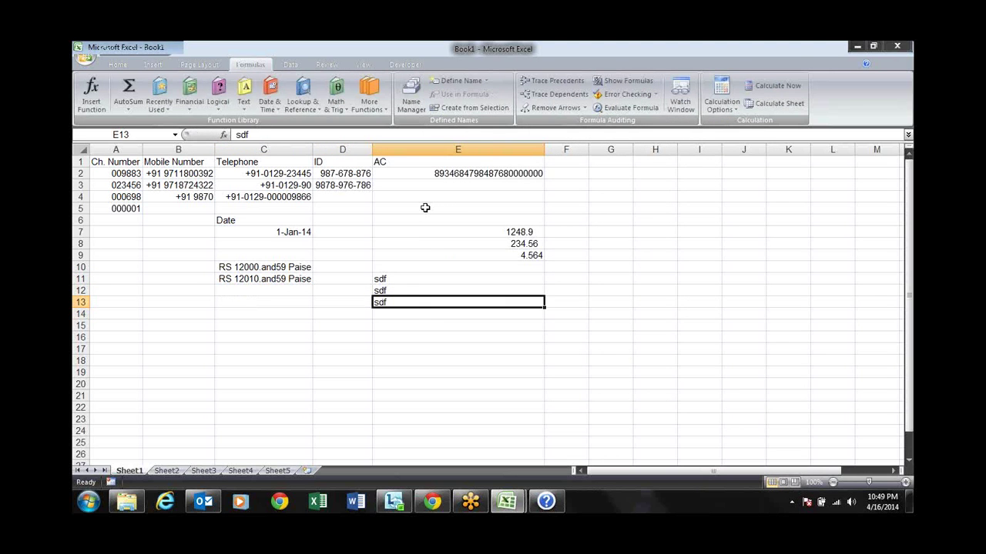
# Step: Replace E13's General format with a [Red] custom format so sdf shows red
pyautogui.hotkey('ctrl', '1')
pyautogui.click(465, 261)
pyautogui.click(568, 221)
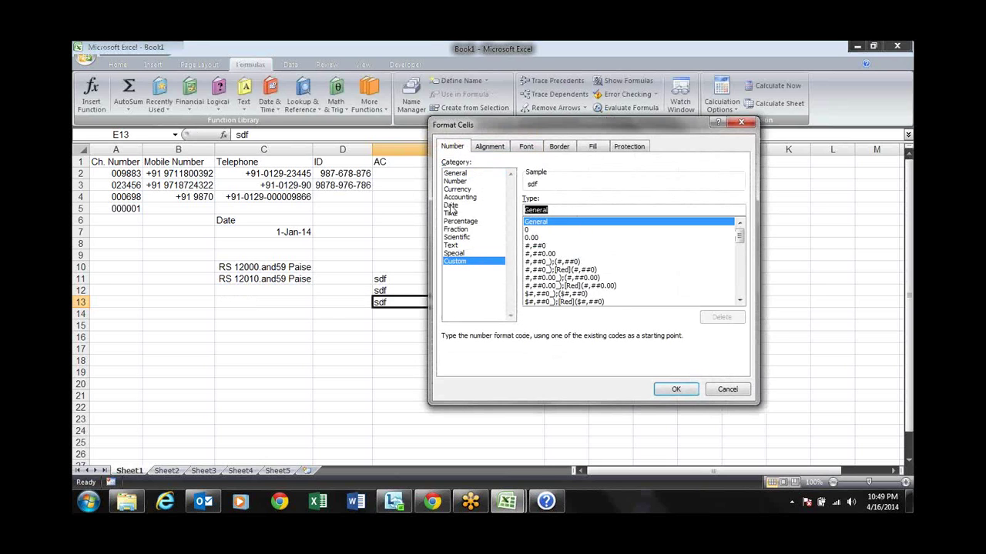
pyautogui.press('BackSpace')
pyautogui.write('R')
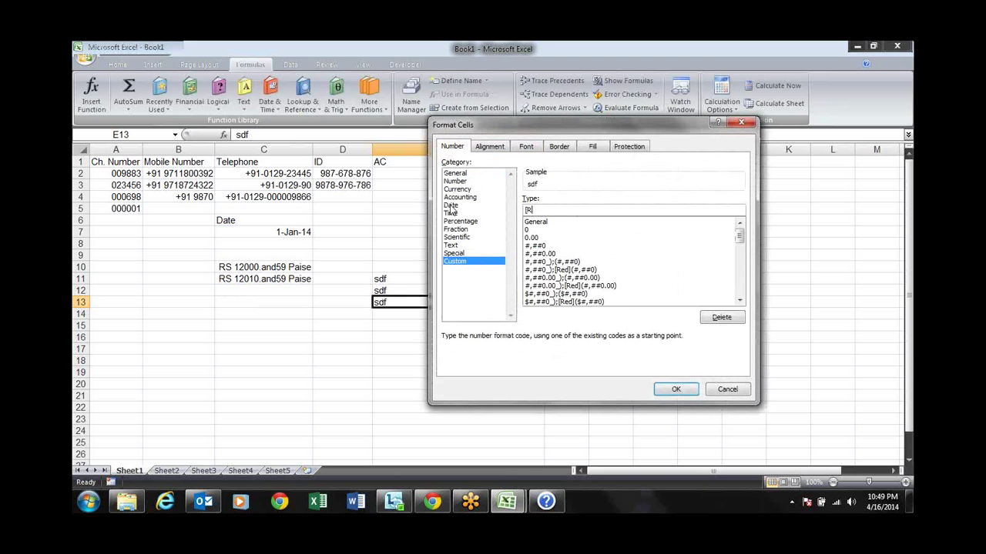
pyautogui.write('d')
pyautogui.write(']')
pyautogui.press('Return')
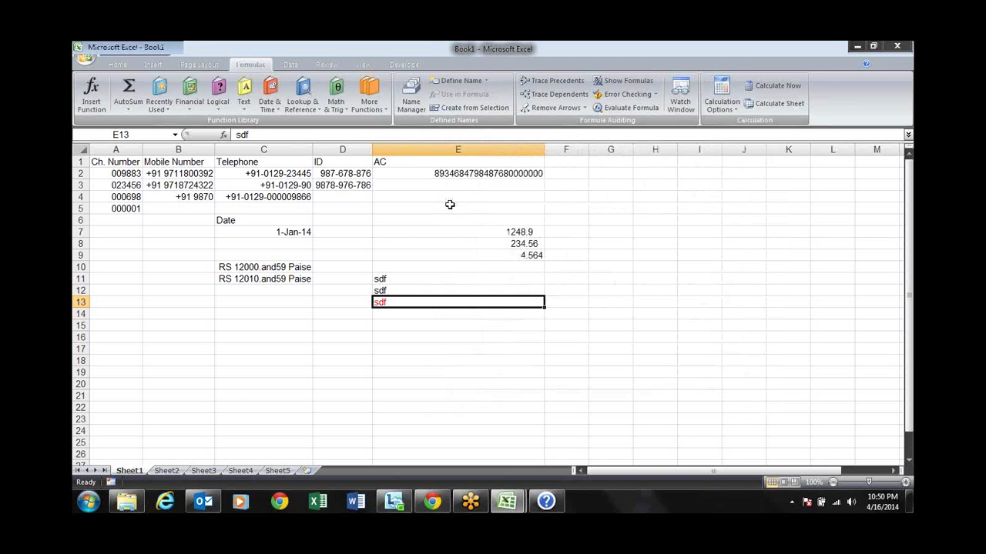
pyautogui.hotkey('alt', 'Tab')
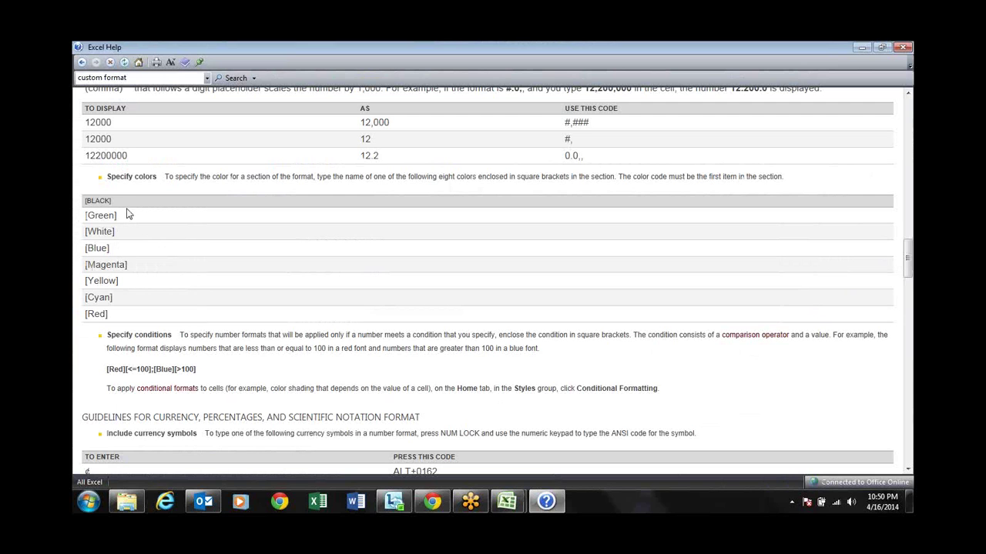
# Step: Review Help's colour code list and the [Red][<=100];[Blue][>100] condition example, then return to the workbook
pyautogui.moveTo(97, 198); pyautogui.dragTo(107, 317)
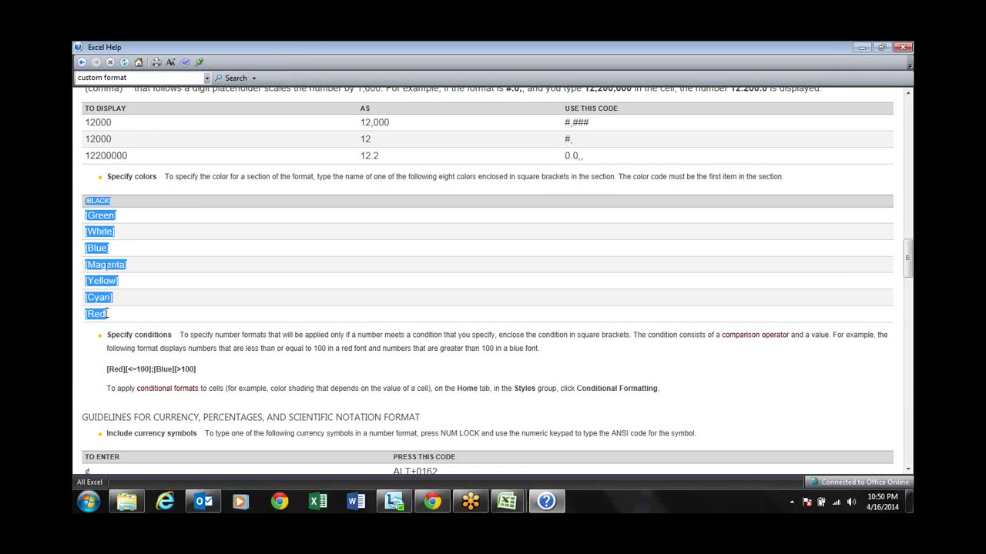
pyautogui.click(200, 285)
pyautogui.scroll(-3, 201, 282)
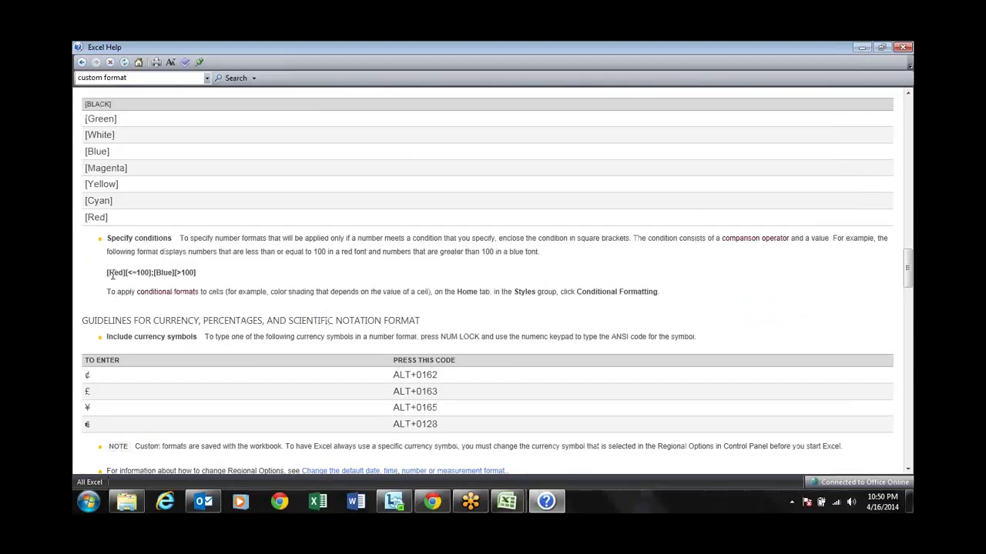
pyautogui.moveTo(108, 272); pyautogui.dragTo(138, 285)
pyautogui.click(153, 290)
pyautogui.moveTo(138, 274)
pyautogui.mouseDown()
pyautogui.moveTo(146, 276)
pyautogui.moveTo(108, 273)
pyautogui.mouseUp()
pyautogui.click(193, 274)
pyautogui.moveTo(193, 274); pyautogui.dragTo(154, 272)
pyautogui.click(158, 274)
pyautogui.hotkey('alt', 'Tab')
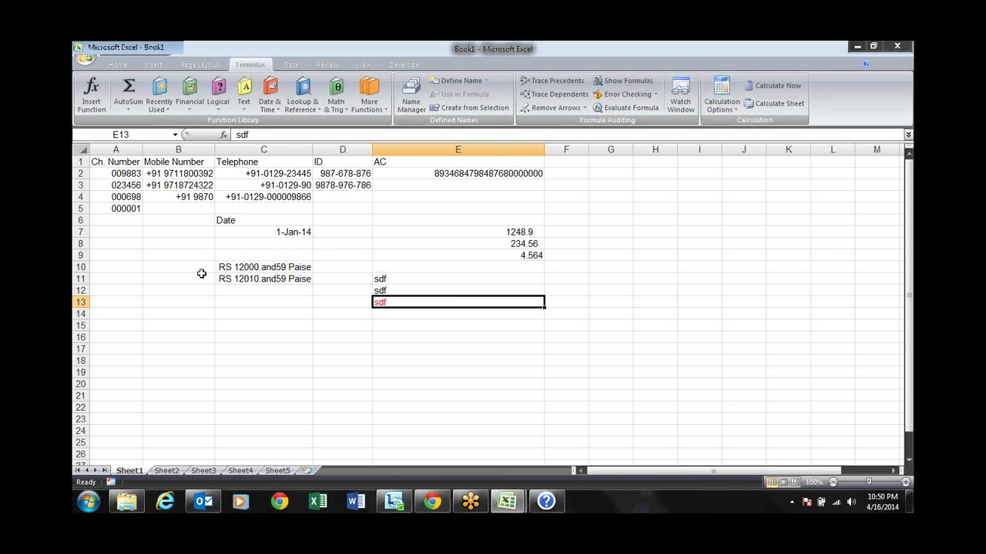
# Step: Enter 12, 100, 23 and 100 down cells F13 to F16
pyautogui.press('Right')
pyautogui.write('12')
pyautogui.press('Return')
pyautogui.write('100')
pyautogui.press('Return')
pyautogui.write('23')
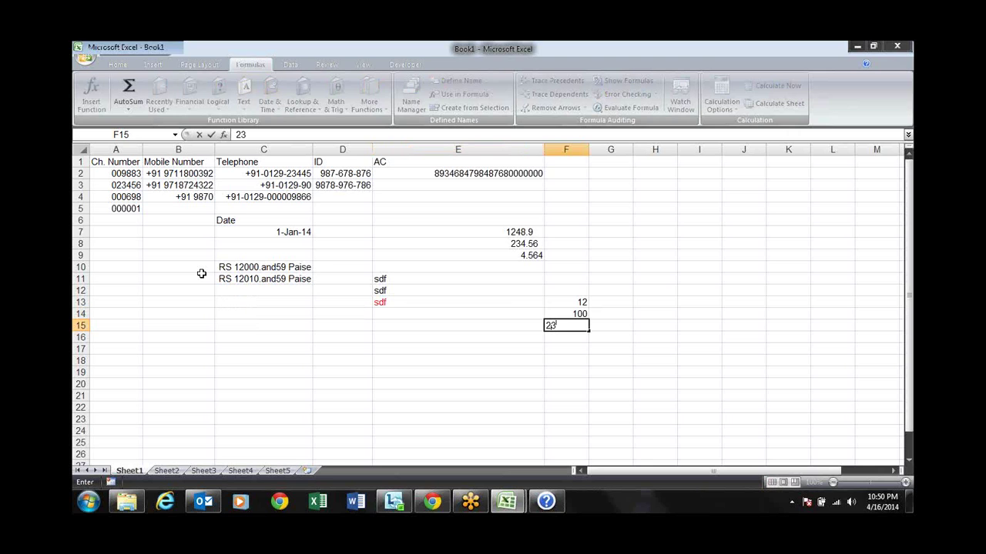
pyautogui.press('Return')
pyautogui.write('1000')
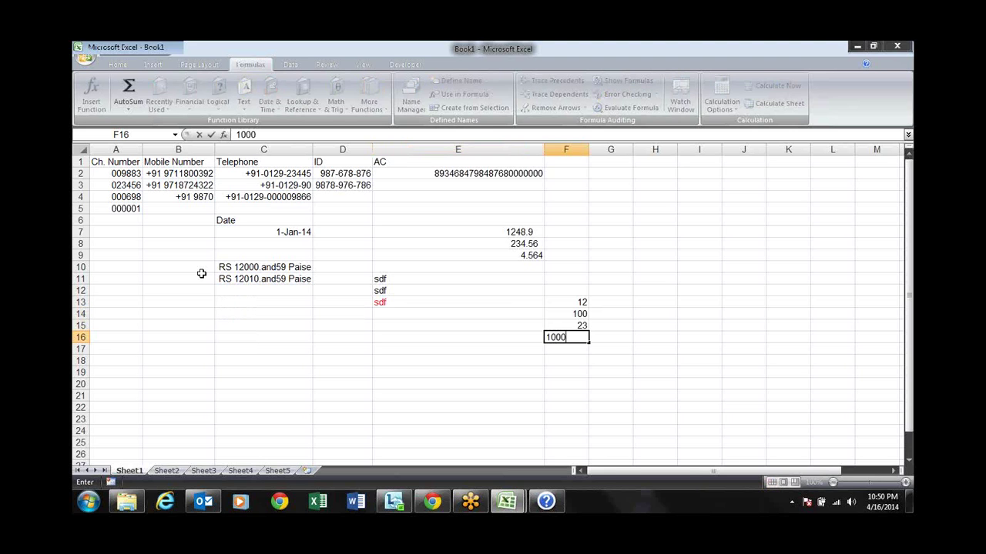
pyautogui.press('BackSpace')
pyautogui.press('Return')
# Step: Correct F16 to 123 and F14 to 101
pyautogui.press('Up')
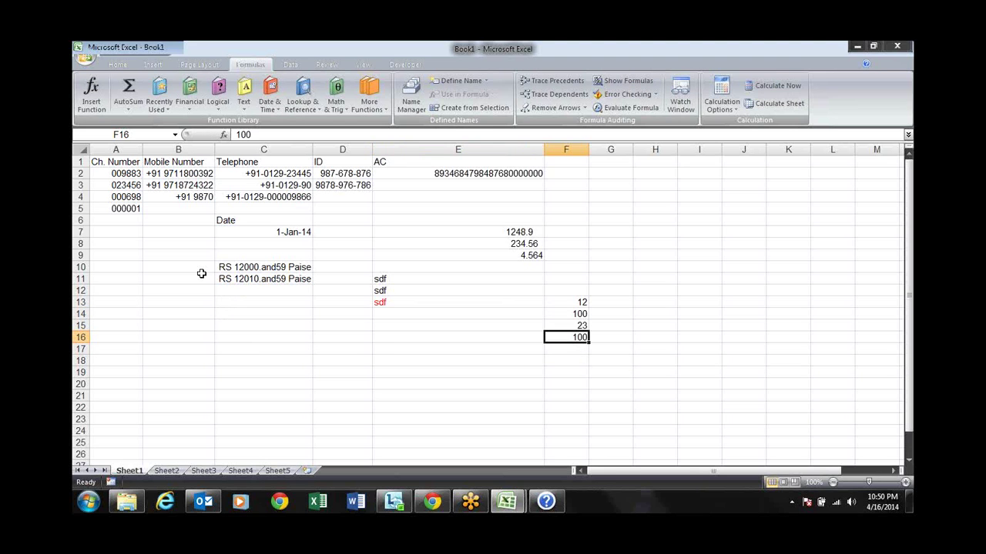
pyautogui.write('123')
pyautogui.press('Return')
pyautogui.press('Up')
# Step: Select F13:F16 and bring up Format Cells with Ctrl+1
pyautogui.press('Up')
pyautogui.press('Up')
pyautogui.press('F2')
pyautogui.press('BackSpace')
pyautogui.write('1')
pyautogui.press('Return')
pyautogui.press('Up')
pyautogui.press('Up')
pyautogui.hotkey('shift', 'Down')
pyautogui.hotkey('shift', 'Down')
pyautogui.hotkey('shift', 'Down')
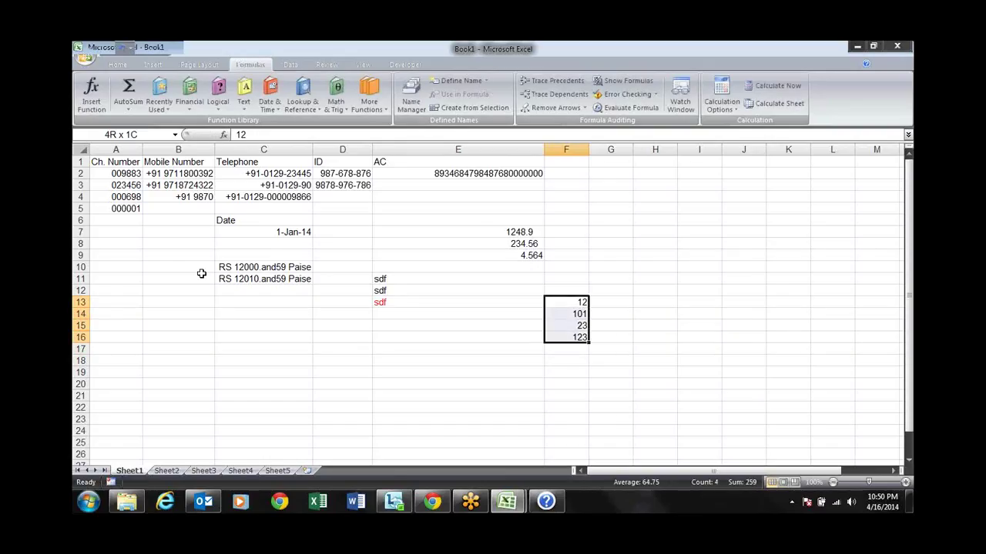
pyautogui.hotkey('ctrl', '1')
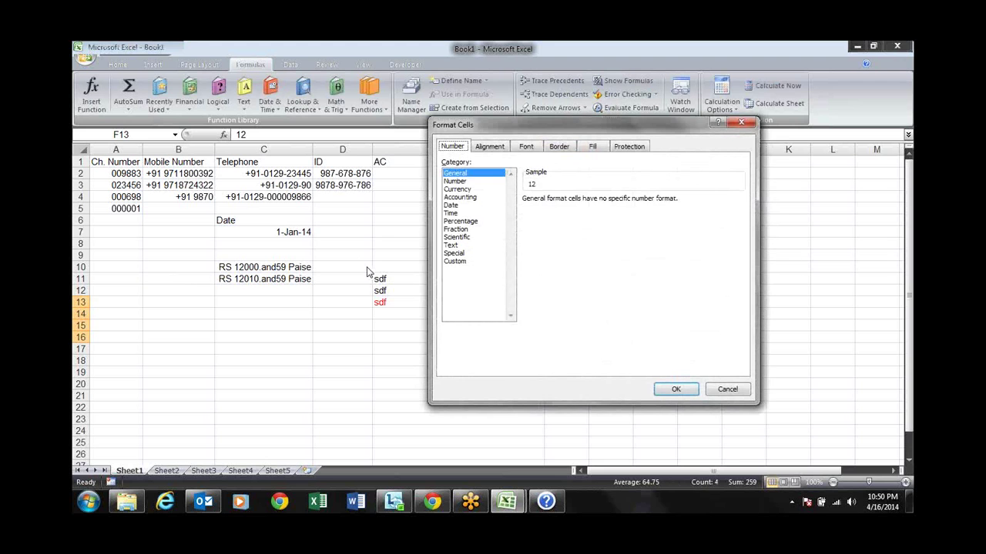
# Step: Replace General with custom code [red][<=100];[blue][>100] so 12 and 23 show red, 101 and 123 blue
pyautogui.moveTo(540, 129); pyautogui.dragTo(265, 139)
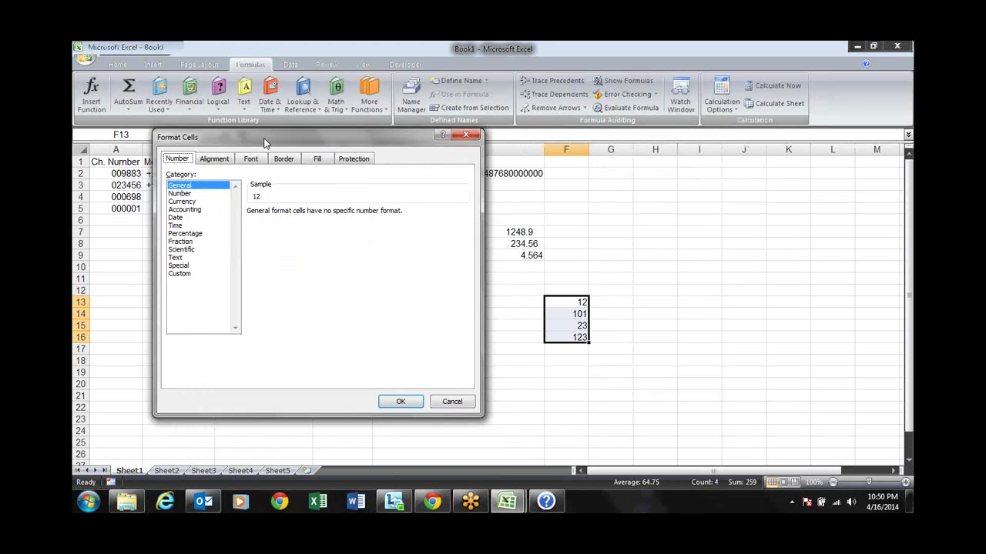
pyautogui.click(190, 271)
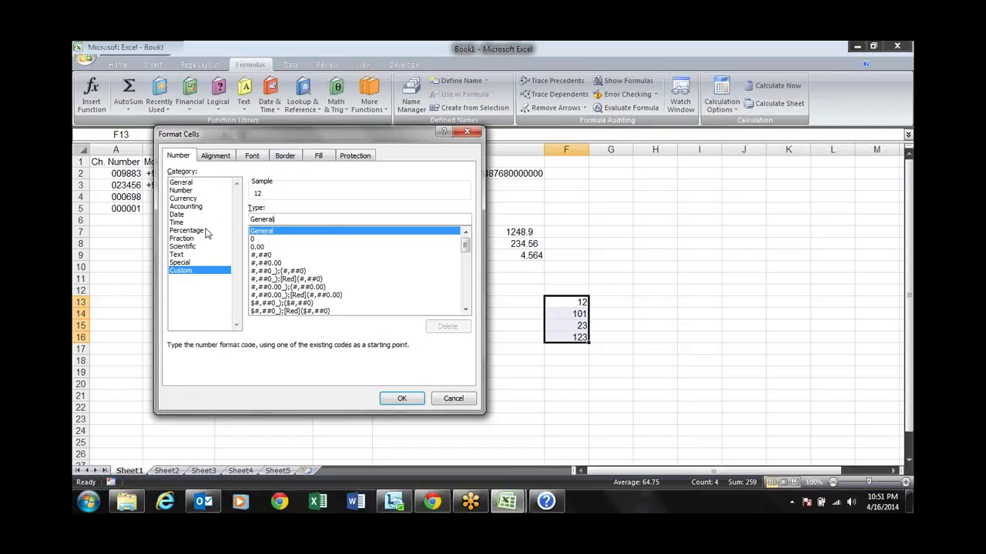
pyautogui.doubleClick(262, 219)
pyautogui.press('BackSpace')
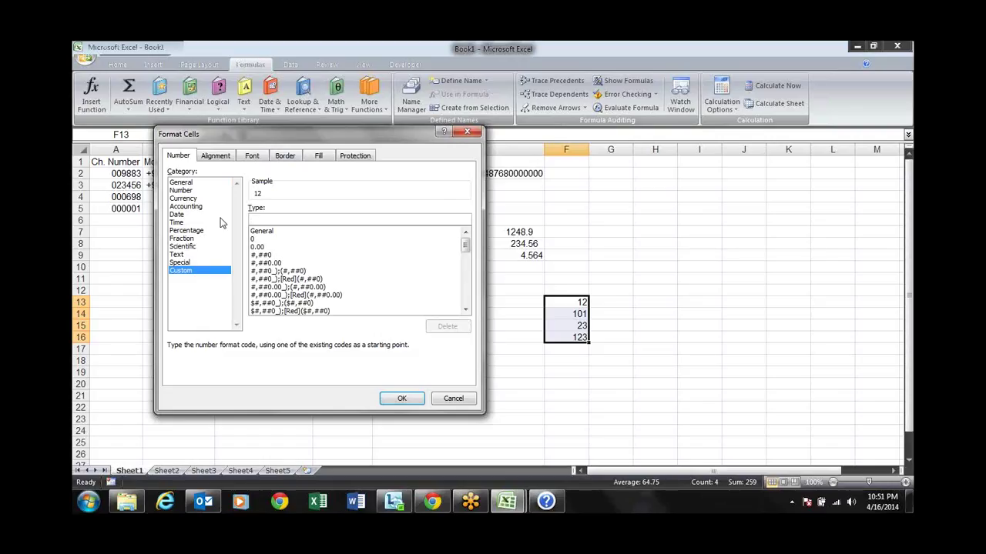
pyautogui.write('[red]')
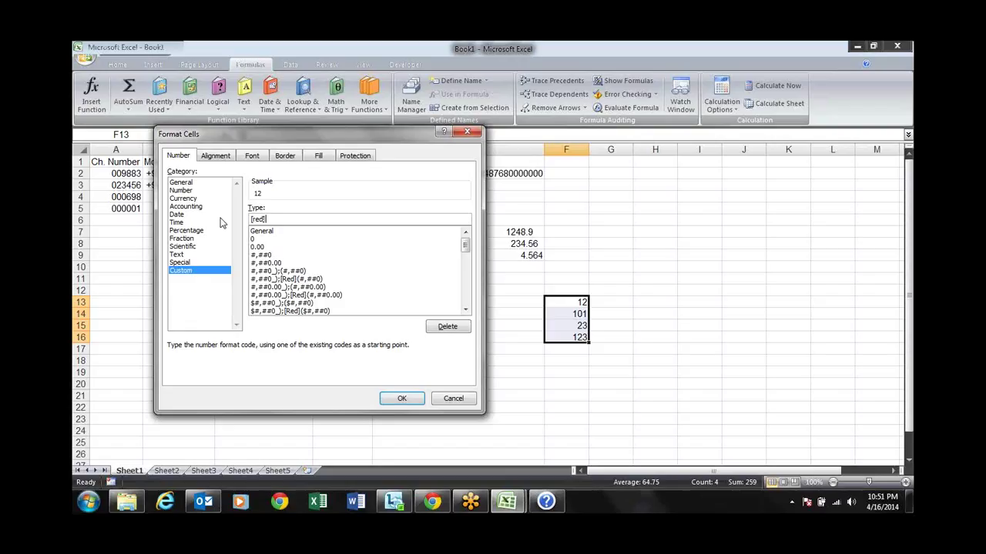
pyautogui.write('[')
pyautogui.write('<=100')
pyautogui.write('];')
pyautogui.write('[blue]')
pyautogui.write('[>100')
pyautogui.press('Return')
pyautogui.press('Down')
pyautogui.press('Down')
pyautogui.press('Down')
pyautogui.press('Up')
pyautogui.press('Up')
pyautogui.press('Up')
pyautogui.press('Down')
pyautogui.press('Down')
pyautogui.press('Down')
pyautogui.press('Up')
pyautogui.press('Up')
pyautogui.press('Up')
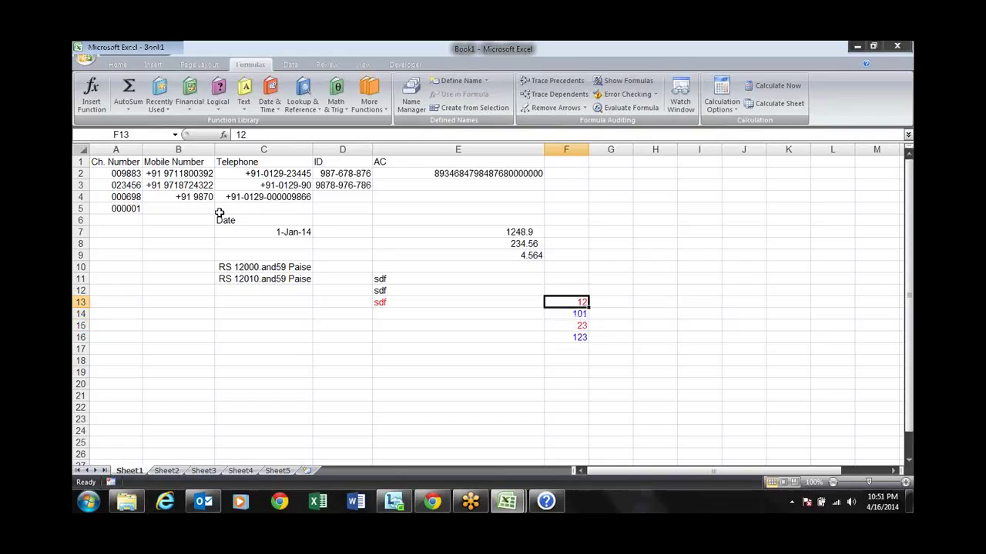
# Step: Change F13 to 124, which now displays in blue
pyautogui.write('124')
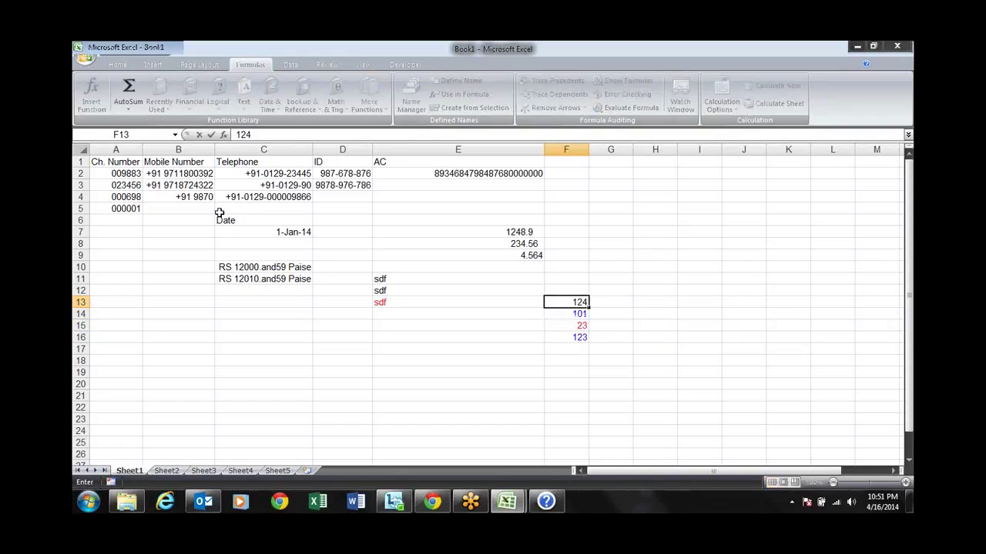
pyautogui.press('Return')
pyautogui.press('Up')
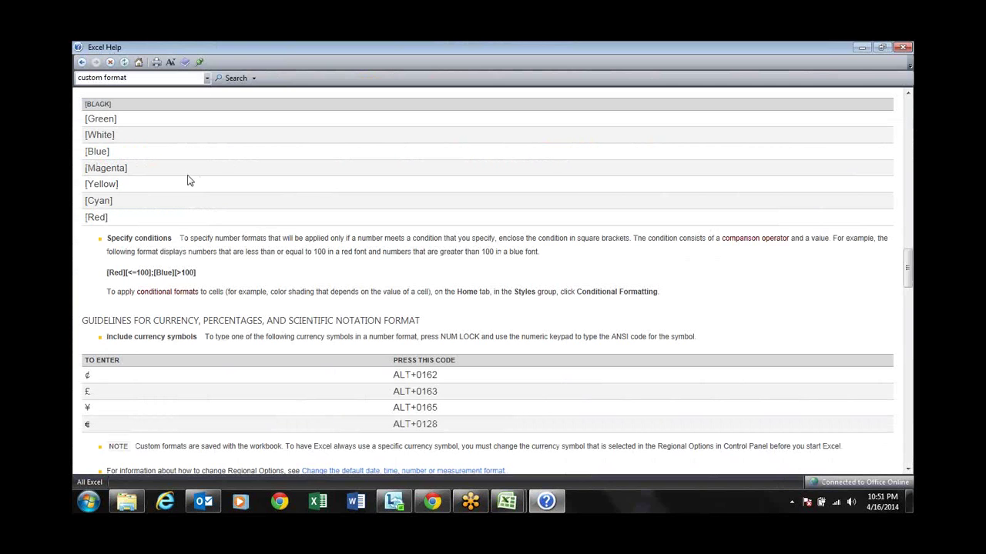
# Step: Scroll Excel Help to the date format guidelines and highlight the month, day and year codes
pyautogui.scroll(3, 180, 182)
pyautogui.scroll(-2, 177, 180)
pyautogui.scroll(-4, 177, 178)
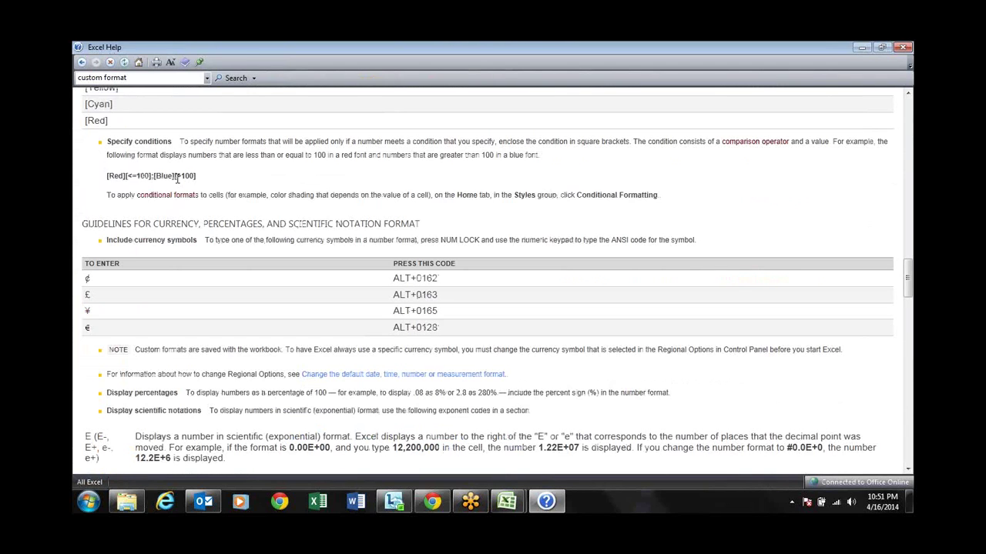
pyautogui.scroll(-2, 178, 178)
pyautogui.scroll(-1, 178, 178)
pyautogui.scroll(-3, 177, 179)
pyautogui.scroll(-4, 176, 181)
pyautogui.scroll(-6, 175, 184)
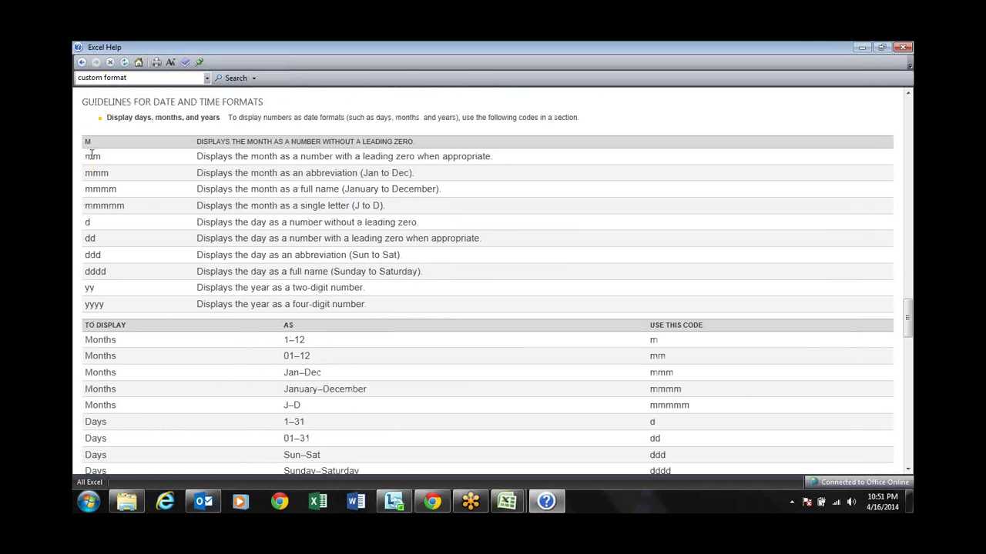
pyautogui.moveTo(196, 143); pyautogui.dragTo(452, 277)
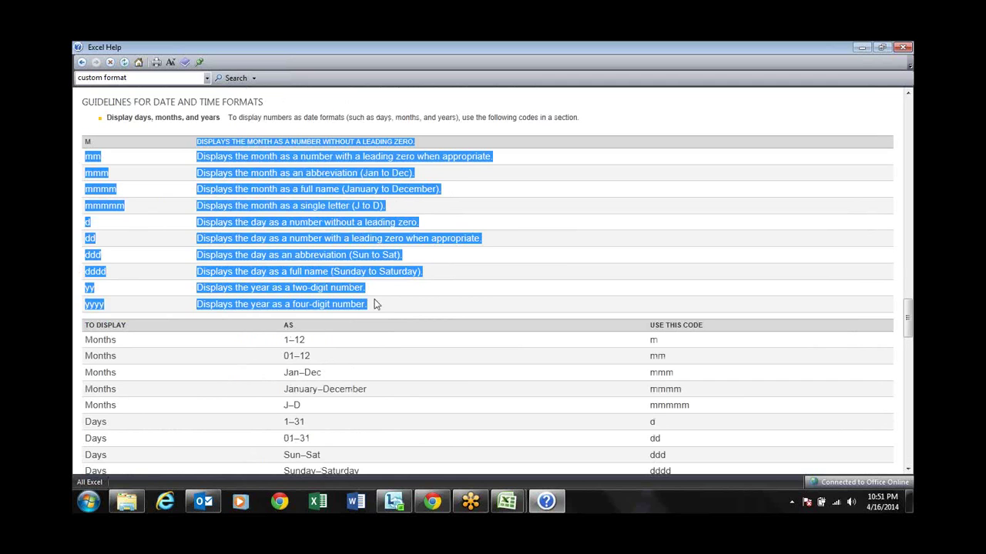
pyautogui.click(450, 279)
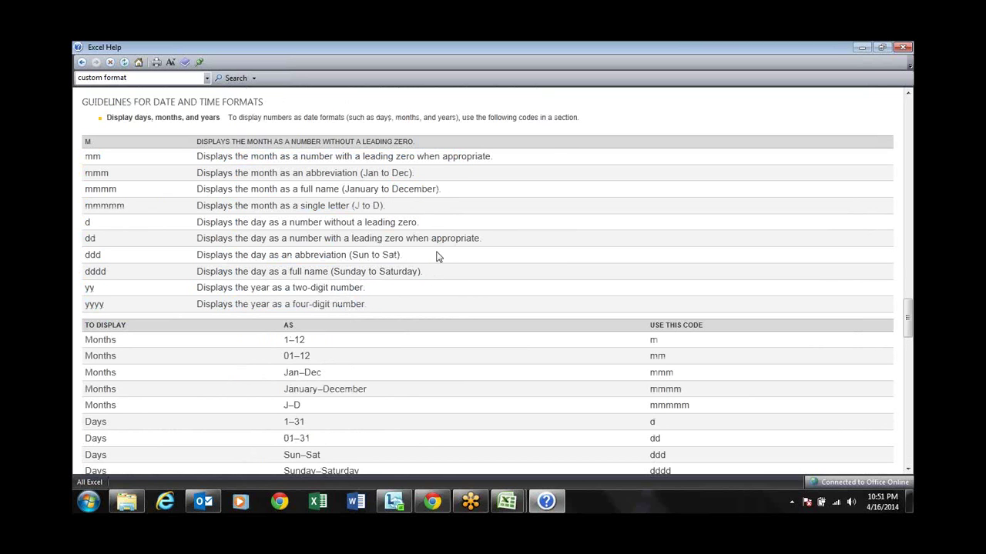
pyautogui.scroll(2, 437, 255)
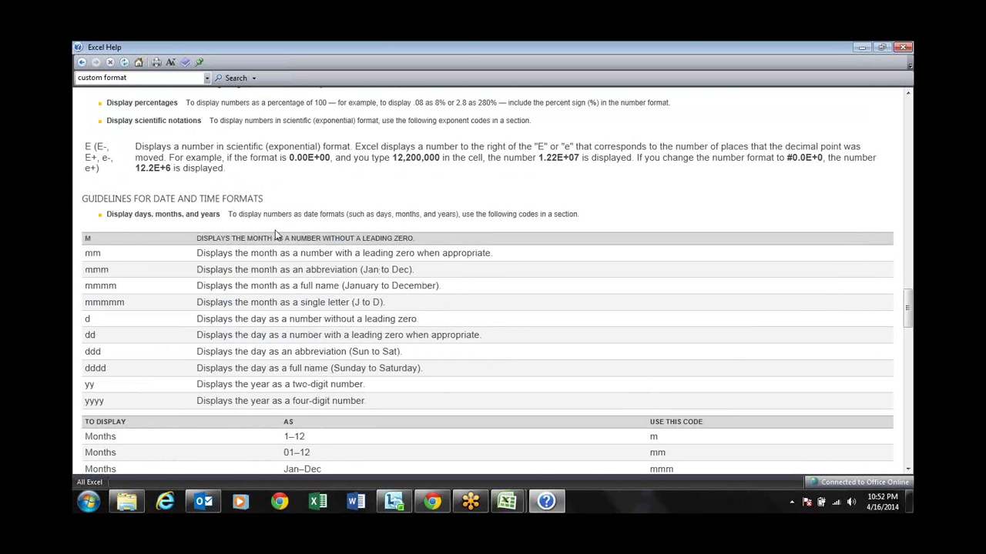
pyautogui.hotkey('alt', 'Tab')
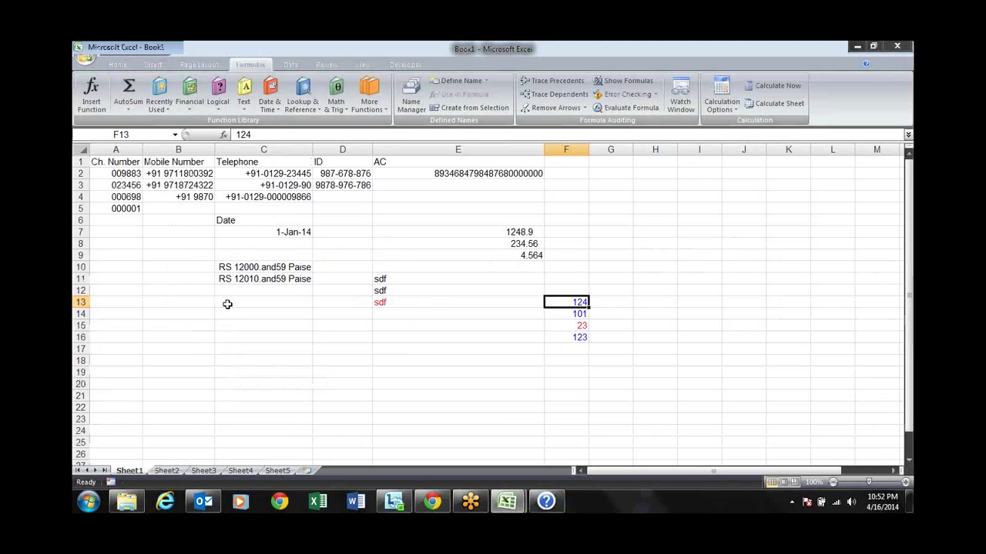
# Step: Select the 1-Jan-14 date in C7 and show its Custom number format codes
pyautogui.press('Down')
pyautogui.press('Left')
pyautogui.press('Left')
pyautogui.press('Down')
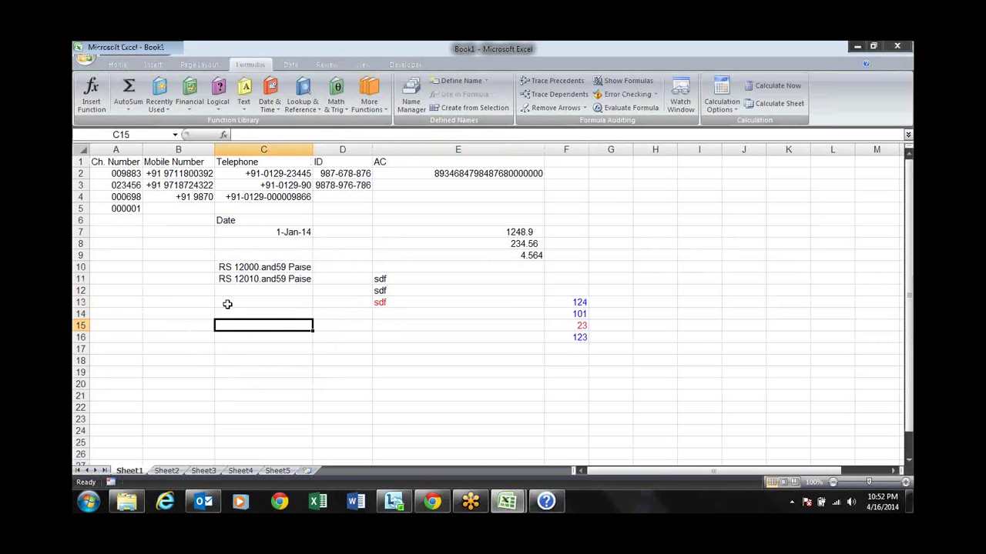
pyautogui.press('Up')
pyautogui.press('Up')
pyautogui.press('Up')
pyautogui.press('Up')
pyautogui.press('Up')
pyautogui.press('Up')
pyautogui.press('Up')
pyautogui.hotkey('ctrl', '1')
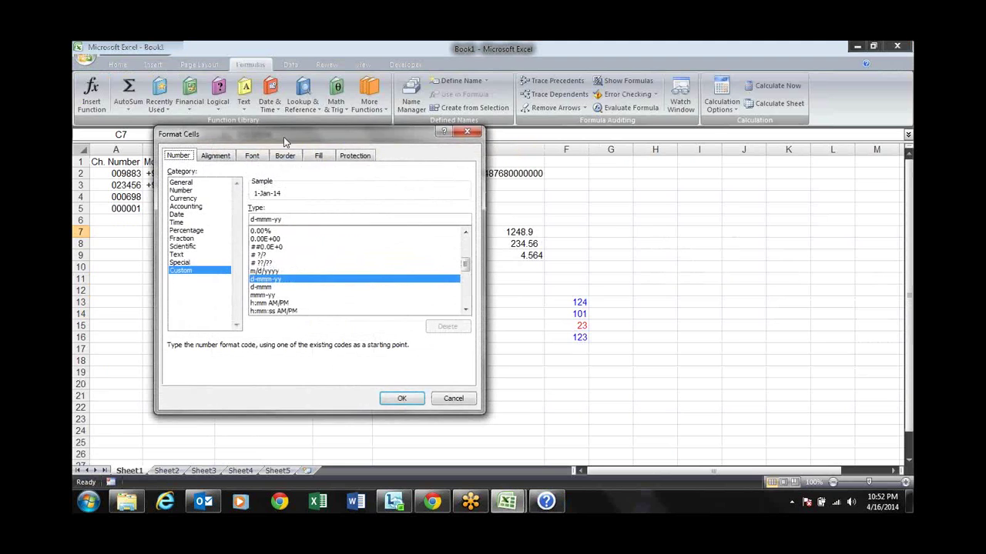
pyautogui.moveTo(367, 129)
pyautogui.mouseDown()
pyautogui.moveTo(490, 147)
pyautogui.moveTo(618, 140)
pyautogui.mouseUp()
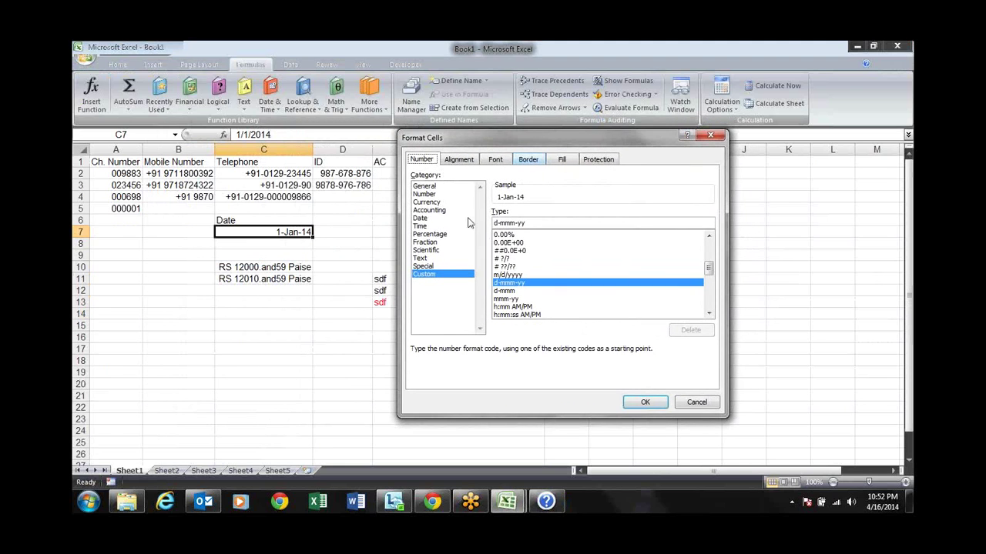
pyautogui.click(425, 220)
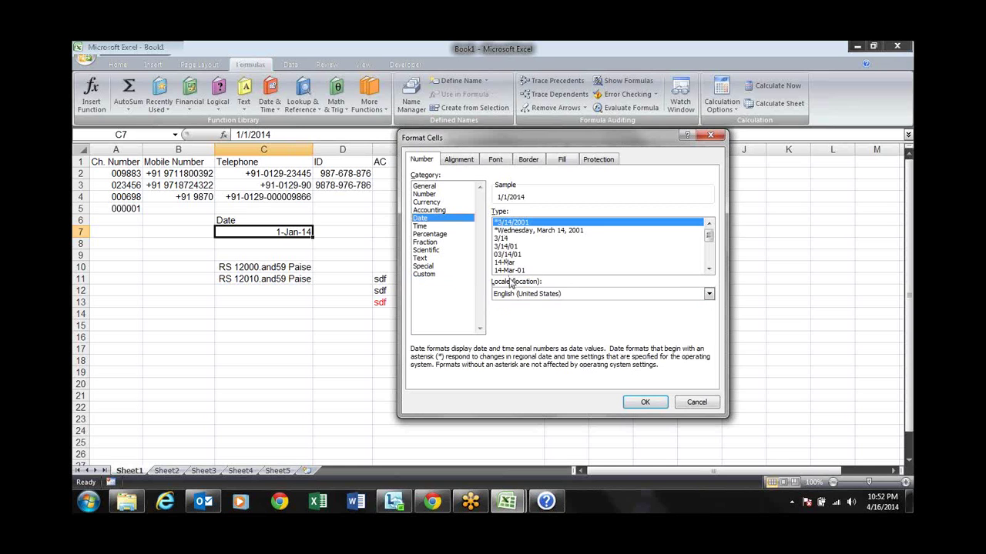
pyautogui.click(423, 275)
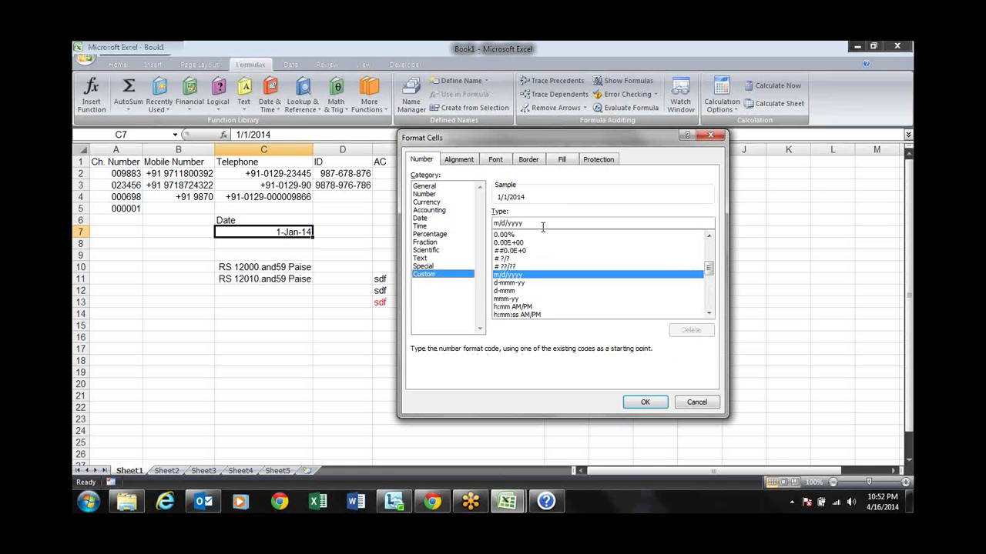
# Step: Format C7 with custom month code m, then mm
pyautogui.doubleClick(543, 223)
pyautogui.write('m')
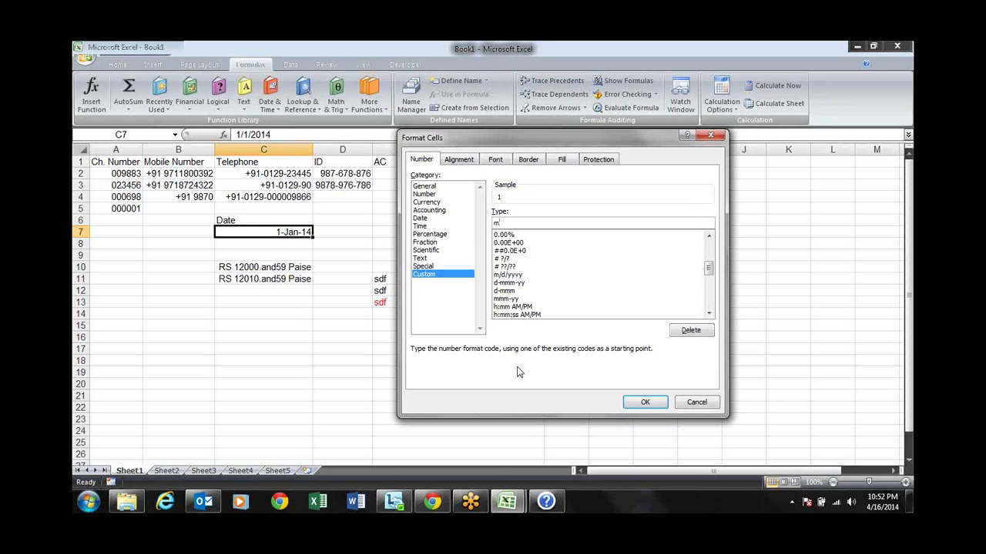
pyautogui.press('Return')
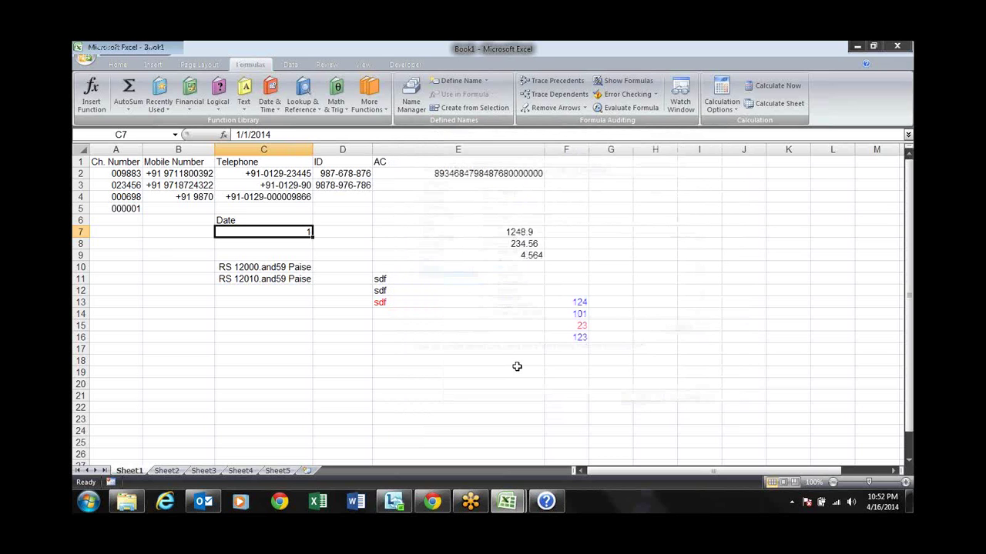
pyautogui.hotkey('ctrl', '1')
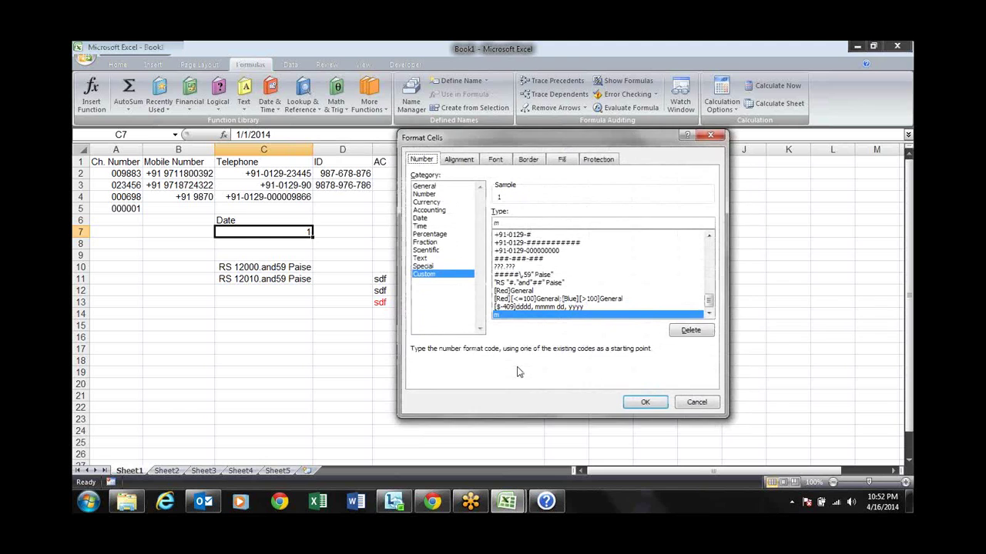
pyautogui.click(542, 222)
pyautogui.write('m')
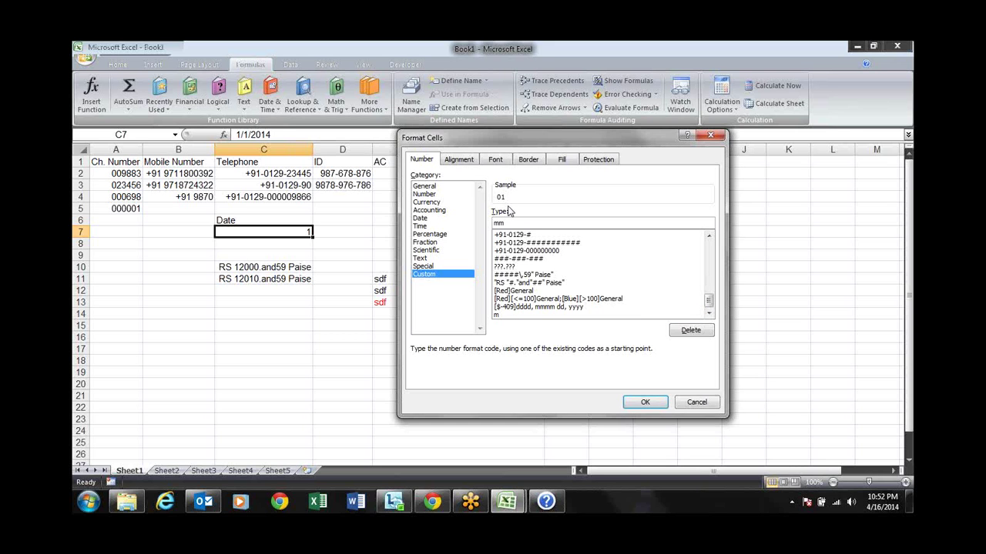
pyautogui.press('Return')
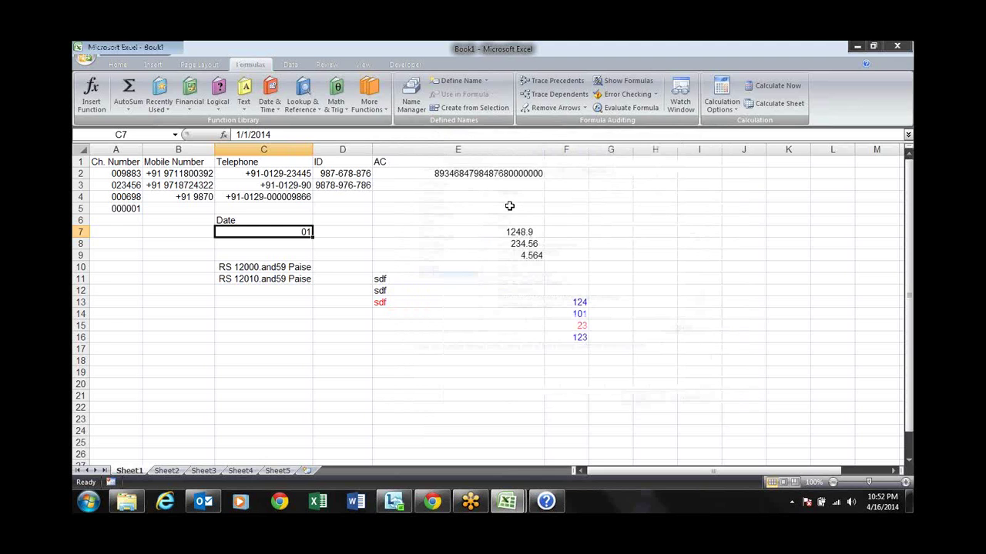
# Step: Extend the code to mmm, then mmmm, so C7 shows January
pyautogui.hotkey('ctrl', '1')
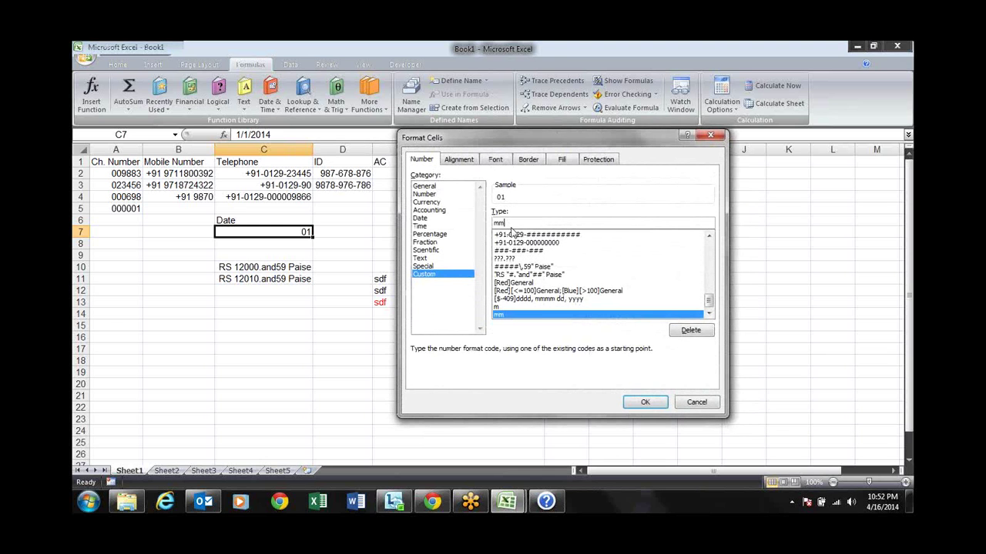
pyautogui.write('m')
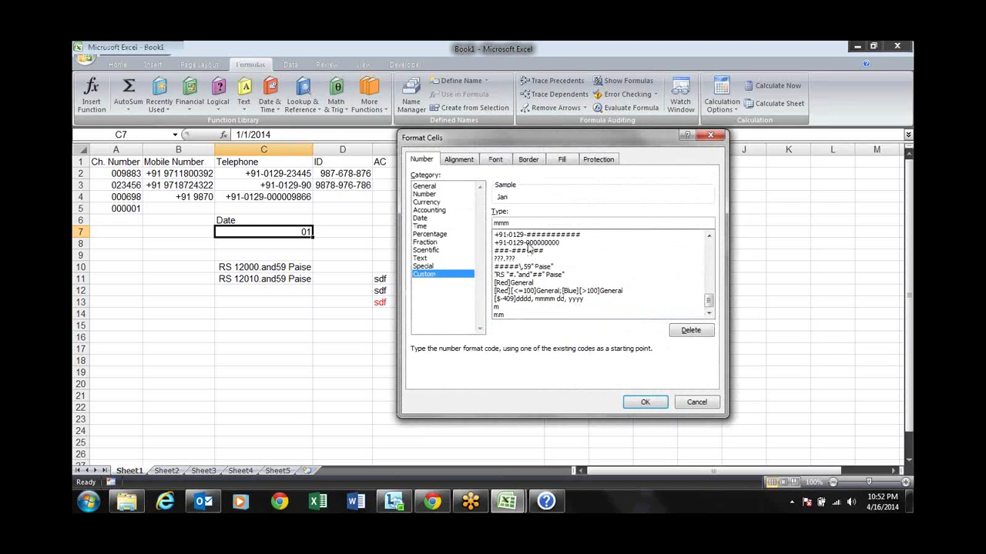
pyautogui.press('Return')
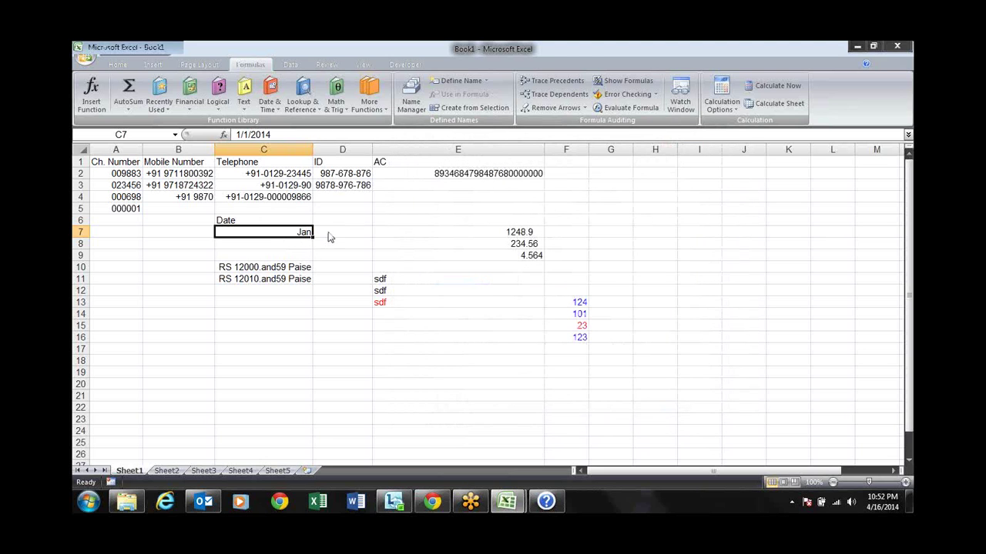
pyautogui.hotkey('ctrl', '1')
pyautogui.click(517, 224)
pyautogui.write('mmmm')
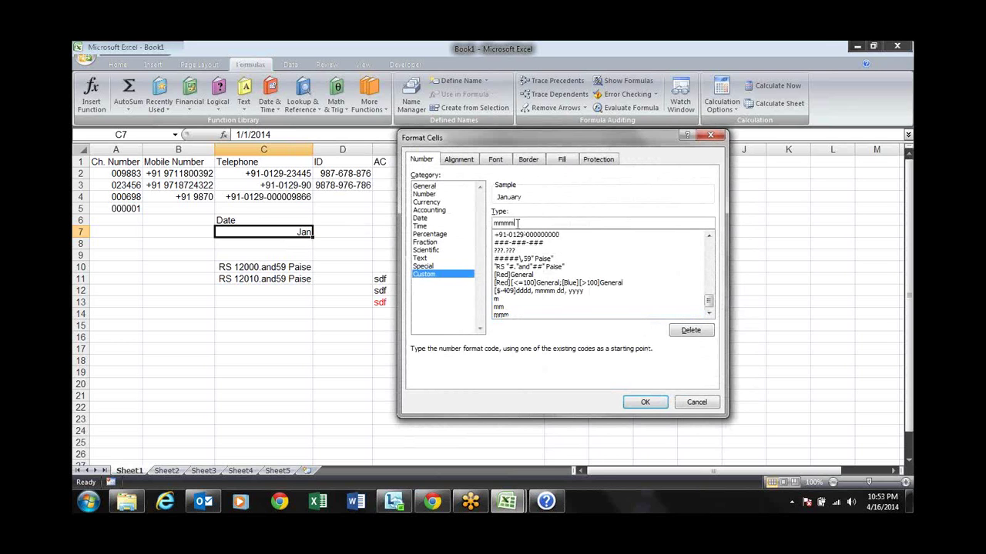
pyautogui.press('Return')
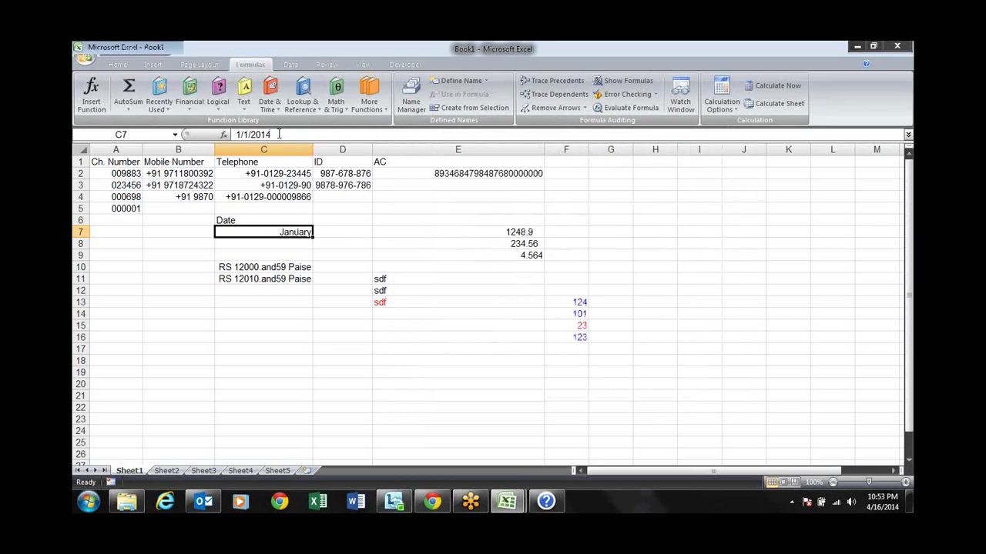
pyautogui.hotkey('ctrl', '1')
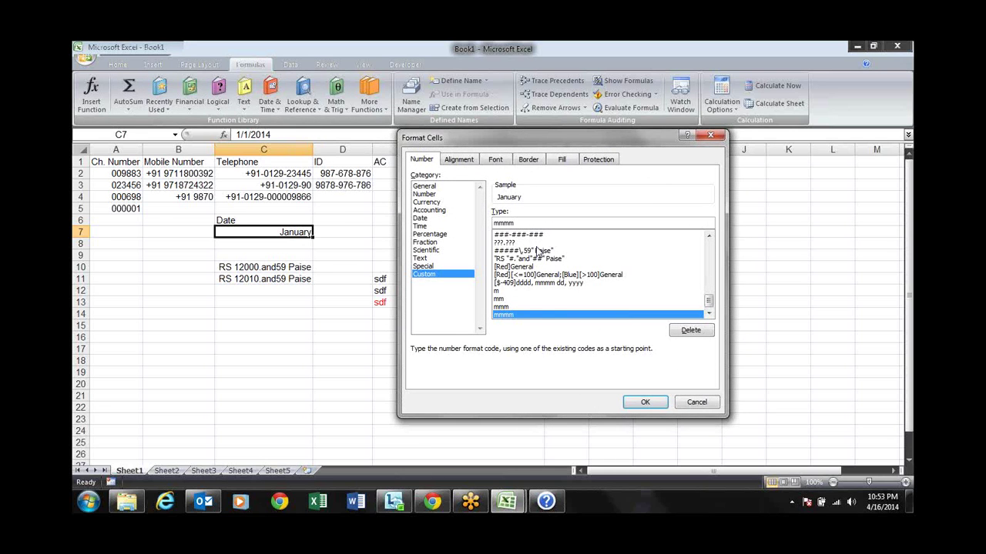
# Step: Make C7's code mmmmm so it shows just J, then trim back to mmmm
pyautogui.write('m')
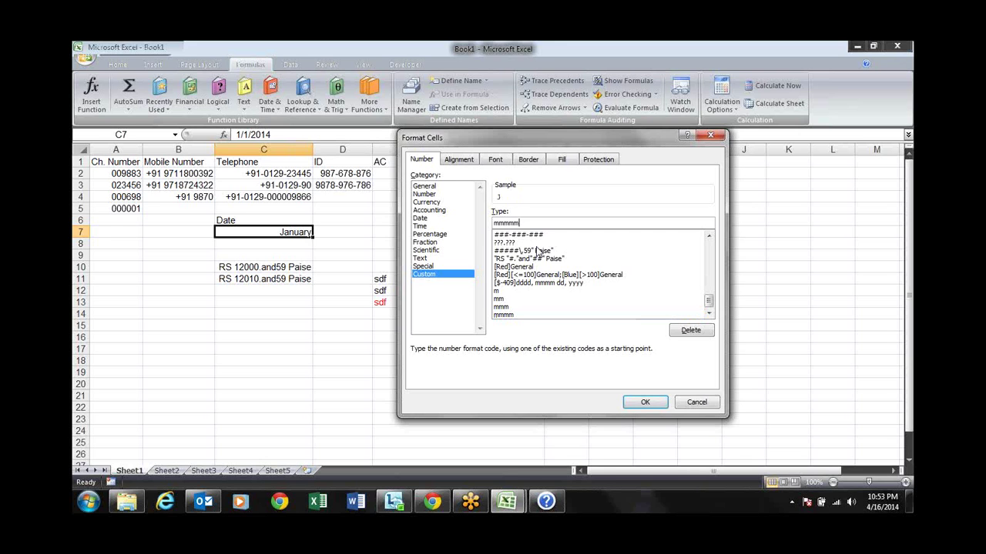
pyautogui.press('Return')
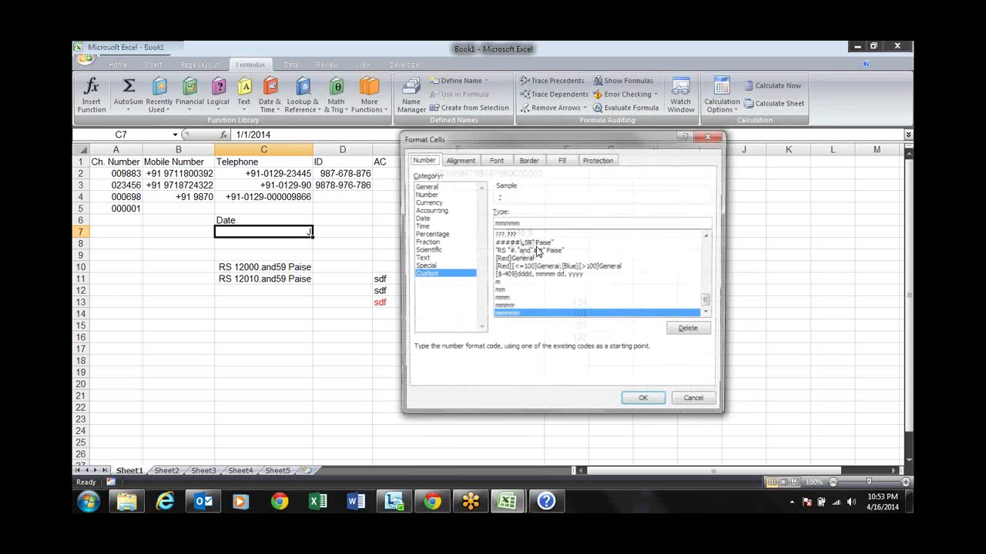
pyautogui.press('BackSpace')
pyautogui.write(',')
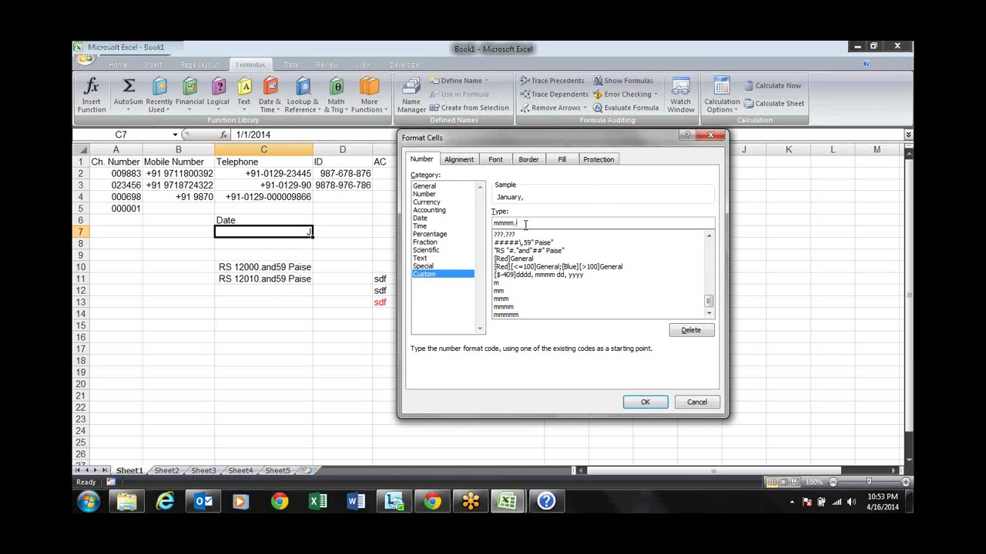
pyautogui.write('d')
pyautogui.write('d')
# Step: Set C7's custom code to dddd mmmm,dd yyyy, showing Wednesday January,01 2014
pyautogui.write('d')
pyautogui.press('BackSpace')
pyautogui.press('BackSpace')
pyautogui.press('BackSpace')
pyautogui.write('y')
pyautogui.write('y')
pyautogui.write('yy')
pyautogui.press('BackSpace')
pyautogui.write('dddd')
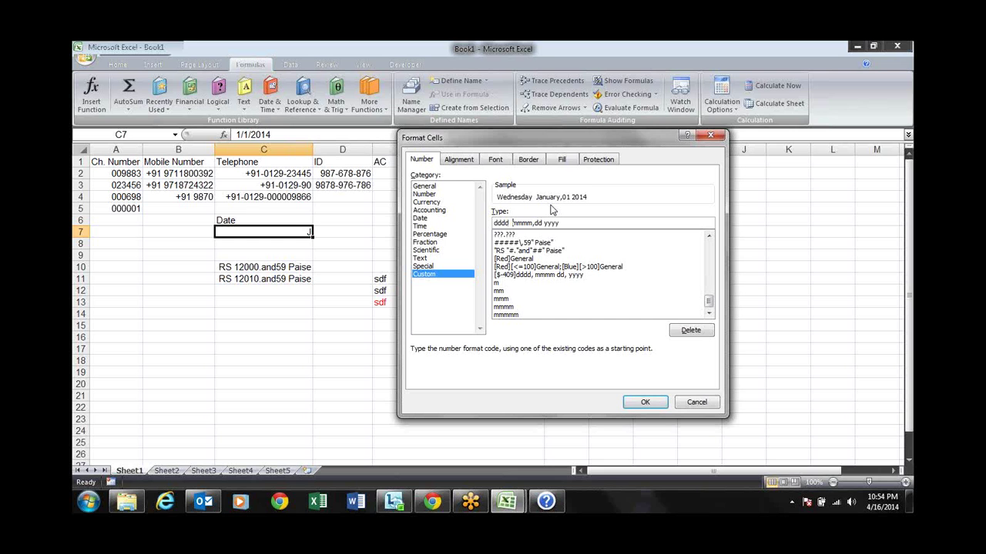
pyautogui.press('Return')
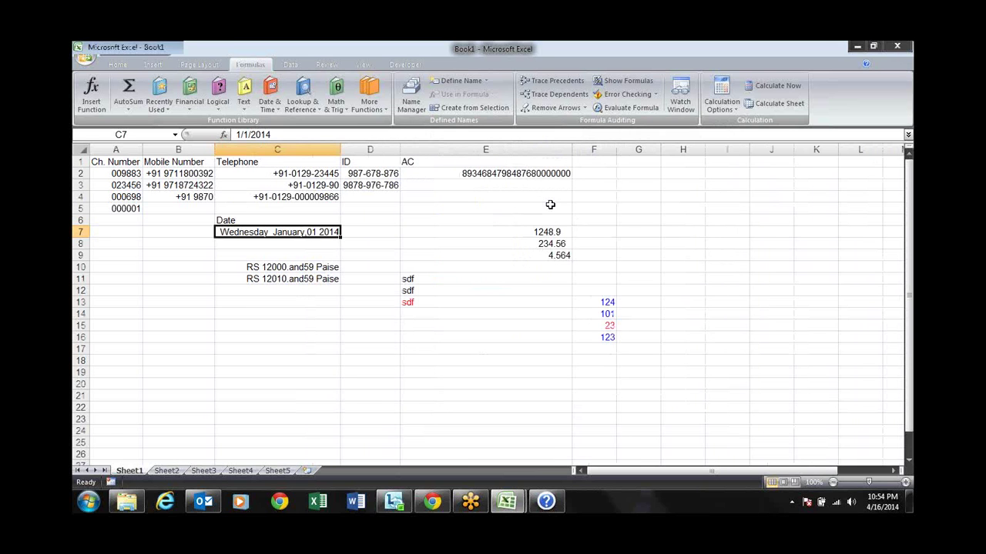
pyautogui.press('Down')
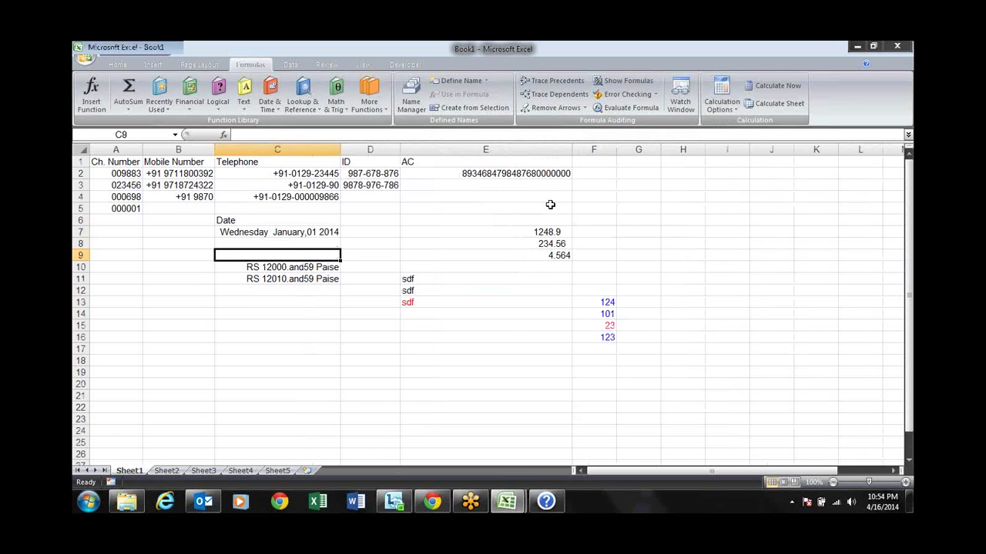
pyautogui.press('Up')
pyautogui.hotkey('ctrl', '1')
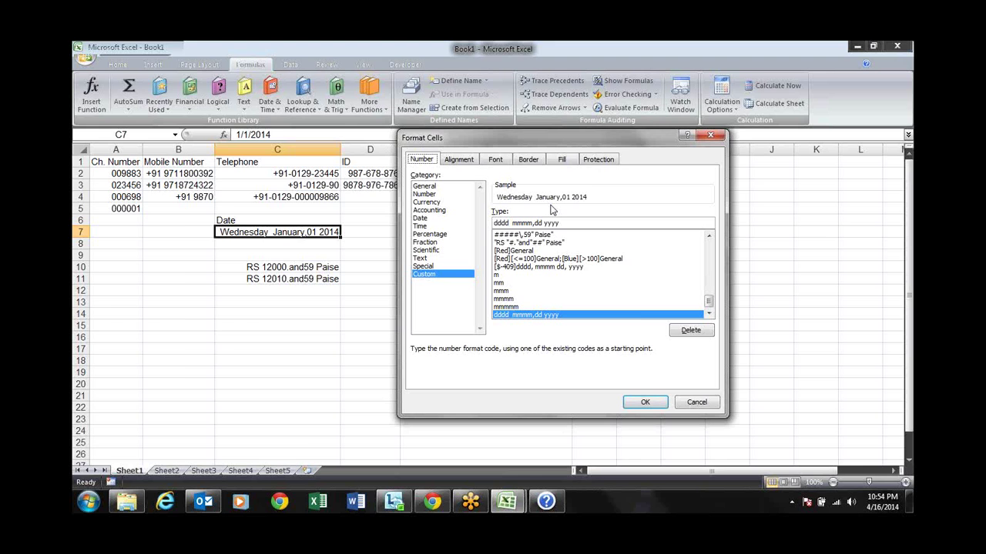
pyautogui.hotkey('alt', 'Tab')
pyautogui.scroll(-3, 551, 209)
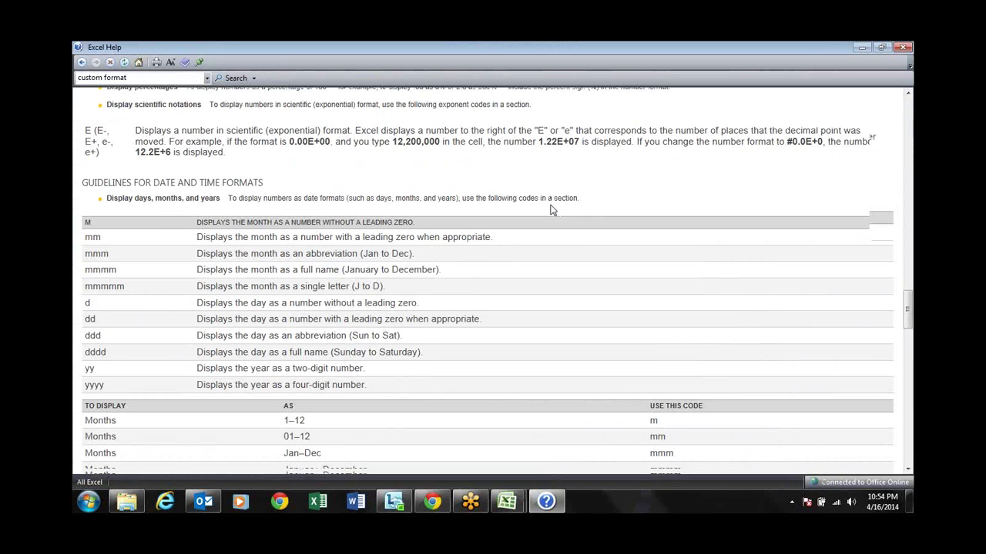
pyautogui.scroll(1, 551, 209)
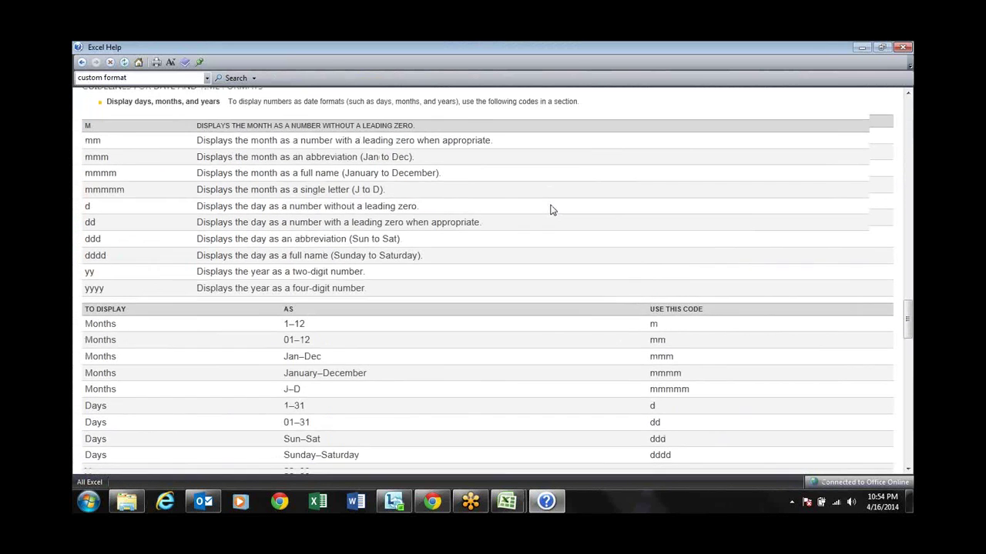
pyautogui.scroll(-3, 551, 209)
pyautogui.moveTo(85, 195); pyautogui.dragTo(116, 201)
pyautogui.click(294, 197)
pyautogui.doubleClick(294, 197)
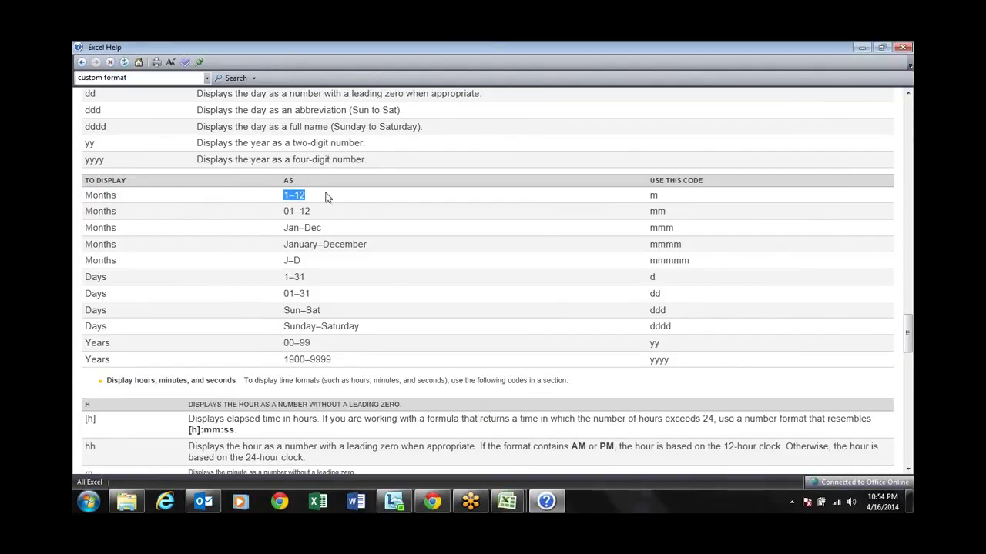
pyautogui.doubleClick(651, 198)
pyautogui.moveTo(311, 212); pyautogui.dragTo(279, 220)
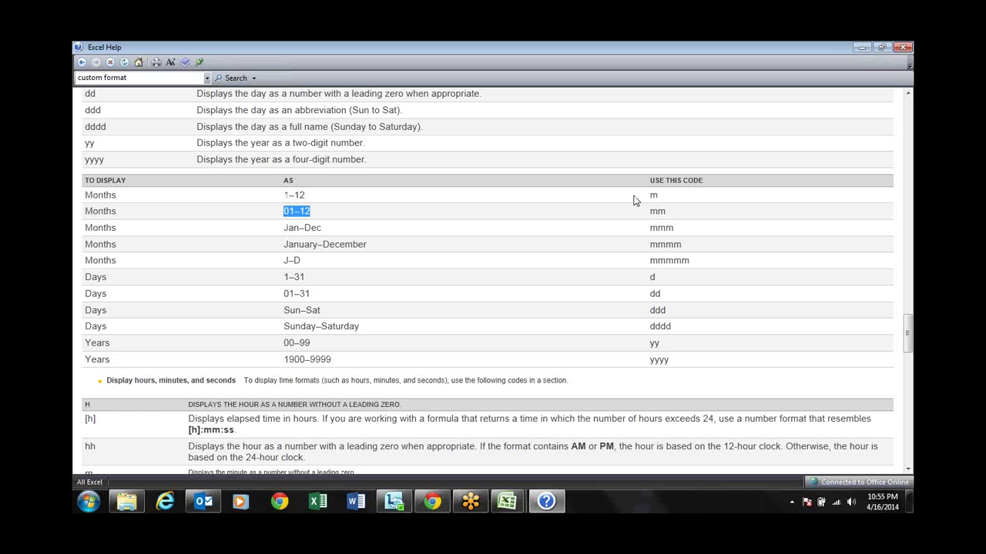
pyautogui.doubleClick(657, 212)
pyautogui.doubleClick(649, 228)
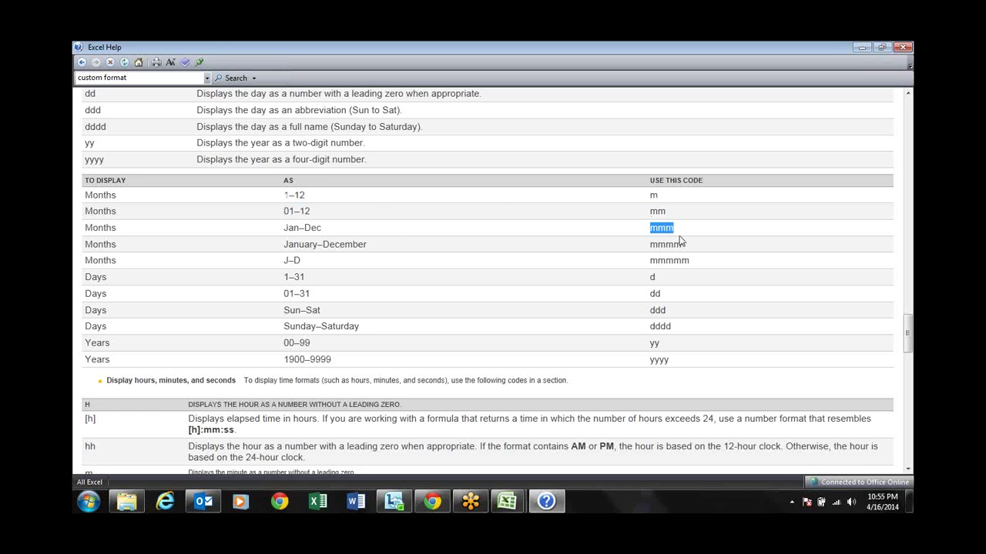
pyautogui.doubleClick(273, 245)
pyautogui.doubleClick(290, 229)
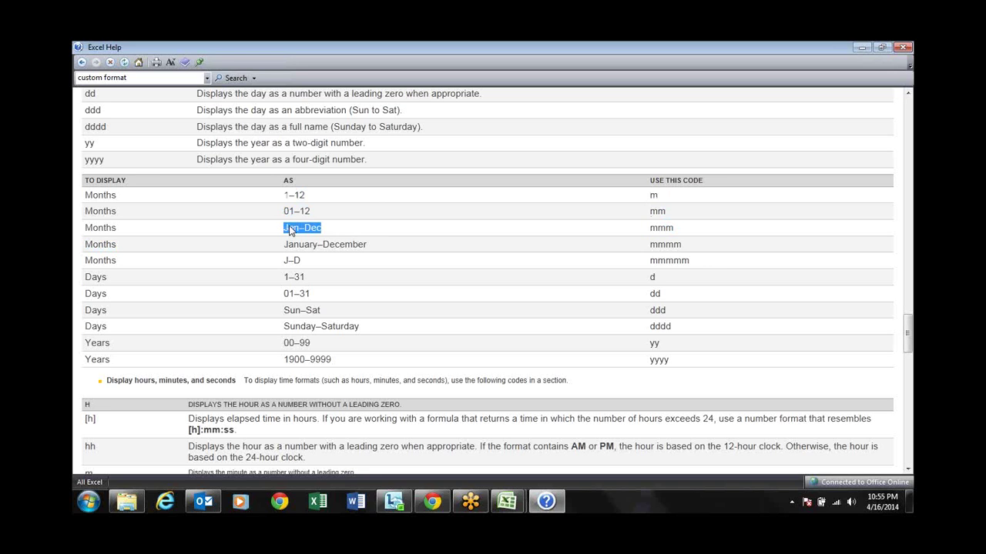
pyautogui.doubleClick(685, 245)
pyautogui.doubleClick(687, 261)
pyautogui.moveTo(682, 281)
pyautogui.mouseDown()
pyautogui.moveTo(646, 283)
pyautogui.moveTo(658, 361)
pyautogui.mouseUp()
pyautogui.scroll(-1, 294, 355)
pyautogui.scroll(-1, 294, 358)
pyautogui.scroll(-2, 295, 360)
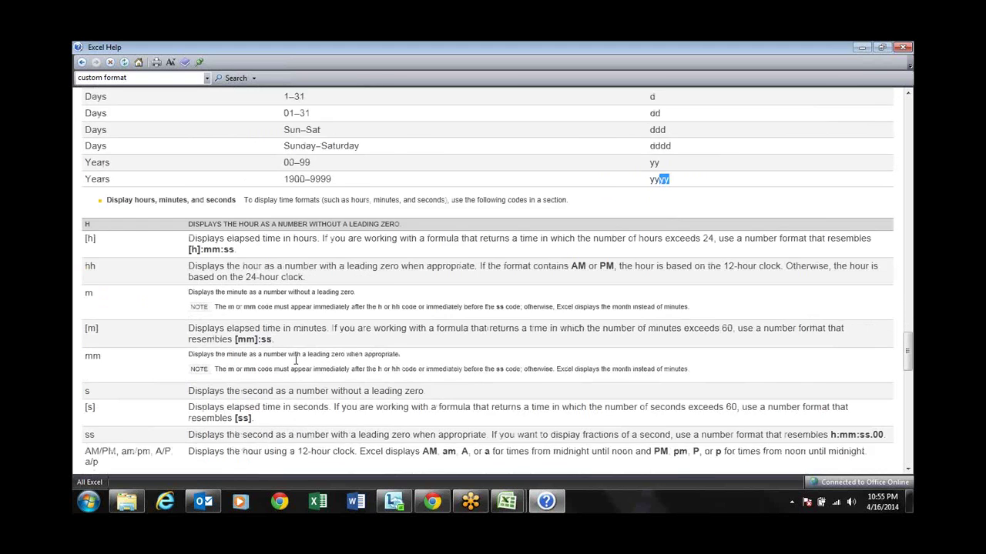
pyautogui.scroll(-1, 295, 365)
pyautogui.scroll(-1, 294, 364)
pyautogui.scroll(1, 295, 364)
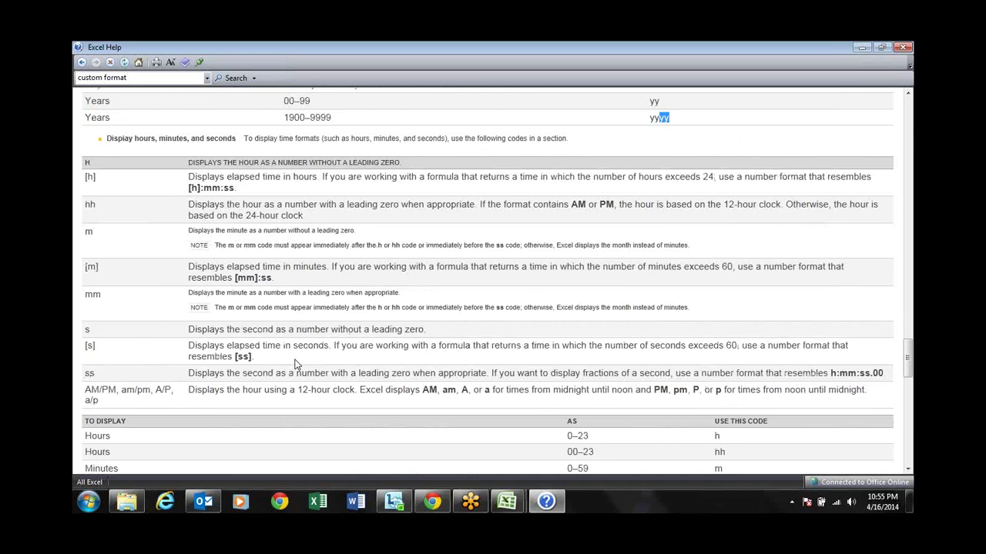
pyautogui.hotkey('alt', 'F4')
pyautogui.press('Escape')
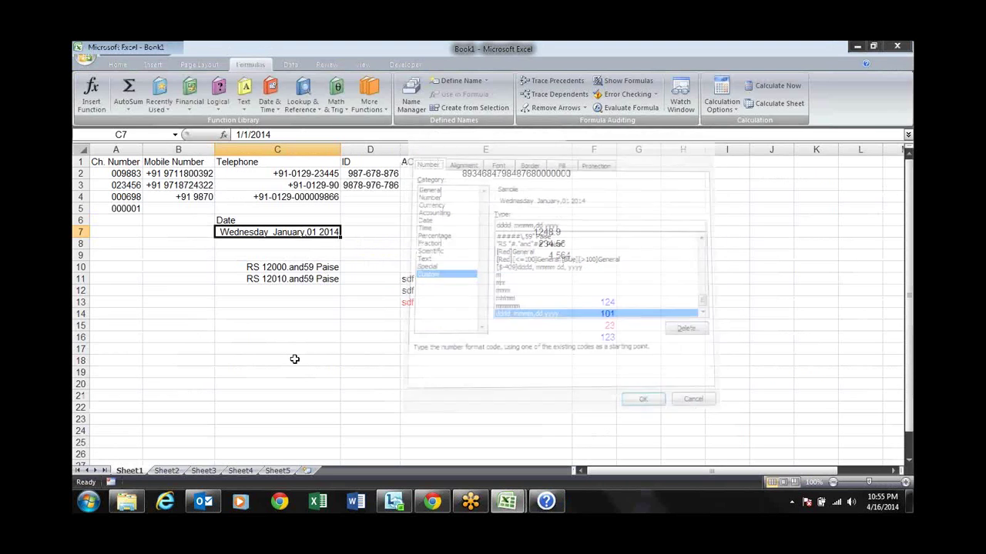
# Step: Enter the current time, 10:55 PM, in C15 with Ctrl+Shift+;
pyautogui.press('Right')
pyautogui.press('Right')
pyautogui.press('Down')
pyautogui.press('Down')
pyautogui.press('Down')
pyautogui.press('Down')
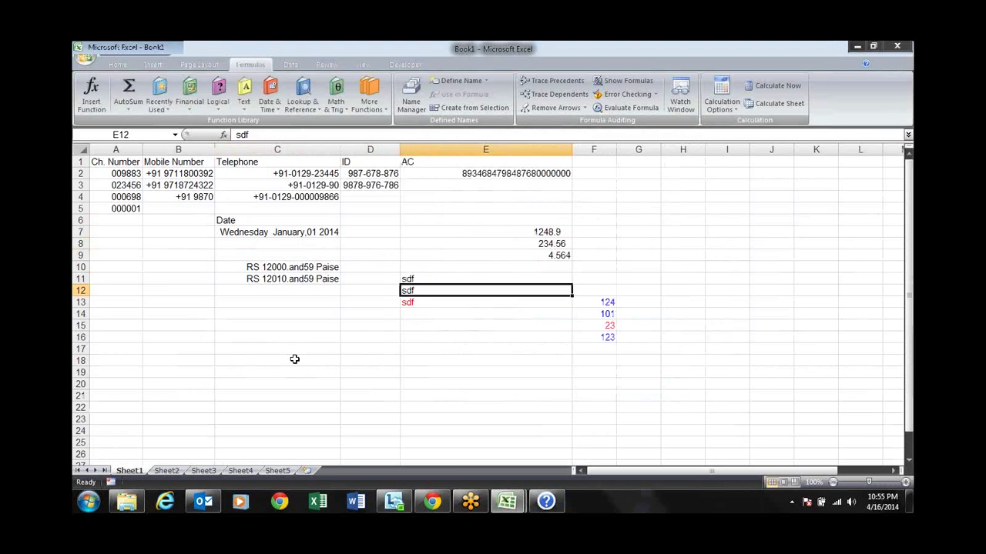
pyautogui.press('Left')
pyautogui.press('Left')
pyautogui.press('Down')
pyautogui.press('Down')
pyautogui.press('Down')
pyautogui.hotkey('ctrl', ';')
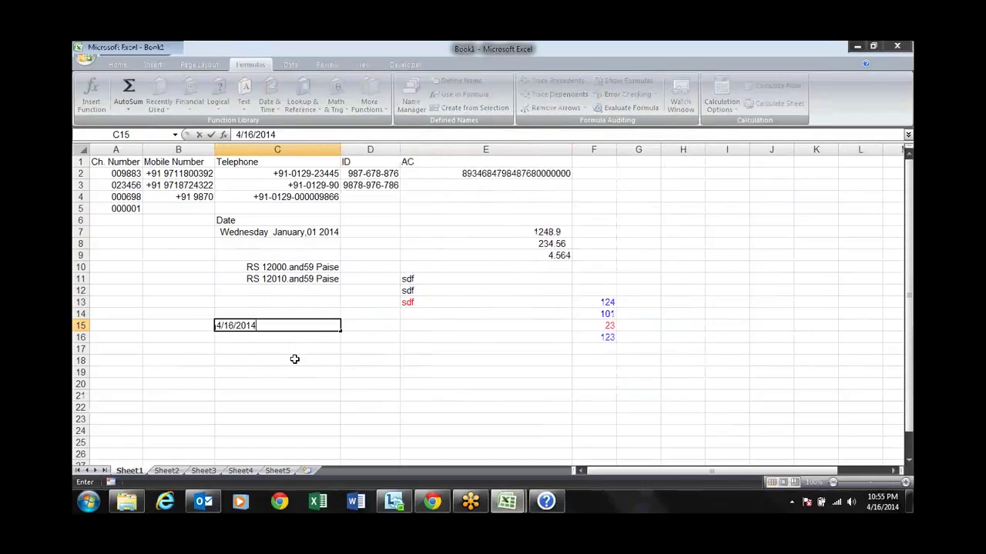
pyautogui.press('Escape')
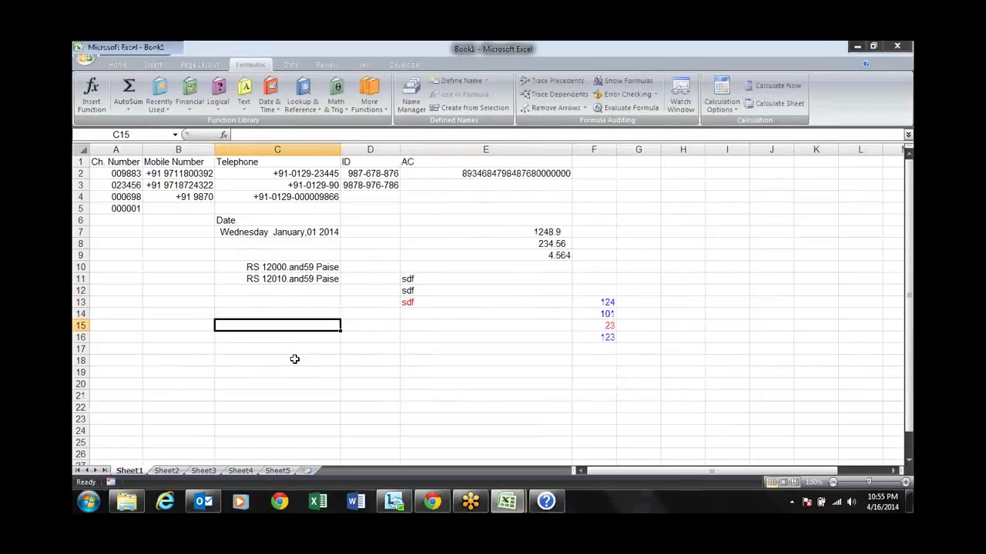
pyautogui.hotkey('ctrl', 'shift', ';')
pyautogui.press('Return')
pyautogui.press('Up')
# Step: Replace C15's custom time format code with h, previewing 22
pyautogui.hotkey('ctrl', '1')
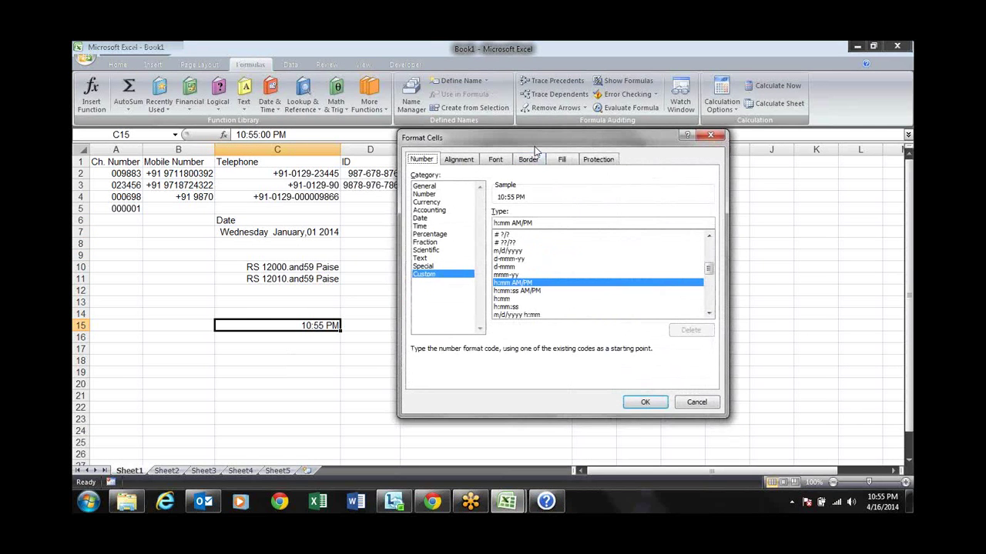
pyautogui.moveTo(539, 144); pyautogui.dragTo(587, 173)
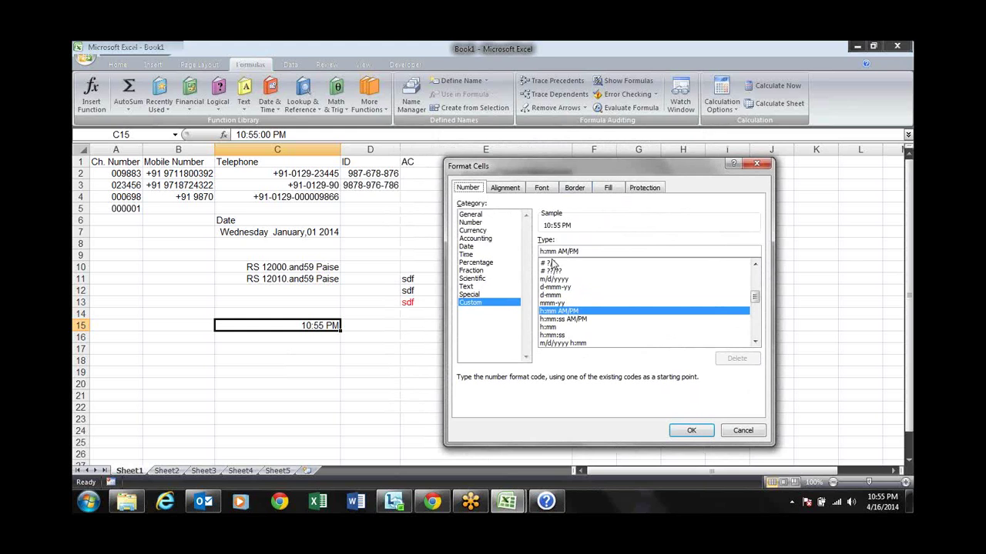
pyautogui.press('Tab')
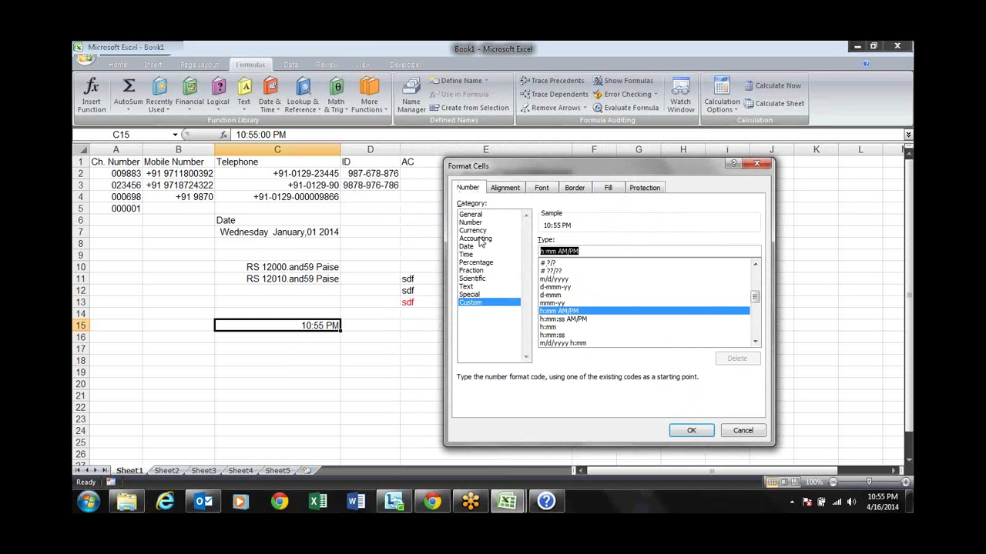
pyautogui.write('h qm')
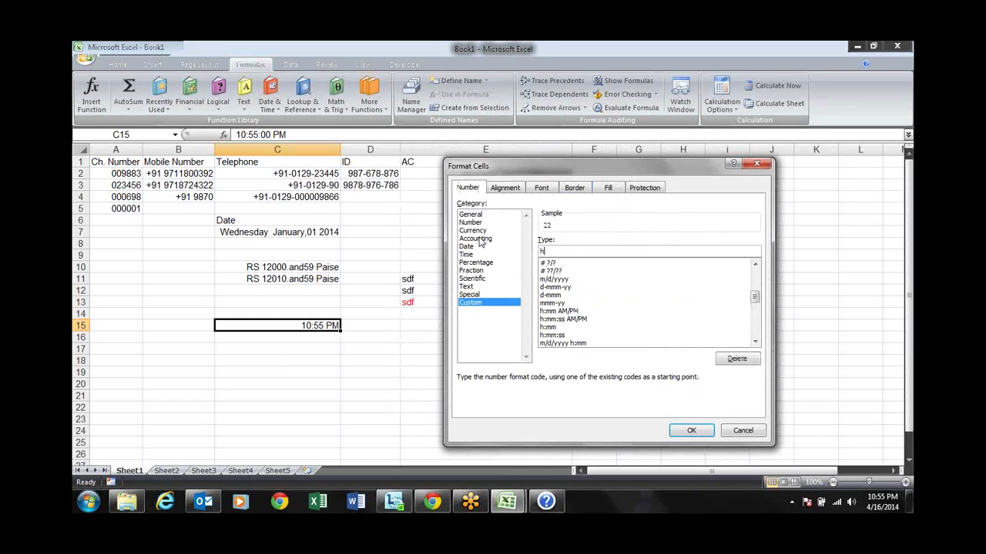
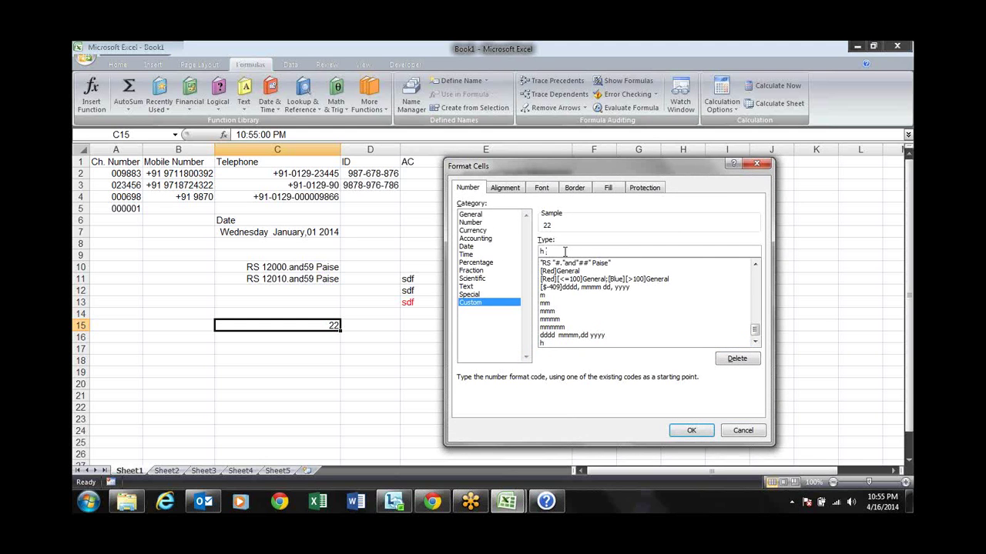
# Step: Give C15 the custom format h AM/PM so the time reads 10 PM
pyautogui.write('am')
pyautogui.press('BackSpace')
pyautogui.press('BackSpace')
pyautogui.write('am/')
pyautogui.write('pm')
pyautogui.press('Return')
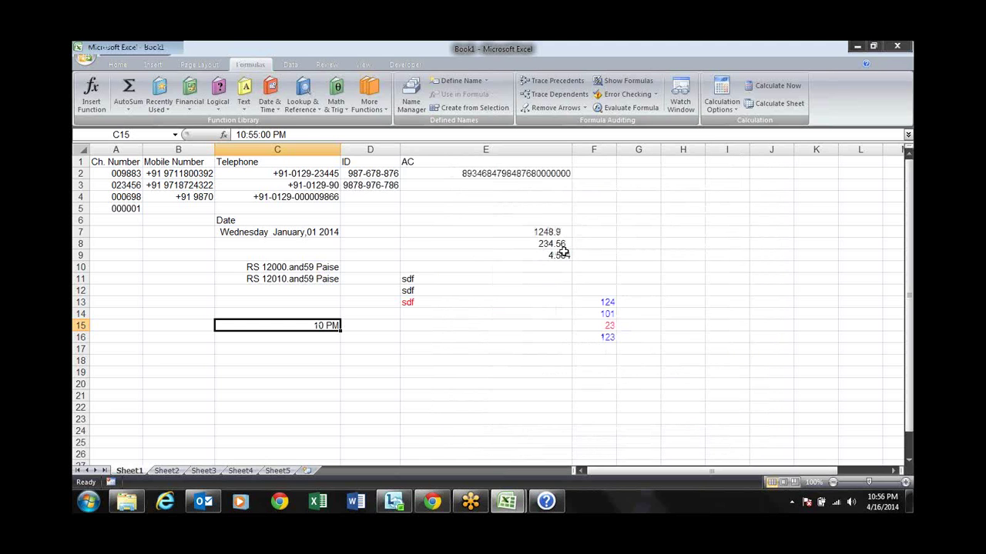
# Step: Change C15's format code to h A/P, showing the time as 10 P
pyautogui.hotkey('ctrl', '1')
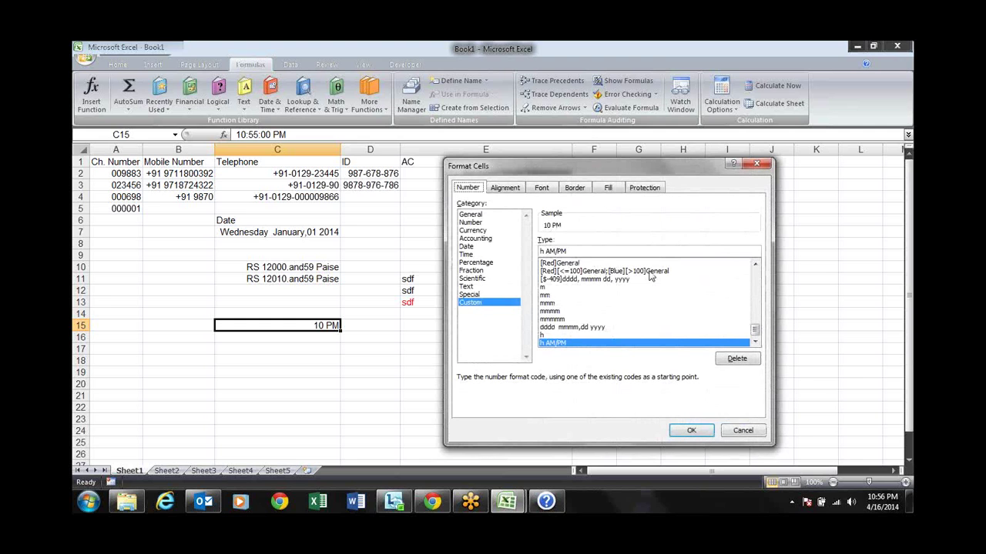
pyautogui.click(584, 251)
pyautogui.press('BackSpace')
pyautogui.press('BackSpace')
pyautogui.press('BackSpace')
pyautogui.press('BackSpace')
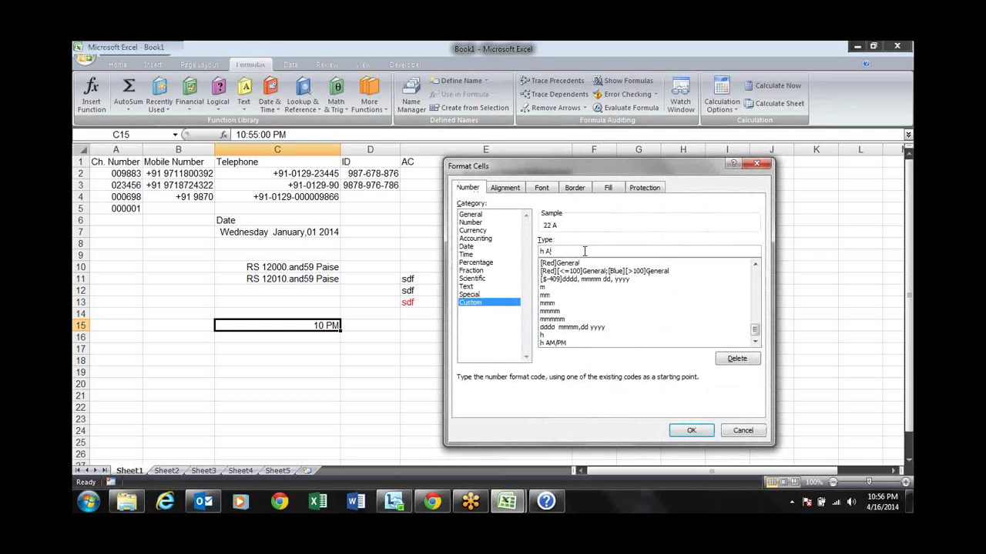
pyautogui.write('/p')
pyautogui.press('BackSpace')
pyautogui.write('P')
pyautogui.press('Return')
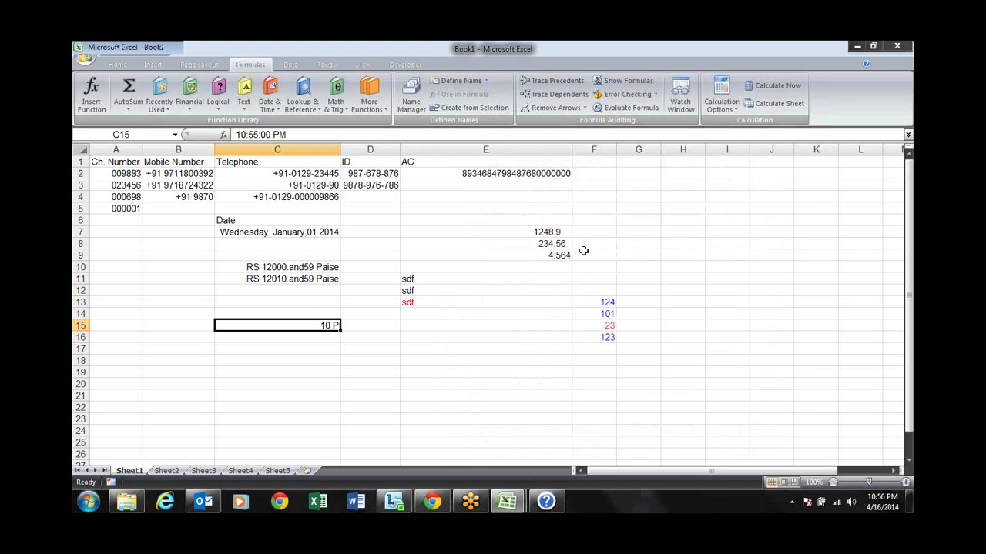
# Step: Switch C15 to the h:m format so it displays 22:55
pyautogui.hotkey('ctrl', '1')
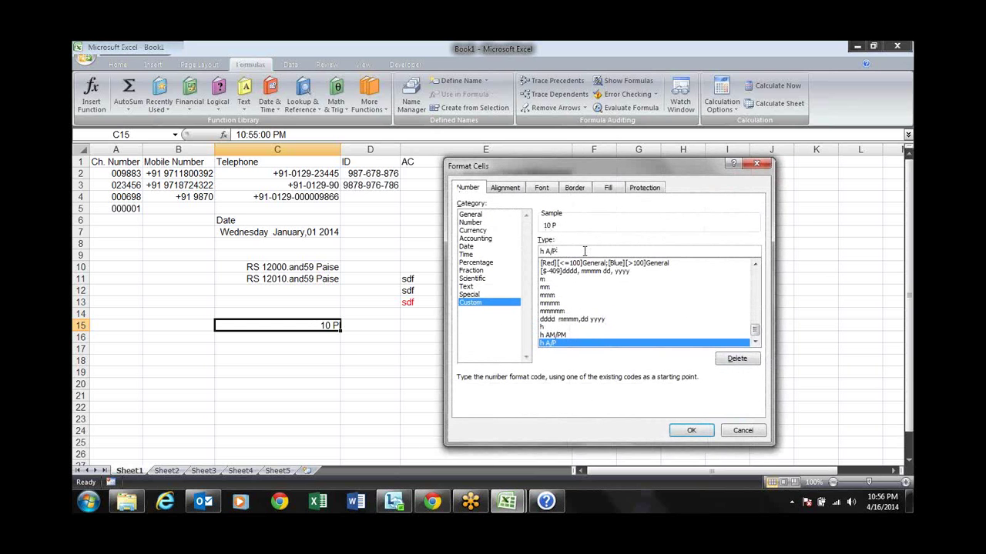
pyautogui.press('BackSpace')
pyautogui.press('BackSpace')
pyautogui.press('BackSpace')
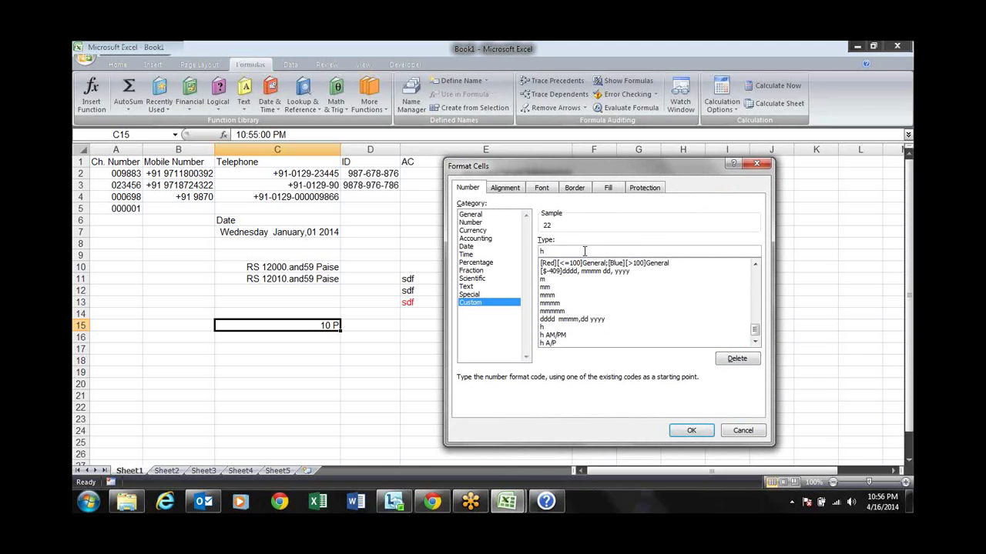
pyautogui.write(':')
pyautogui.write('m')
pyautogui.press('Return')
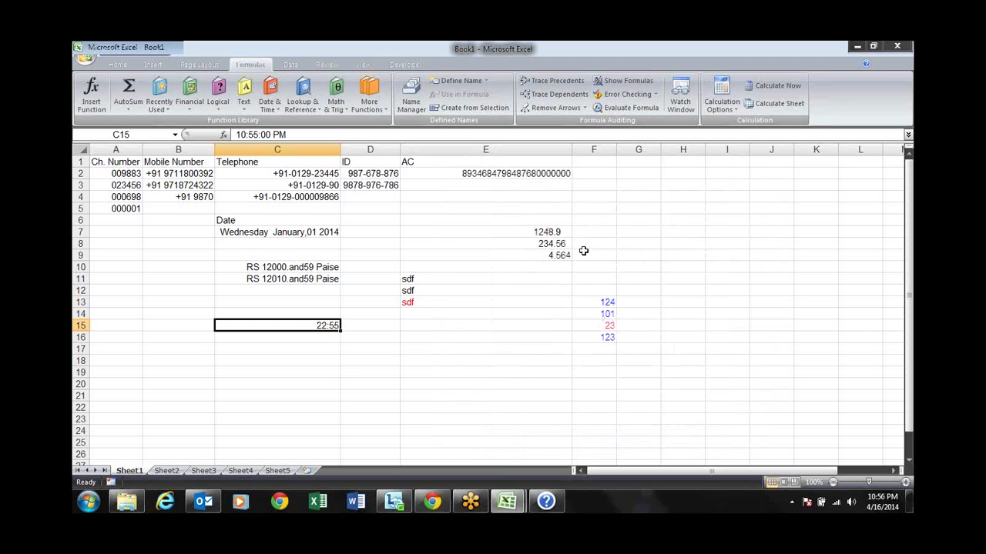
# Step: Apply the h:m AM/PM custom format to C15
pyautogui.hotkey('ctrl', '1')
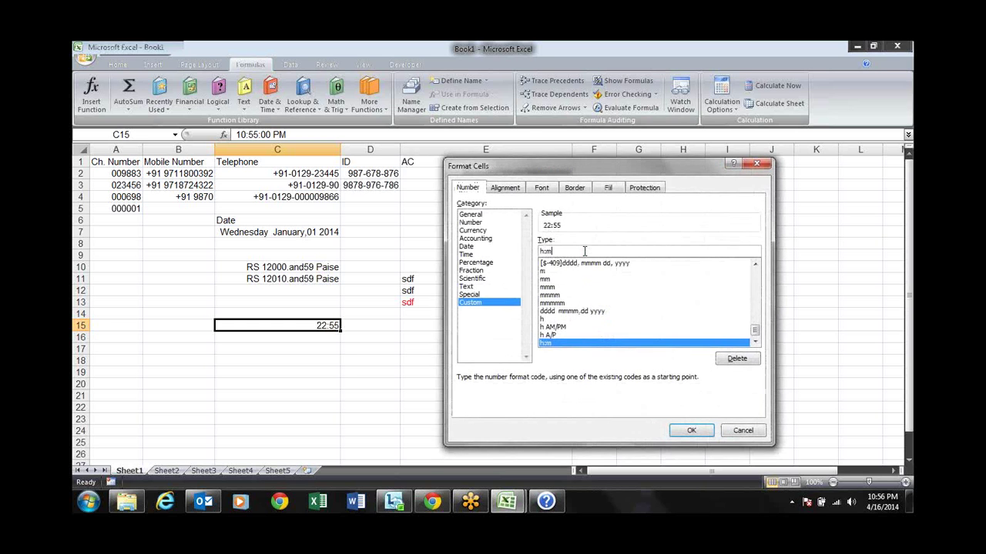
pyautogui.write('am')
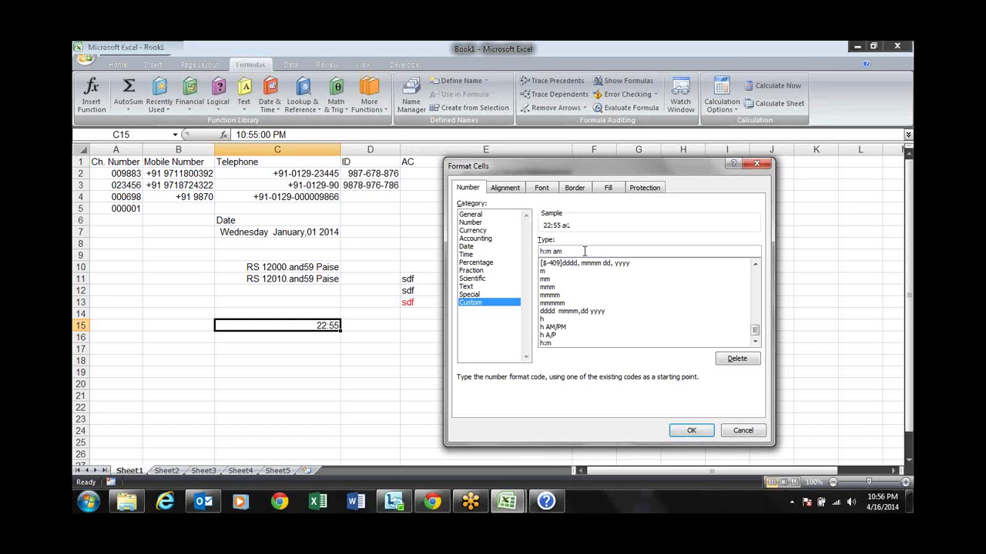
pyautogui.write('/pm')
pyautogui.press('Return')
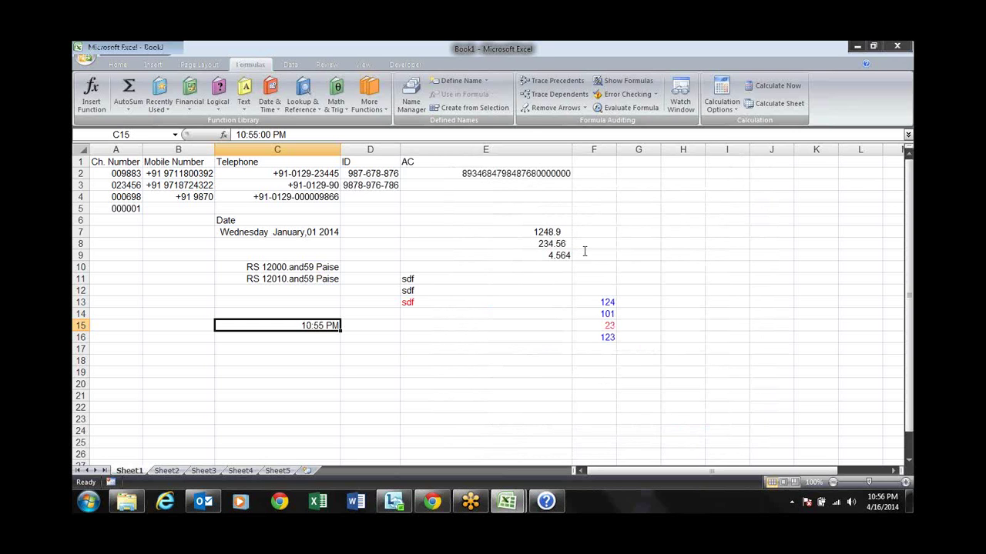
# Step: Add seconds with h:m:s AM/PM so C15 shows 10:55:00 PM
pyautogui.hotkey('ctrl', '1')
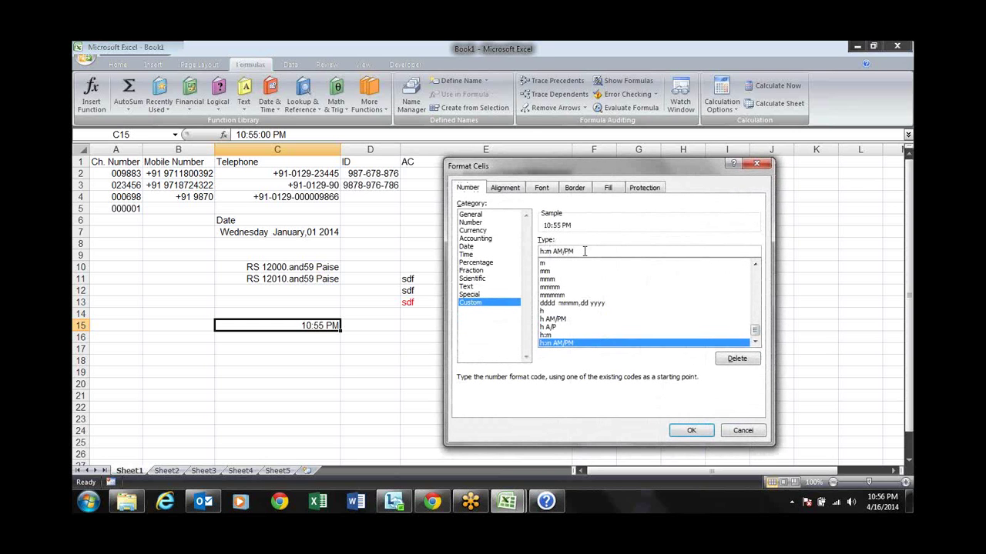
pyautogui.press('Left')
pyautogui.press('Left')
pyautogui.write(':s')
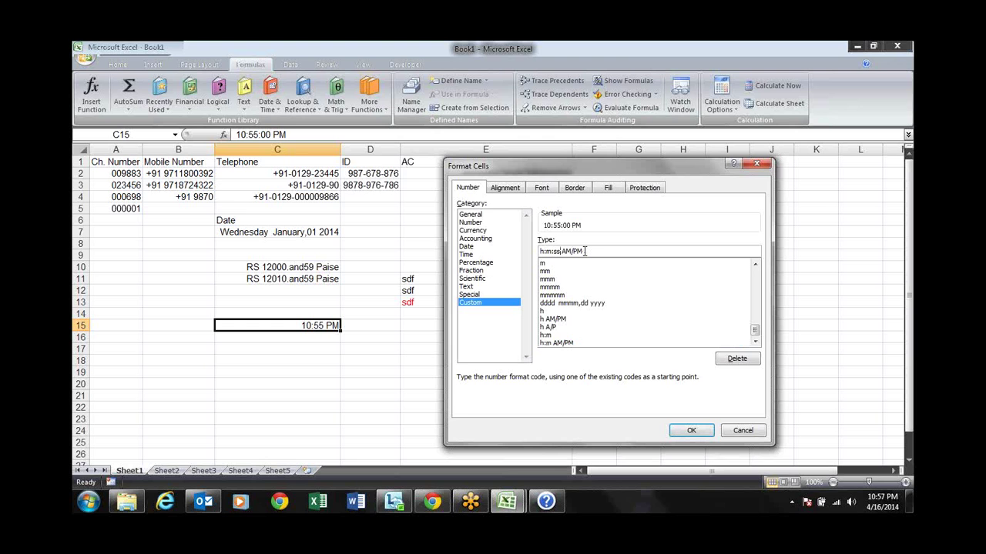
pyautogui.press('Return')
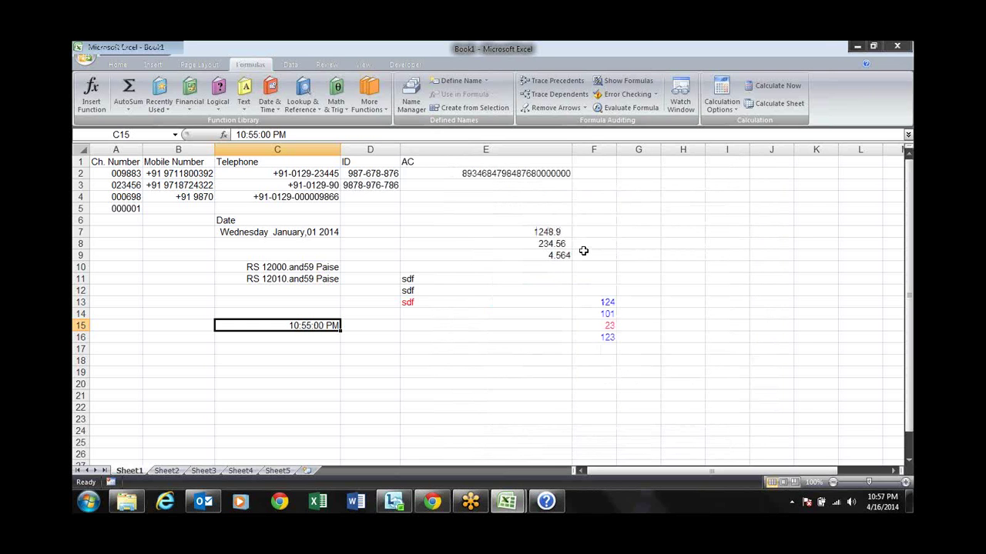
pyautogui.hotkey('ctrl', '1')
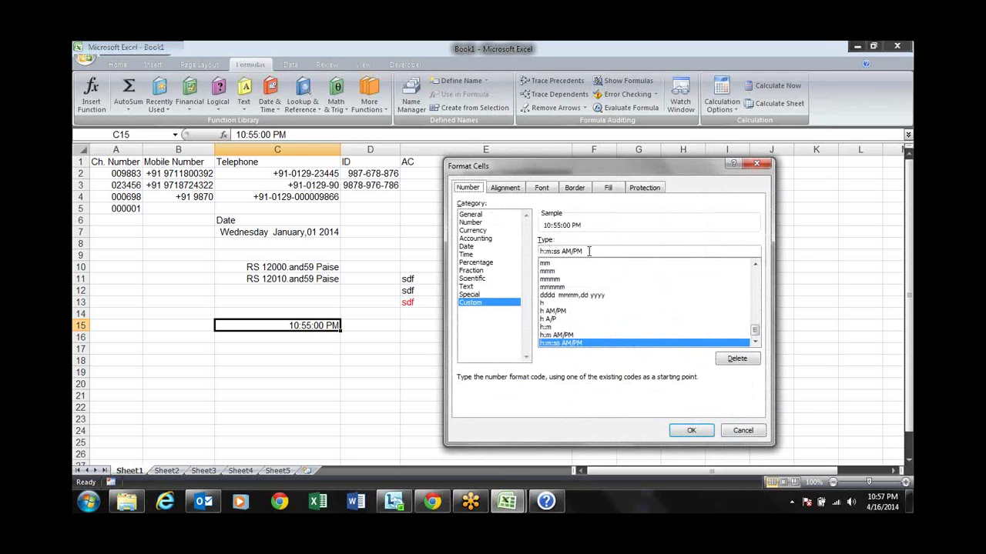
pyautogui.moveTo(585, 251); pyautogui.dragTo(459, 252)
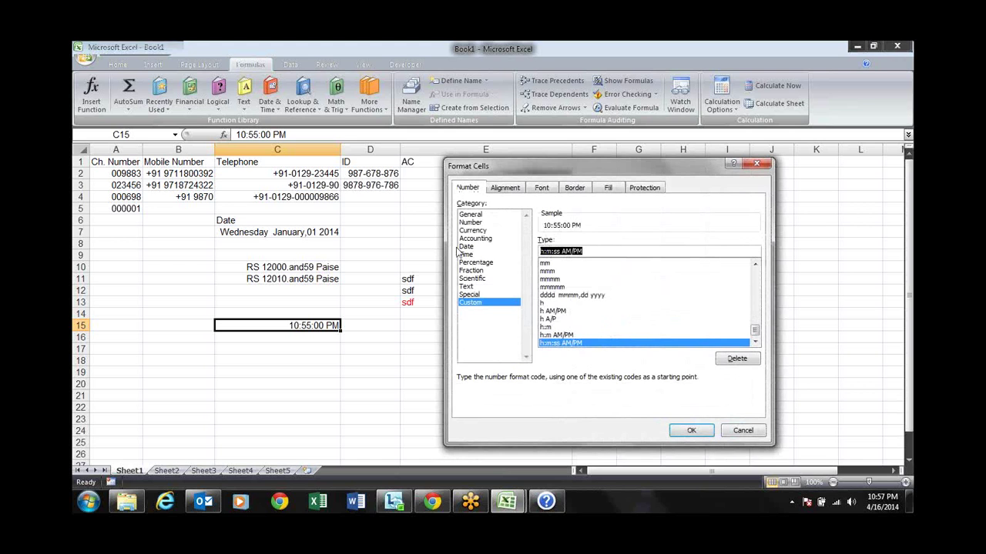
pyautogui.press('Home')
# Step: Remove AM/PM so C15 shows 22:55:00 on a 24-hour clock, then check its contents
pyautogui.press('BackSpace')
pyautogui.press('BackSpace')
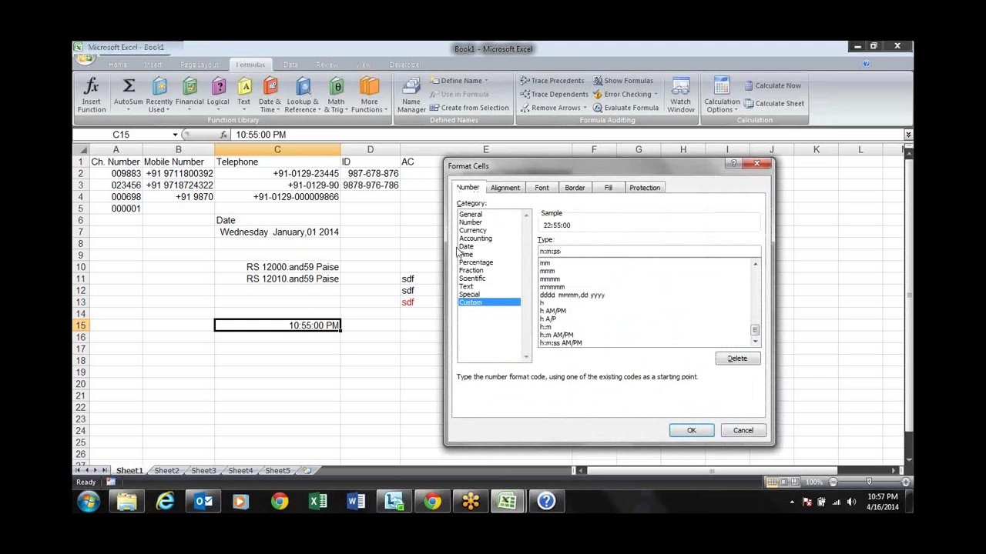
pyautogui.press('Return')
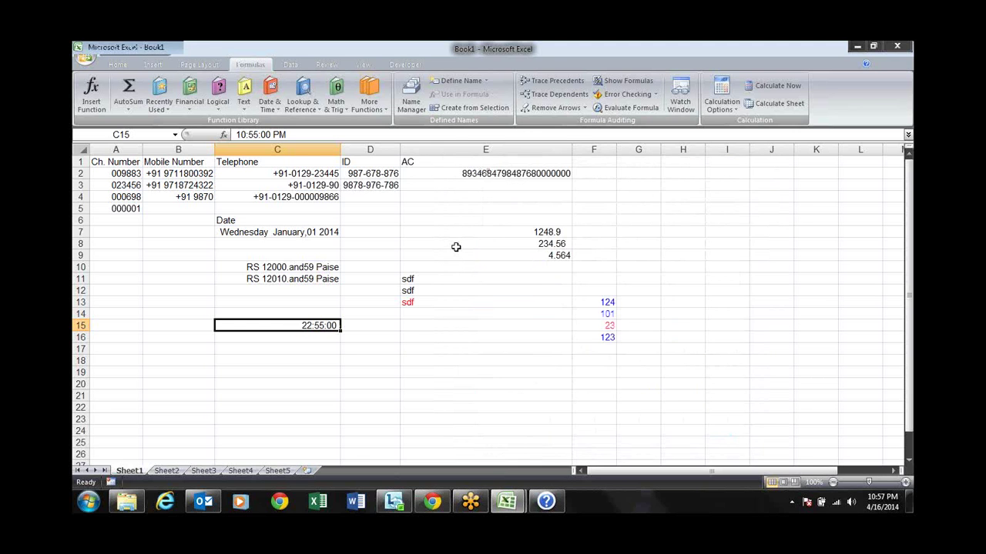
pyautogui.hotkey('ctrl', '1')
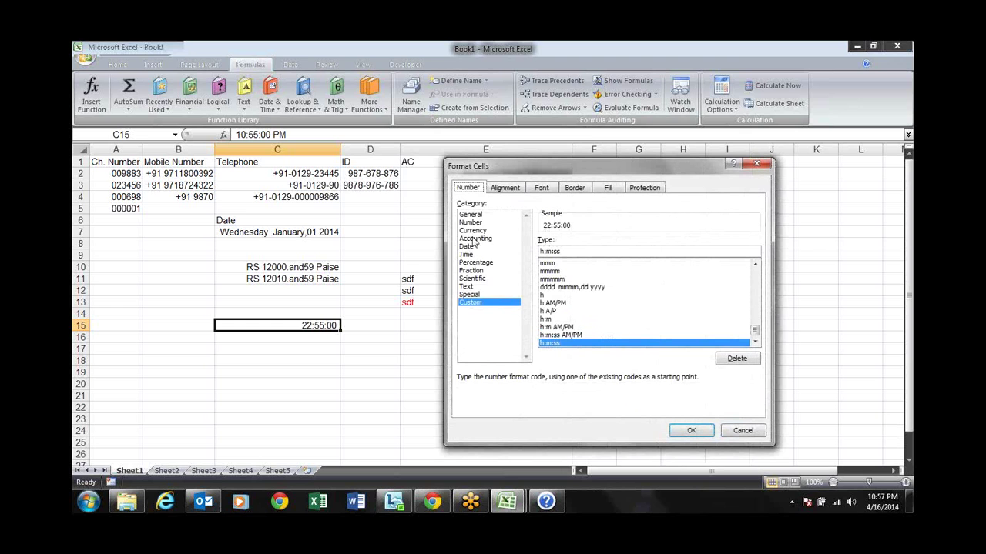
pyautogui.press('Escape')
pyautogui.press('F2')
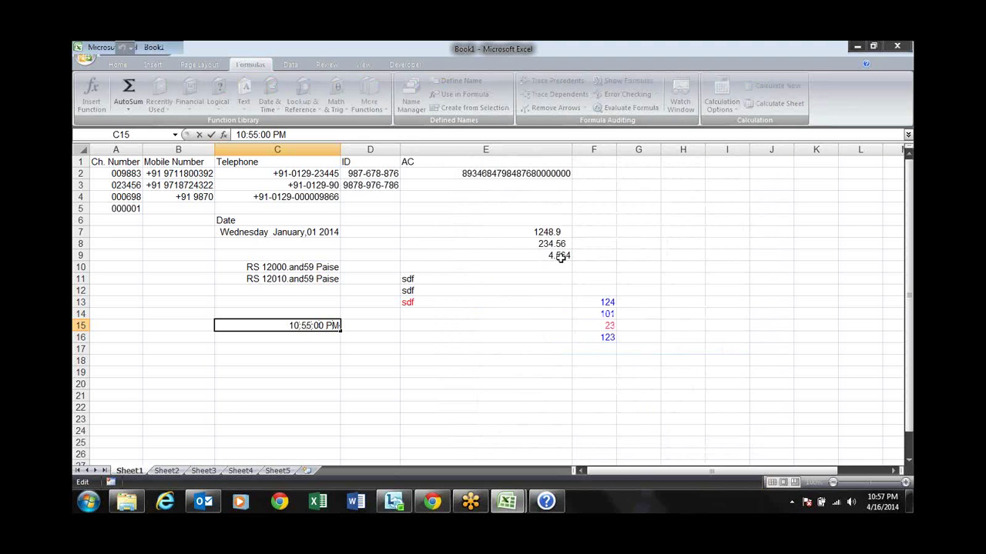
pyautogui.press('Escape')
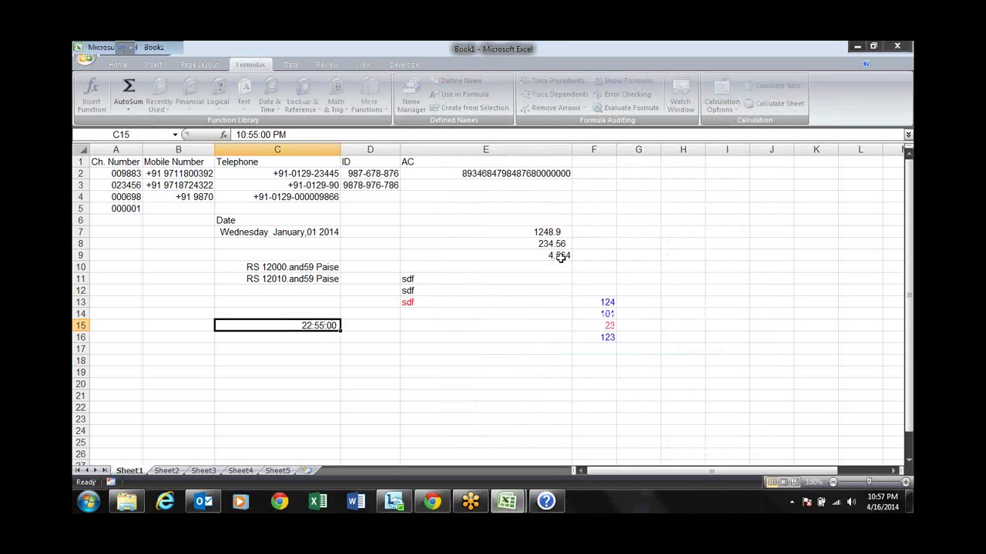
# Step: Edit C15's format code to [h]:mm:ss for elapsed hours
pyautogui.hotkey('ctrl', '1')
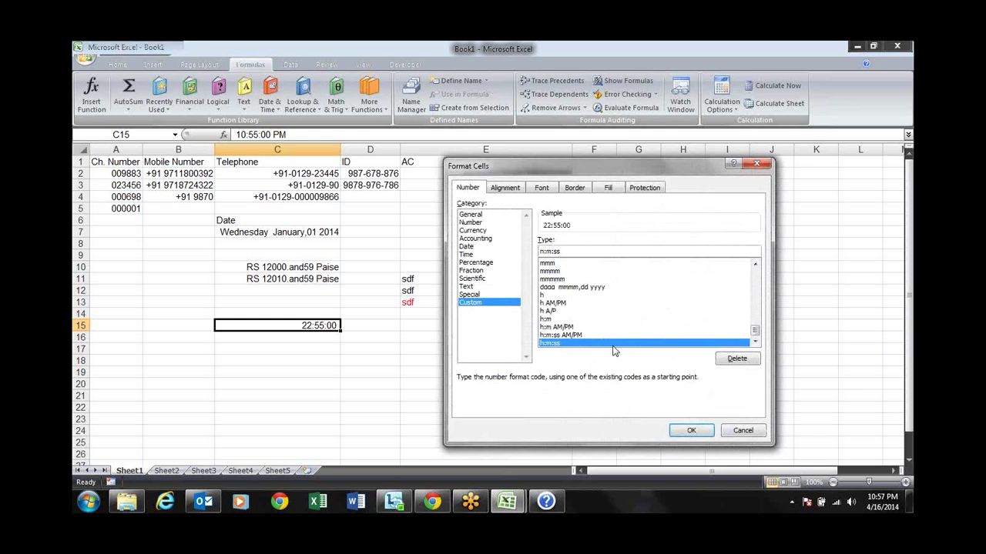
pyautogui.write('[h')
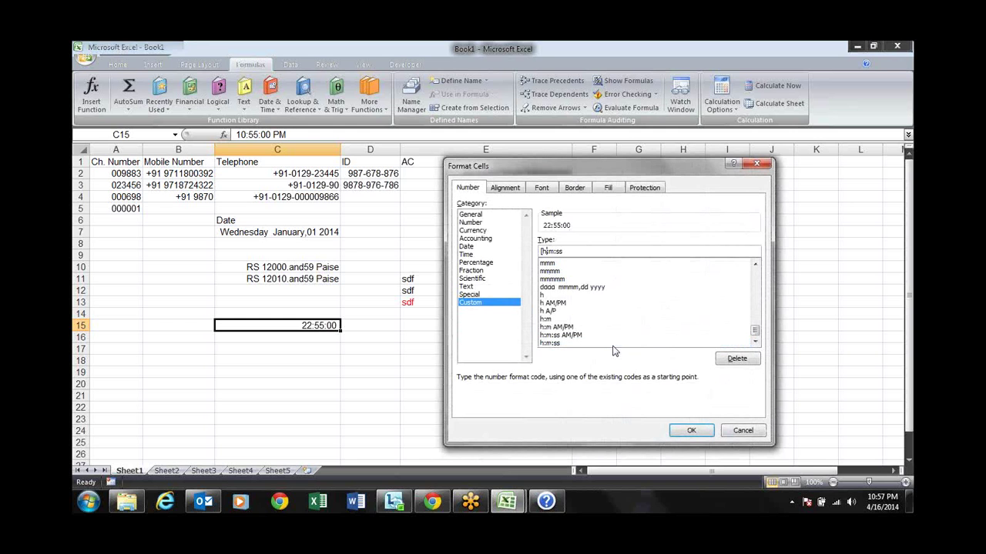
pyautogui.write(']')
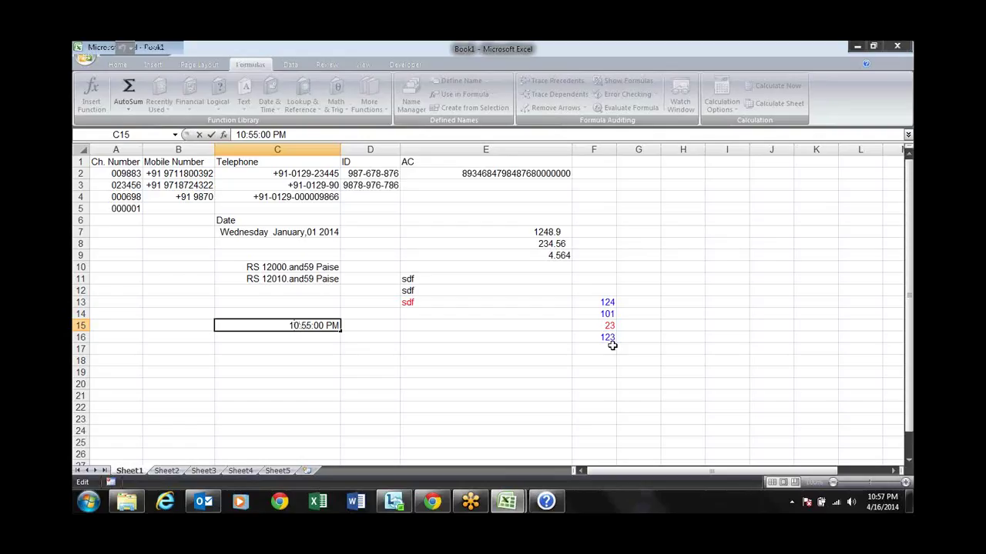
pyautogui.press('Escape')
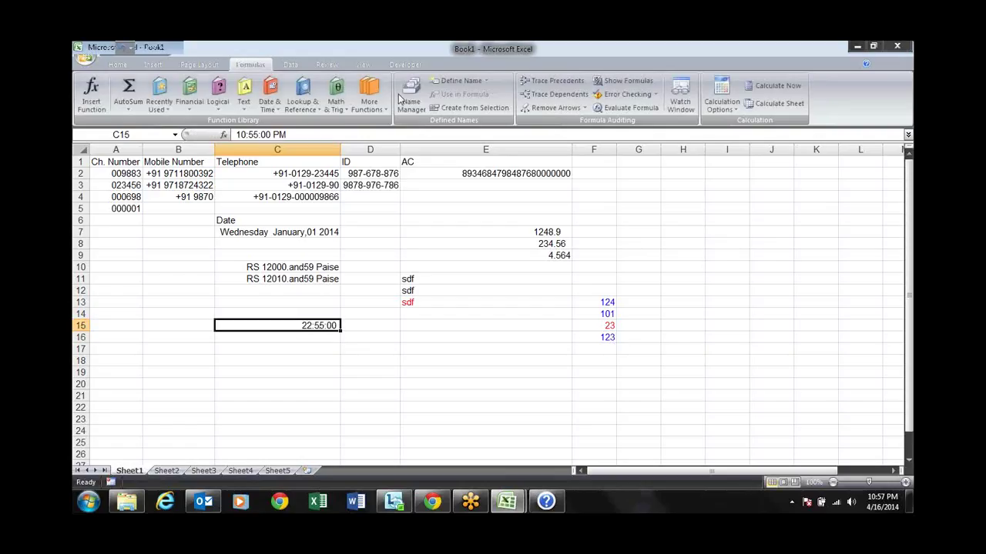
pyautogui.click(117, 64)
# Step: Copy C15's format to C16 with Format Painter and enter =C15+1, showing 46:55:00
pyautogui.click(135, 108)
pyautogui.click(289, 339)
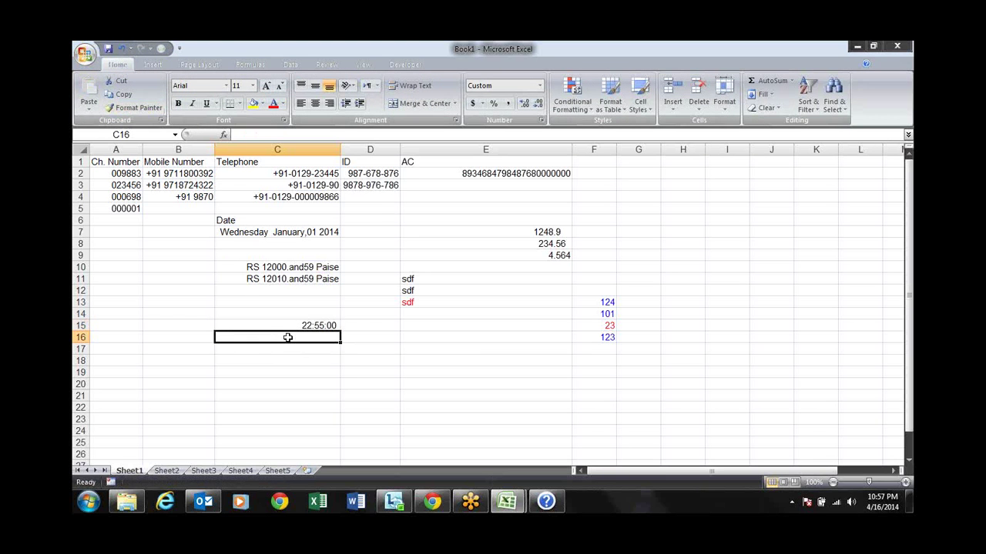
pyautogui.write('=')
pyautogui.press('Up')
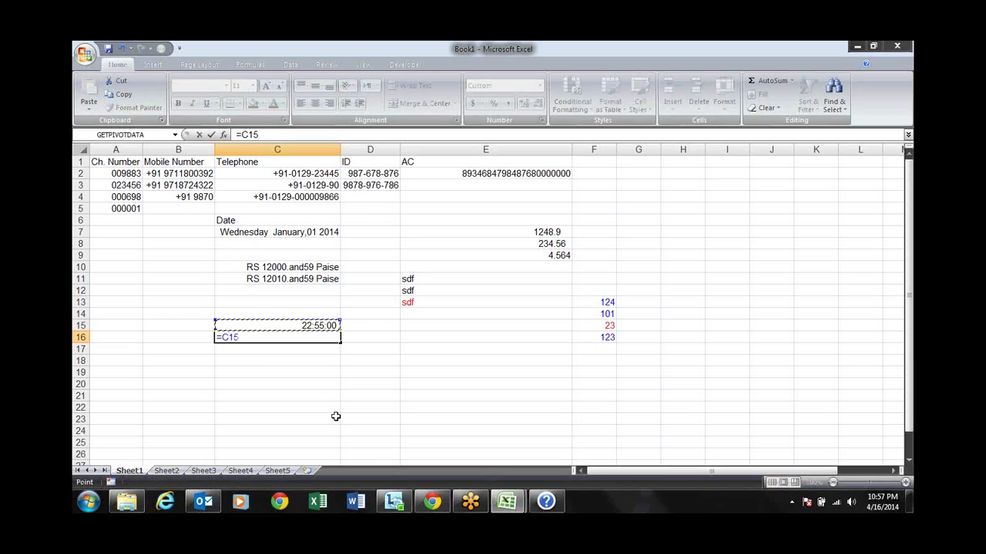
pyautogui.write('+')
pyautogui.press('Return')
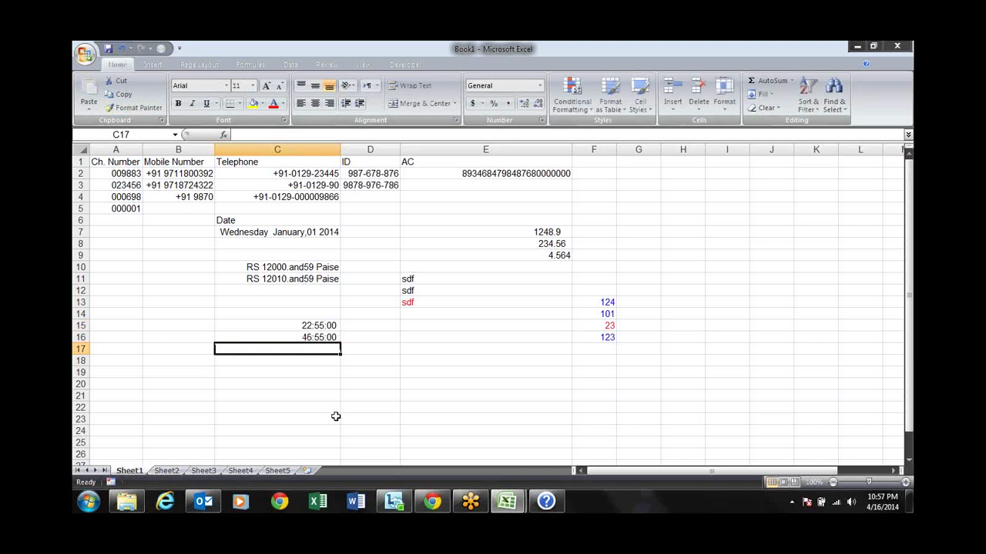
pyautogui.press('Up')
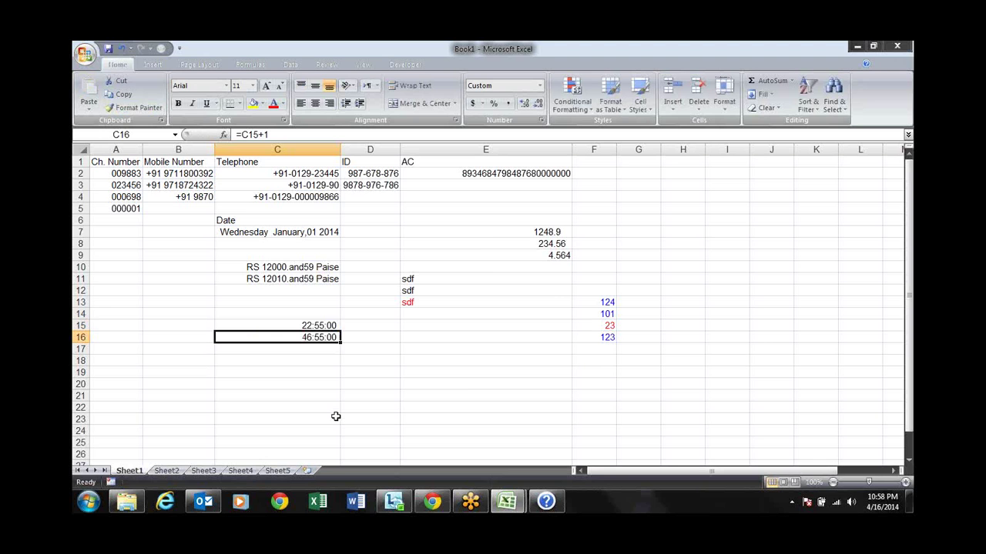
pyautogui.hotkey('ctrl', '1')
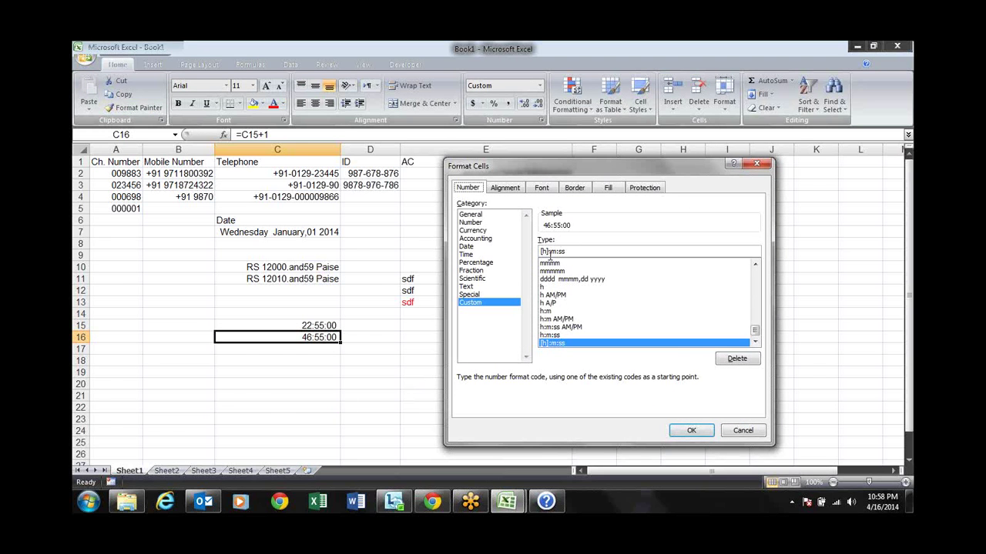
pyautogui.hotkey('alt', 'Tab')
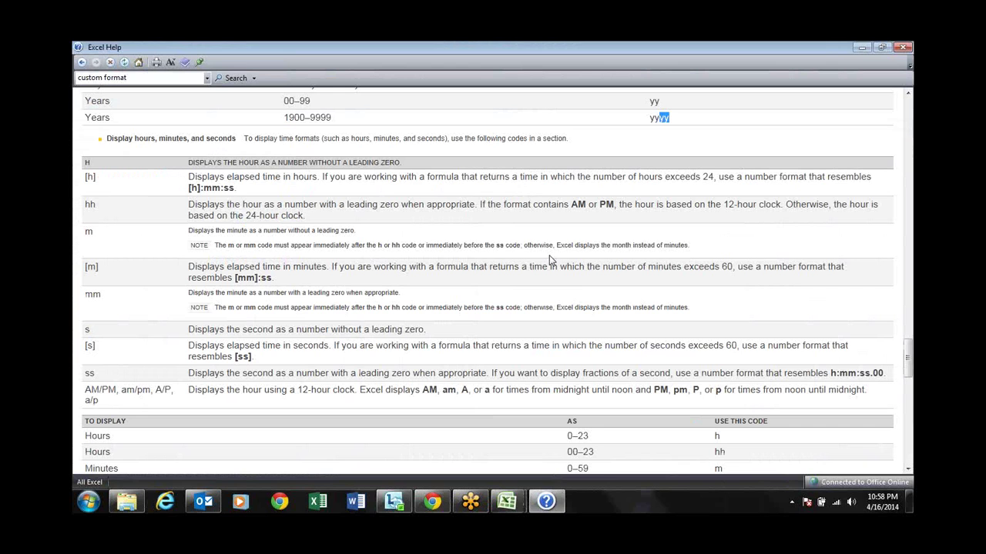
# Step: Highlight the [m], [mm]:ss and [s]/[ss] elapsed-time codes in the Help table
pyautogui.click(550, 260)
pyautogui.moveTo(87, 266); pyautogui.dragTo(103, 267)
pyautogui.click(97, 270)
pyautogui.doubleClick(243, 278)
pyautogui.moveTo(261, 277); pyautogui.dragTo(273, 278)
pyautogui.moveTo(85, 348); pyautogui.dragTo(97, 348)
pyautogui.click(235, 360)
pyautogui.moveTo(235, 360); pyautogui.dragTo(255, 359)
# Step: Review the am/pm and a/p time codes further down the Help article
pyautogui.scroll(-3, 269, 367)
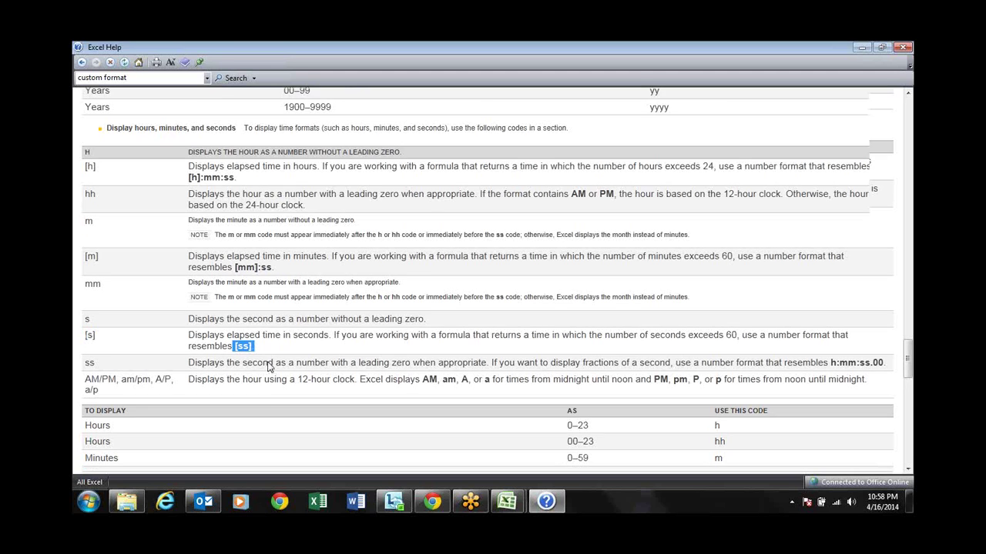
pyautogui.moveTo(85, 294); pyautogui.dragTo(172, 293)
pyautogui.moveTo(85, 304); pyautogui.dragTo(100, 305)
pyautogui.click(250, 357)
pyautogui.scroll(-5, 250, 357)
pyautogui.scroll(2, 250, 357)
pyautogui.scroll(1, 250, 358)
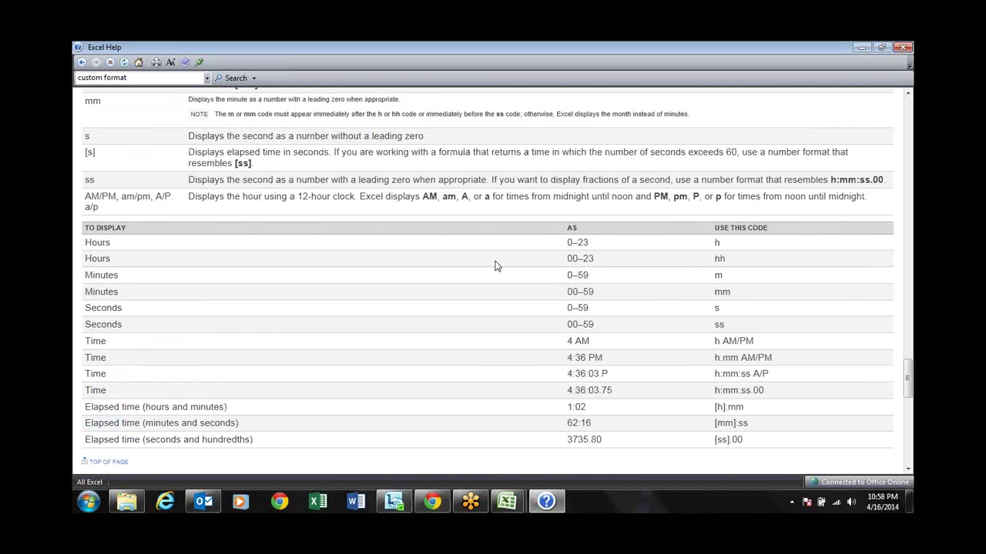
# Step: Highlight the h, hh, m and mm codes with their 0–23 and 00–59 ranges
pyautogui.moveTo(565, 253); pyautogui.dragTo(609, 251)
pyautogui.moveTo(709, 242); pyautogui.dragTo(728, 246)
pyautogui.moveTo(598, 261); pyautogui.dragTo(566, 261)
pyautogui.moveTo(714, 259); pyautogui.dragTo(729, 260)
pyautogui.moveTo(597, 281); pyautogui.dragTo(567, 282)
pyautogui.moveTo(727, 277); pyautogui.dragTo(715, 276)
pyautogui.moveTo(600, 297); pyautogui.dragTo(568, 296)
pyautogui.moveTo(731, 293); pyautogui.dragTo(723, 295)
pyautogui.click(732, 319)
# Step: Highlight the 1:02 [h]:mm and [mm]:ss elapsed-time examples
pyautogui.moveTo(567, 408); pyautogui.dragTo(577, 409)
pyautogui.moveTo(715, 408); pyautogui.dragTo(725, 411)
pyautogui.moveTo(715, 424); pyautogui.dragTo(745, 431)
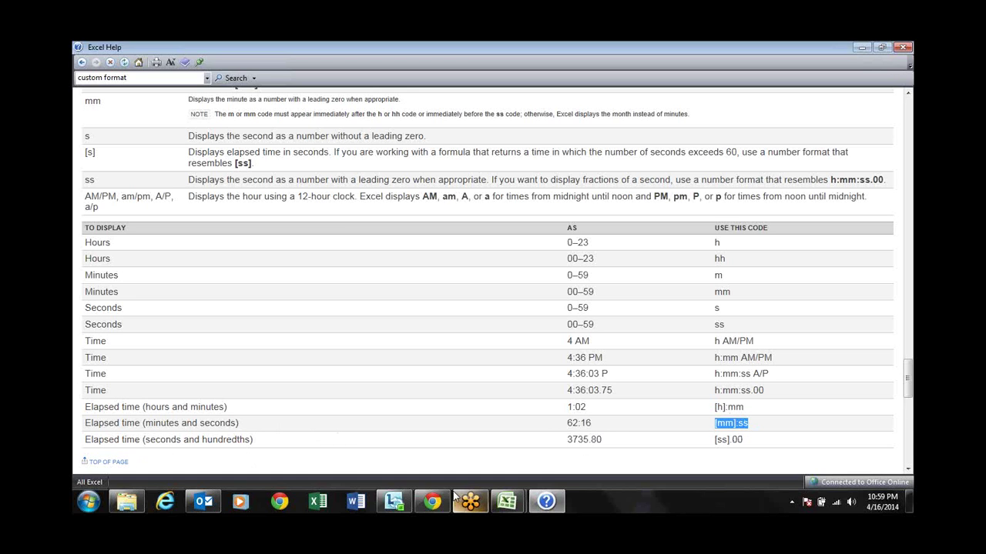
# Step: Change C16's format to [m]:ss so it shows 2815:00 elapsed minutes
pyautogui.click(716, 442)
pyautogui.doubleClick(728, 441)
pyautogui.hotkey('alt', 'Tab')
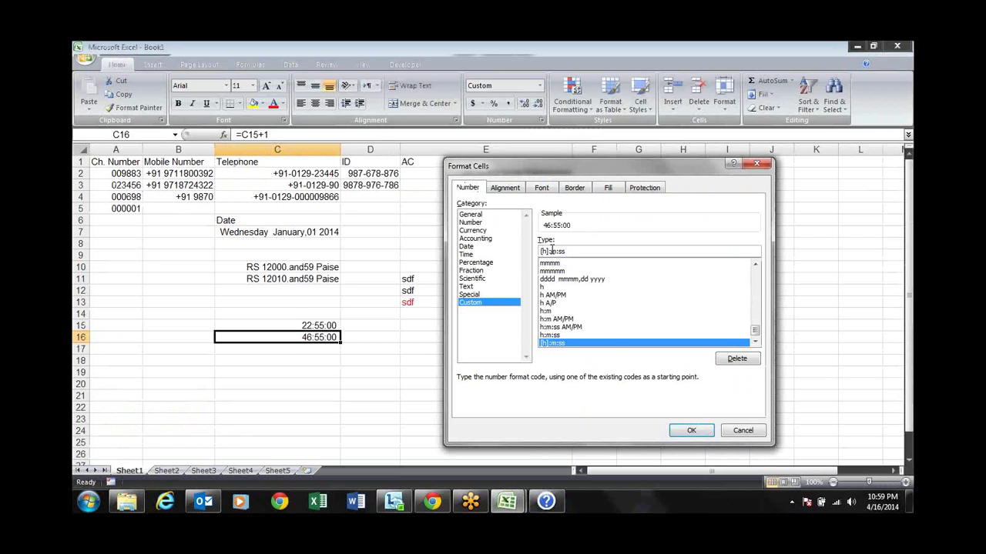
pyautogui.press('Delete')
pyautogui.press('Delete')
pyautogui.press('Delete')
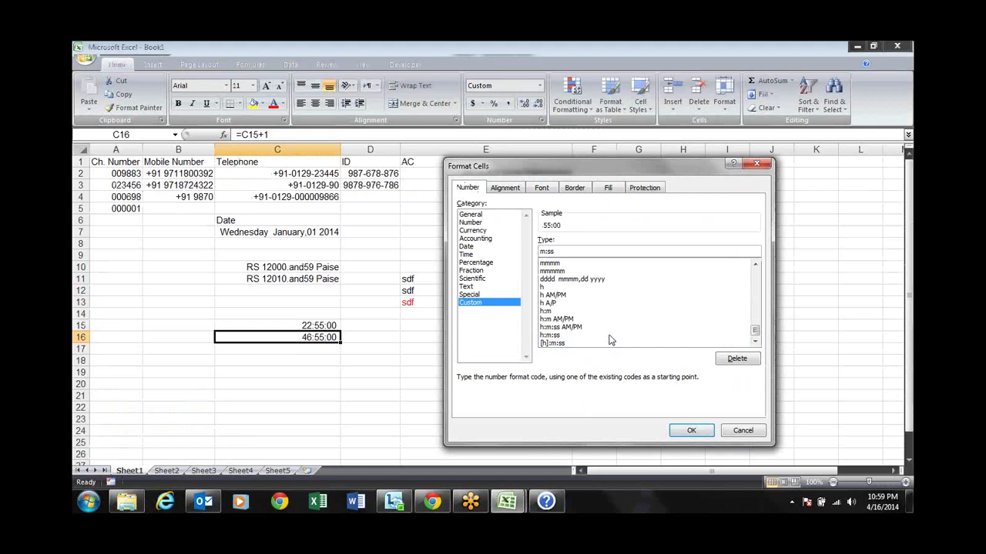
pyautogui.write('[m')
pyautogui.write(']')
pyautogui.click(691, 432)
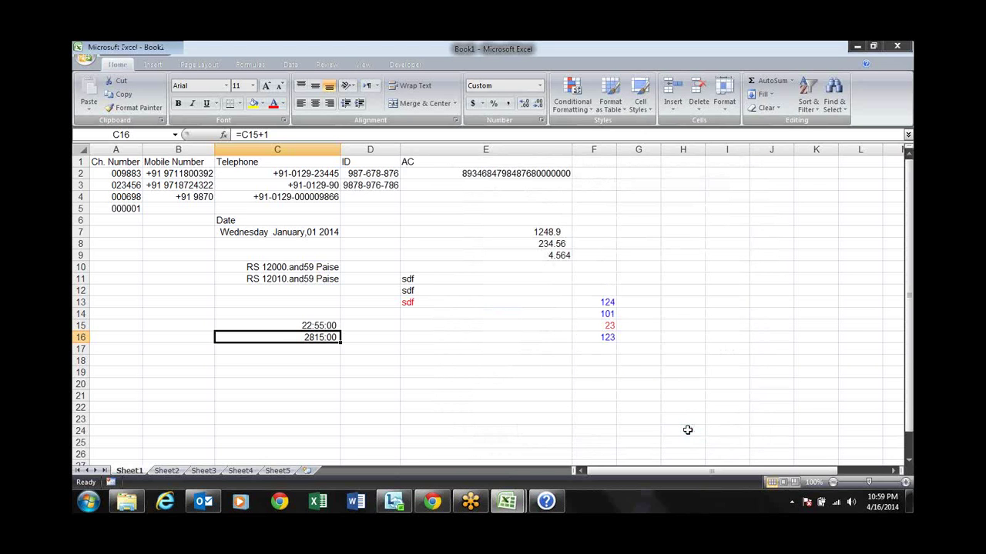
# Step: Replace C16's format code with [ss] for total elapsed seconds
pyautogui.hotkey('ctrl', '1')
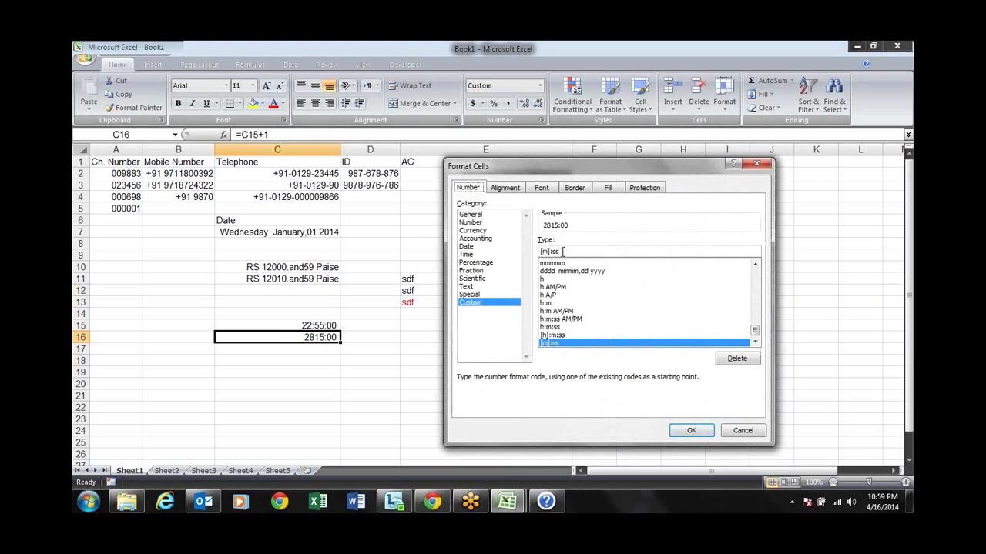
pyautogui.press('BackSpace')
pyautogui.press('BackSpace')
pyautogui.press('BackSpace')
pyautogui.press('BackSpace')
pyautogui.press('BackSpace')
pyautogui.press('BackSpace')
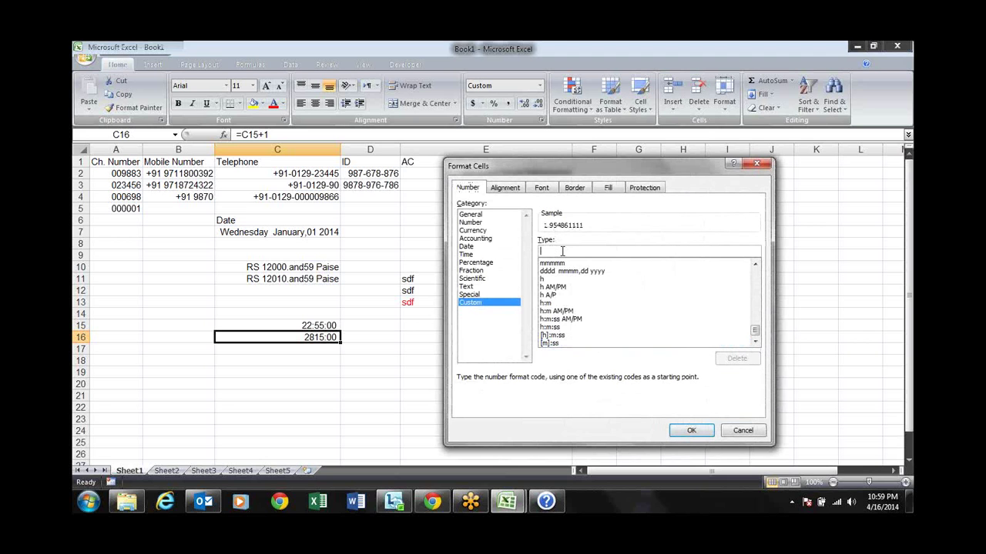
pyautogui.write('[ss')
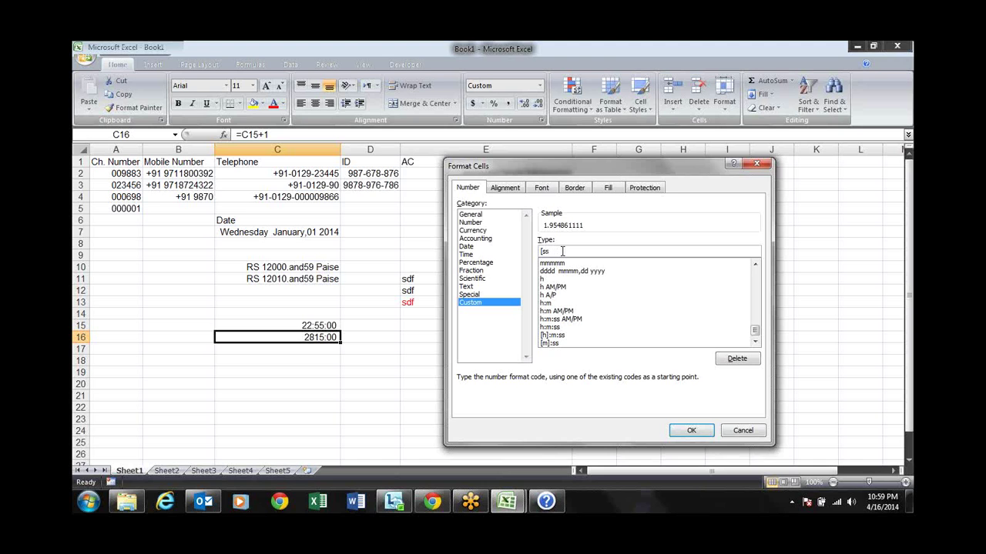
pyautogui.write(']')
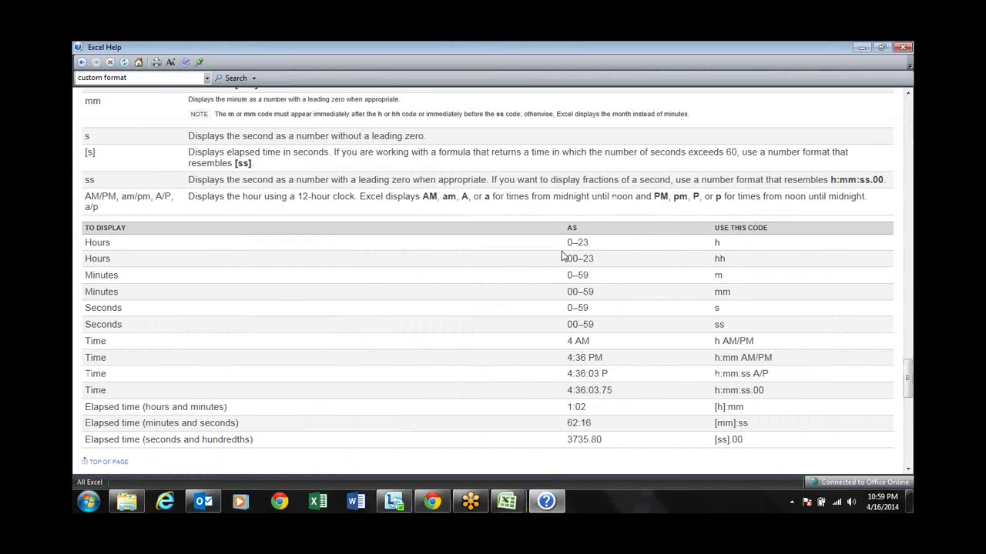
# Step: Scroll the Help article through the custom-format guidelines to the Specify colors section
pyautogui.scroll(-5, 561, 257)
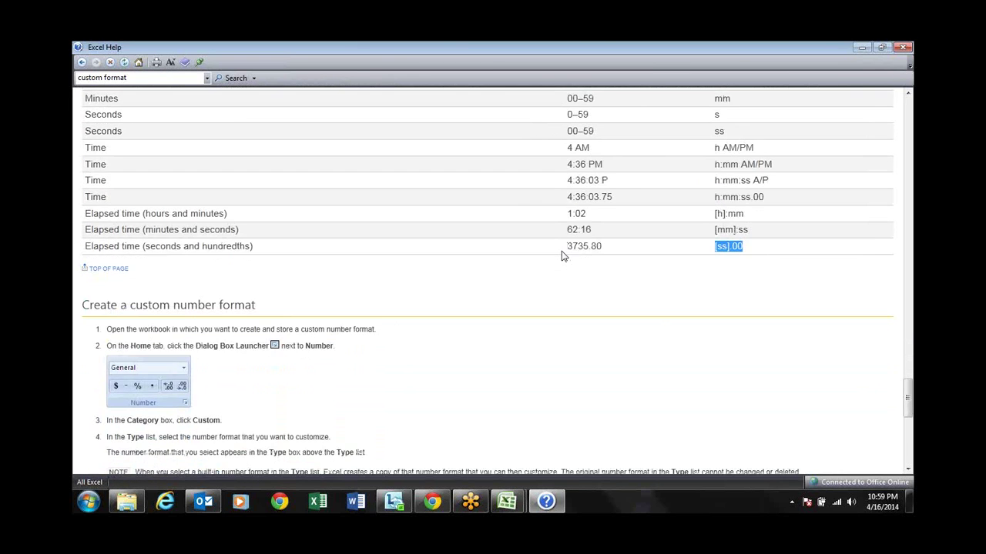
pyautogui.scroll(-2, 562, 257)
pyautogui.scroll(-3, 562, 256)
pyautogui.scroll(-2, 561, 256)
pyautogui.scroll(-1, 561, 257)
pyautogui.scroll(1, 561, 256)
pyautogui.scroll(1, 562, 256)
pyautogui.scroll(6, 561, 256)
pyautogui.scroll(6, 561, 256)
pyautogui.scroll(8, 561, 256)
pyautogui.scroll(4, 562, 257)
pyautogui.scroll(8, 562, 256)
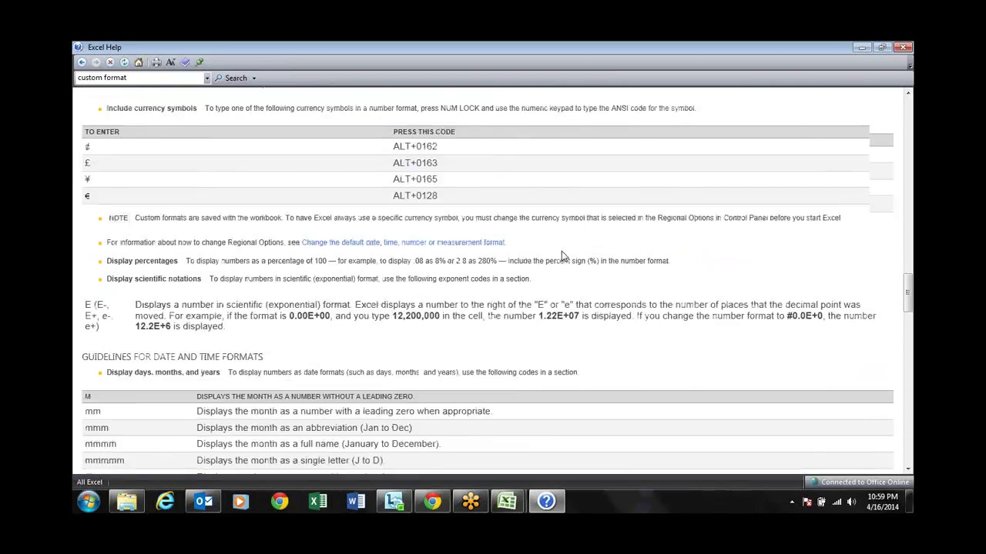
pyautogui.scroll(8, 562, 256)
pyautogui.scroll(5, 562, 256)
pyautogui.scroll(-1, 561, 256)
pyautogui.scroll(1, 562, 257)
pyautogui.scroll(1, 561, 257)
pyautogui.scroll(5, 561, 256)
pyautogui.scroll(6, 561, 256)
pyautogui.scroll(5, 561, 256)
pyautogui.scroll(4, 561, 256)
pyautogui.scroll(1, 561, 257)
pyautogui.scroll(-2, 562, 257)
pyautogui.scroll(-4, 561, 256)
pyautogui.scroll(-2, 561, 256)
pyautogui.scroll(-4, 561, 256)
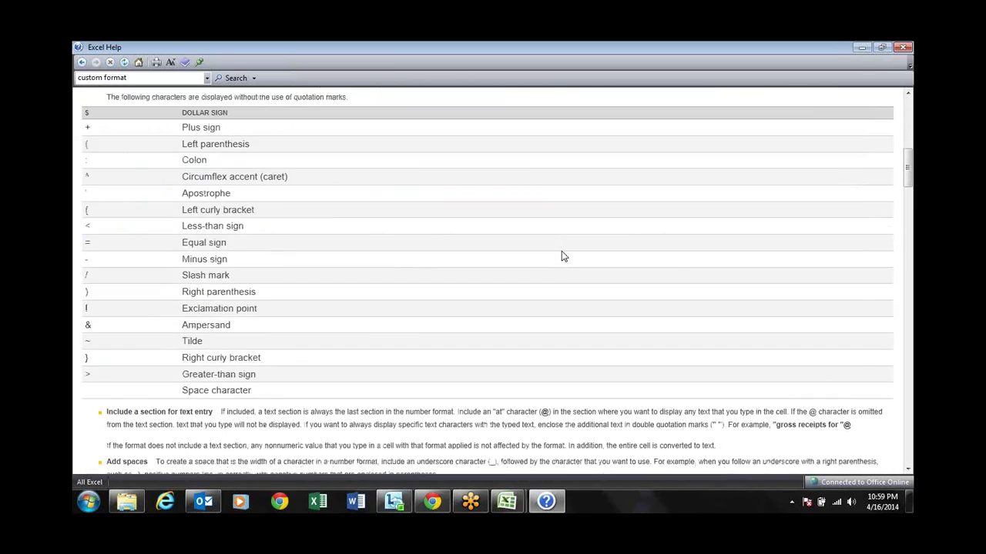
pyautogui.scroll(-1, 561, 257)
pyautogui.scroll(-2, 561, 257)
pyautogui.scroll(-4, 561, 257)
pyautogui.scroll(-5, 561, 257)
pyautogui.scroll(-1, 561, 256)
pyautogui.scroll(-4, 561, 256)
pyautogui.scroll(-2, 561, 256)
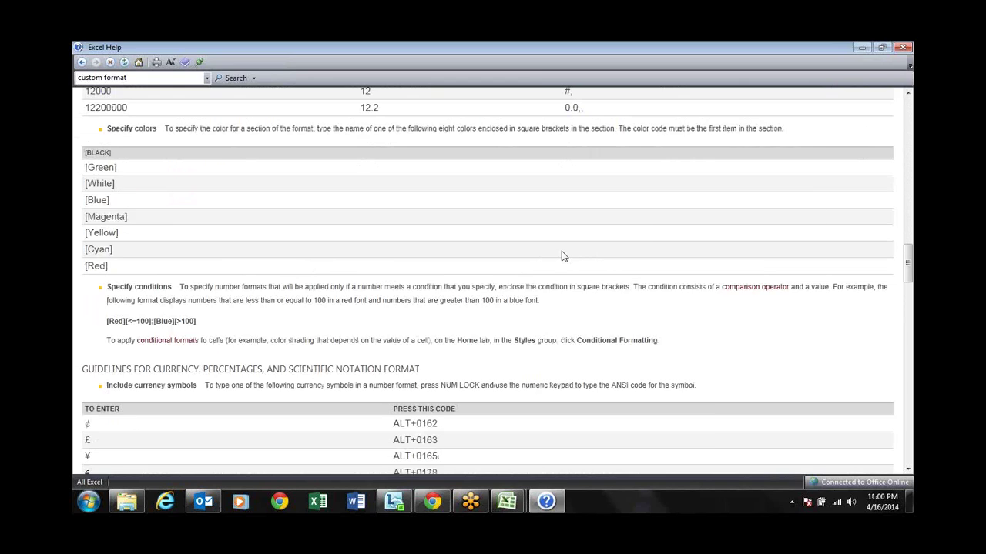
# Step: Apply the [ss] format so C16 displays 168900 total seconds
pyautogui.hotkey('alt', 'Tab')
pyautogui.press('Return')
pyautogui.press('Up')
# Step: Enter the label Name in cell C18
pyautogui.press('Down')
pyautogui.press('Down')
pyautogui.press('Down')
pyautogui.press('Left')
pyautogui.press('Left')
pyautogui.press('Right')
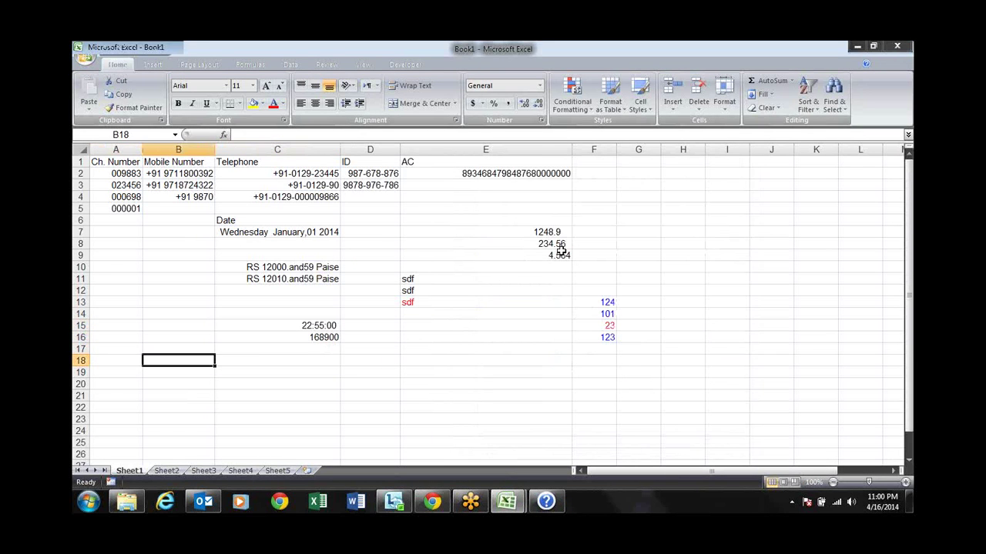
pyautogui.press('Right')
pyautogui.press('Up')
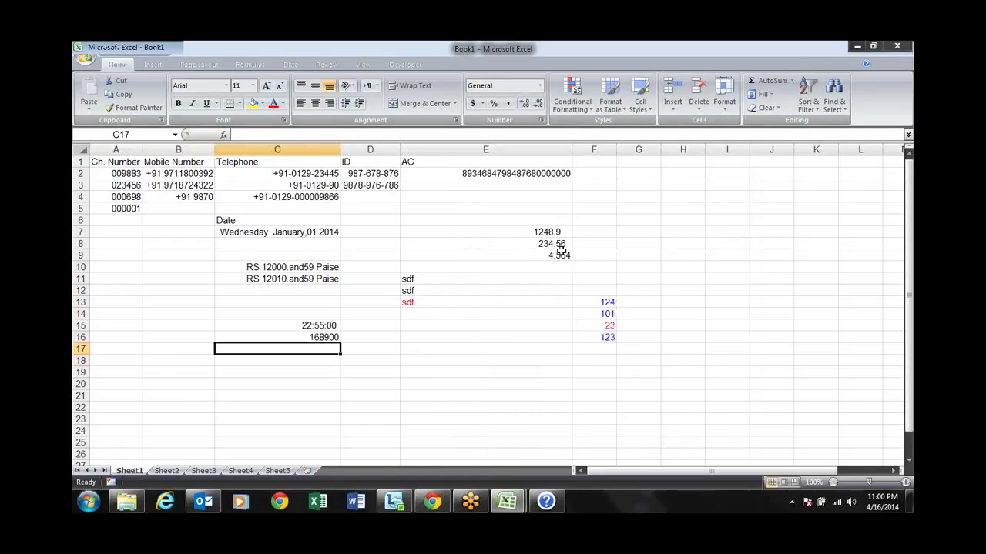
pyautogui.press('Up')
pyautogui.press('Up')
pyautogui.press('Right')
pyautogui.press('Right')
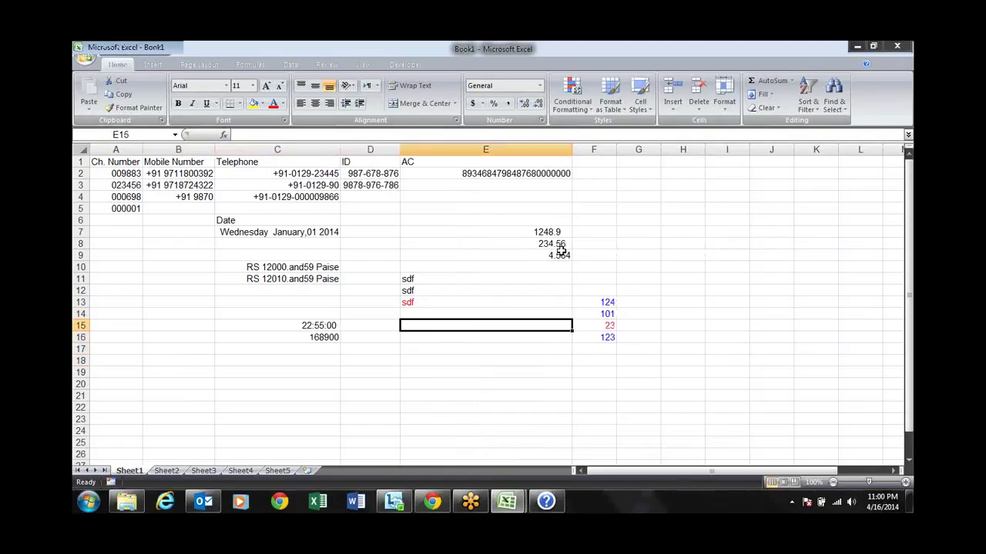
pyautogui.press('Left')
pyautogui.press('Left')
pyautogui.press('Down')
pyautogui.press('Down')
pyautogui.press('Down')
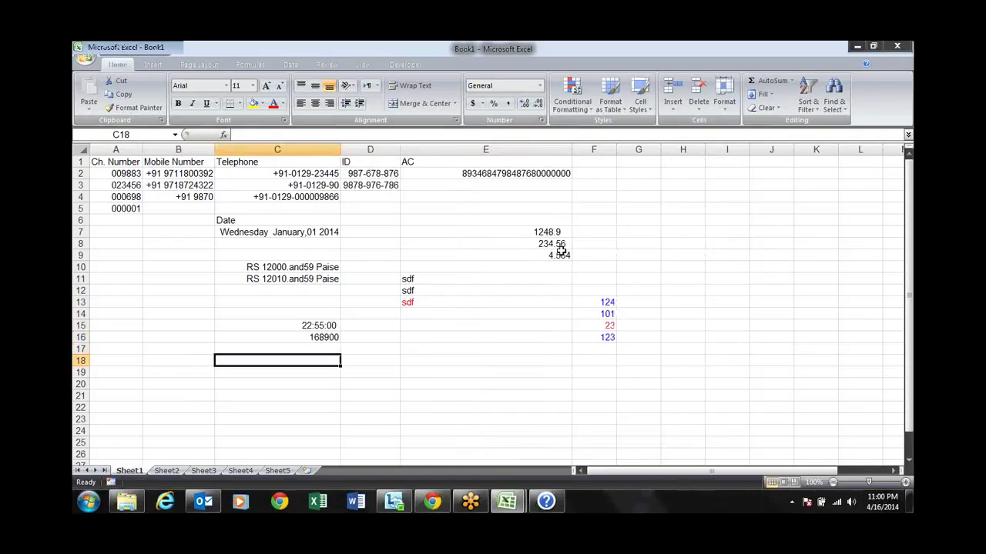
pyautogui.write('Name_')
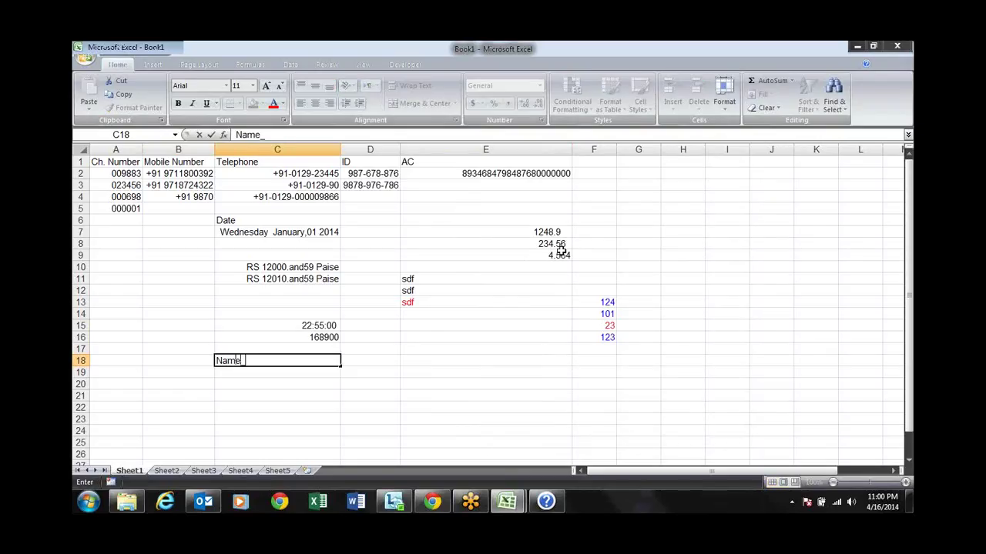
pyautogui.press('Return')
pyautogui.press('Down')
pyautogui.press('Down')
pyautogui.press('Down')
pyautogui.press('Up')
pyautogui.press('Up')
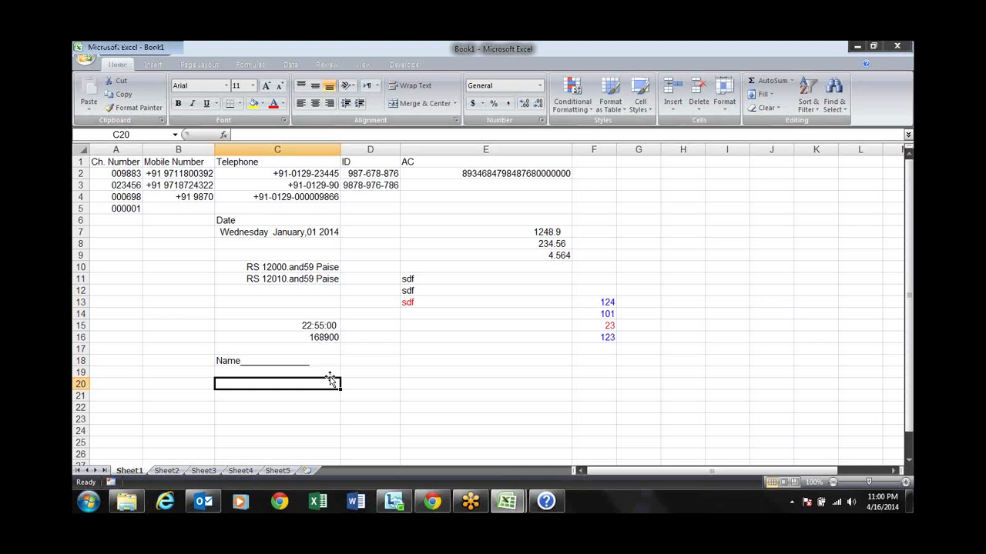
# Step: Resize column C, narrowing it and then widening it to reveal the hidden values
pyautogui.moveTo(340, 149)
pyautogui.mouseDown()
pyautogui.moveTo(264, 167)
pyautogui.moveTo(275, 164)
pyautogui.mouseUp()
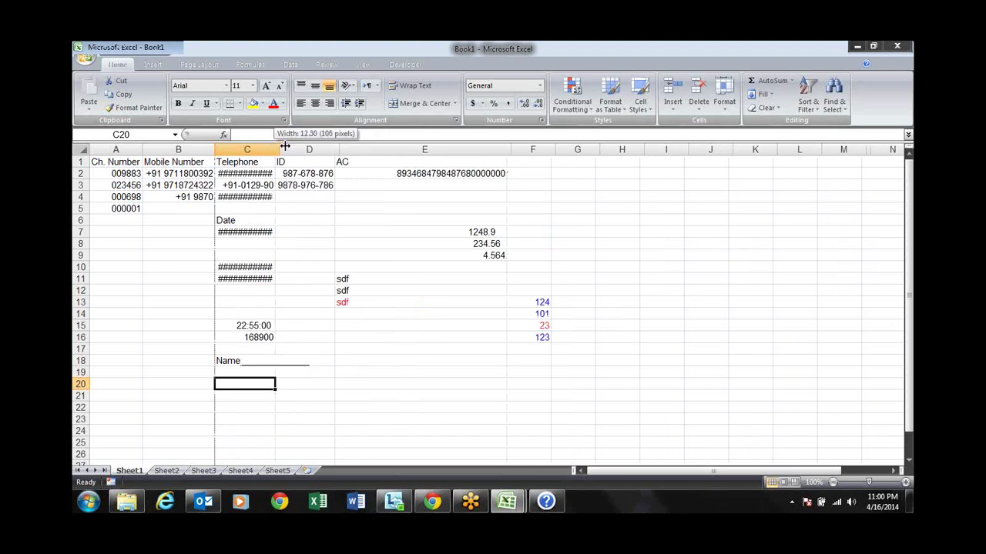
pyautogui.moveTo(275, 150)
pyautogui.mouseDown()
pyautogui.moveTo(304, 146)
pyautogui.moveTo(274, 146)
pyautogui.mouseUp()
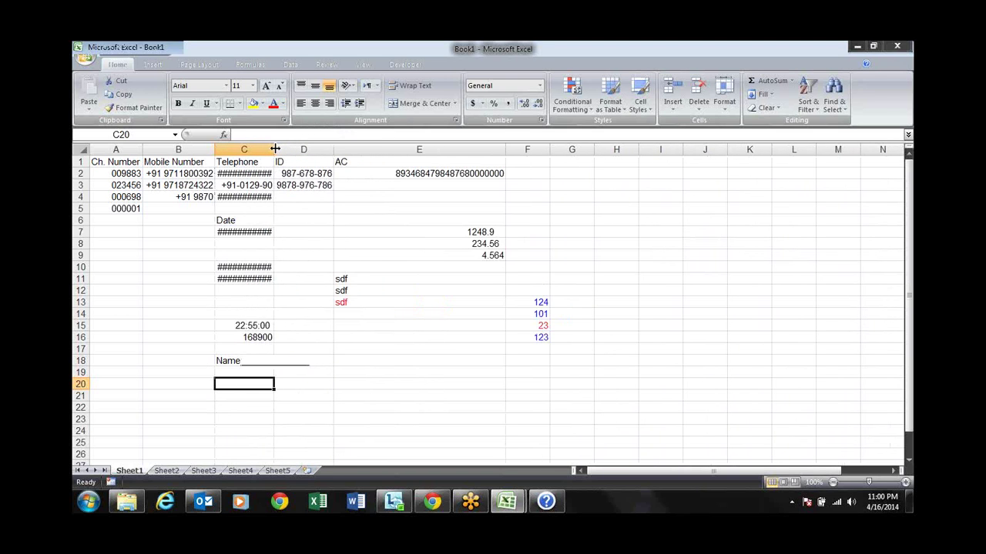
pyautogui.click(270, 359)
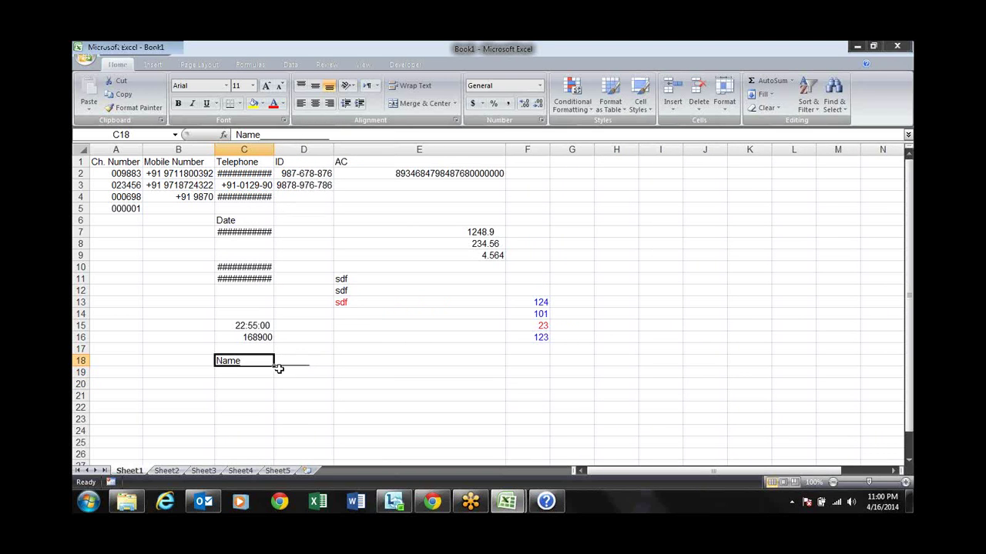
pyautogui.click(300, 372)
pyautogui.click(270, 383)
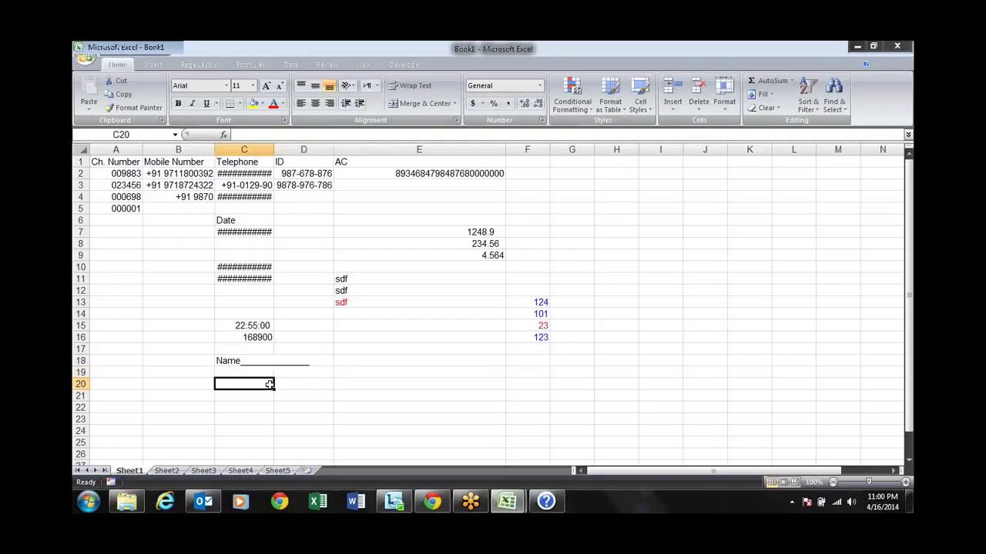
pyautogui.press('Up')
pyautogui.press('Up')
pyautogui.press('Down')
pyautogui.press('Down')
pyautogui.press('Down')
pyautogui.click(243, 367)
pyautogui.click(296, 367)
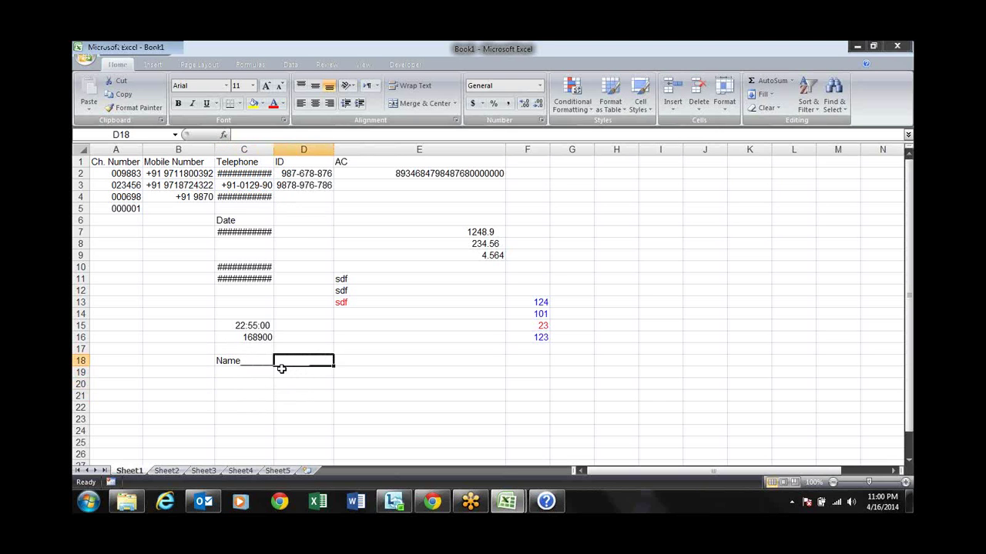
pyautogui.moveTo(272, 147); pyautogui.dragTo(318, 148)
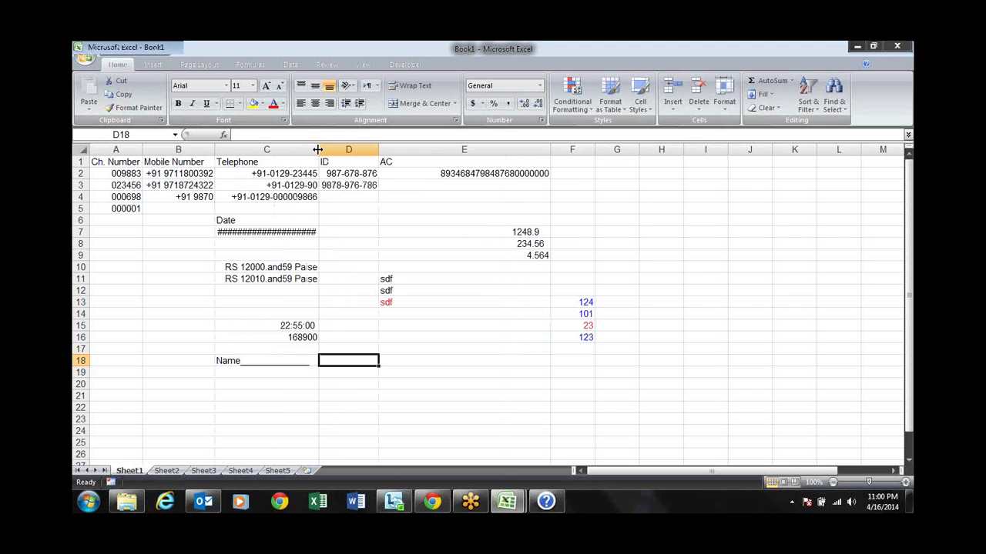
# Step: Remove the trailing underscores from the Name label in C18 and bring up Format Cells
pyautogui.click(289, 368)
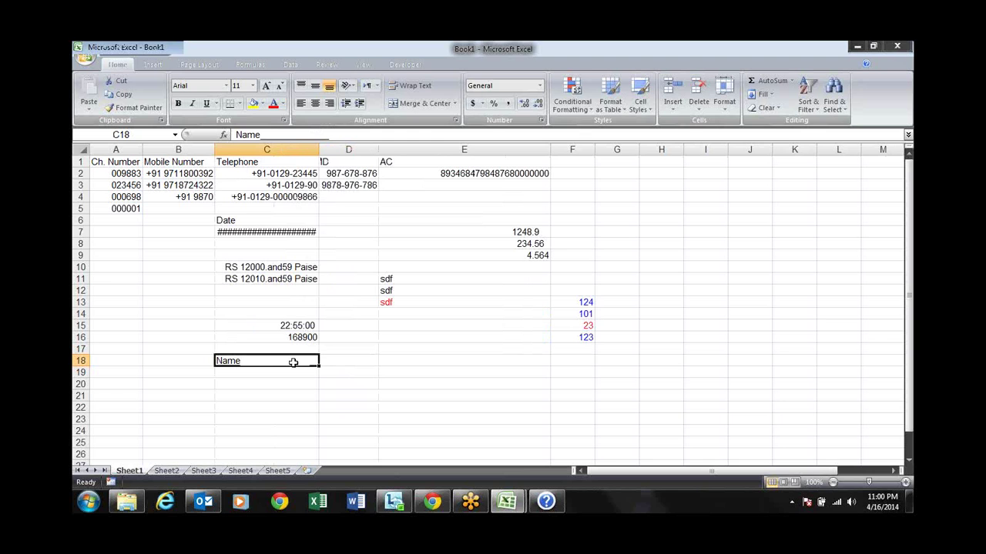
pyautogui.press('F2')
pyautogui.press('BackSpace')
pyautogui.press('BackSpace')
pyautogui.press('BackSpace')
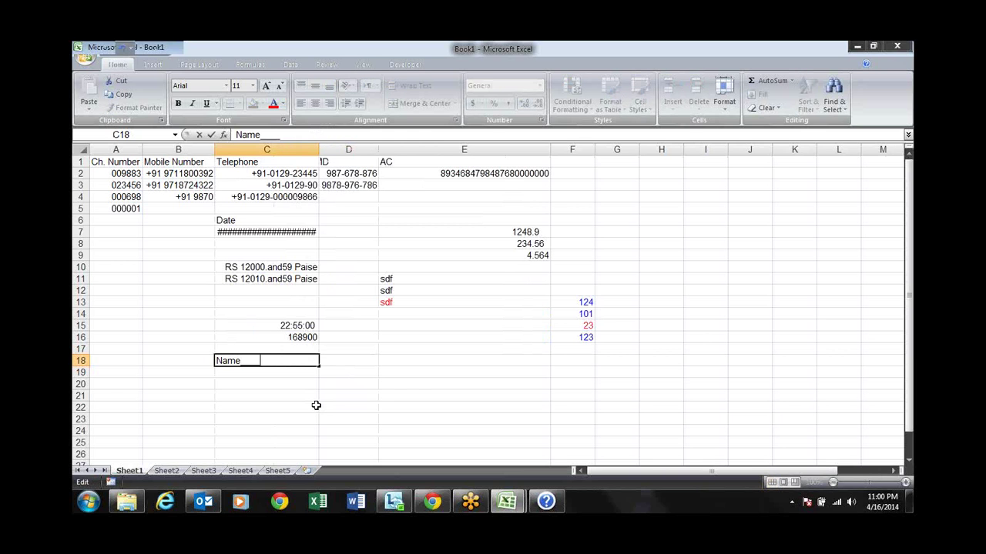
pyautogui.hotkey('ctrl', 'Return')
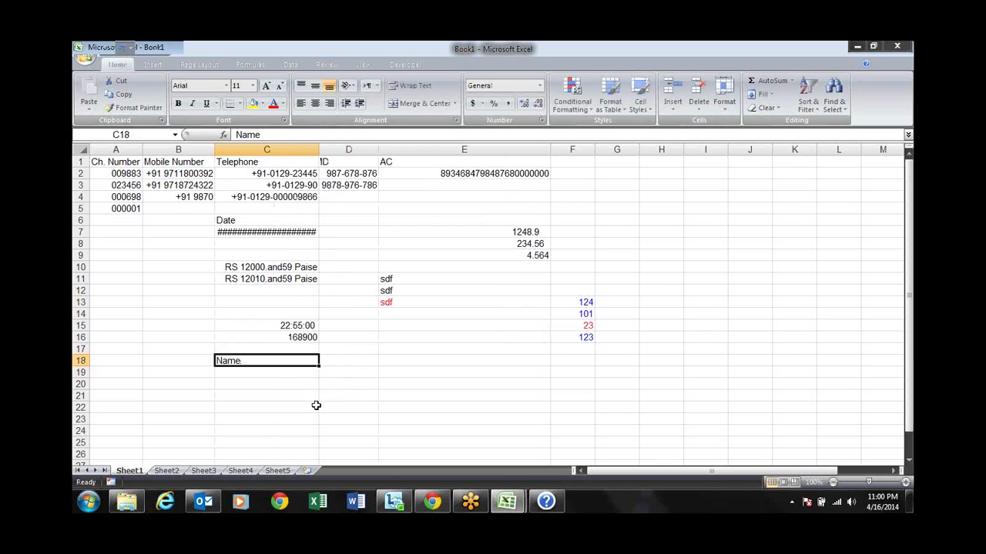
pyautogui.hotkey('ctrl', '1')
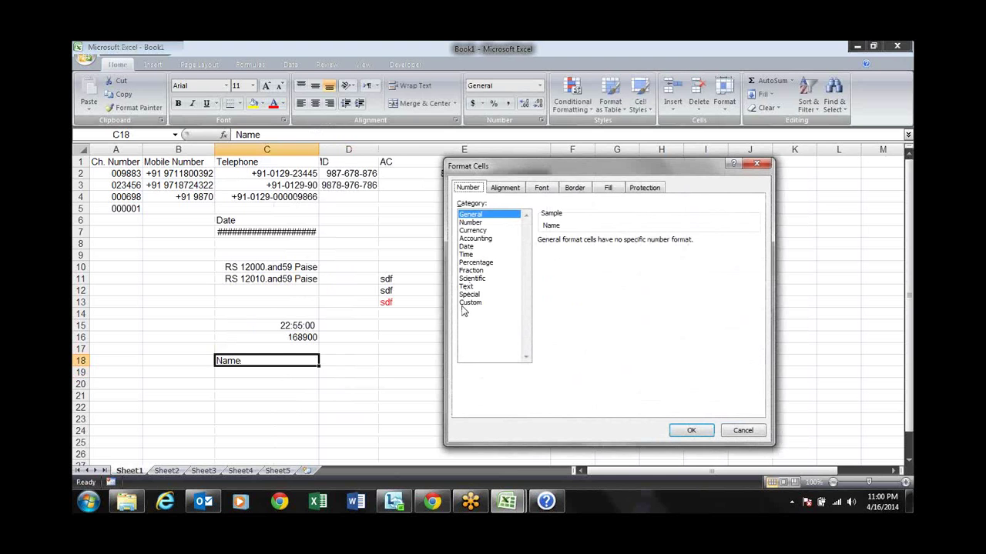
# Step: Give C18 the custom format @*_ so underscores fill the cell after Name, then narrow column C
pyautogui.click(467, 304)
pyautogui.doubleClick(574, 254)
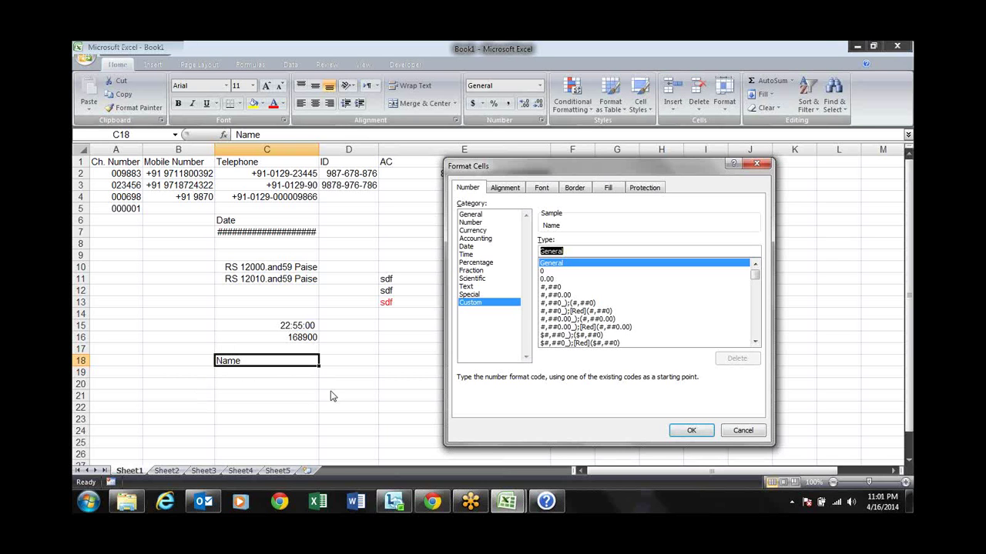
pyautogui.write('@')
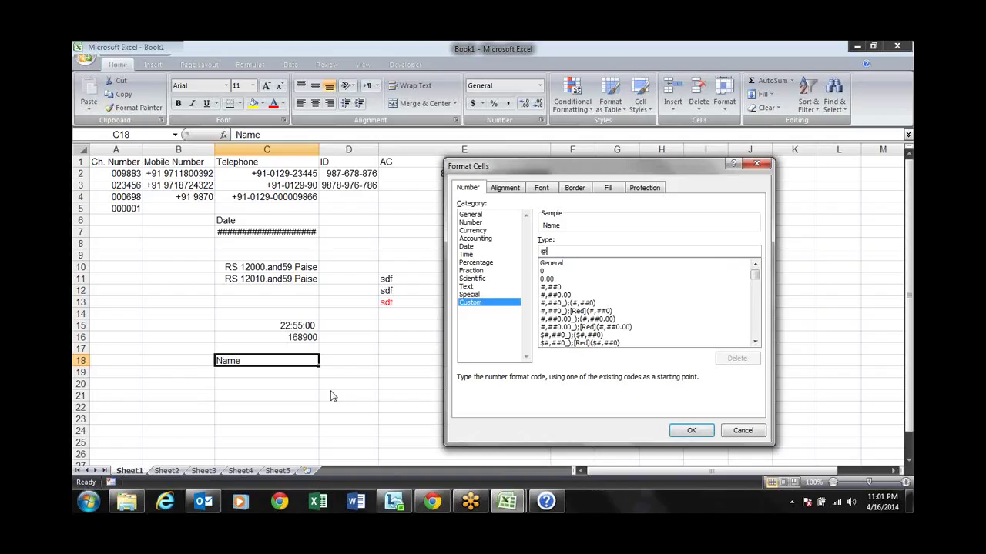
pyautogui.write('"')
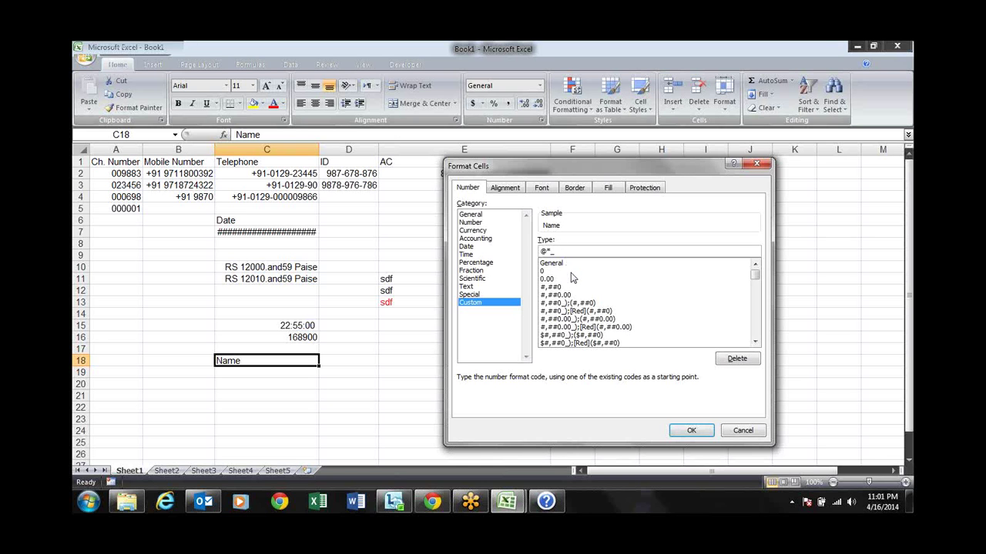
pyautogui.press('Return')
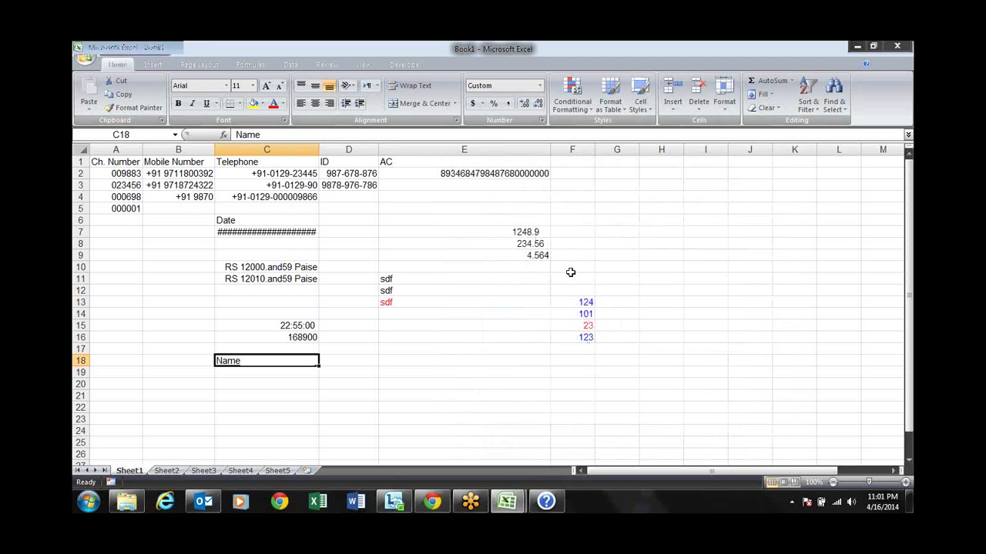
pyautogui.click(381, 420)
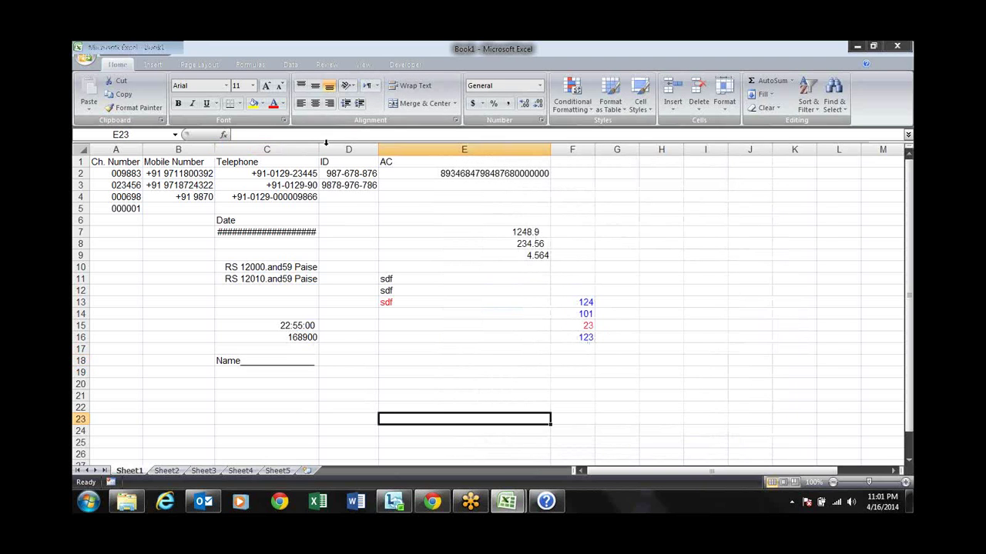
pyautogui.moveTo(319, 151)
pyautogui.mouseDown()
pyautogui.moveTo(521, 158)
pyautogui.moveTo(292, 155)
pyautogui.mouseUp()
pyautogui.click(281, 359)
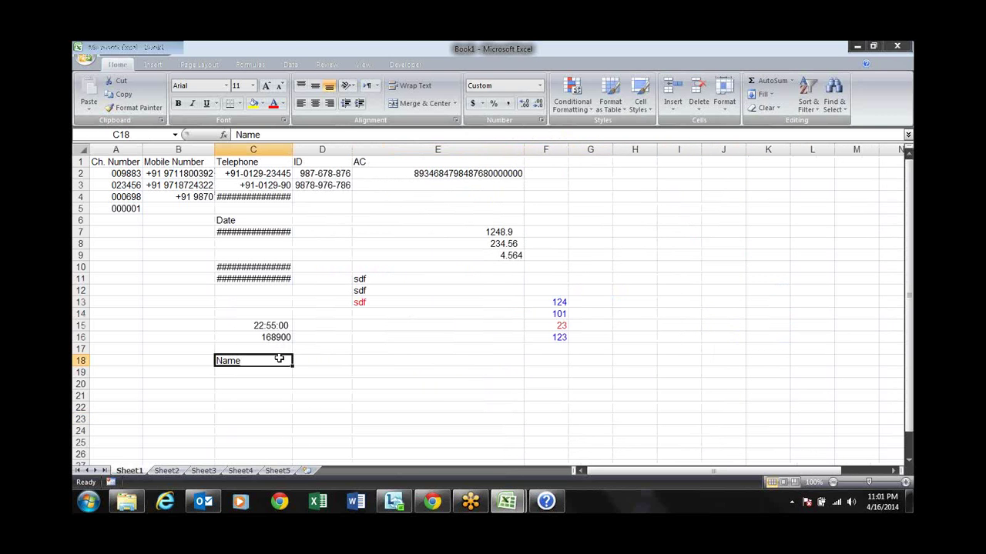
# Step: Change C18's format to the repeating s fill @*s and widen column C
pyautogui.hotkey('ctrl', '1')
pyautogui.click(568, 253)
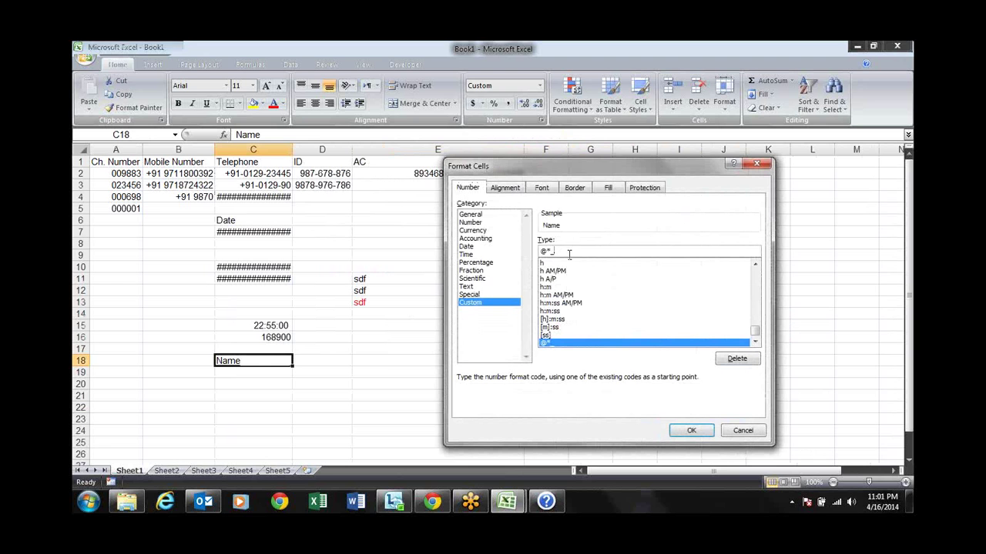
pyautogui.press('BackSpace')
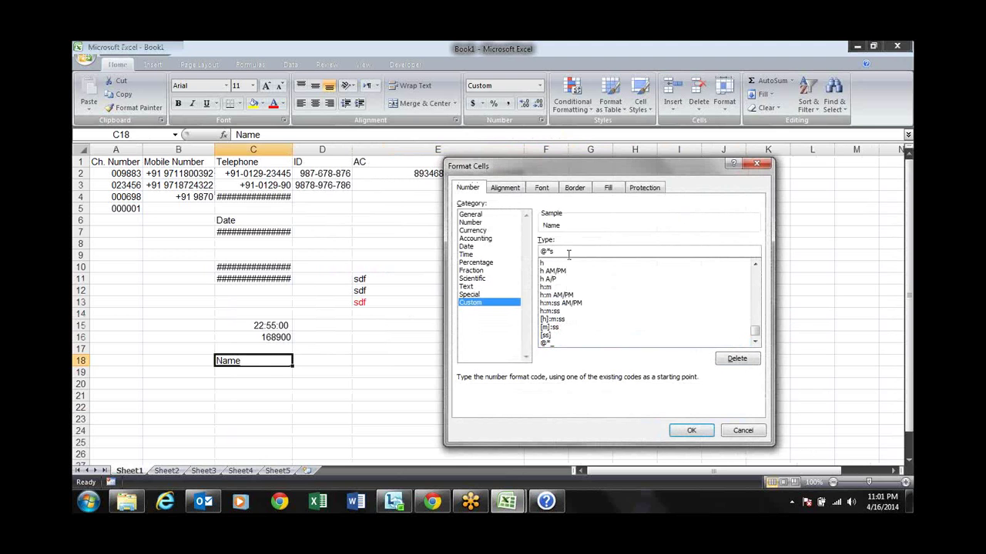
pyautogui.press('Return')
pyautogui.moveTo(293, 154)
pyautogui.mouseDown()
pyautogui.moveTo(468, 152)
pyautogui.moveTo(283, 154)
pyautogui.moveTo(345, 153)
pyautogui.mouseUp()
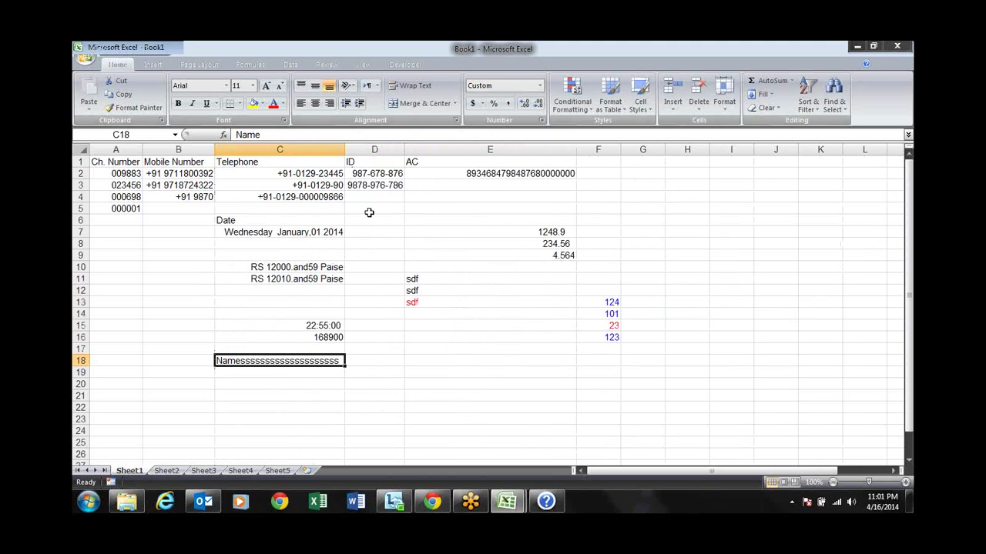
# Step: Try the repeating @ fill @*@ on C18, then undo back to the s fill
pyautogui.hotkey('ctrl', '1')
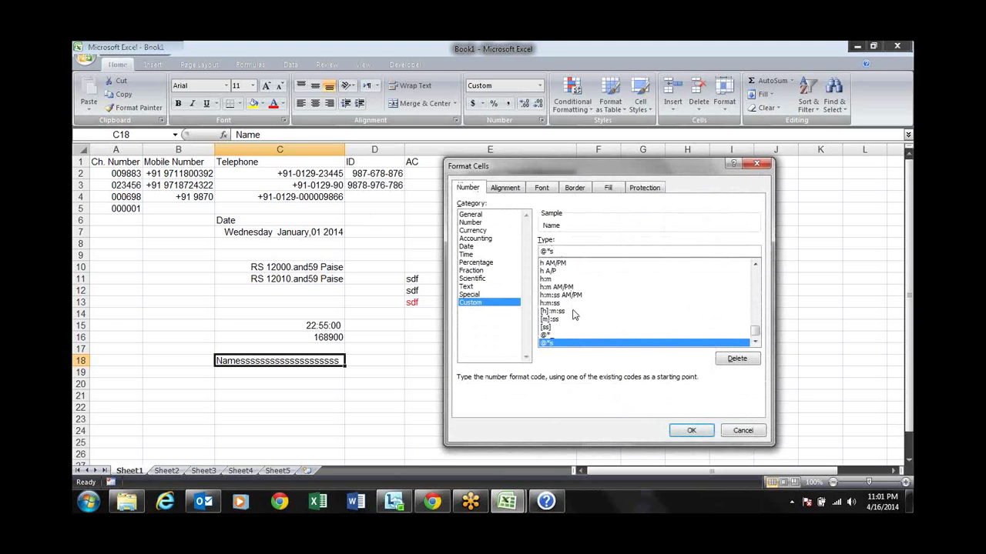
pyautogui.press('BackSpace')
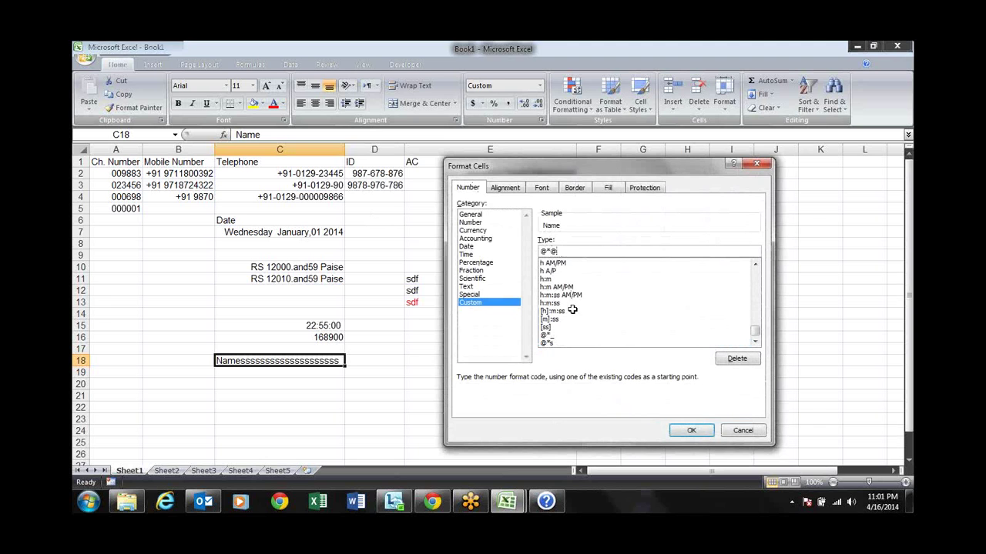
pyautogui.press('Return')
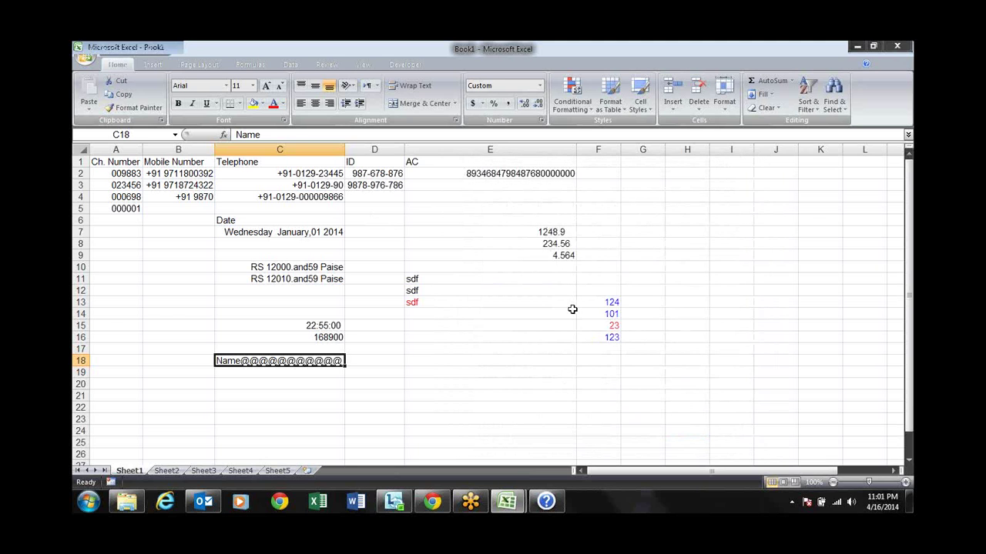
pyautogui.hotkey('ctrl', 'z')
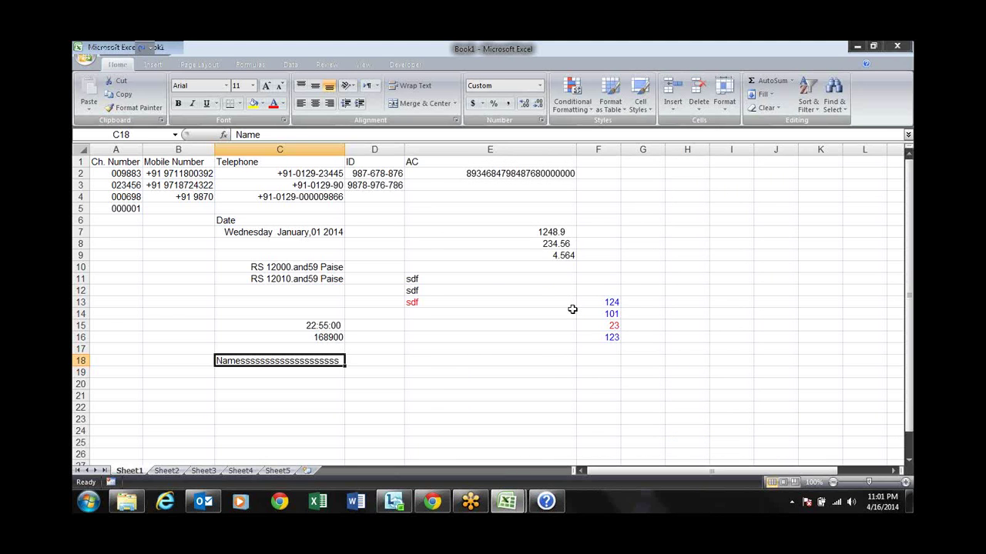
# Step: Clear C18's custom format code entirely
pyautogui.hotkey('ctrl', '1')
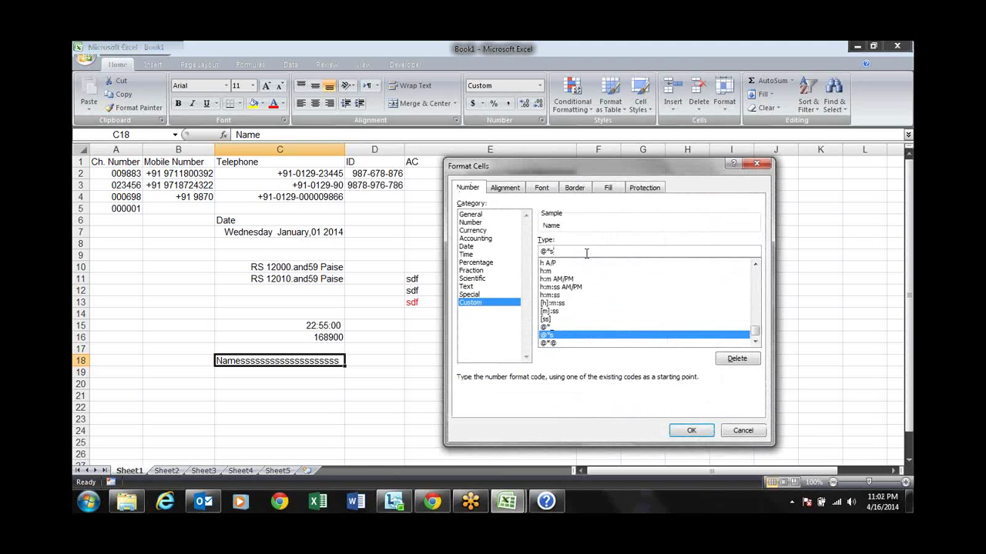
pyautogui.press('BackSpace')
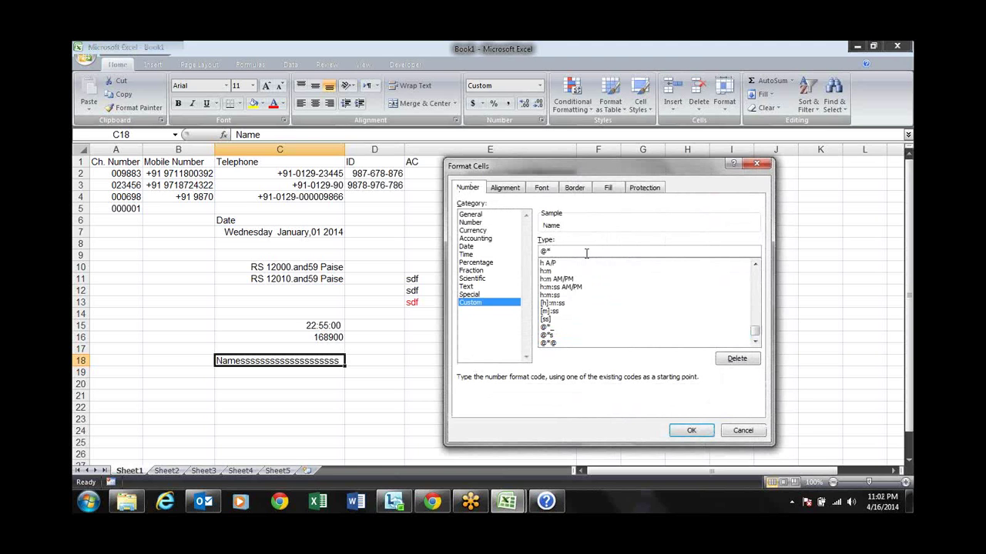
pyautogui.press('BackSpace')
pyautogui.press('BackSpace')
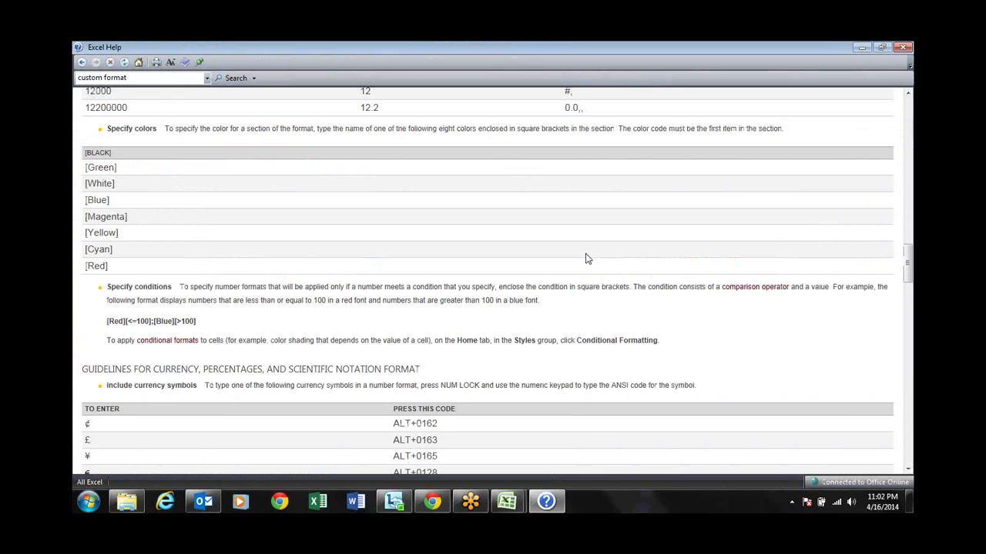
pyautogui.scroll(-1, 585, 259)
# Step: Scroll to the top of the 'Create or delete a custom number format' Help article, then return to Excel
pyautogui.scroll(-4, 585, 258)
pyautogui.scroll(-6, 585, 259)
pyautogui.scroll(1, 585, 258)
pyautogui.scroll(4, 585, 259)
pyautogui.scroll(2, 585, 258)
pyautogui.scroll(5, 585, 258)
pyautogui.scroll(6, 585, 259)
pyautogui.scroll(5, 585, 258)
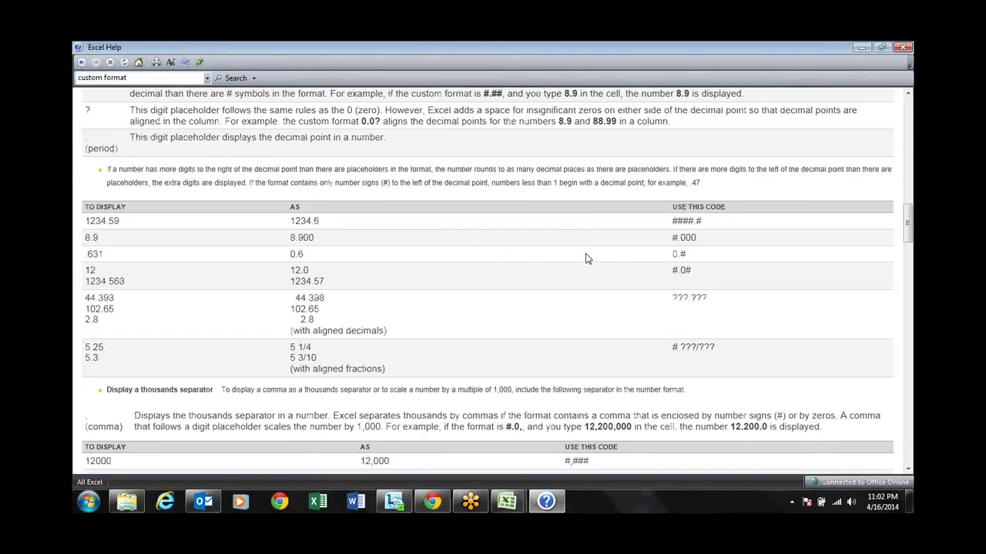
pyautogui.scroll(1, 585, 258)
pyautogui.scroll(4, 585, 258)
pyautogui.scroll(3, 585, 254)
pyautogui.scroll(1, 586, 254)
pyautogui.scroll(3, 585, 258)
pyautogui.scroll(2, 585, 259)
pyautogui.scroll(4, 585, 259)
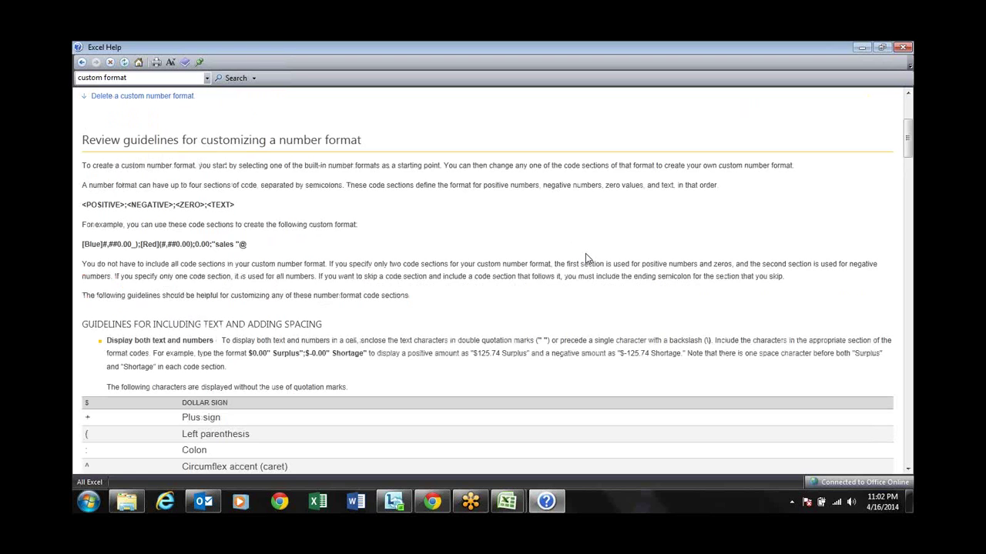
pyautogui.scroll(1, 585, 257)
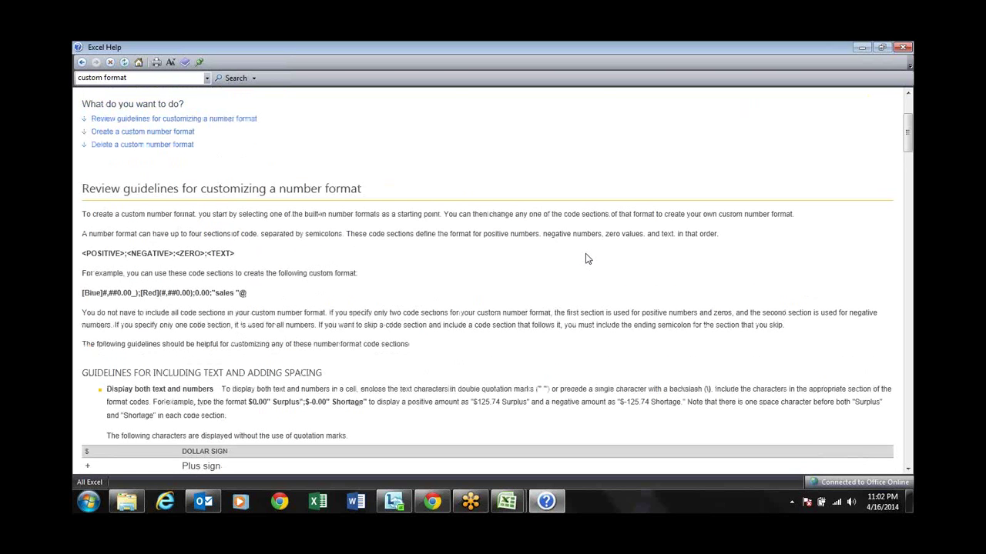
pyautogui.scroll(1, 585, 258)
pyautogui.scroll(1, 586, 259)
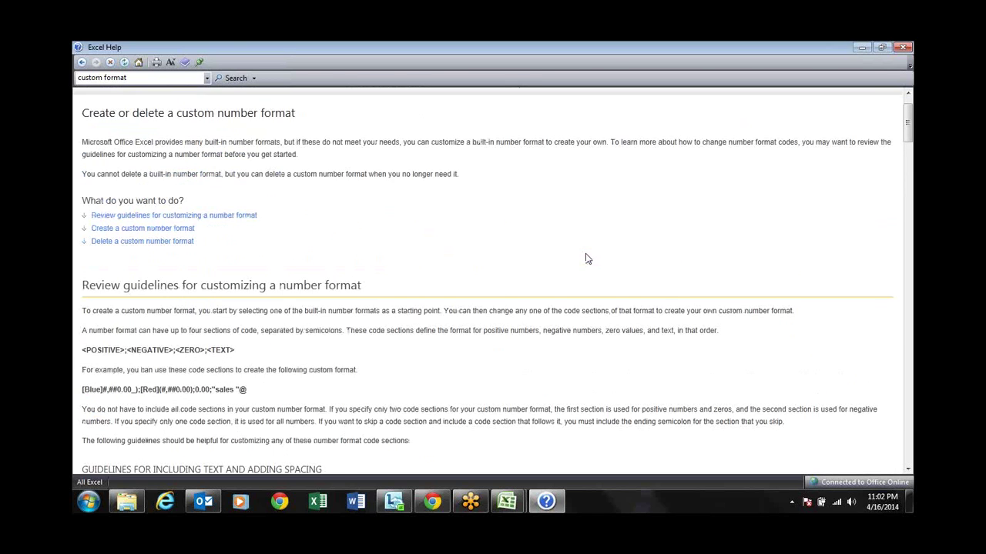
pyautogui.hotkey('alt', 'Tab')
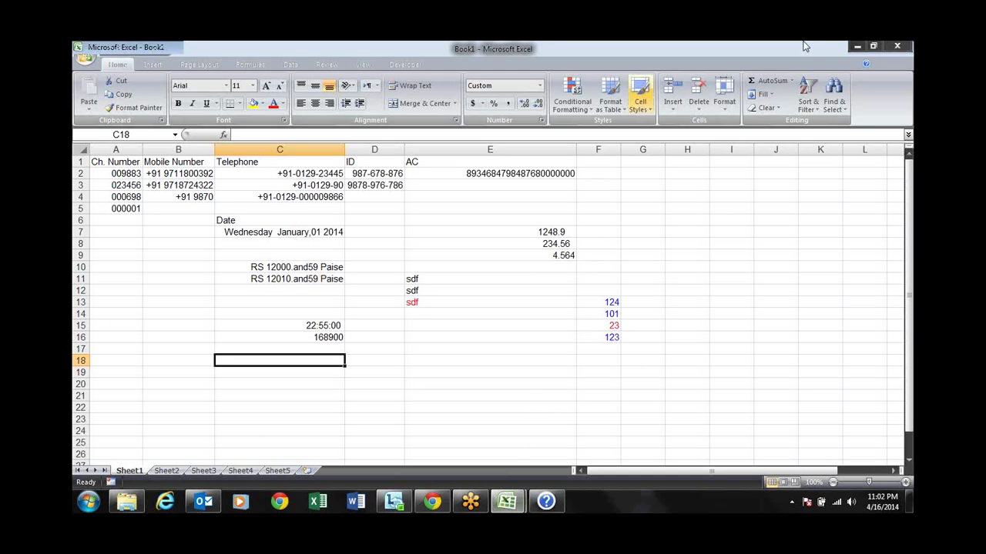
# Step: Browse from Downloads up to Local Disk (D:) and open the Showcase folder
pyautogui.click(127, 502)
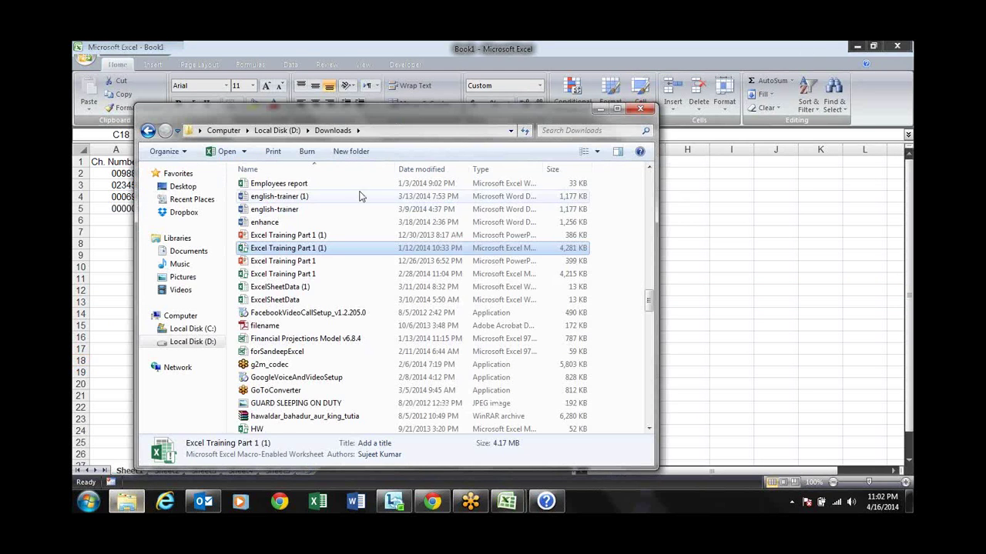
pyautogui.click(270, 263)
pyautogui.press('s')
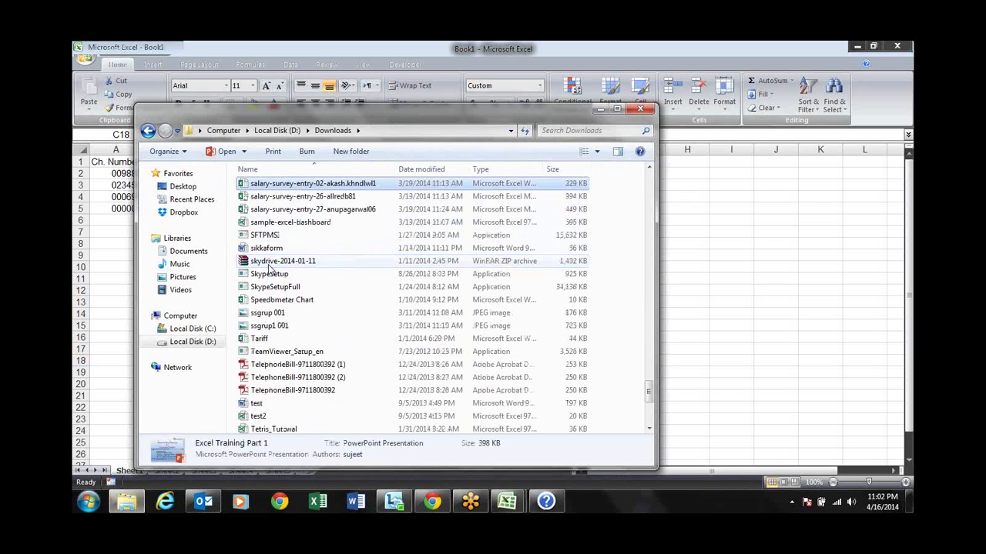
pyautogui.click(192, 341)
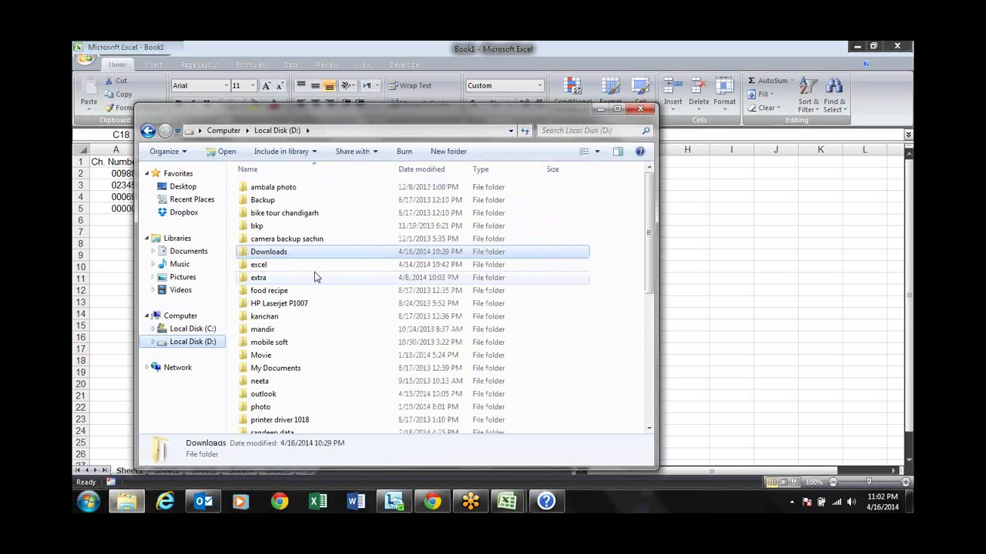
pyautogui.click(314, 277)
pyautogui.write('sh')
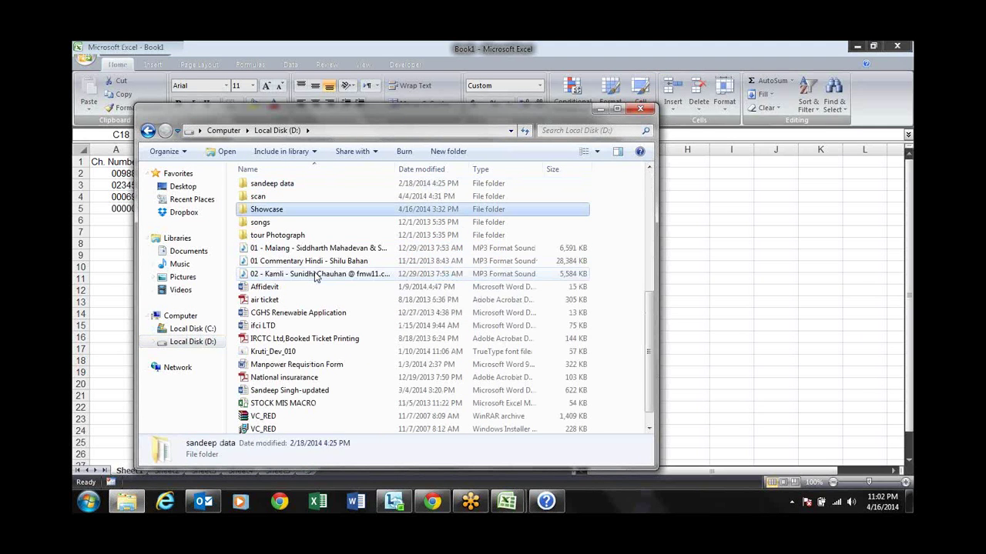
pyautogui.press('Return')
pyautogui.write('a')
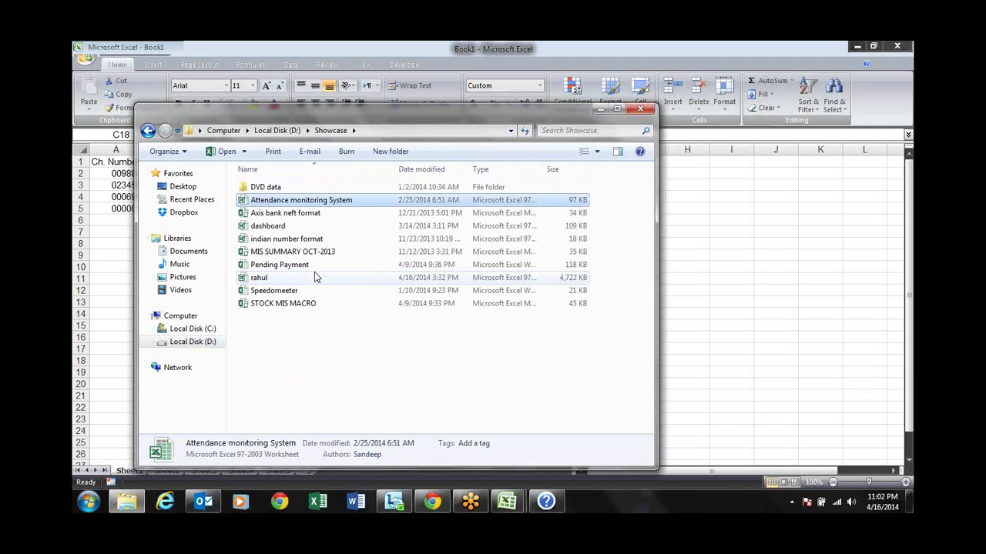
pyautogui.write('i')
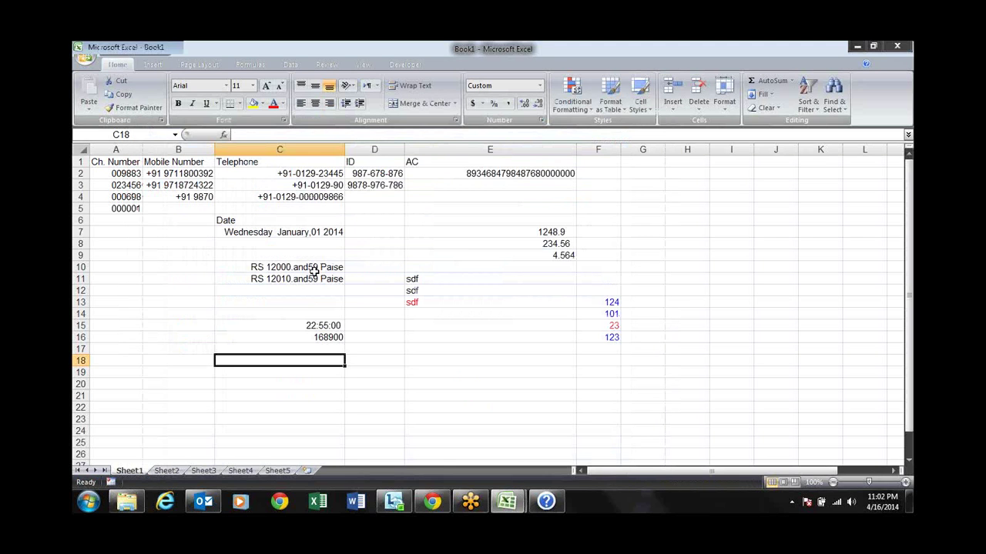
# Step: Close Book1 and Excel Training Part 1 (1).xlsm without saving, then open the indian number format workbook
pyautogui.click(432, 314)
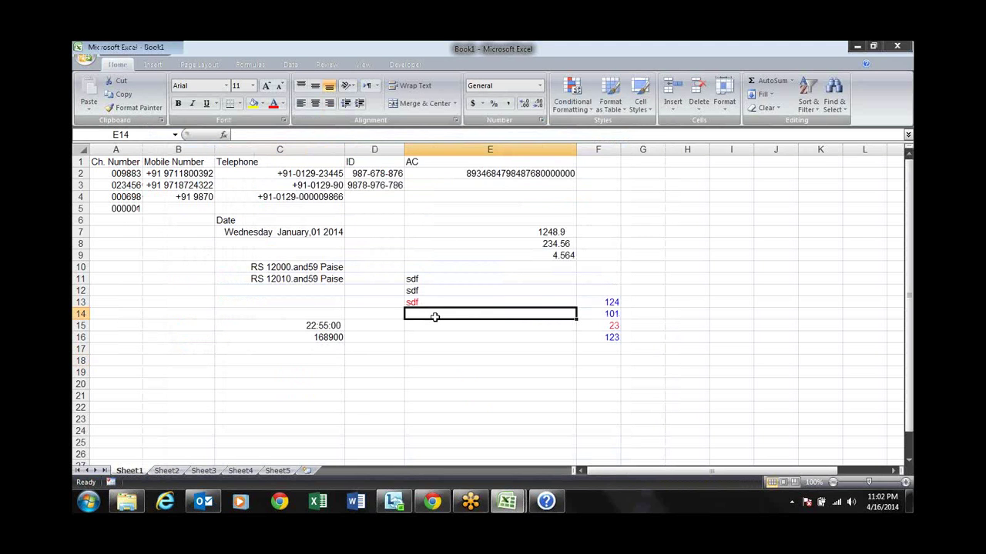
pyautogui.click(897, 47)
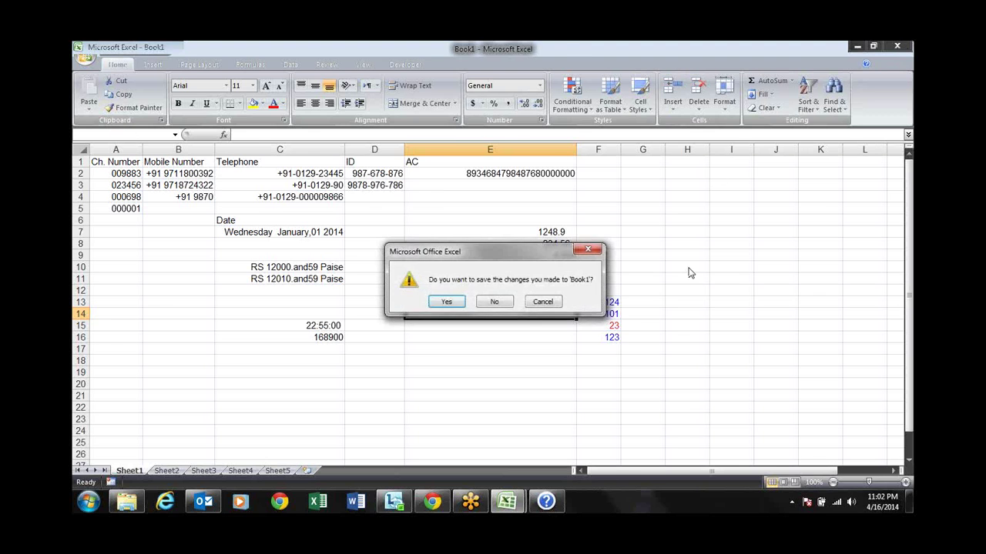
pyautogui.click(496, 301)
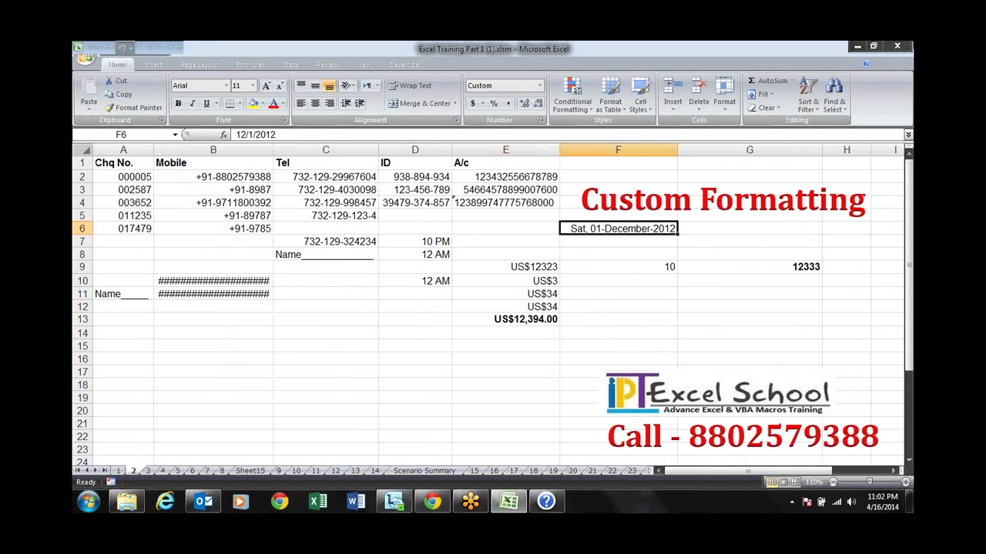
pyautogui.click(899, 47)
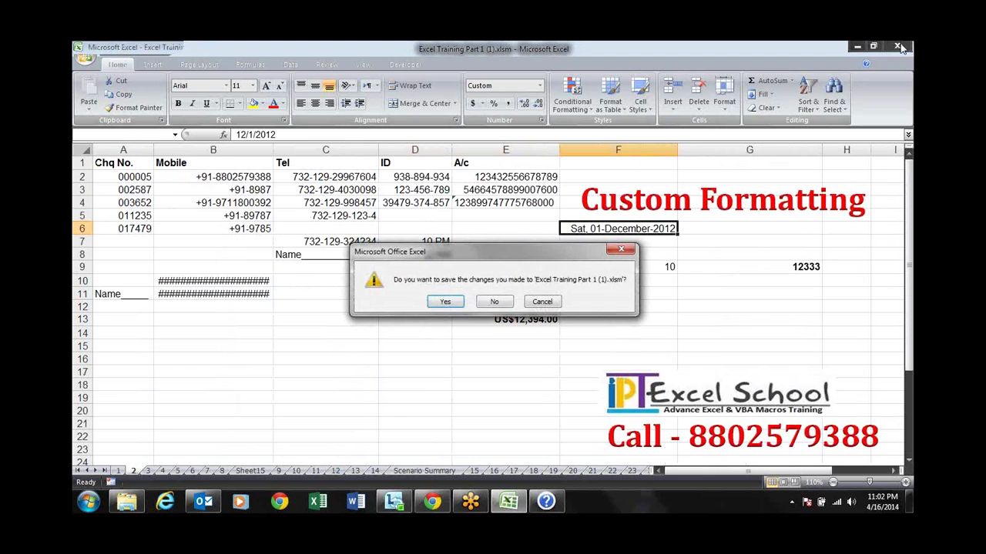
pyautogui.press('Return')
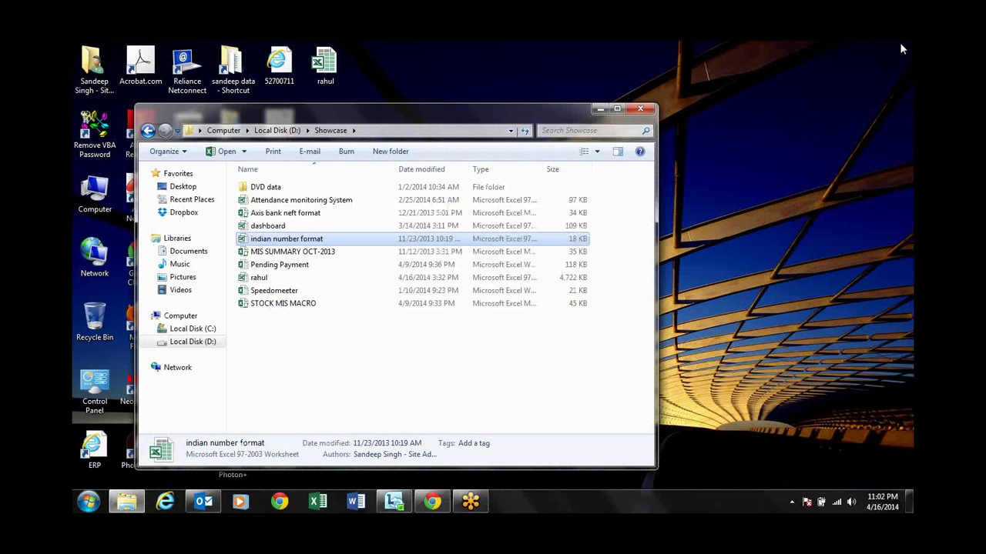
pyautogui.press('Return')
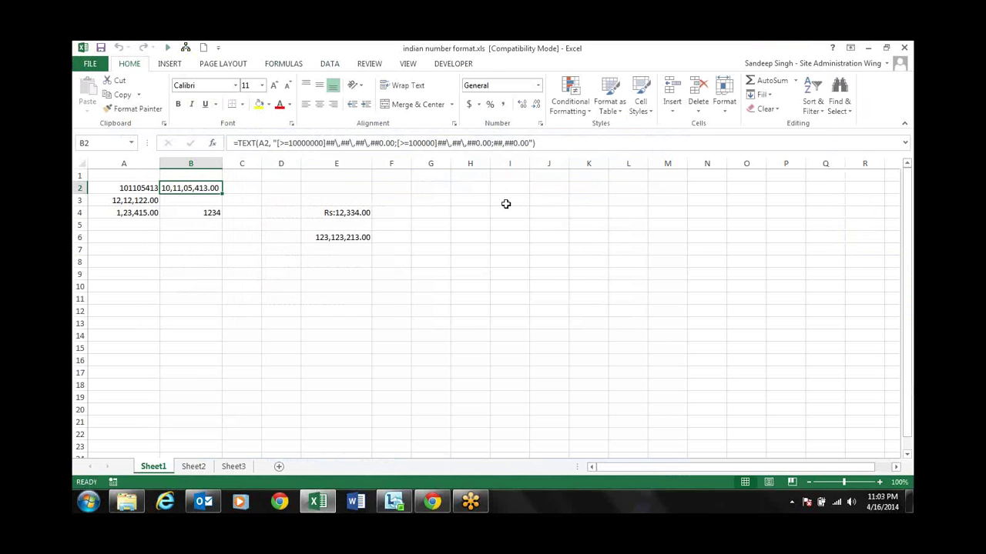
pyautogui.click(368, 239)
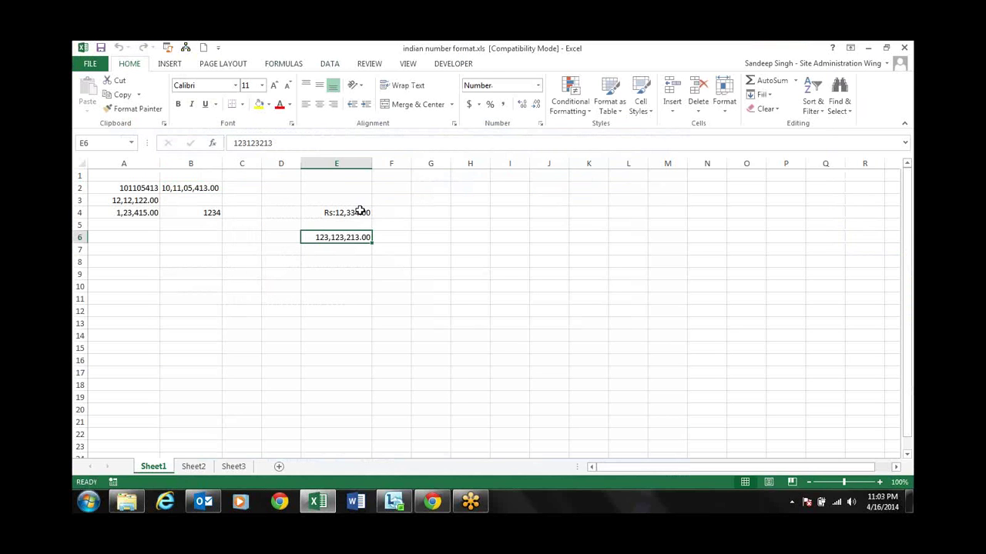
pyautogui.click(359, 212)
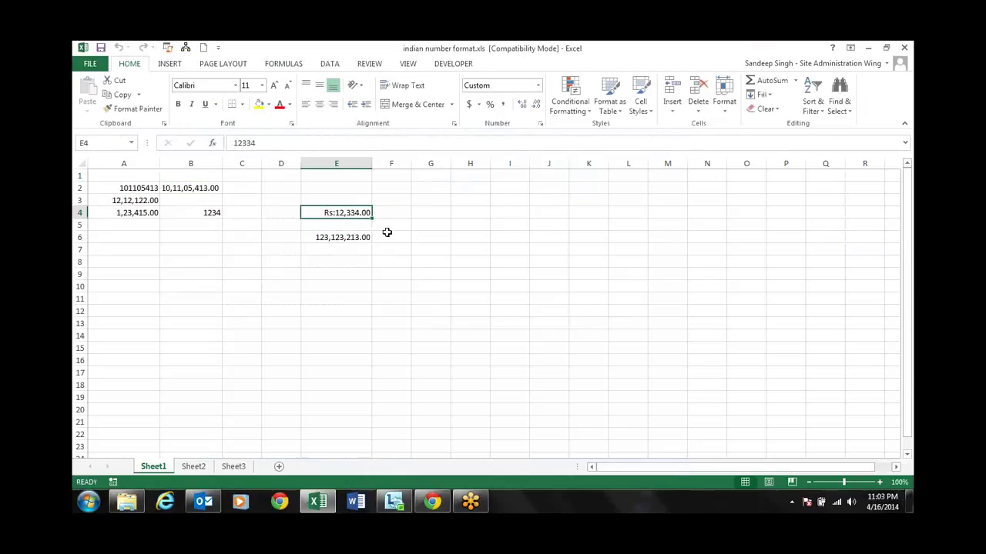
pyautogui.press('Down')
pyautogui.press('Down')
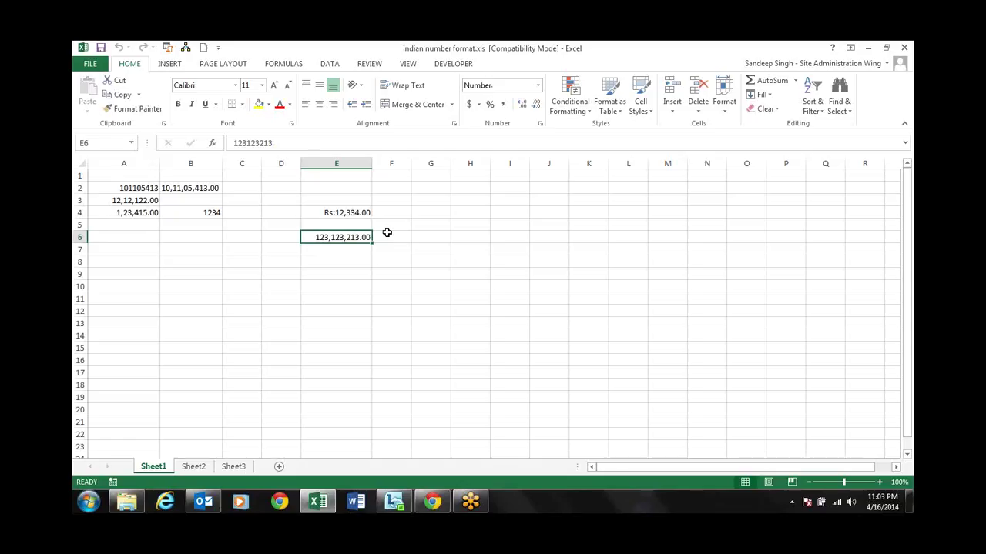
pyautogui.press('Left')
pyautogui.press('Left')
pyautogui.press('Left')
pyautogui.press('Left')
pyautogui.press('Up')
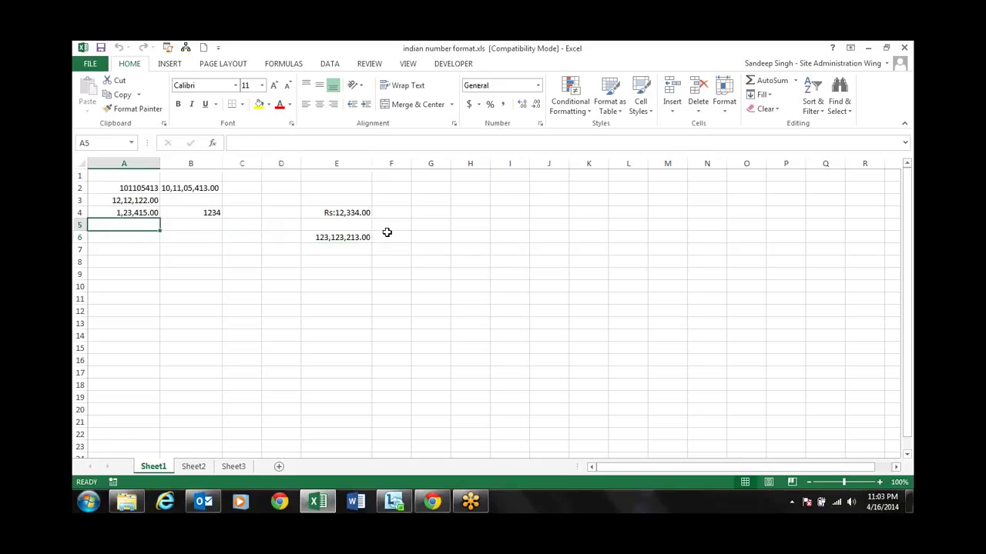
pyautogui.press('Up')
pyautogui.click(114, 212)
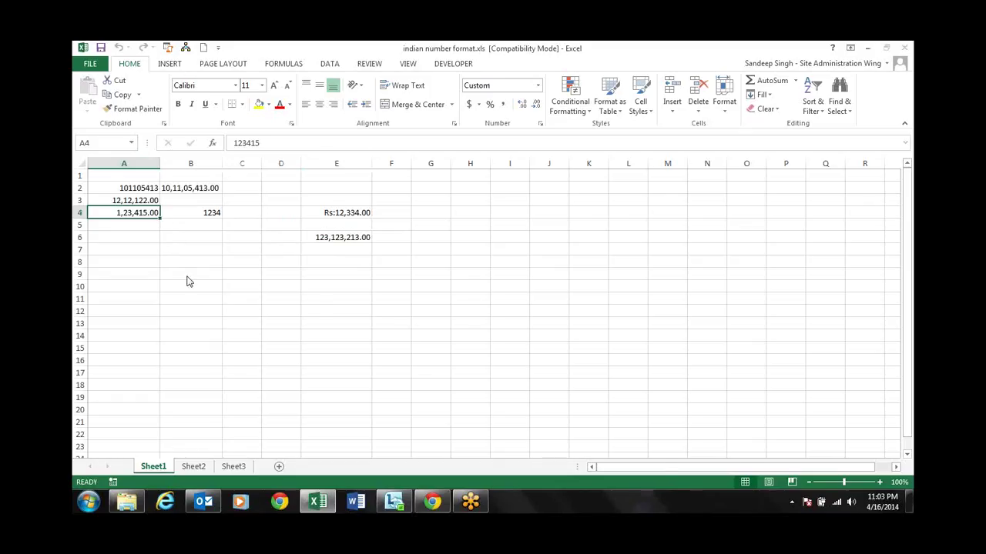
pyautogui.hotkey('ctrl', '1')
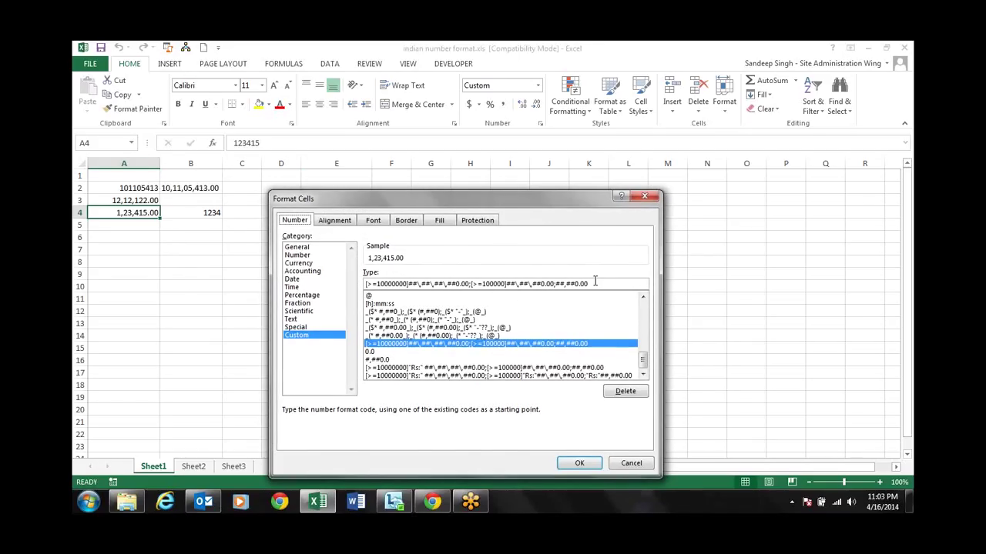
# Step: Highlight the [>=10000000], [>=100000] and ##,##0.00 sections of A4's custom format code to explain them
pyautogui.moveTo(595, 284); pyautogui.dragTo(336, 283)
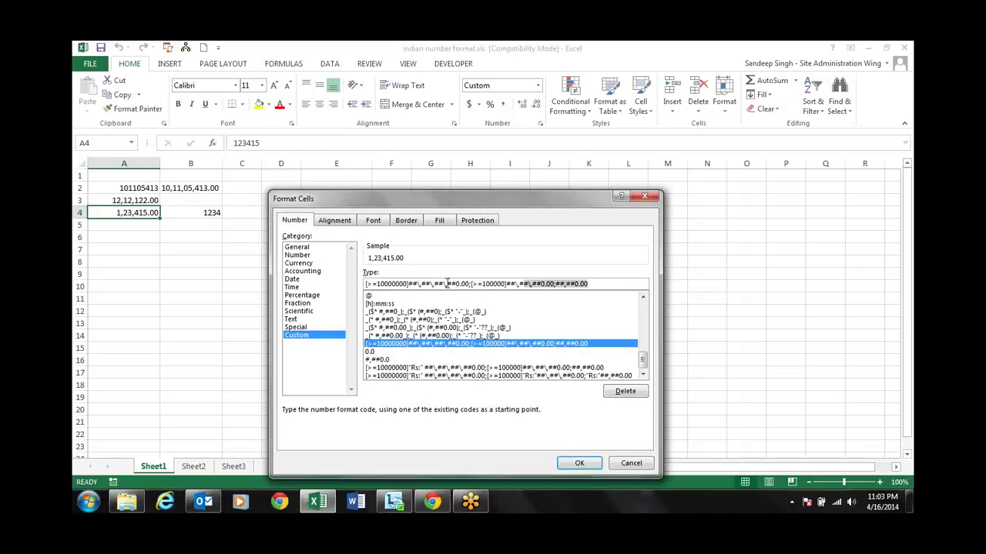
pyautogui.click(614, 282)
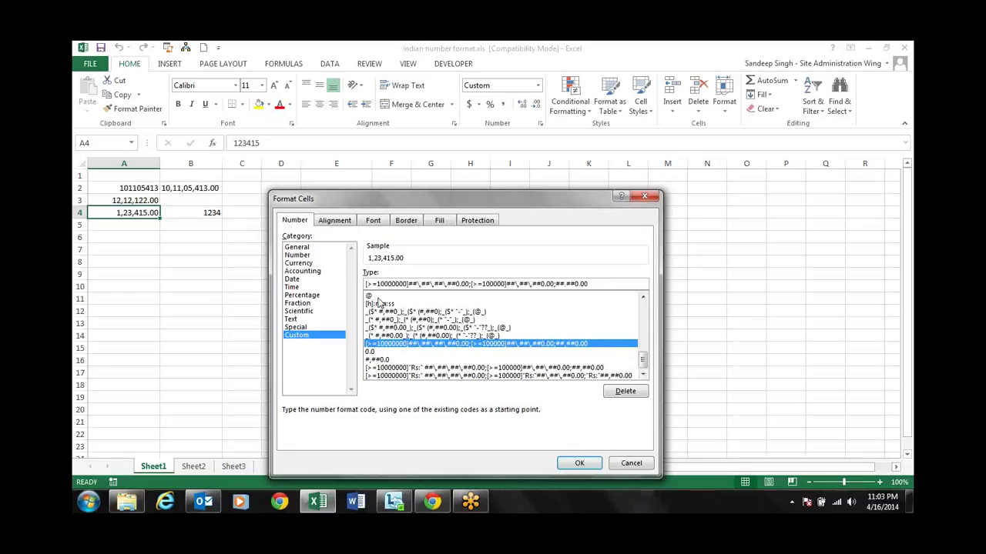
pyautogui.moveTo(367, 284); pyautogui.dragTo(466, 284)
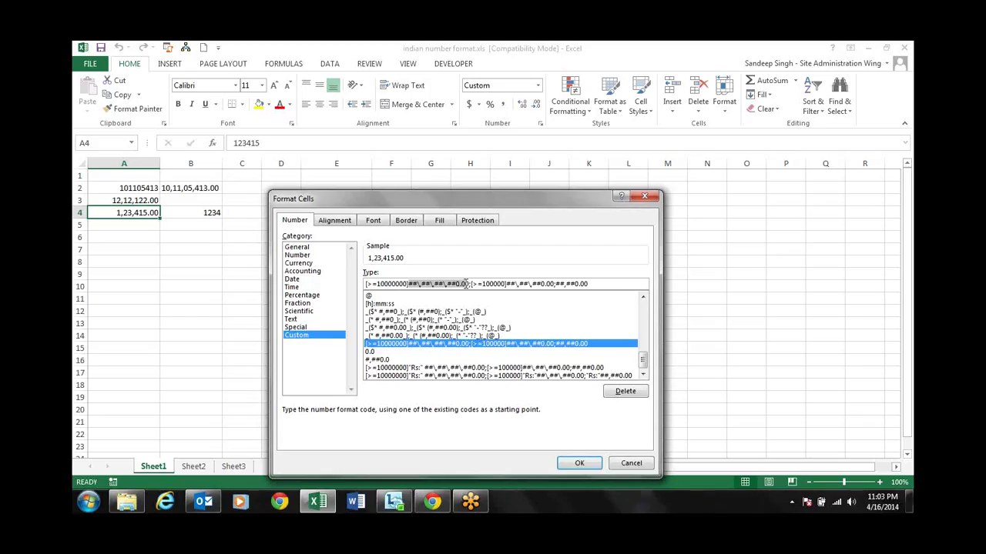
pyautogui.click(471, 285)
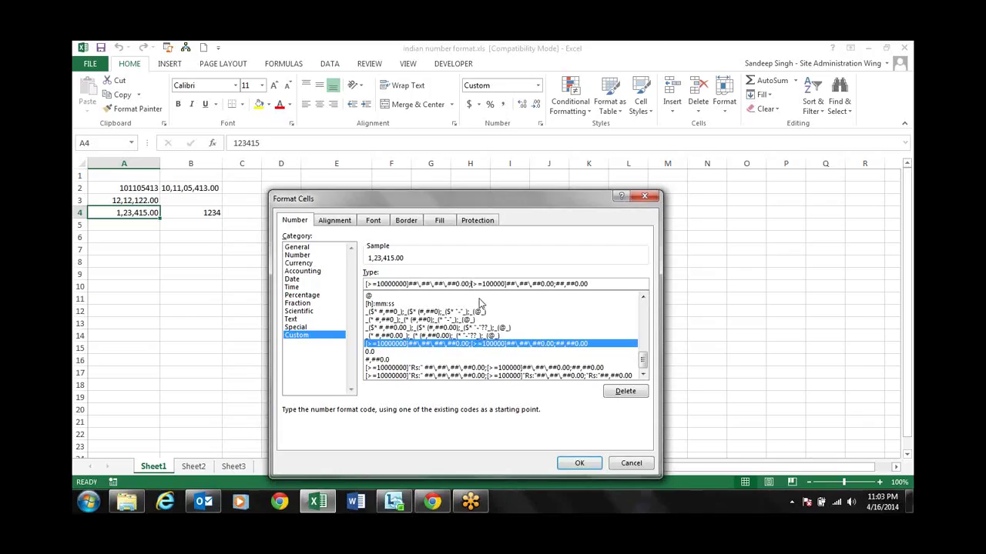
pyautogui.moveTo(472, 284); pyautogui.dragTo(542, 284)
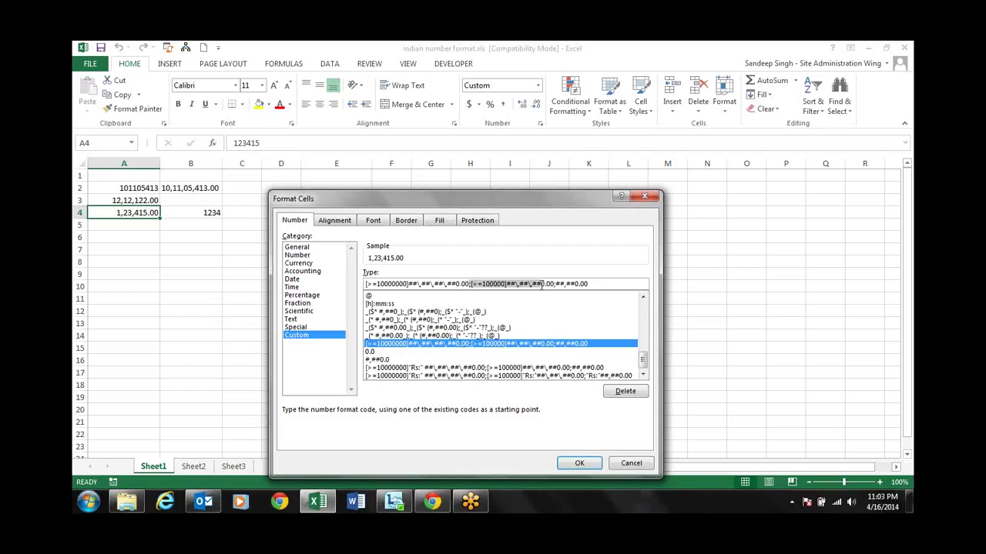
pyautogui.click(382, 284)
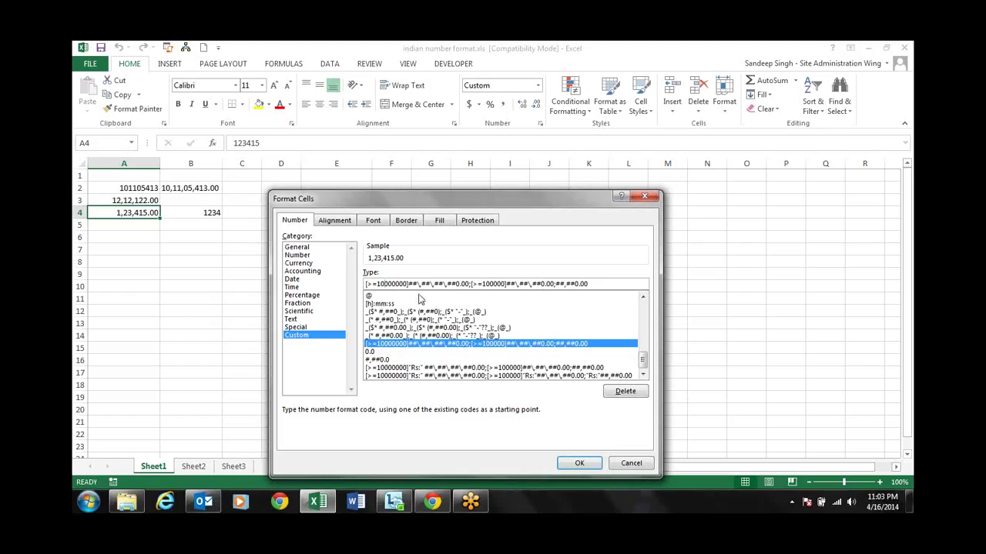
pyautogui.moveTo(407, 284)
pyautogui.mouseDown()
pyautogui.moveTo(377, 285)
pyautogui.moveTo(457, 285)
pyautogui.mouseUp()
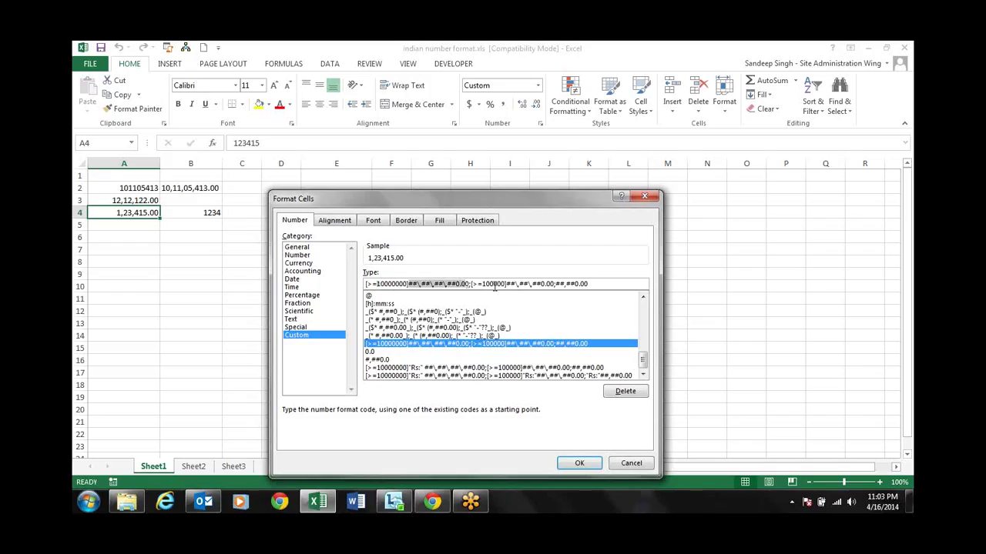
pyautogui.click(482, 284)
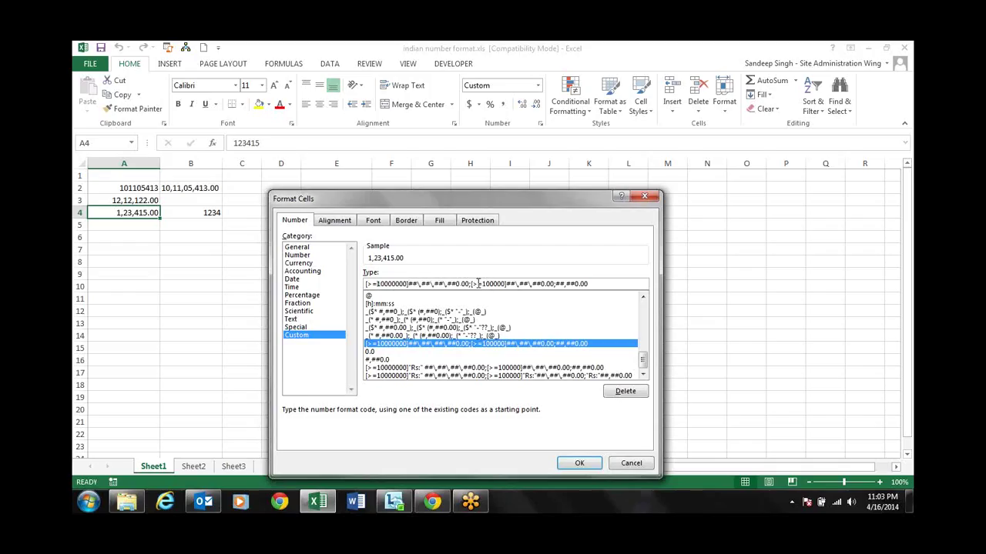
pyautogui.moveTo(477, 284); pyautogui.dragTo(565, 284)
pyautogui.moveTo(555, 284); pyautogui.dragTo(590, 285)
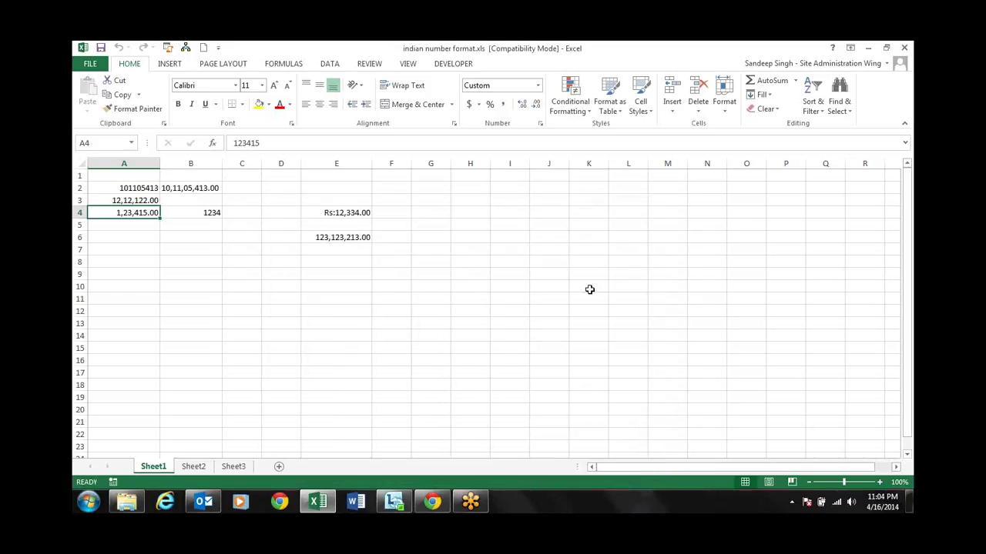
# Step: Close the folder window, return to the worksheet and move to cell G4
pyautogui.press('Up')
pyautogui.press('Up')
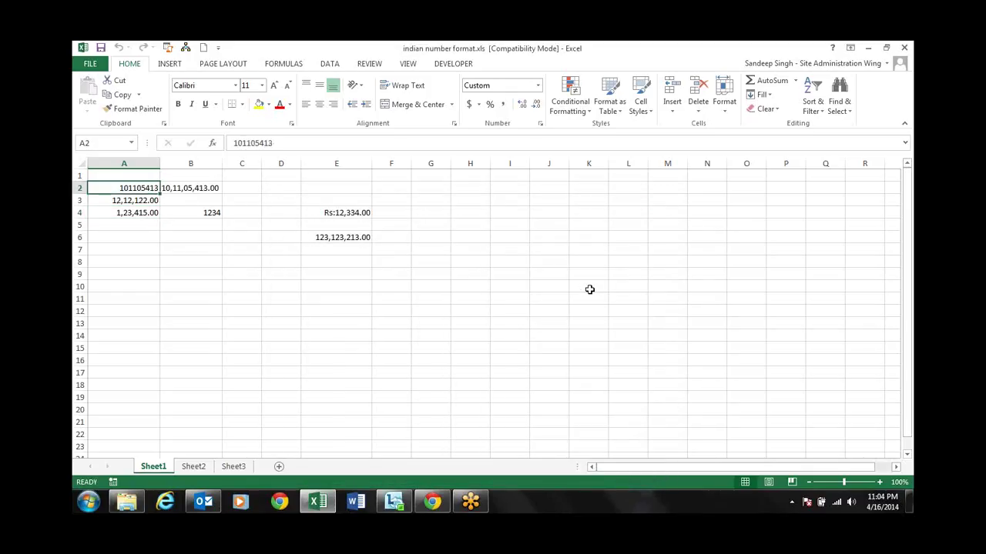
pyautogui.press('Right')
pyautogui.hotkey('alt', 'Tab')
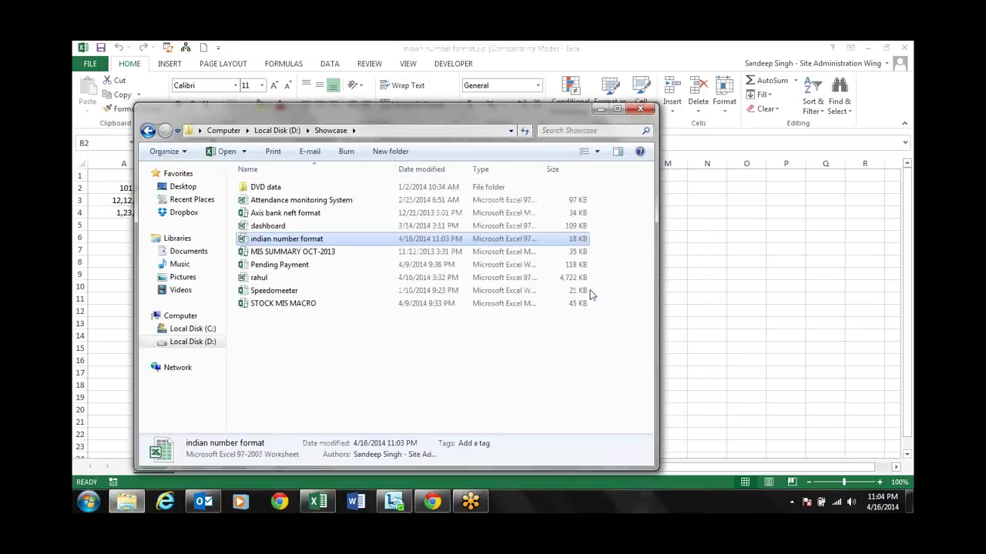
pyautogui.click(640, 109)
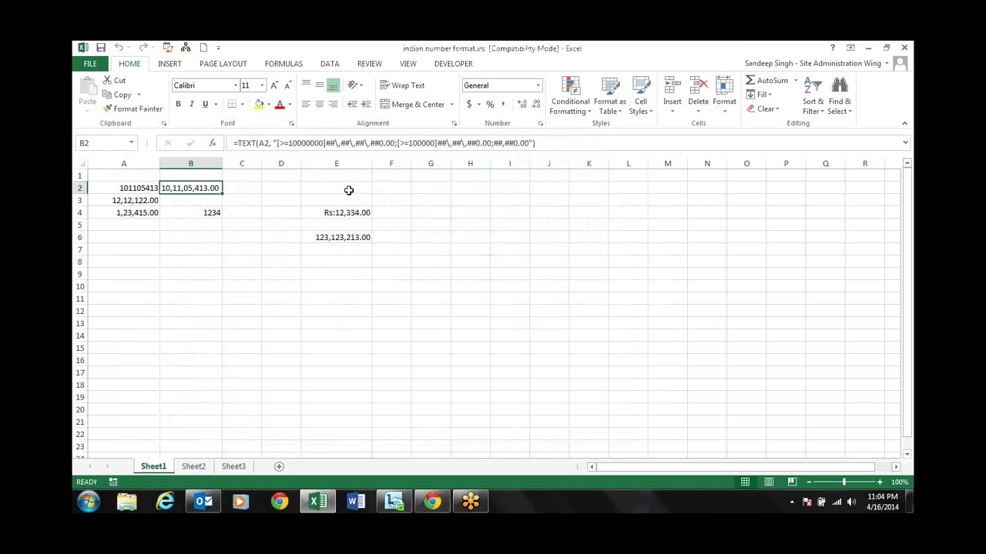
pyautogui.press('Up')
pyautogui.press('Down')
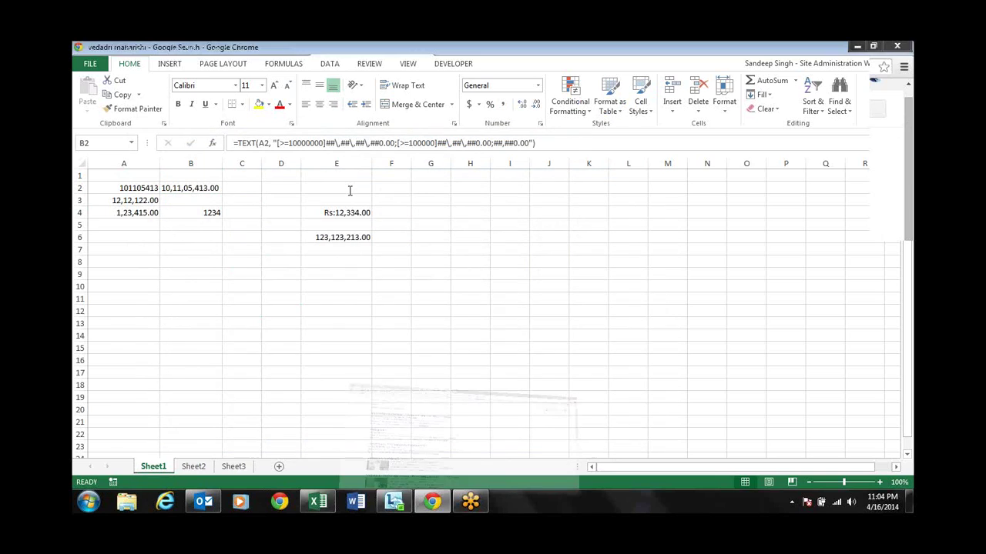
pyautogui.press('Right')
pyautogui.press('Right')
pyautogui.press('Right')
pyautogui.press('Down')
pyautogui.press('Down')
pyautogui.press('Down')
pyautogui.press('Down')
pyautogui.press('Down')
pyautogui.press('Down')
pyautogui.press('Right')
pyautogui.press('Up')
pyautogui.press('Up')
pyautogui.press('Up')
pyautogui.press('Up')
pyautogui.press('Up')
# Step: Enter 3434, 345, 3455 and 345 into G4:G7 and start a TEXT formula in H4
pyautogui.press('F2')
pyautogui.write('3434')
pyautogui.press('Return')
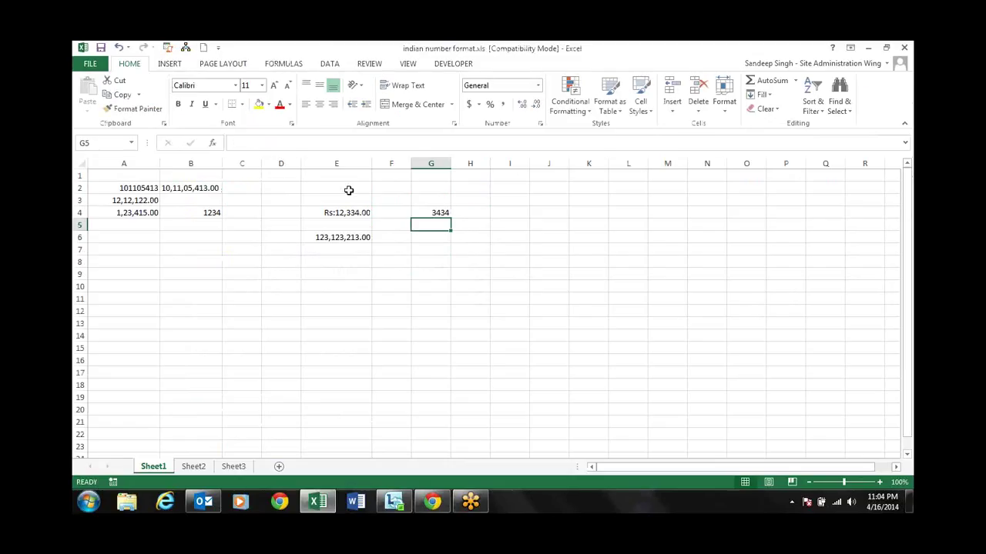
pyautogui.write('345')
pyautogui.press('Return')
pyautogui.write('3')
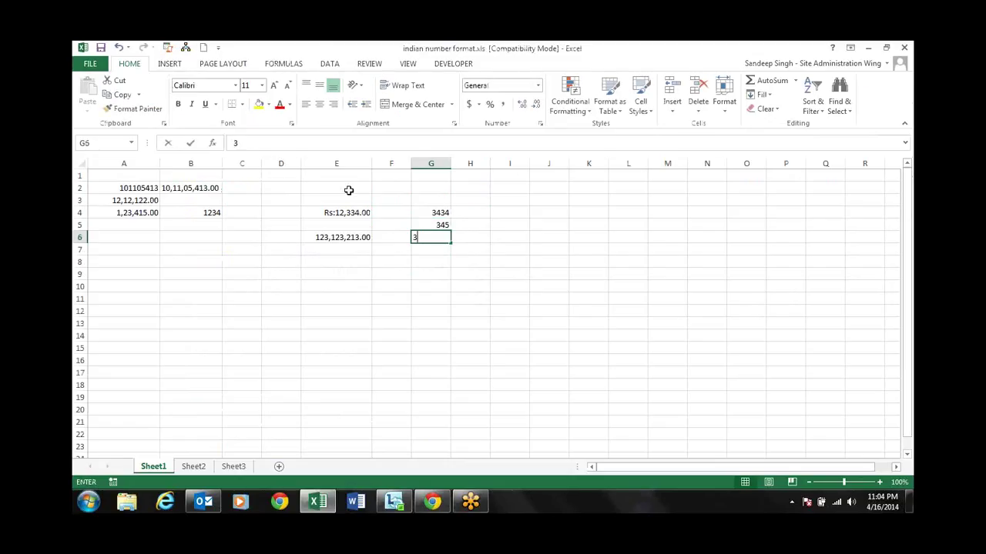
pyautogui.write('455')
pyautogui.press('Return')
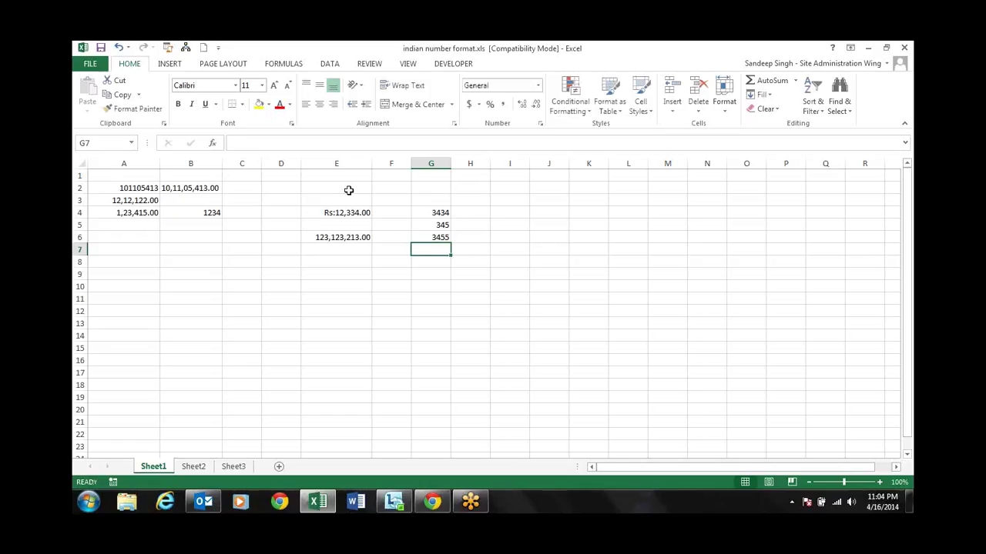
pyautogui.write('345')
pyautogui.press('Return')
pyautogui.press('Up')
pyautogui.press('Up')
pyautogui.press('Up')
pyautogui.press('Up')
pyautogui.press('Right')
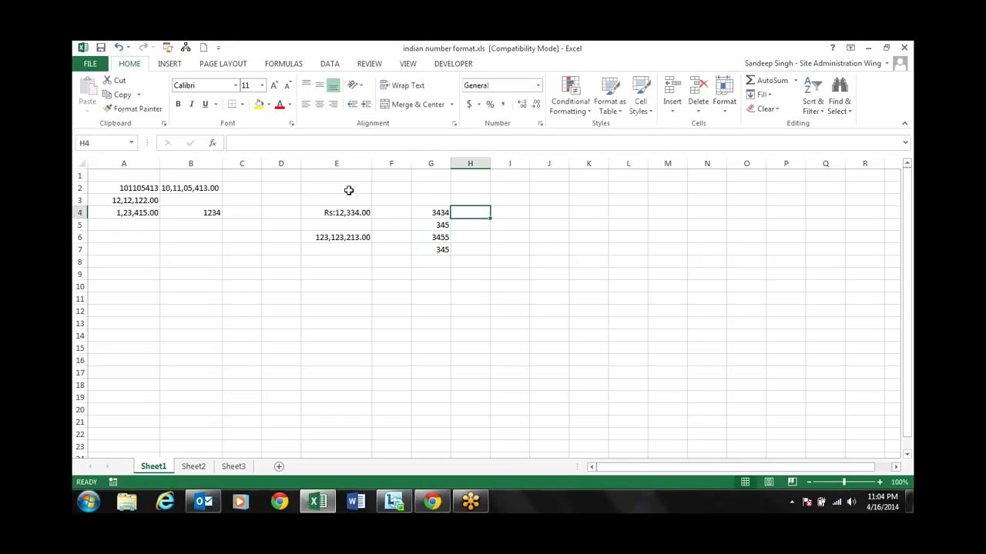
pyautogui.write('=te')
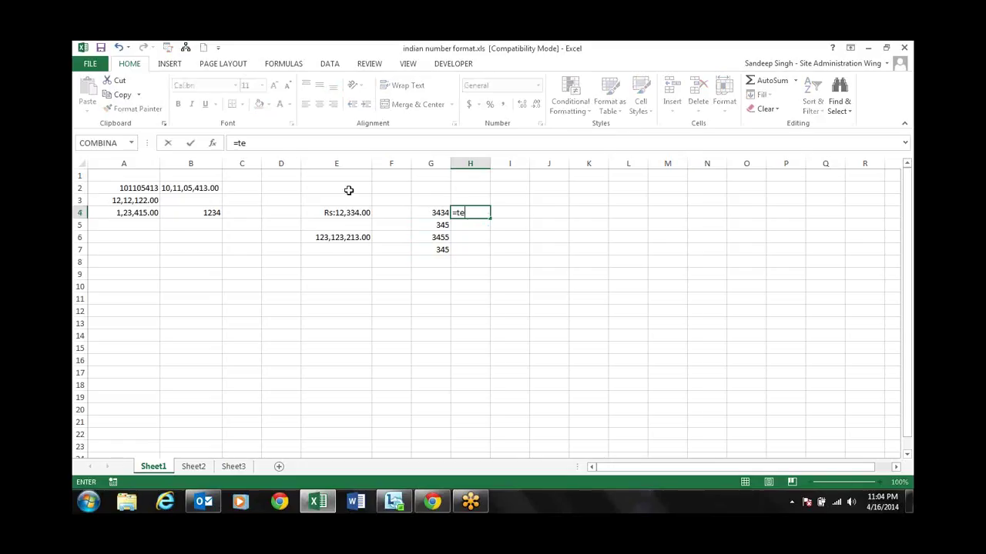
pyautogui.write('xt')
# Step: Enter =TEXT(G4,"000000") in H4 and fill it down to H7
pyautogui.press('Tab')
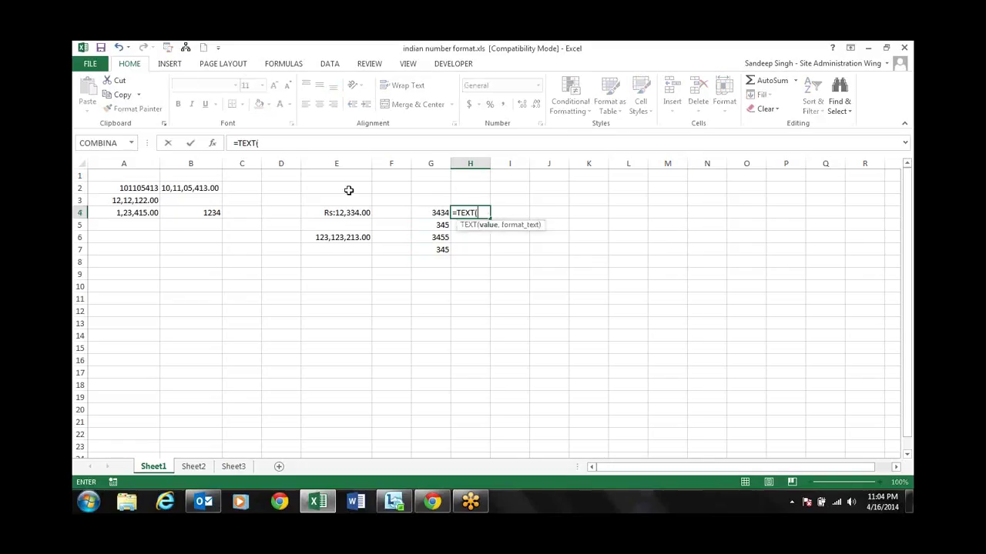
pyautogui.click(427, 214)
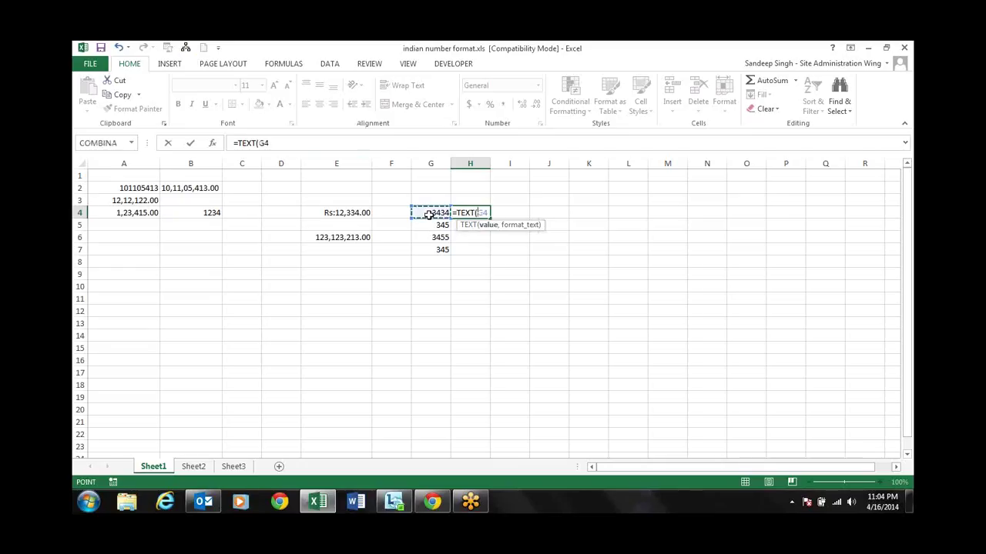
pyautogui.write(',"')
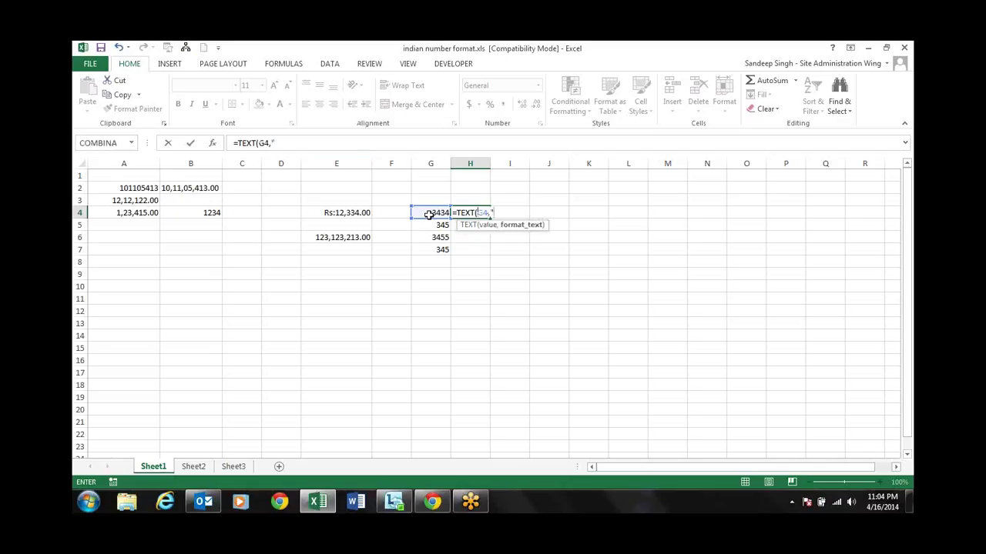
pyautogui.write('000')
pyautogui.write('00')
pyautogui.write('0')
pyautogui.write('")')
pyautogui.hotkey('ctrl', 'Return')
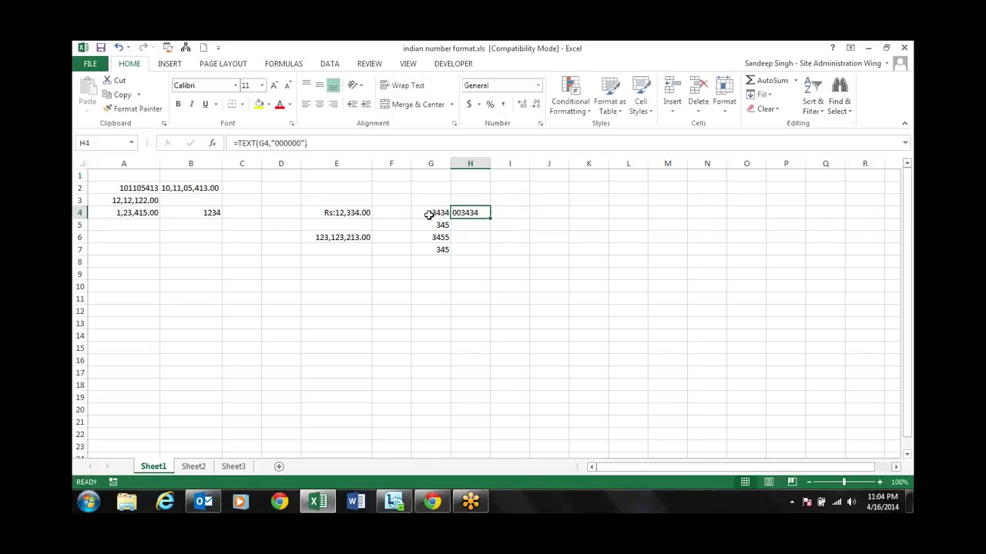
pyautogui.moveTo(490, 219); pyautogui.dragTo(490, 251)
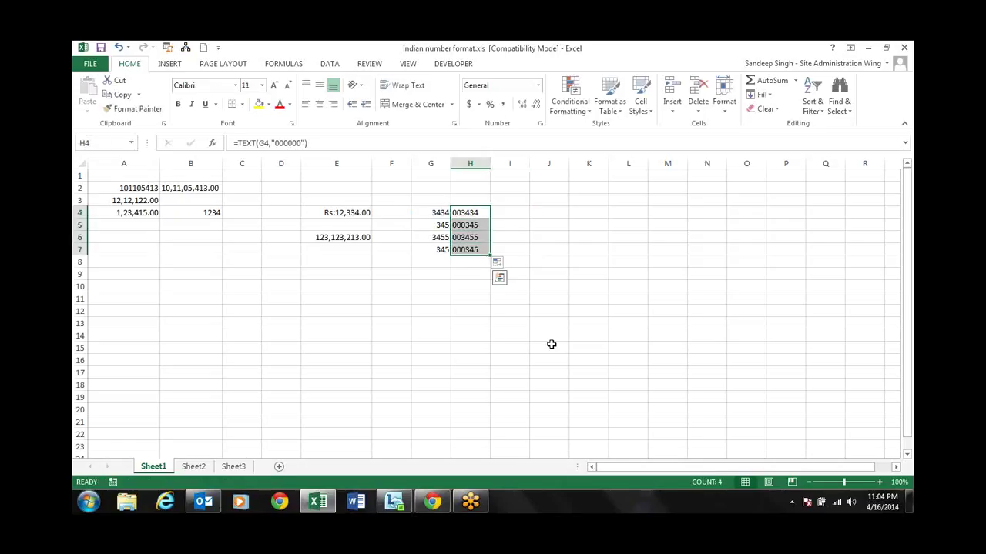
# Step: Paste the results of H4:H7 as values into J4:J7
pyautogui.hotkey('ctrl', 'c')
pyautogui.press('Right')
pyautogui.press('Right')
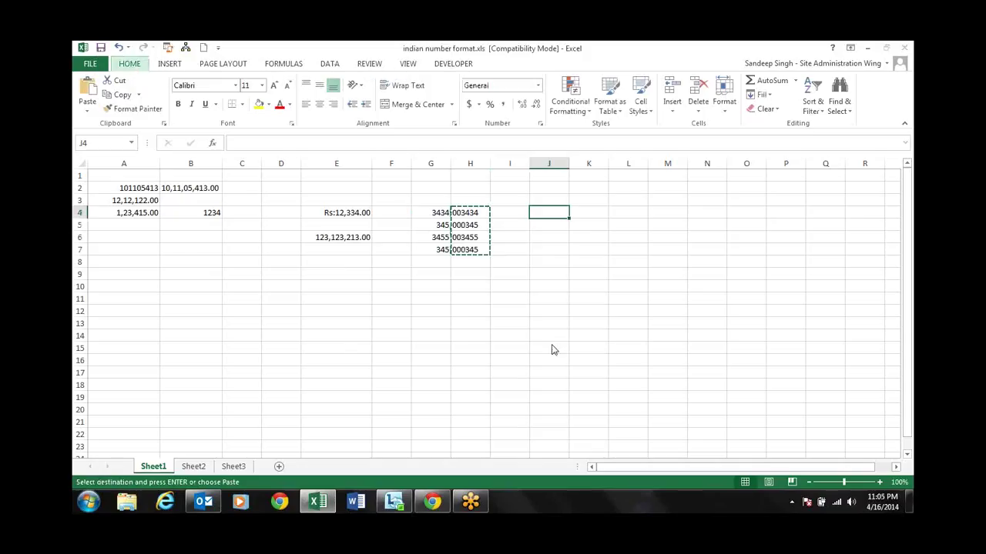
pyautogui.hotkey('ctrl', 'alt', 'v')
pyautogui.press('v')
pyautogui.press('Return')
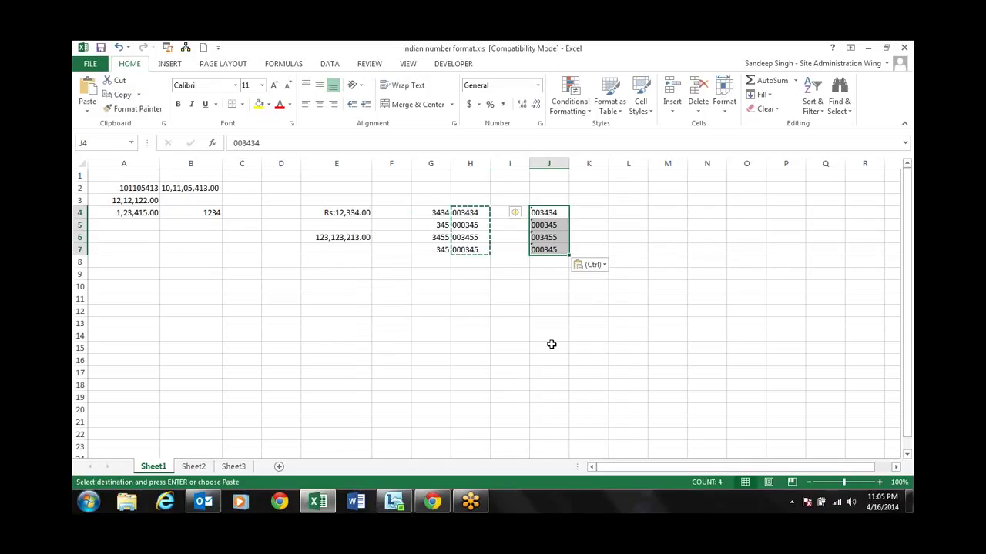
pyautogui.press('Escape')
# Step: Check the pasted values in J4:J7, then move to an empty cell in column G
pyautogui.press('Down')
pyautogui.press('Up')
pyautogui.press('Up')
pyautogui.press('Down')
pyautogui.press('Down')
pyautogui.press('Down')
pyautogui.press('Down')
pyautogui.press('Down')
pyautogui.press('Up')
pyautogui.press('Up')
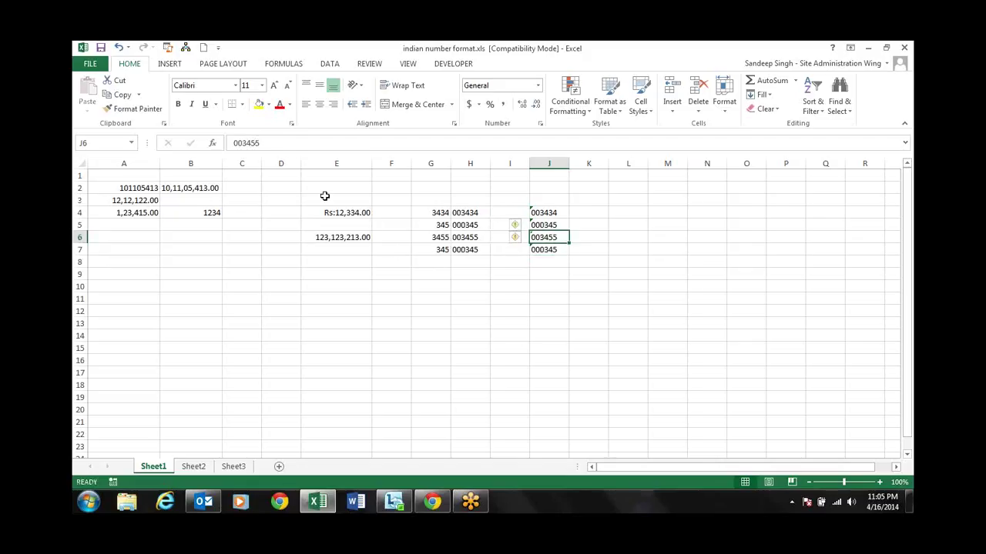
pyautogui.press('Up')
pyautogui.press('Up')
pyautogui.press('Down')
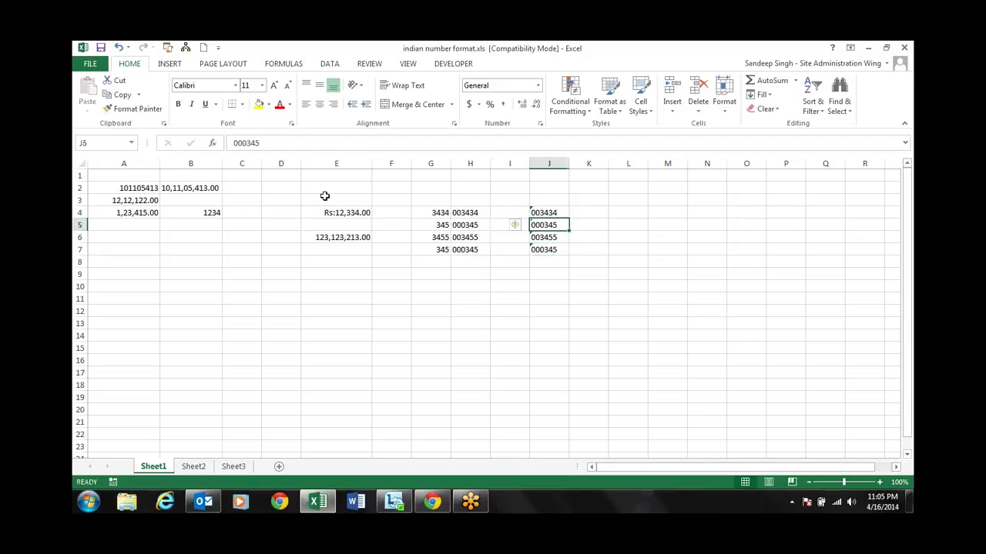
pyautogui.press('Left')
pyautogui.press('Left')
pyautogui.press('Left')
pyautogui.press('Down')
pyautogui.press('Down')
pyautogui.press('Down')
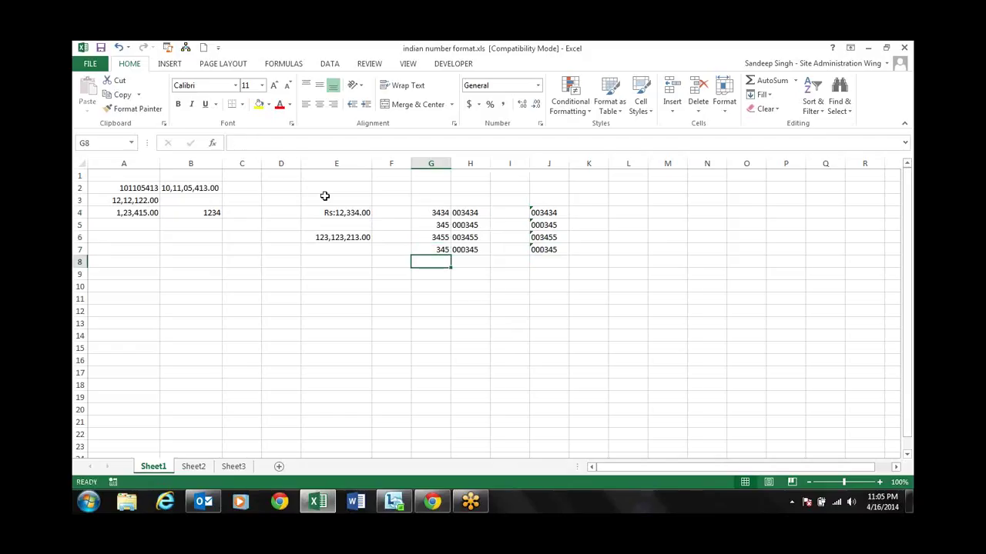
pyautogui.press('Down')
# Step: Insert today's date (4/16/2014) into G9 with Ctrl+;
pyautogui.hotkey('ctrl', ';')
pyautogui.press('Return')
pyautogui.press('Up')
pyautogui.press('Right')
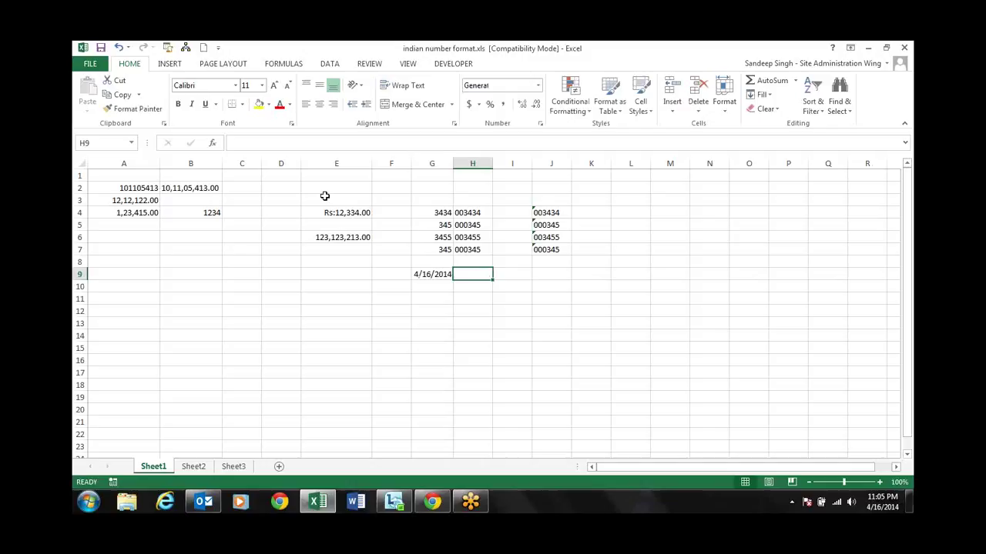
# Step: Enter =TEXT(G9,"dd-mm-yy") in H9 so it shows 16-04-14
pyautogui.write('=te')
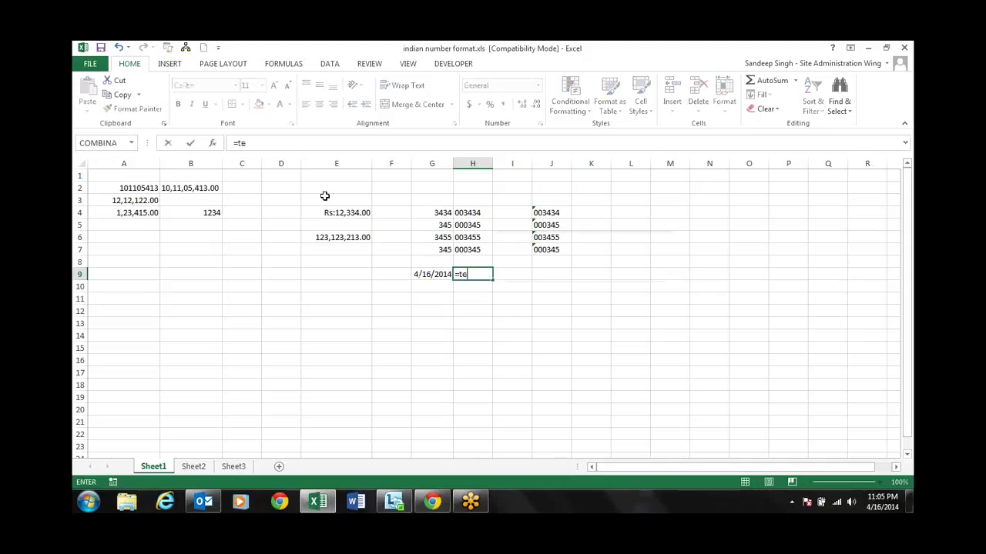
pyautogui.press('Tab')
pyautogui.press('Left')
pyautogui.write(',"')
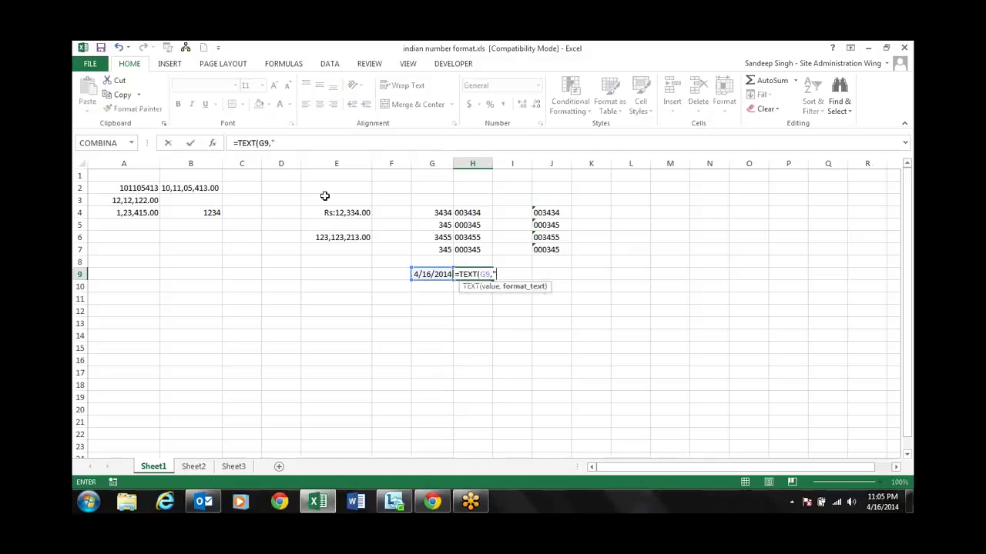
pyautogui.write('dd-')
pyautogui.write('mm-yy')
pyautogui.write('"')
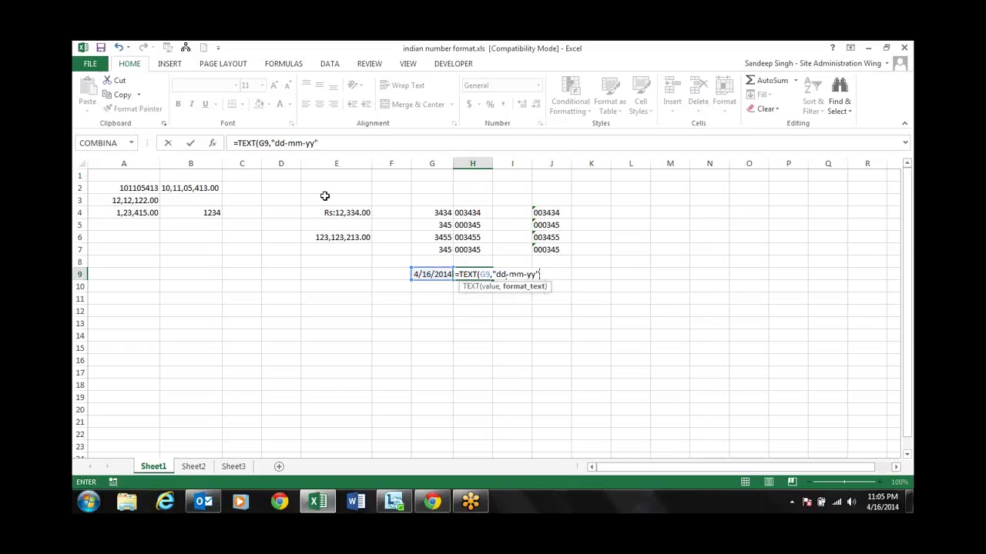
pyautogui.press('Return')
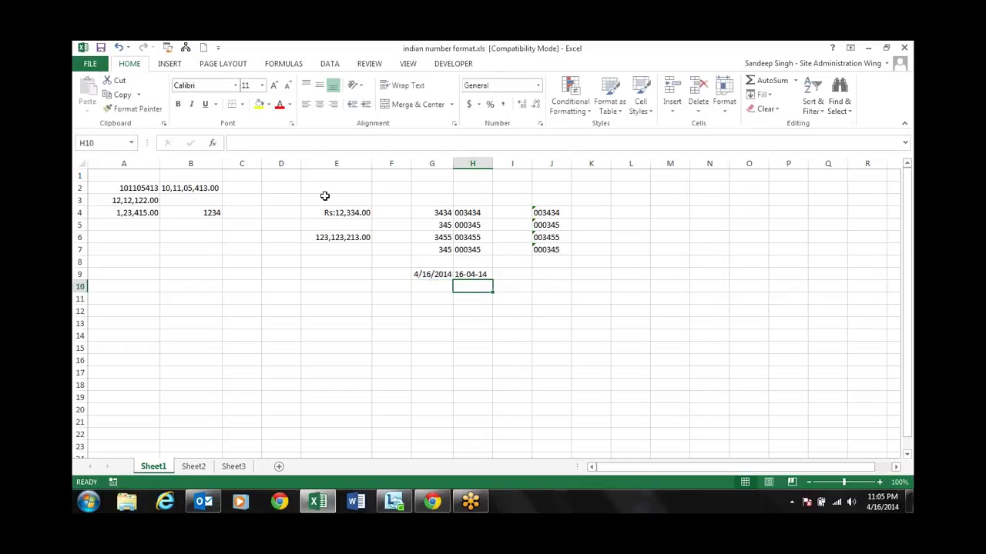
pyautogui.press('Up')
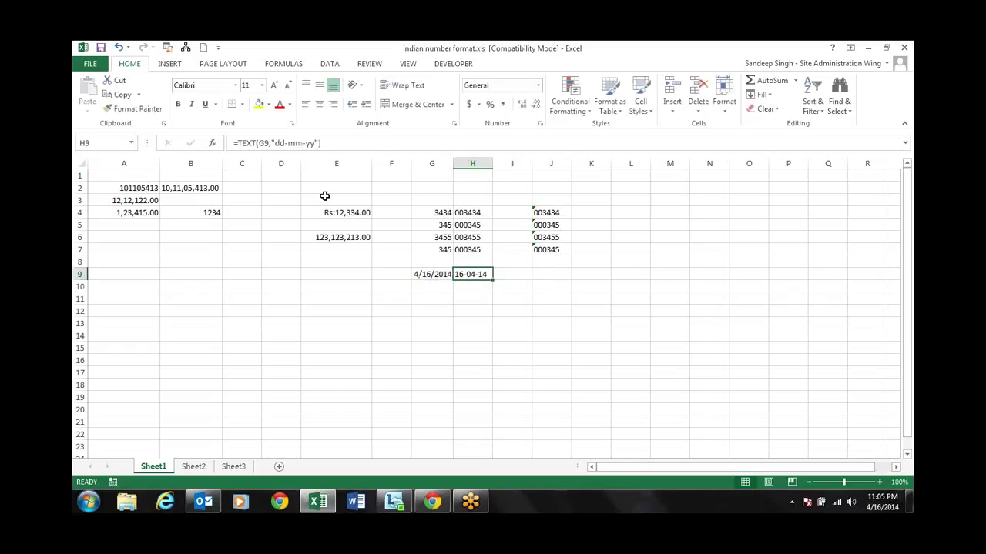
# Step: Copy H9 and paste it into H11 as a values-only 16-04-14
pyautogui.hotkey('ctrl', 'c')
pyautogui.press('Down')
pyautogui.press('Down')
pyautogui.hotkey('ctrl', 'alt', 'v')
pyautogui.press('Return')
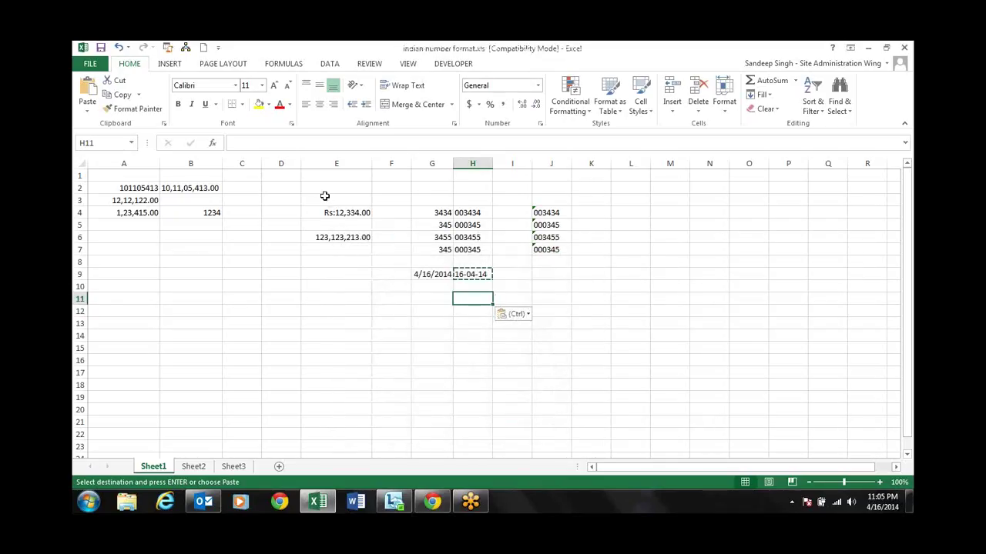
pyautogui.hotkey('ctrl', 'alt', 'v')
pyautogui.press('Return')
pyautogui.press('Escape')
pyautogui.press('Right')
pyautogui.press('Left')
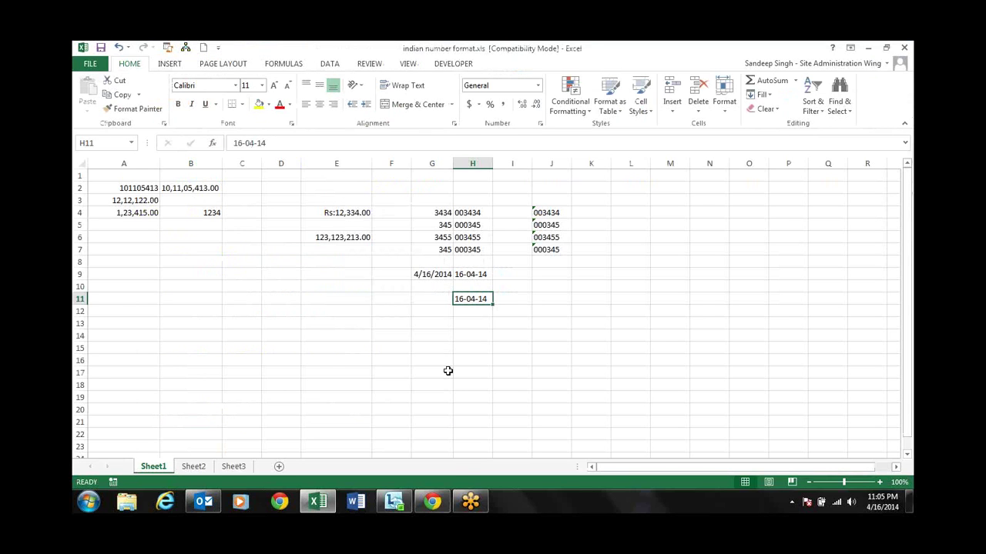
pyautogui.click(325, 504)
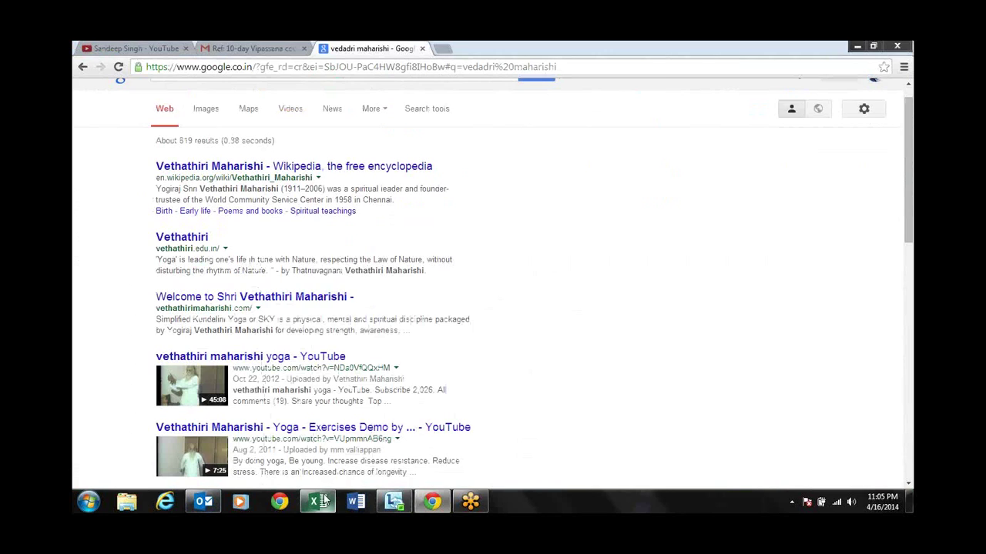
pyautogui.click(318, 502)
pyautogui.click(402, 276)
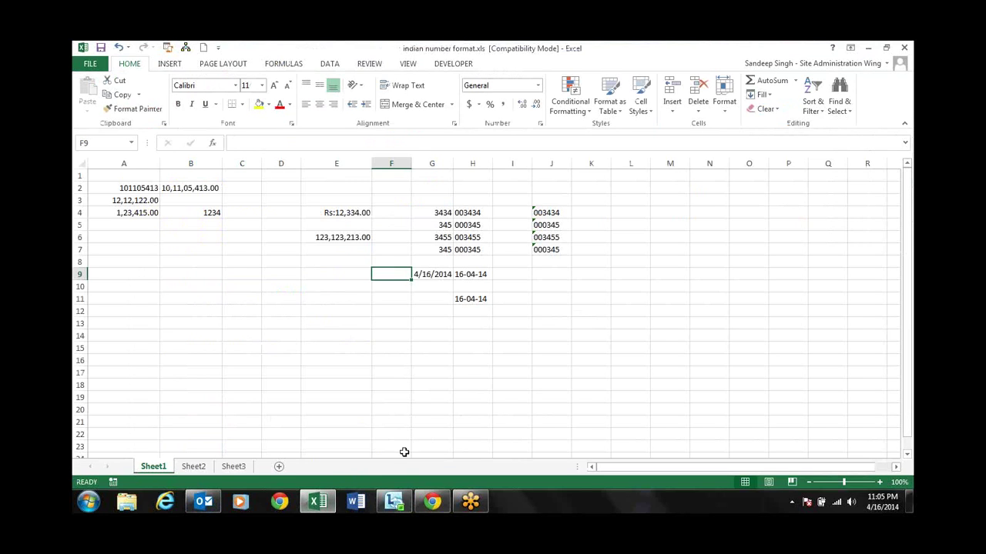
pyautogui.click(432, 502)
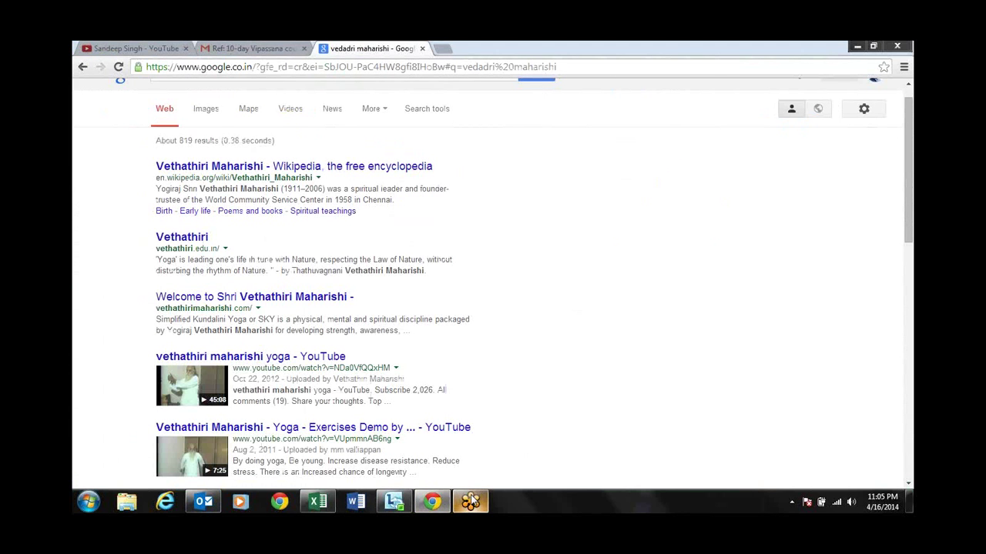
pyautogui.click(317, 502)
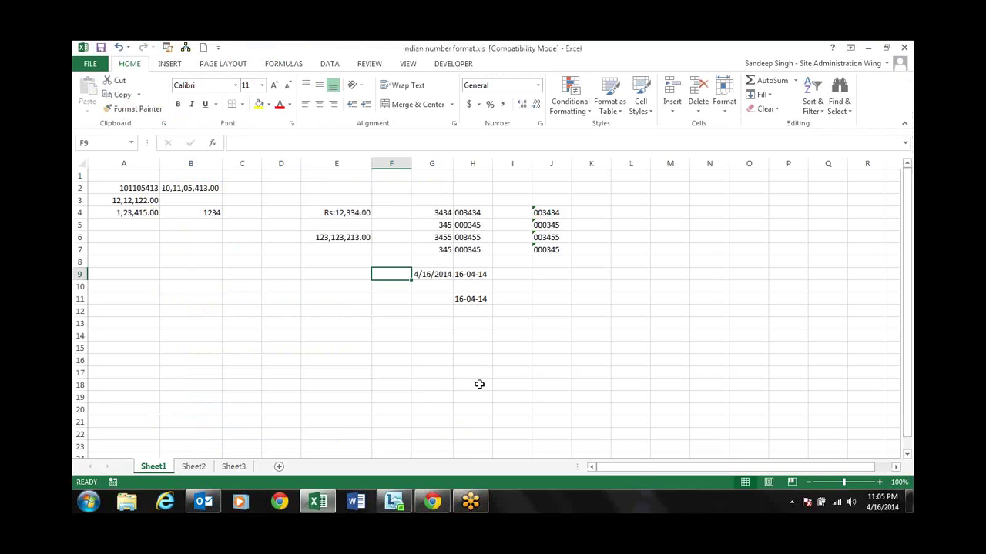
pyautogui.press('F1')
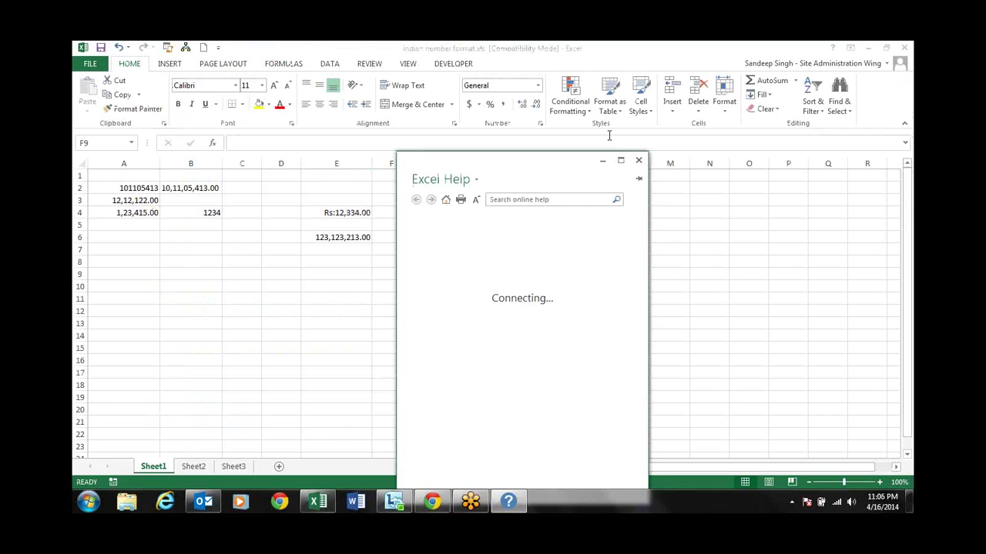
pyautogui.click(639, 160)
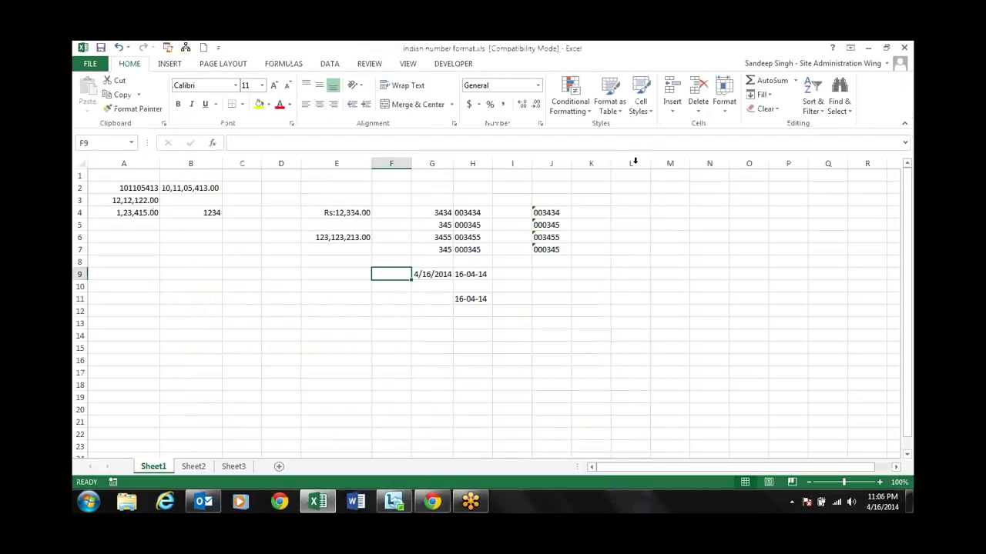
pyautogui.click(578, 291)
pyautogui.press('Left')
pyautogui.press('Left')
pyautogui.press('Left')
pyautogui.press('Left')
pyautogui.press('Left')
pyautogui.press('Left')
pyautogui.press('Left')
pyautogui.press('Up')
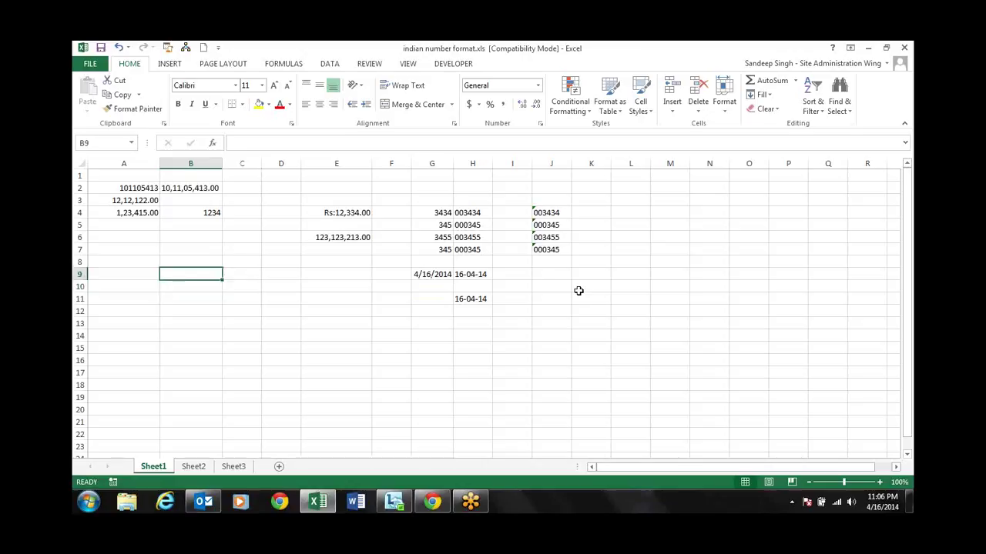
# Step: Search Excel Help for 'custom format' and open the custom number format article full screen
pyautogui.press('F1')
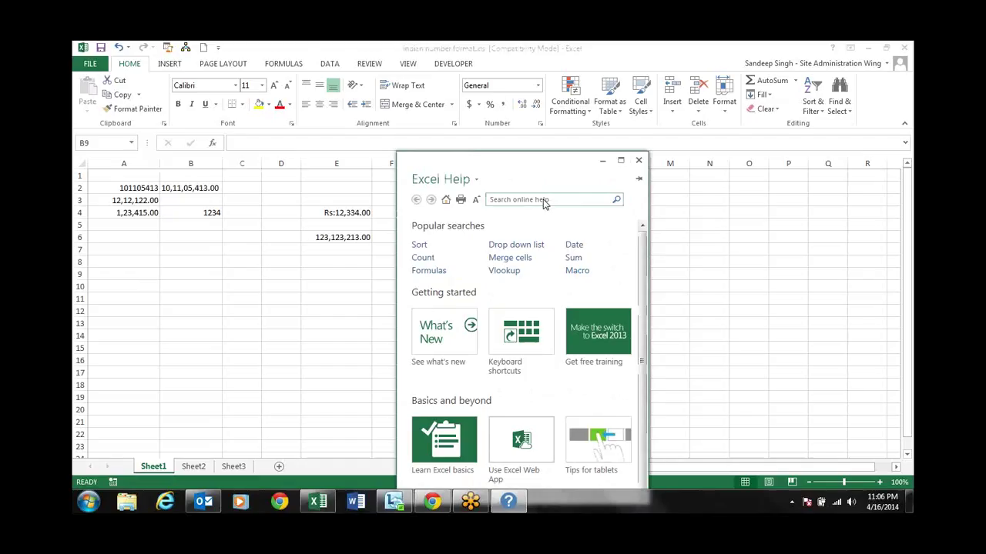
pyautogui.click(543, 200)
pyautogui.write('custom format')
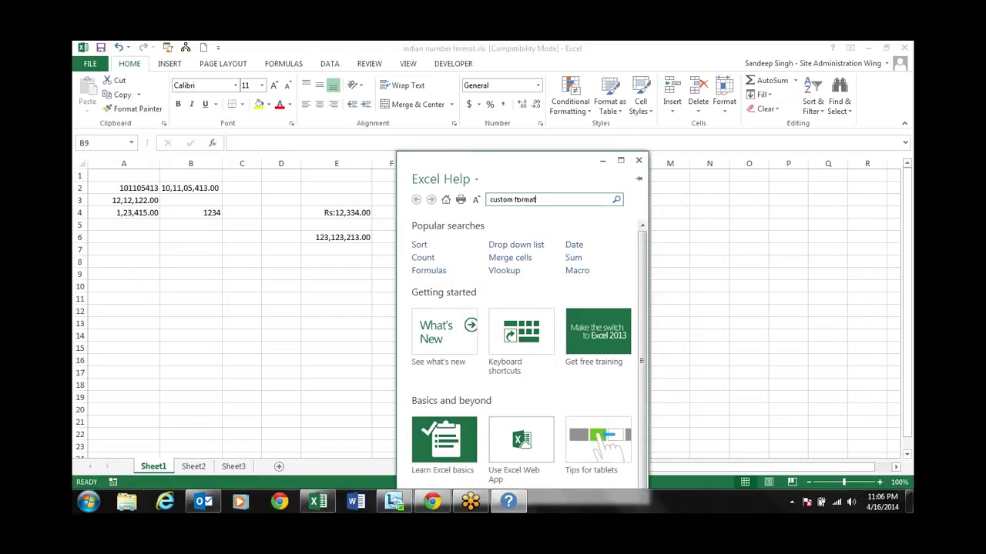
pyautogui.press('Return')
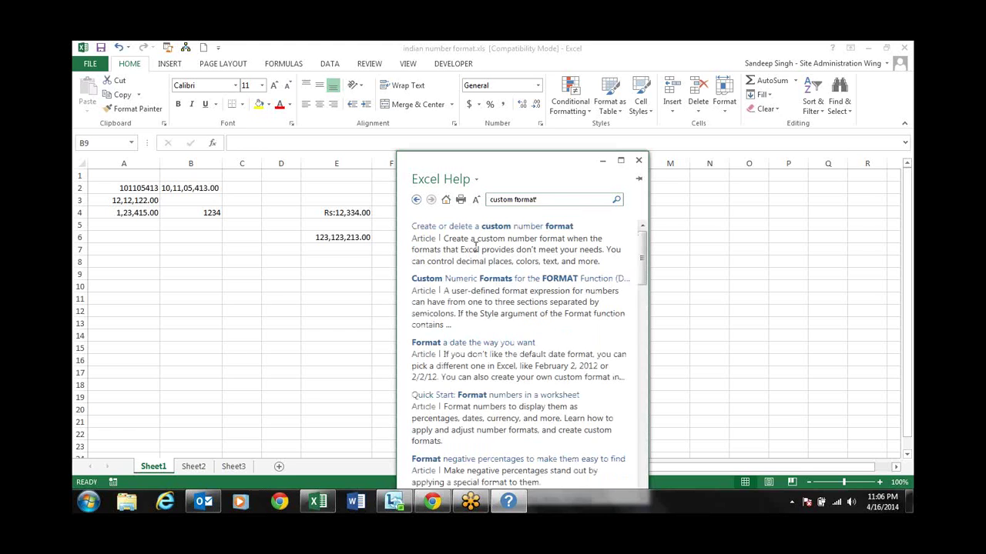
pyautogui.click(505, 228)
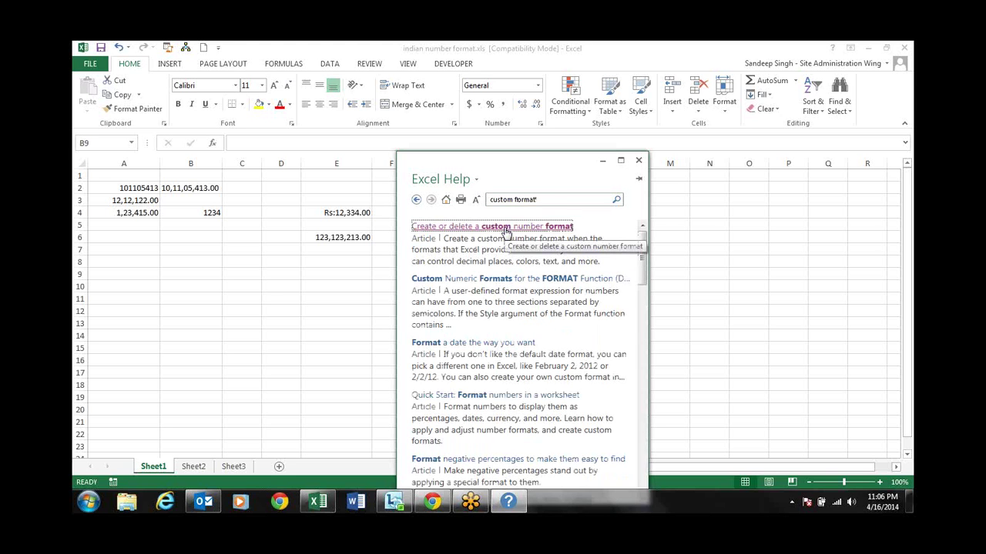
pyautogui.click(621, 161)
# Step: In the examples table, highlight 12200000 formatted with 0.0,, as 12.2, and # giving 12
pyautogui.scroll(-2, 593, 262)
pyautogui.scroll(-3, 583, 311)
pyautogui.scroll(-1, 583, 311)
pyautogui.scroll(-4, 583, 311)
pyautogui.scroll(-2, 583, 311)
pyautogui.scroll(-3, 583, 311)
pyautogui.scroll(-3, 583, 311)
pyautogui.scroll(-1, 583, 311)
pyautogui.scroll(-3, 583, 312)
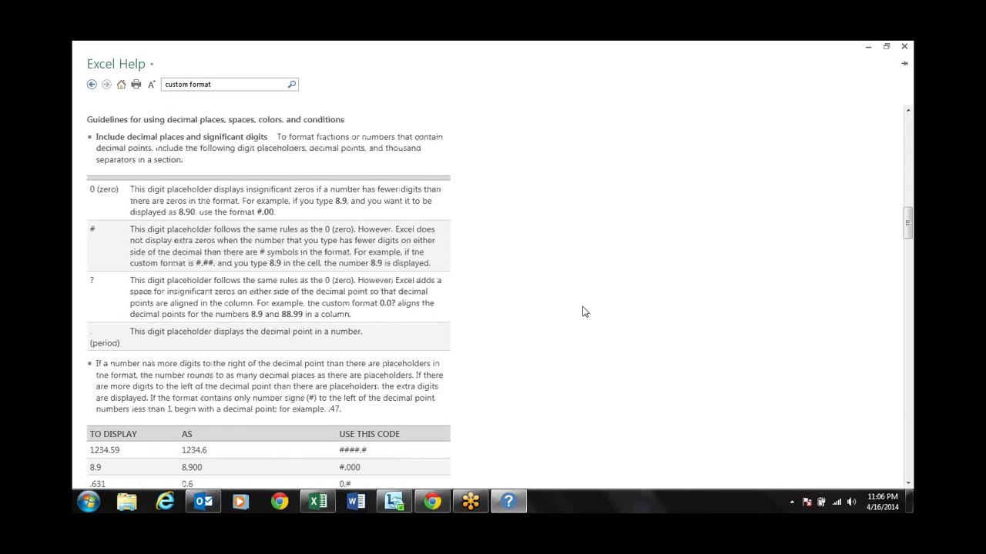
pyautogui.scroll(-1, 583, 311)
pyautogui.scroll(-2, 582, 311)
pyautogui.scroll(-1, 583, 311)
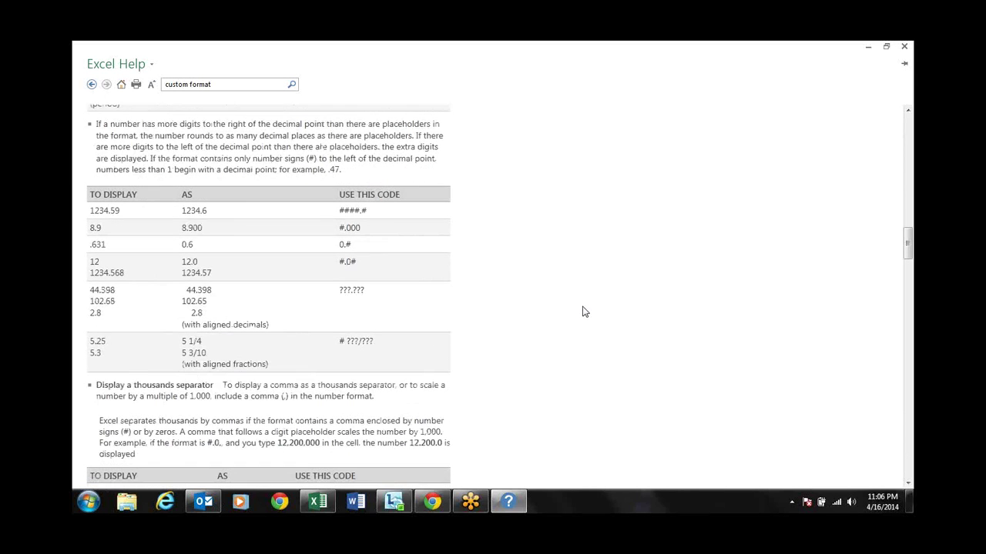
pyautogui.scroll(-1, 583, 311)
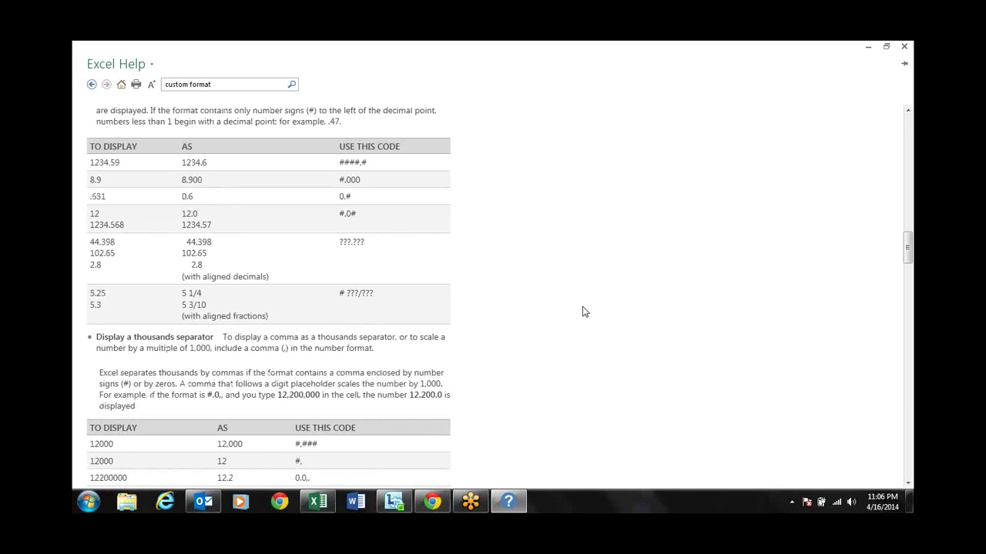
pyautogui.scroll(-1, 583, 311)
pyautogui.scroll(-2, 582, 311)
pyautogui.scroll(-1, 583, 311)
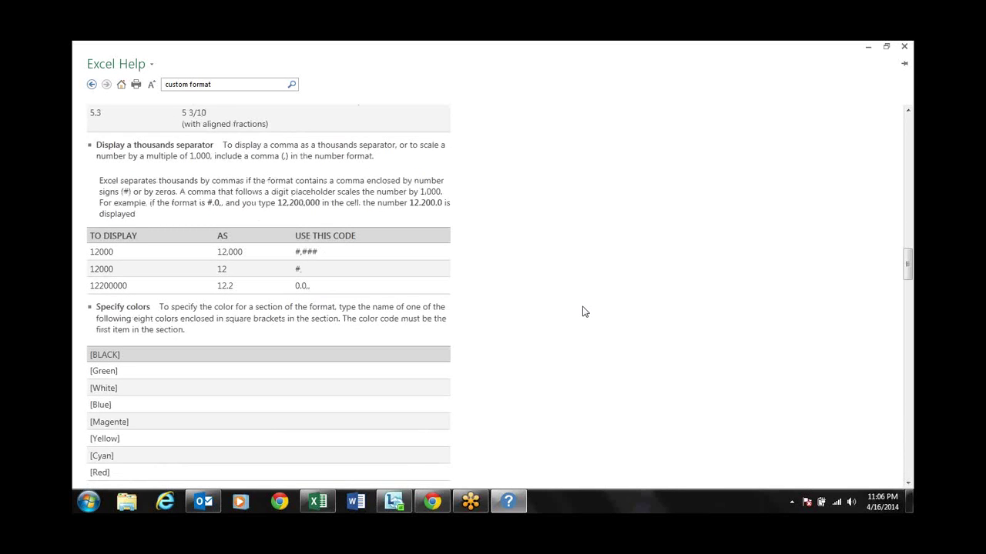
pyautogui.moveTo(314, 286); pyautogui.dragTo(291, 285)
pyautogui.click(312, 299)
pyautogui.moveTo(139, 285); pyautogui.dragTo(89, 288)
pyautogui.moveTo(316, 289); pyautogui.dragTo(294, 286)
pyautogui.doubleClick(229, 287)
pyautogui.doubleClick(299, 269)
pyautogui.doubleClick(222, 270)
# Step: Read through the rest of the article, then close Help and close Excel
pyautogui.scroll(-1, 229, 279)
pyautogui.scroll(-2, 230, 277)
pyautogui.scroll(-1, 230, 277)
pyautogui.scroll(-1, 230, 274)
pyautogui.scroll(-2, 230, 275)
pyautogui.scroll(-1, 230, 275)
pyautogui.scroll(-1, 230, 275)
pyautogui.scroll(-4, 231, 273)
pyautogui.scroll(-3, 231, 274)
pyautogui.scroll(-4, 231, 274)
pyautogui.scroll(-1, 231, 273)
pyautogui.scroll(-2, 231, 274)
pyautogui.scroll(-1, 231, 273)
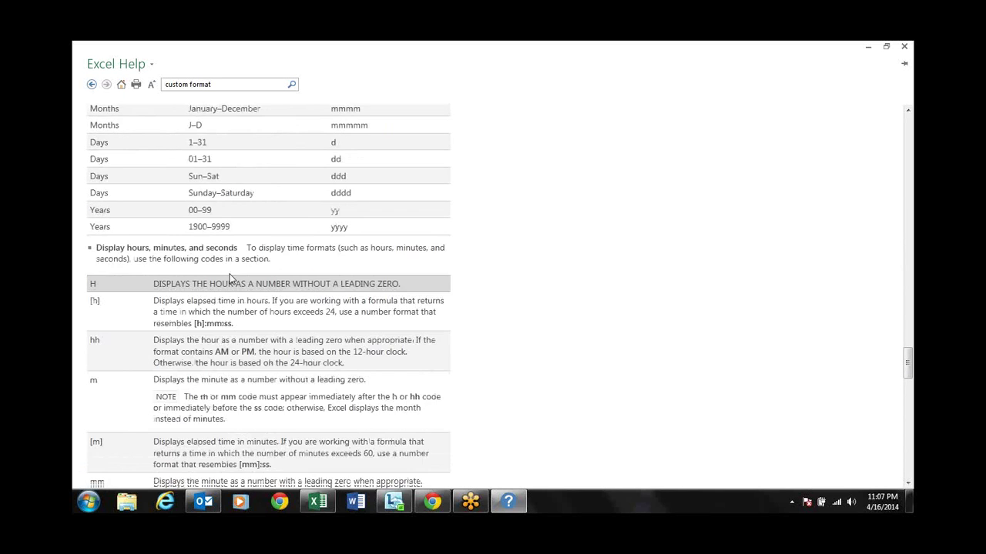
pyautogui.scroll(-4, 231, 274)
pyautogui.scroll(-1, 230, 274)
pyautogui.scroll(-4, 229, 279)
pyautogui.scroll(-2, 229, 278)
pyautogui.scroll(-2, 230, 279)
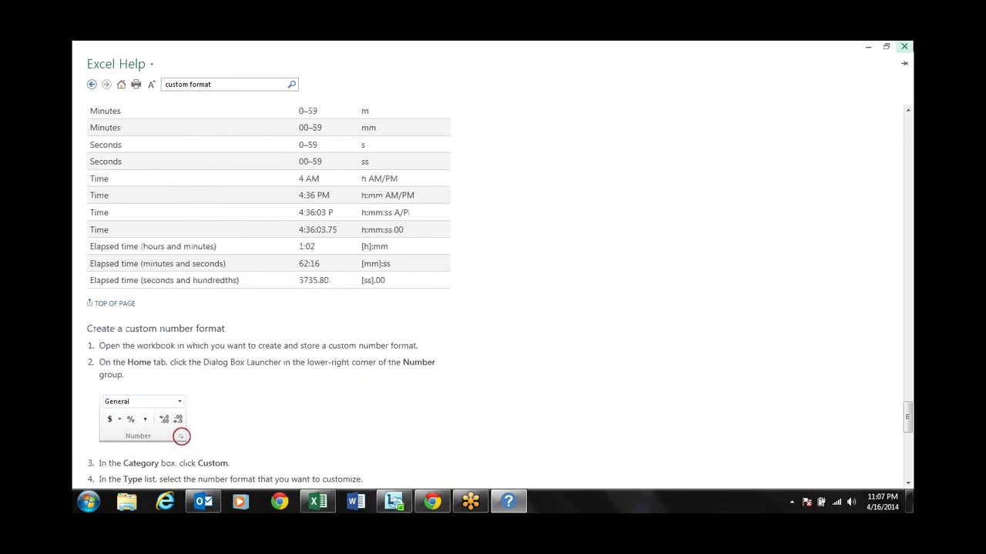
pyautogui.click(904, 47)
pyautogui.click(904, 47)
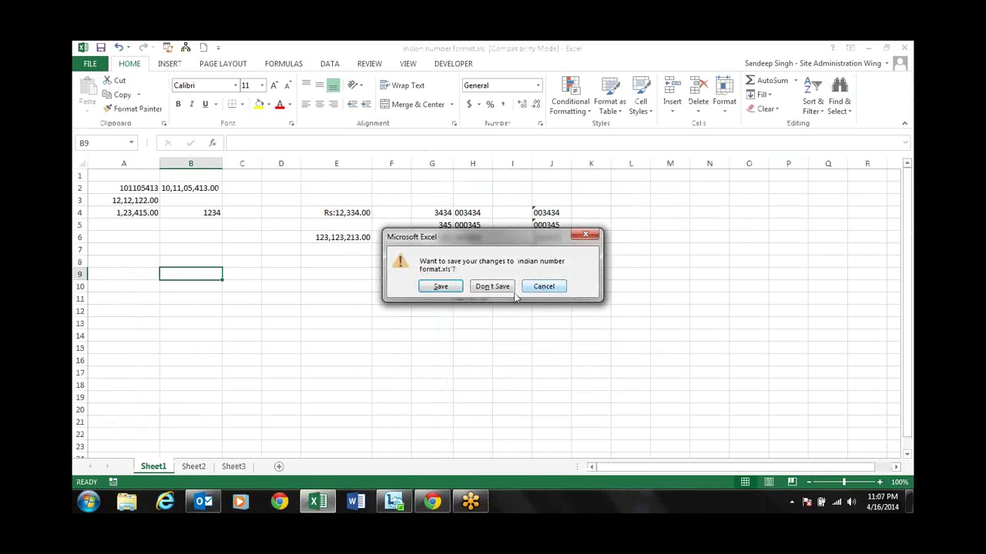